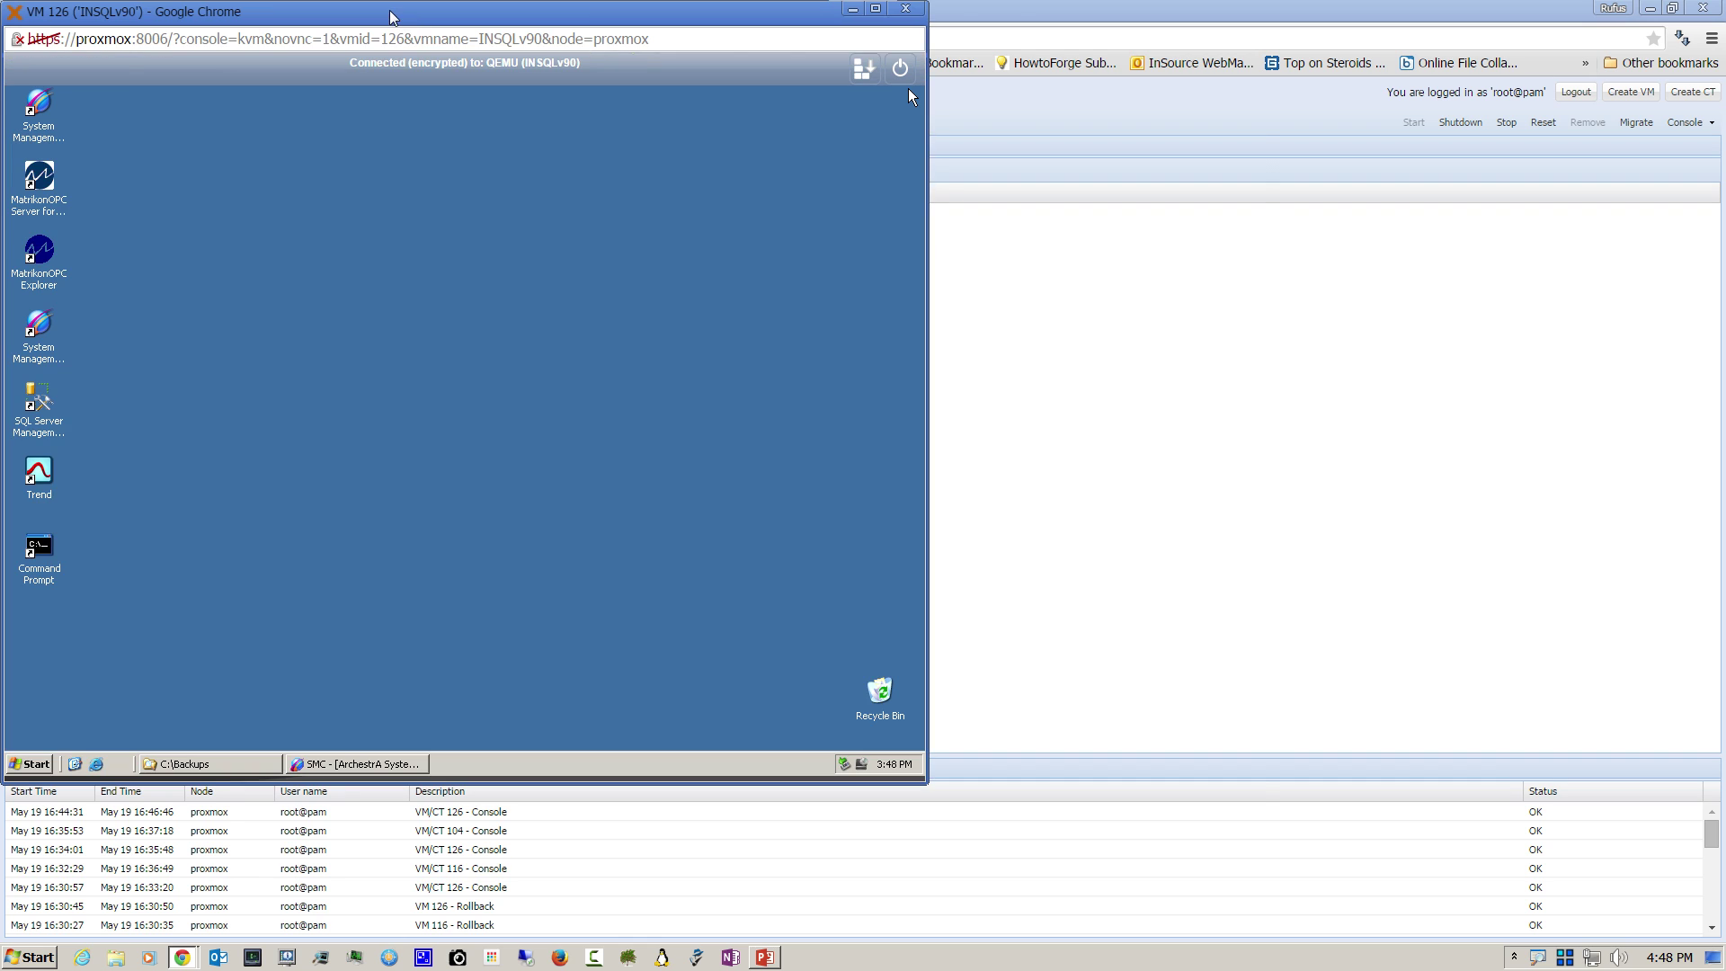
Step: Open the System Management Console on INSQLv90 and check its system status and data acquisition topics
left_click_drag(383, 17, 826, 73)
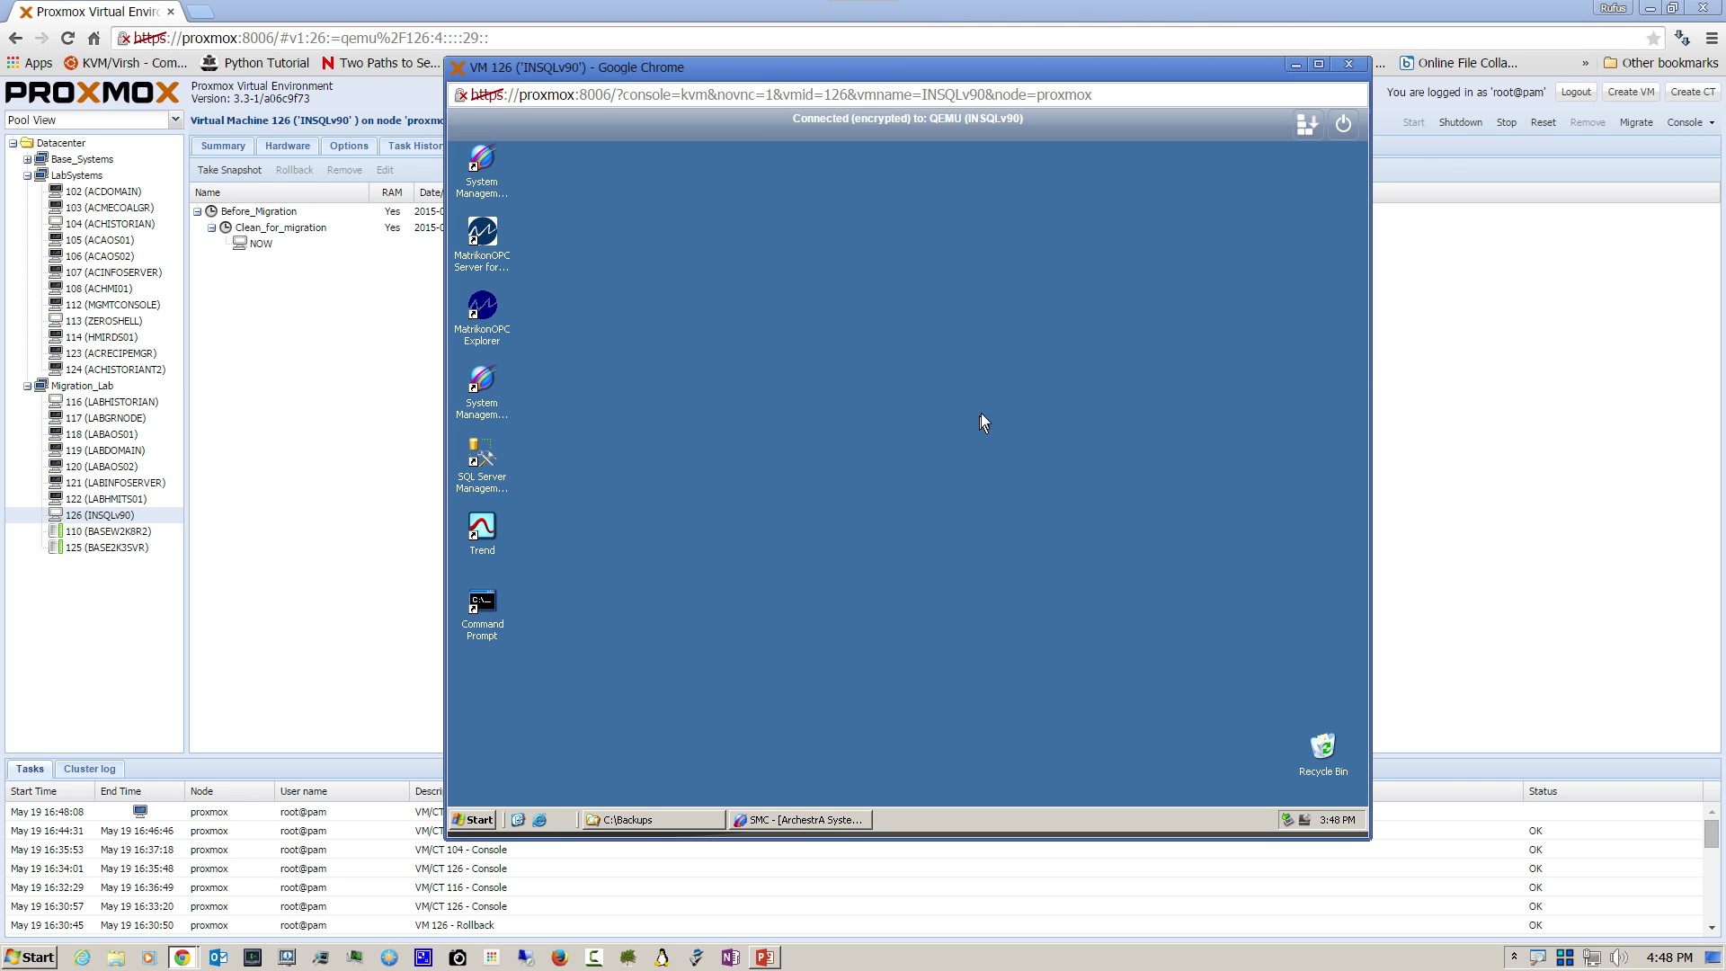
left_click(775, 825)
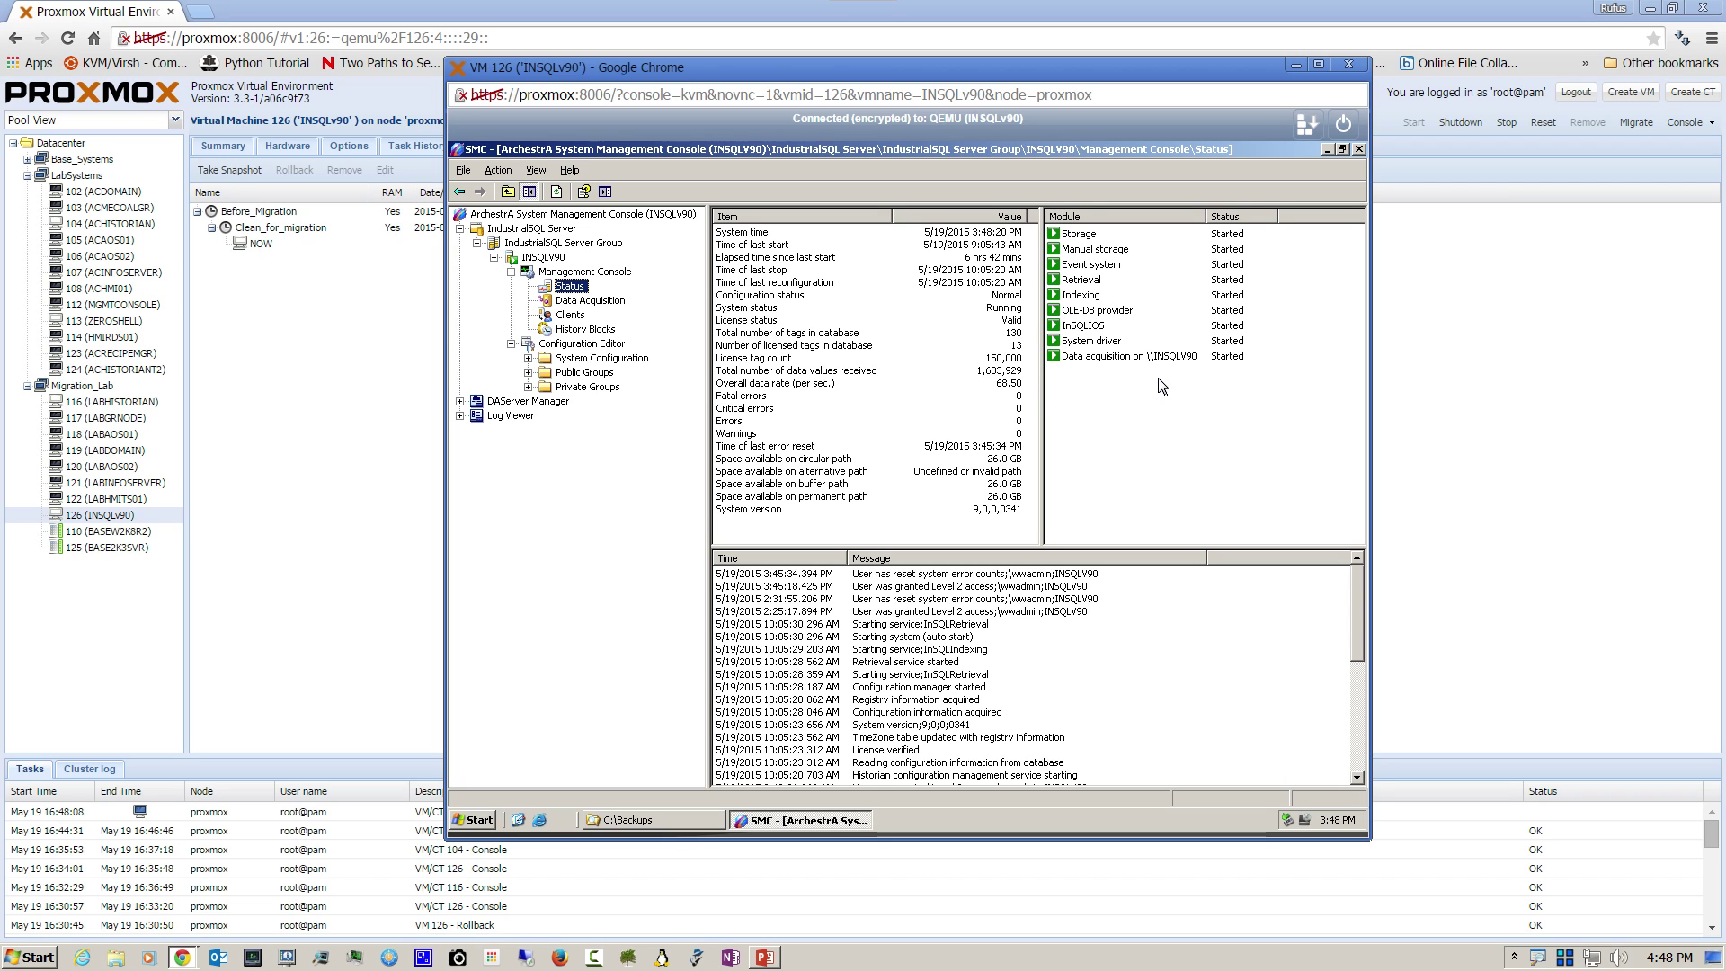
left_click(568, 302)
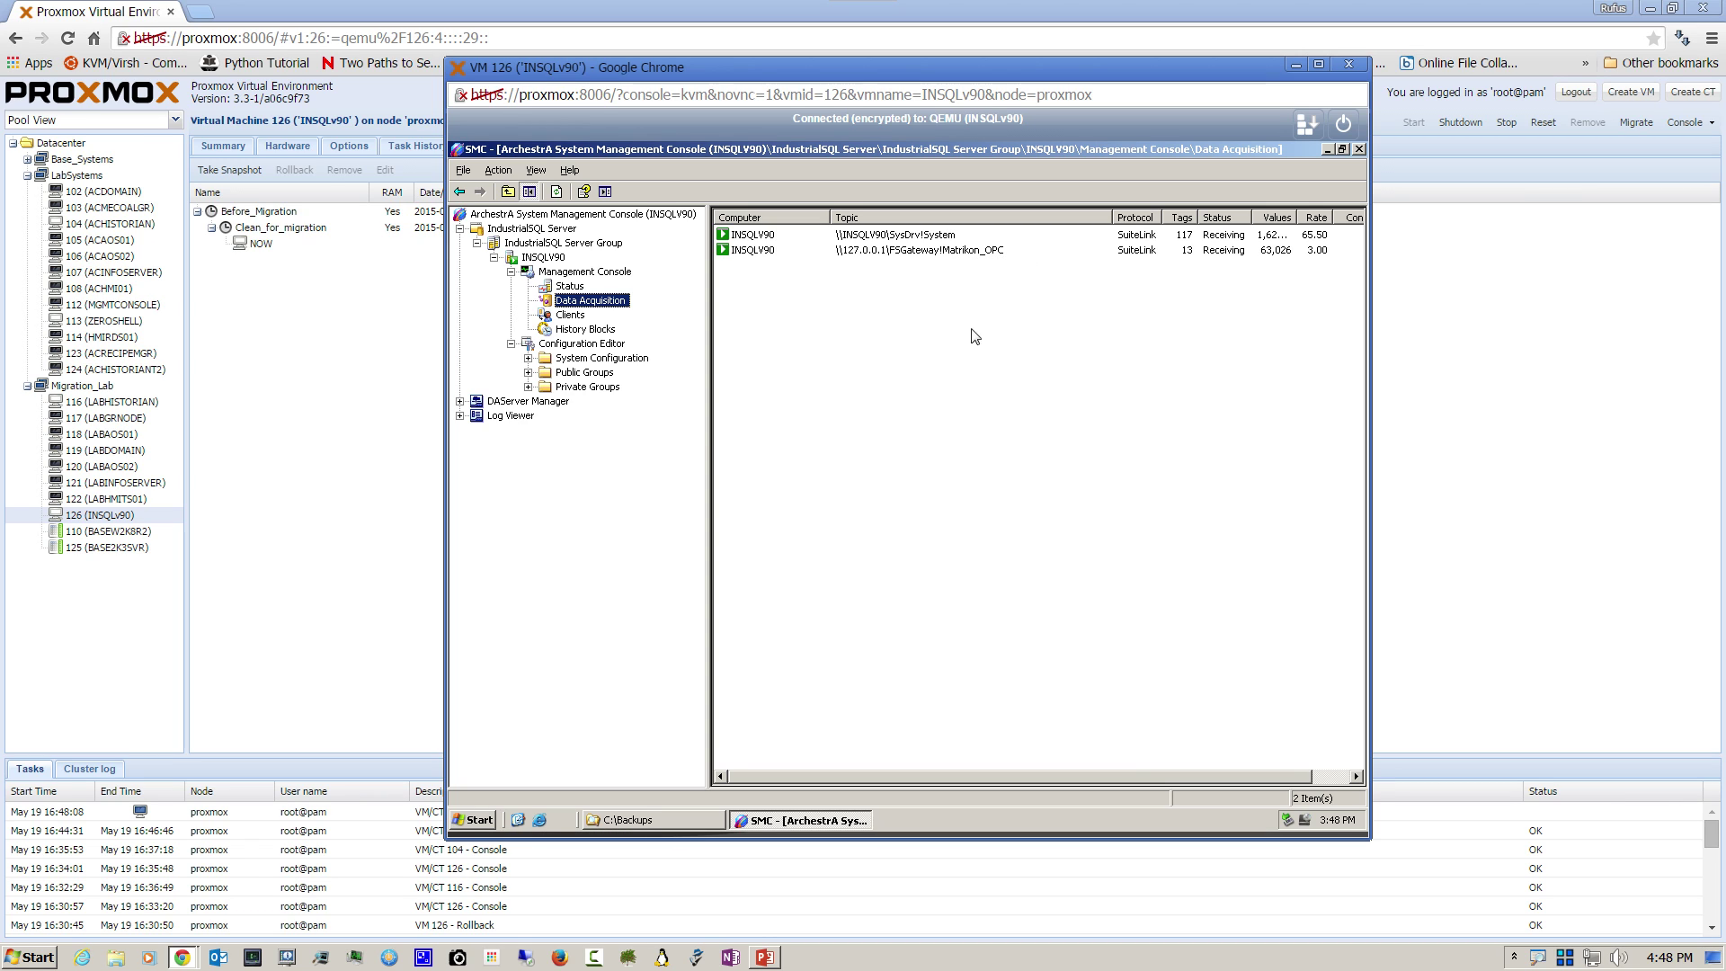
Step: Review the historian's Storage Locations under System Configuration, Storage, and close the System Management Console
left_click(532, 359)
left_click(589, 390)
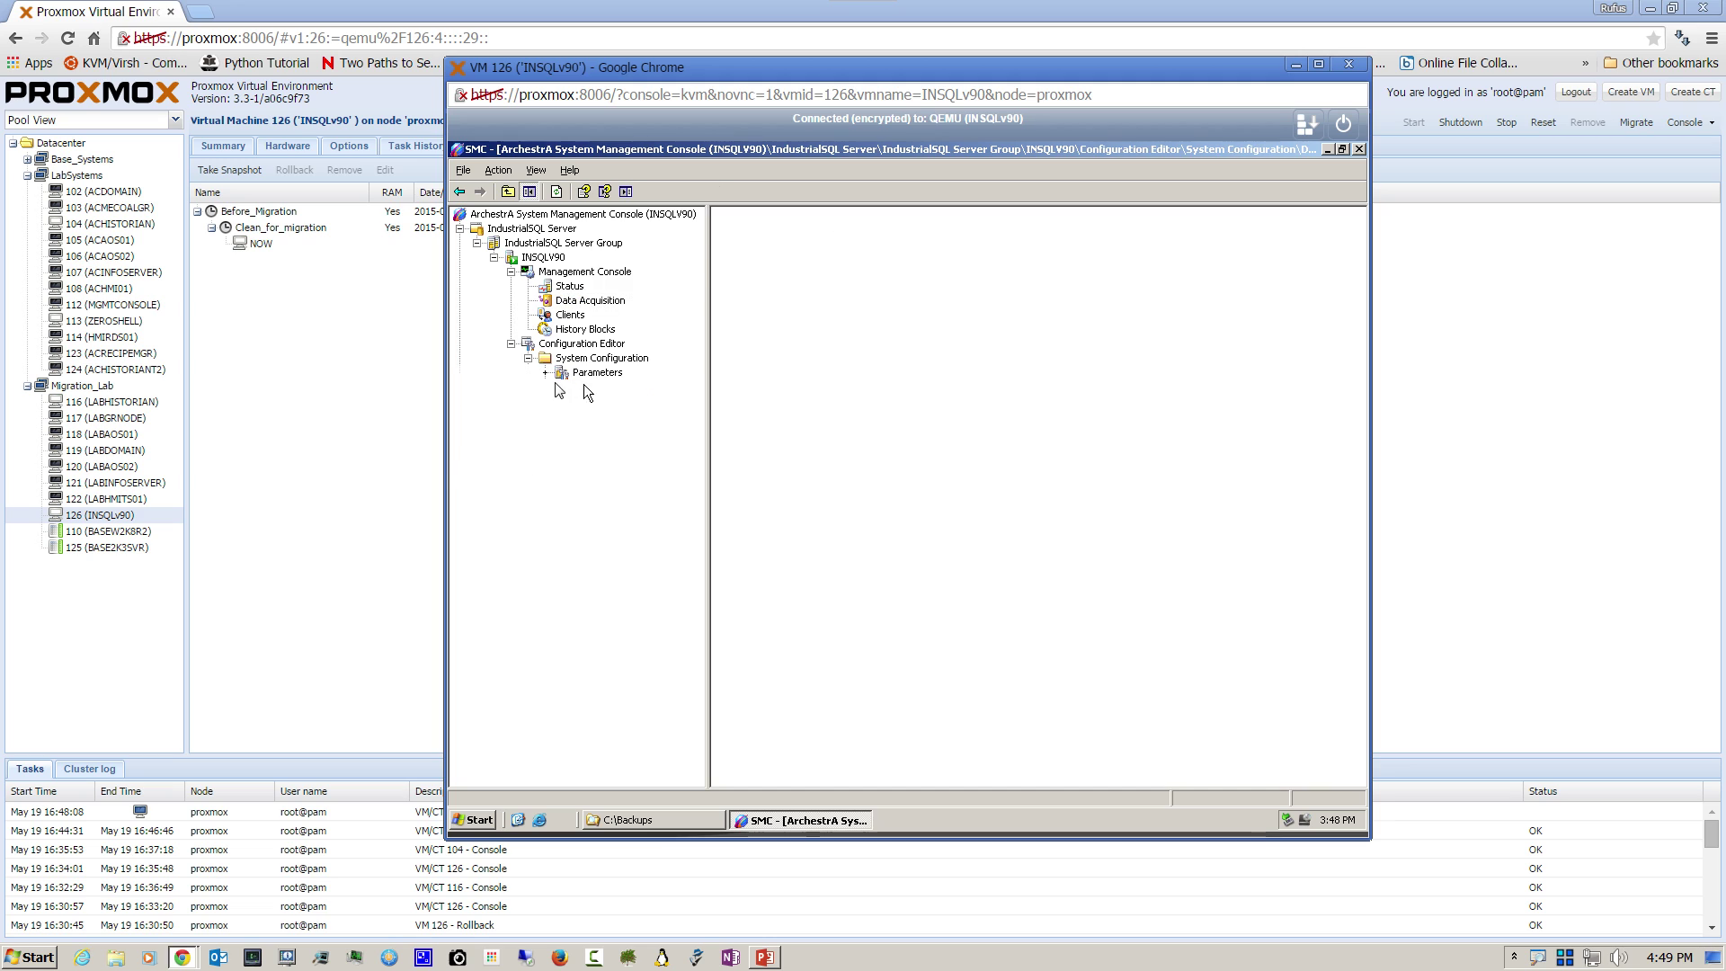
left_click(544, 401)
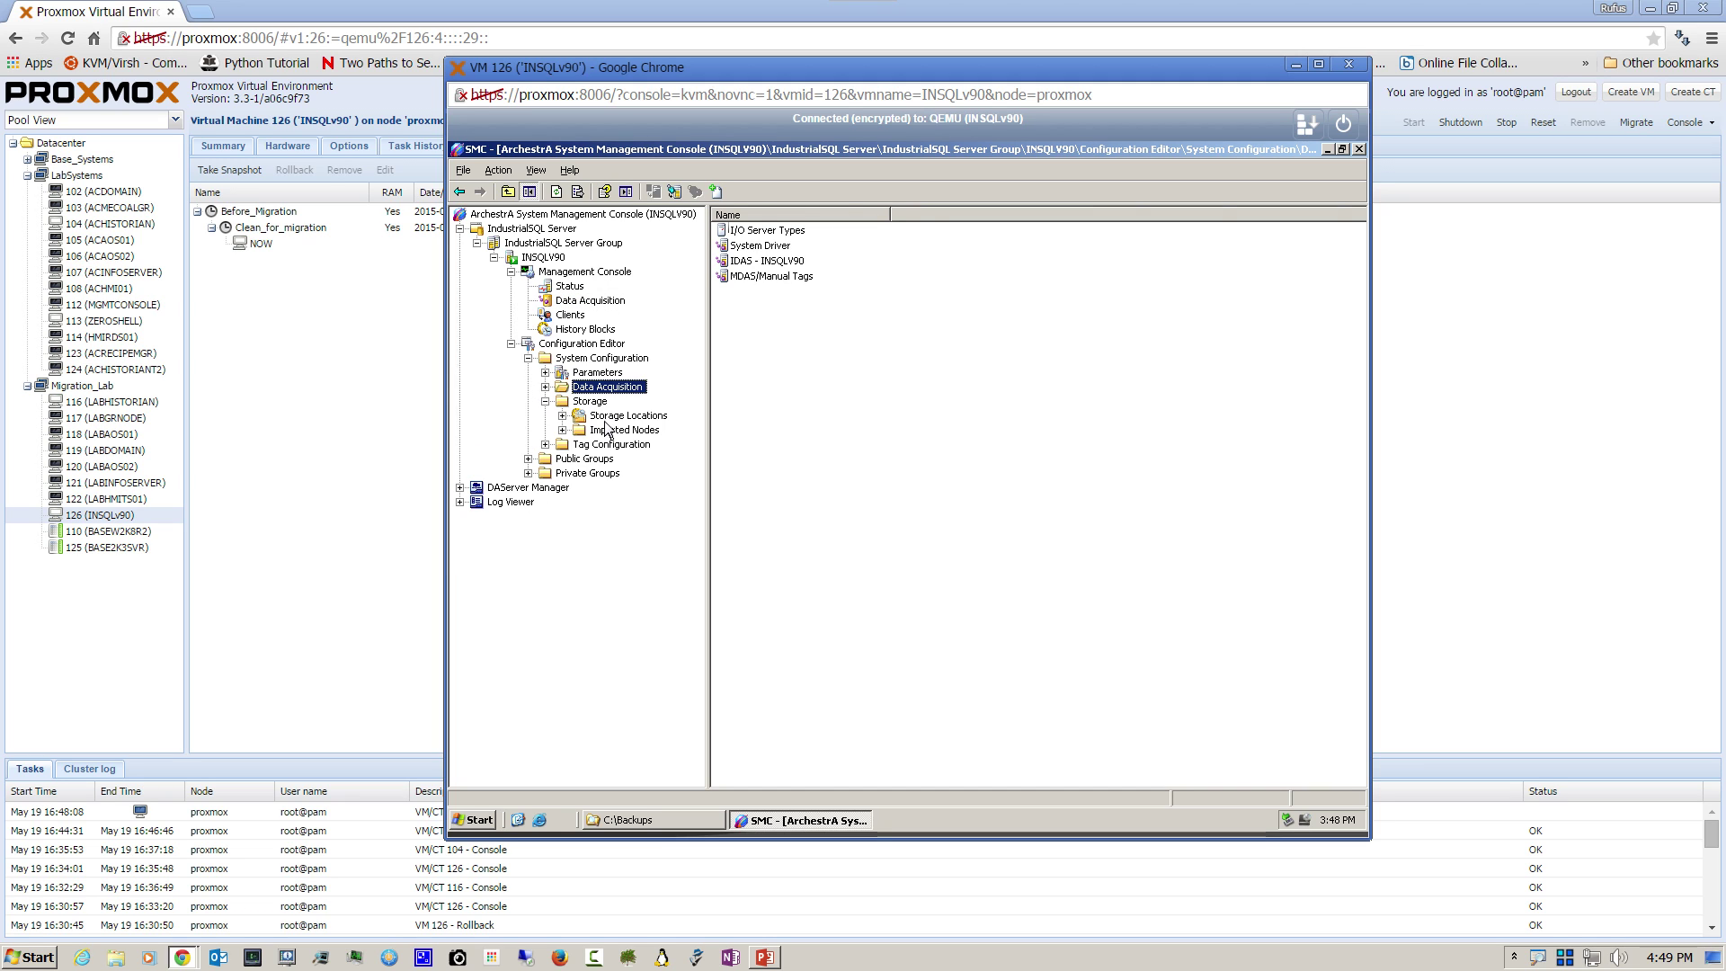
left_click(604, 417)
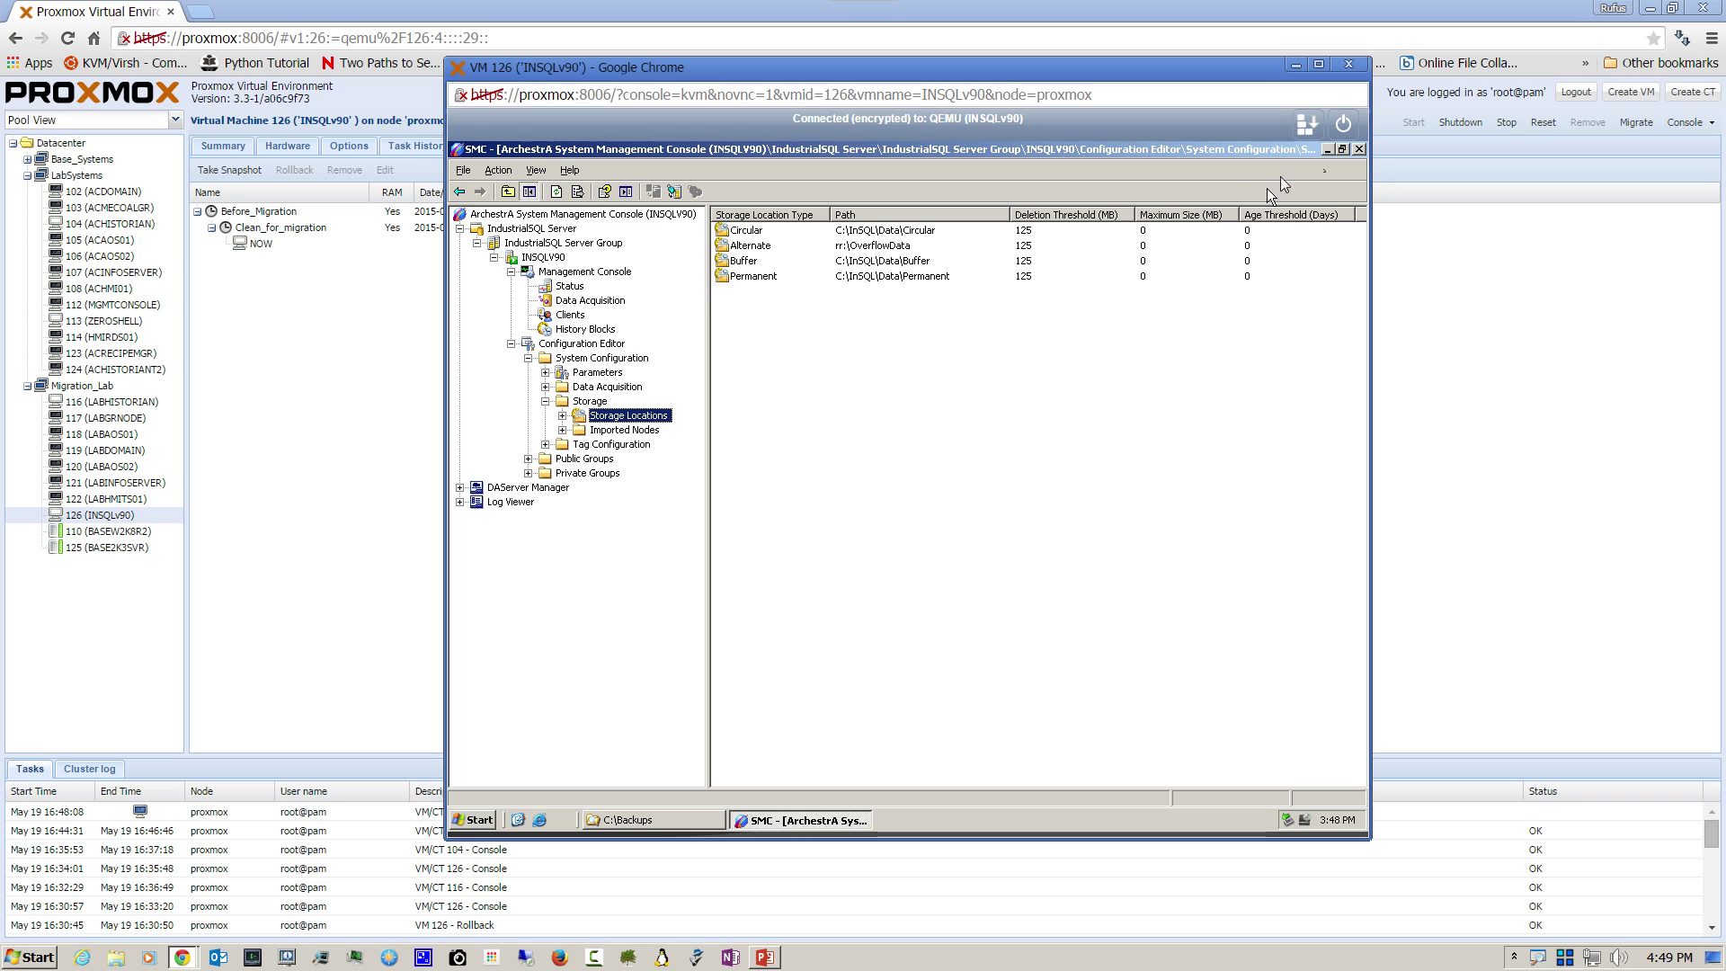
left_click(1361, 149)
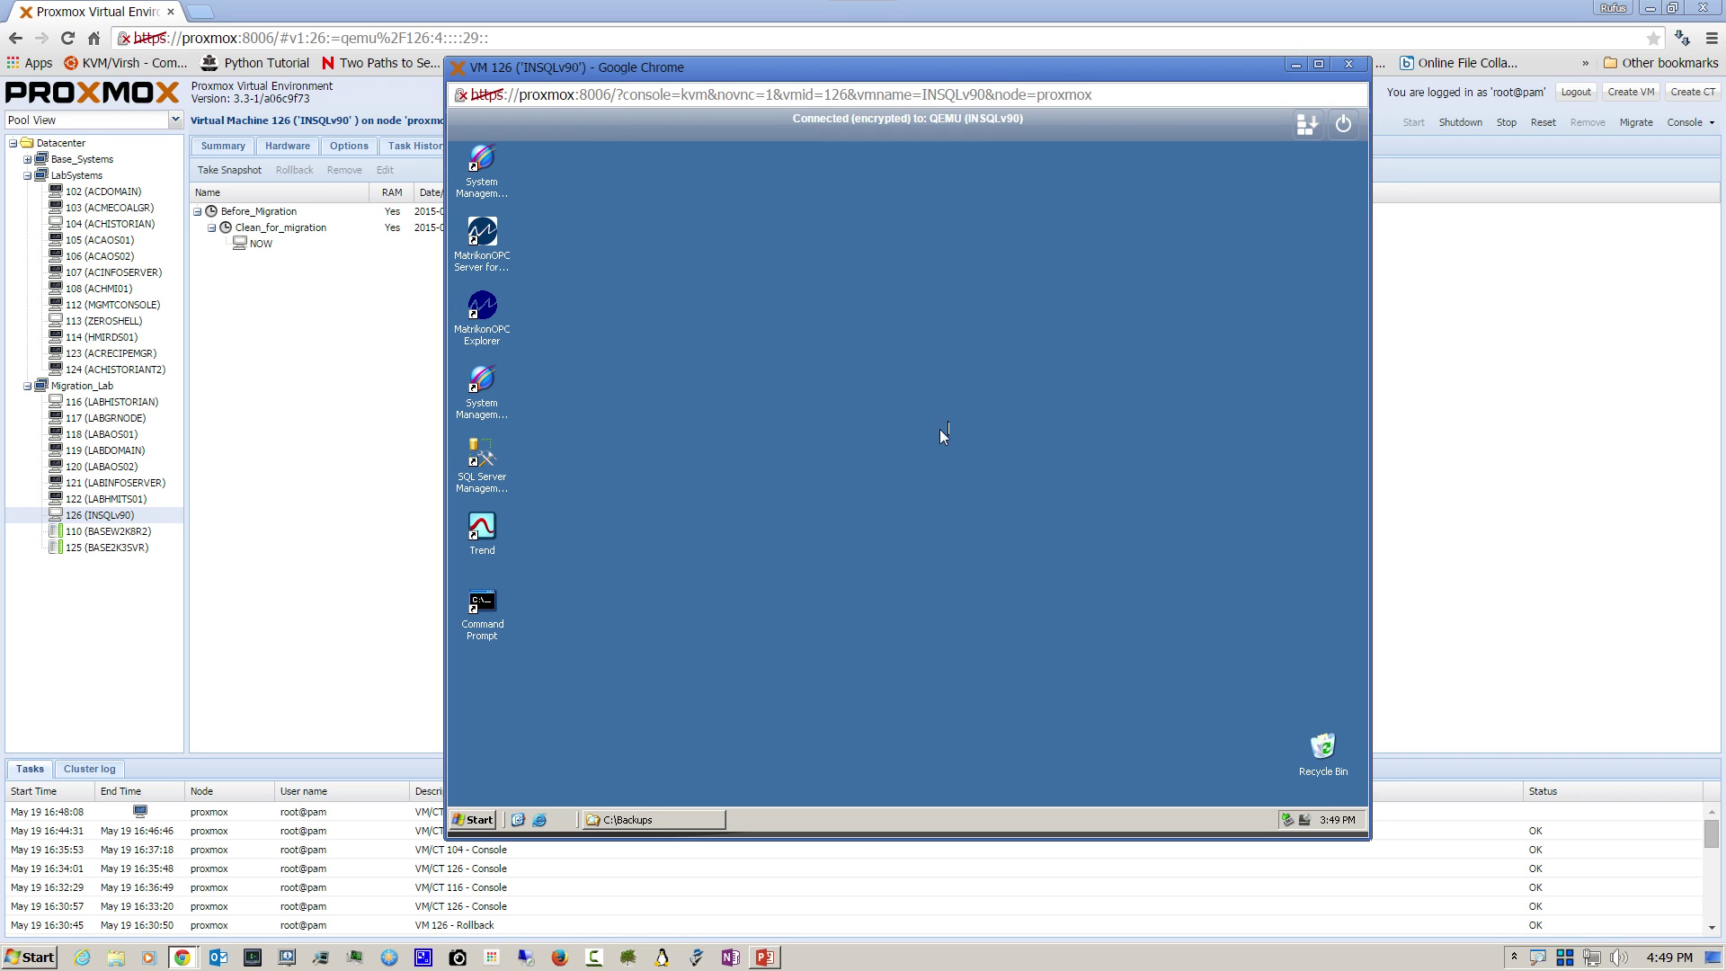
Step: Start SQL Server Management Studio on INSQLv90 and connect to localhost with the saved SQL Server Authentication login
left_click(494, 448)
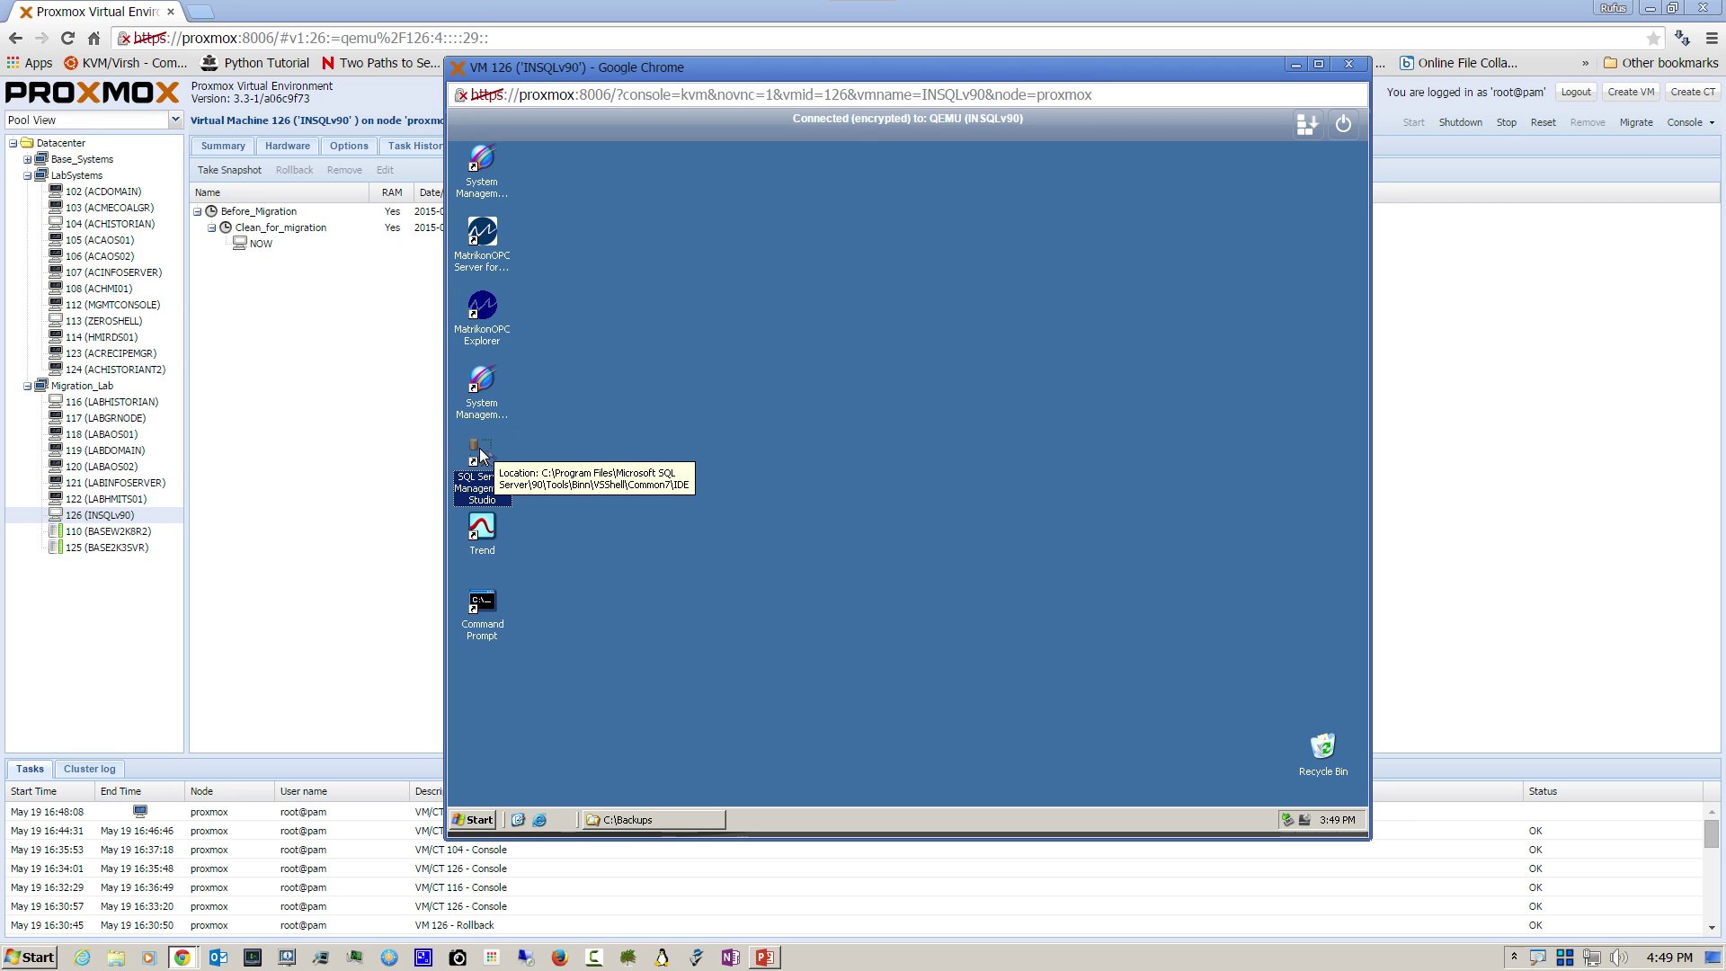
right_click(481, 456)
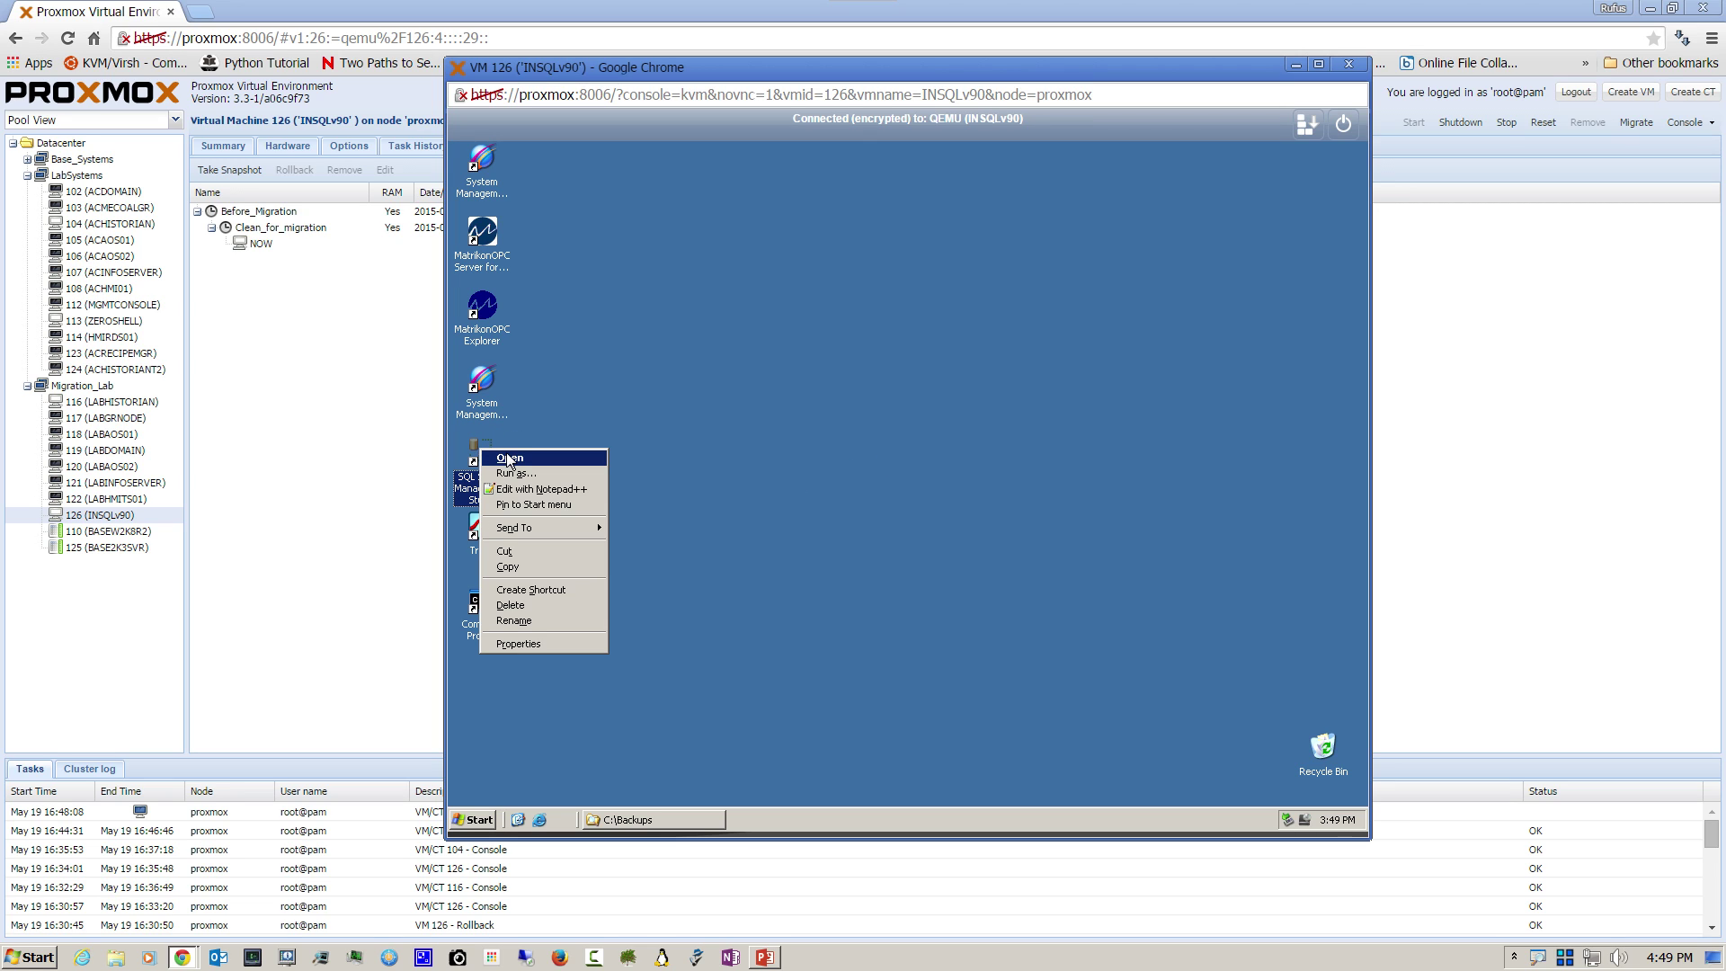
left_click(503, 458)
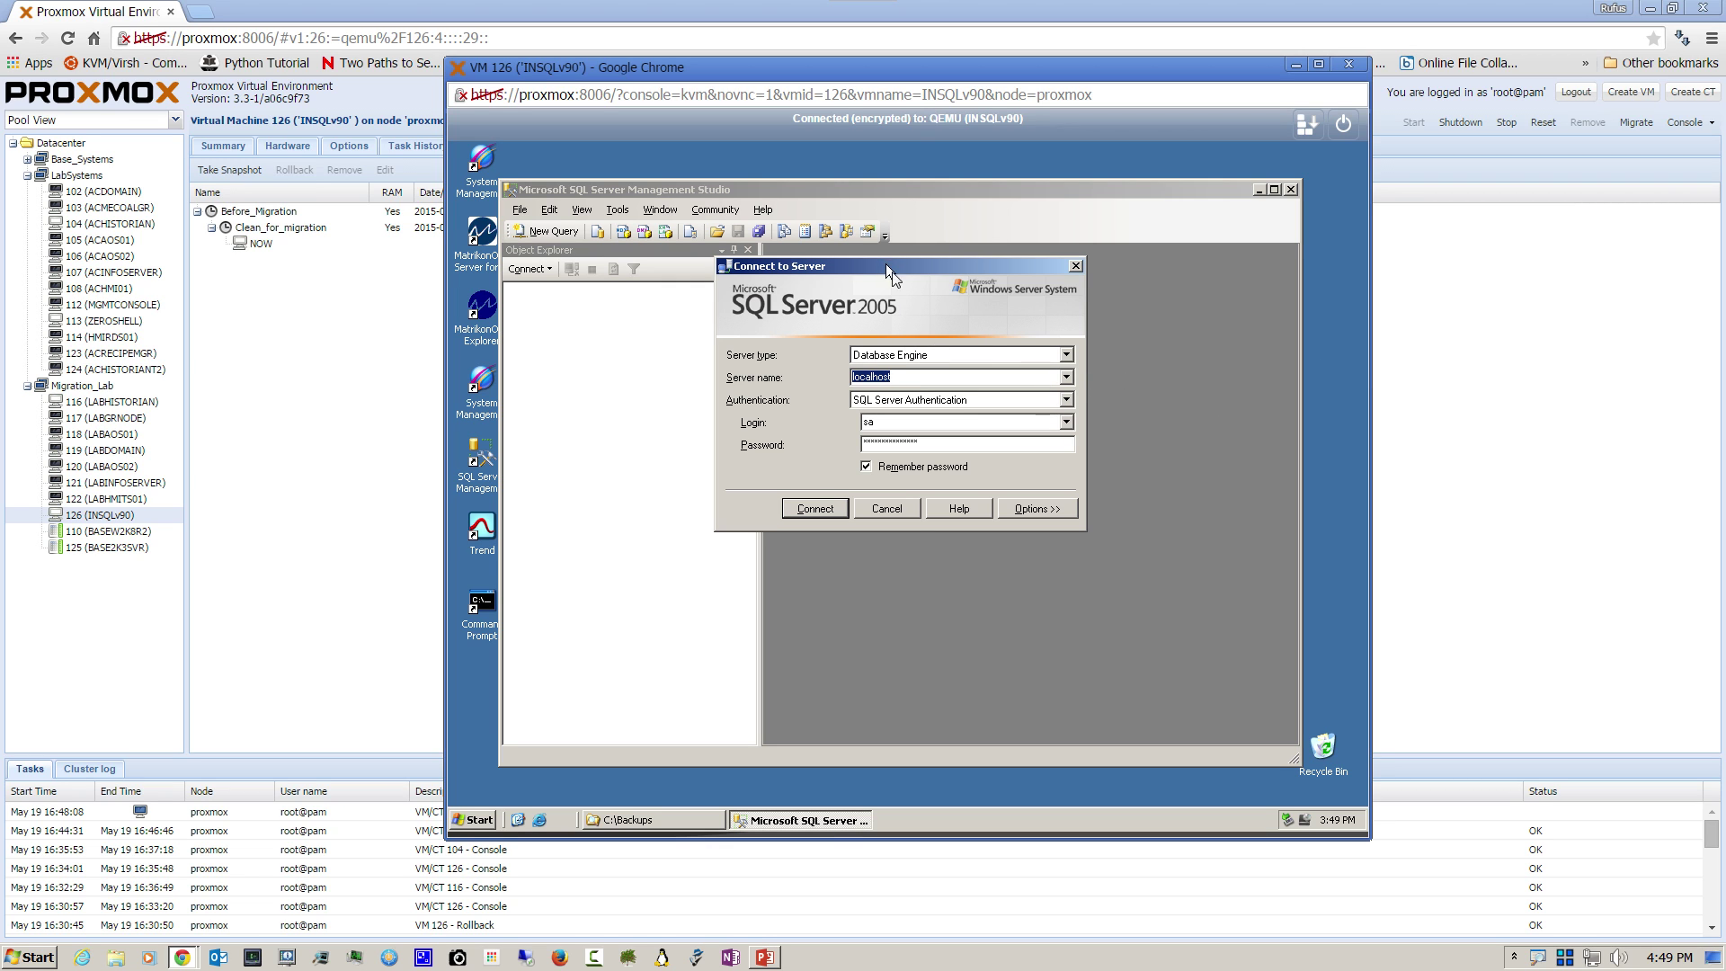
left_click(805, 511)
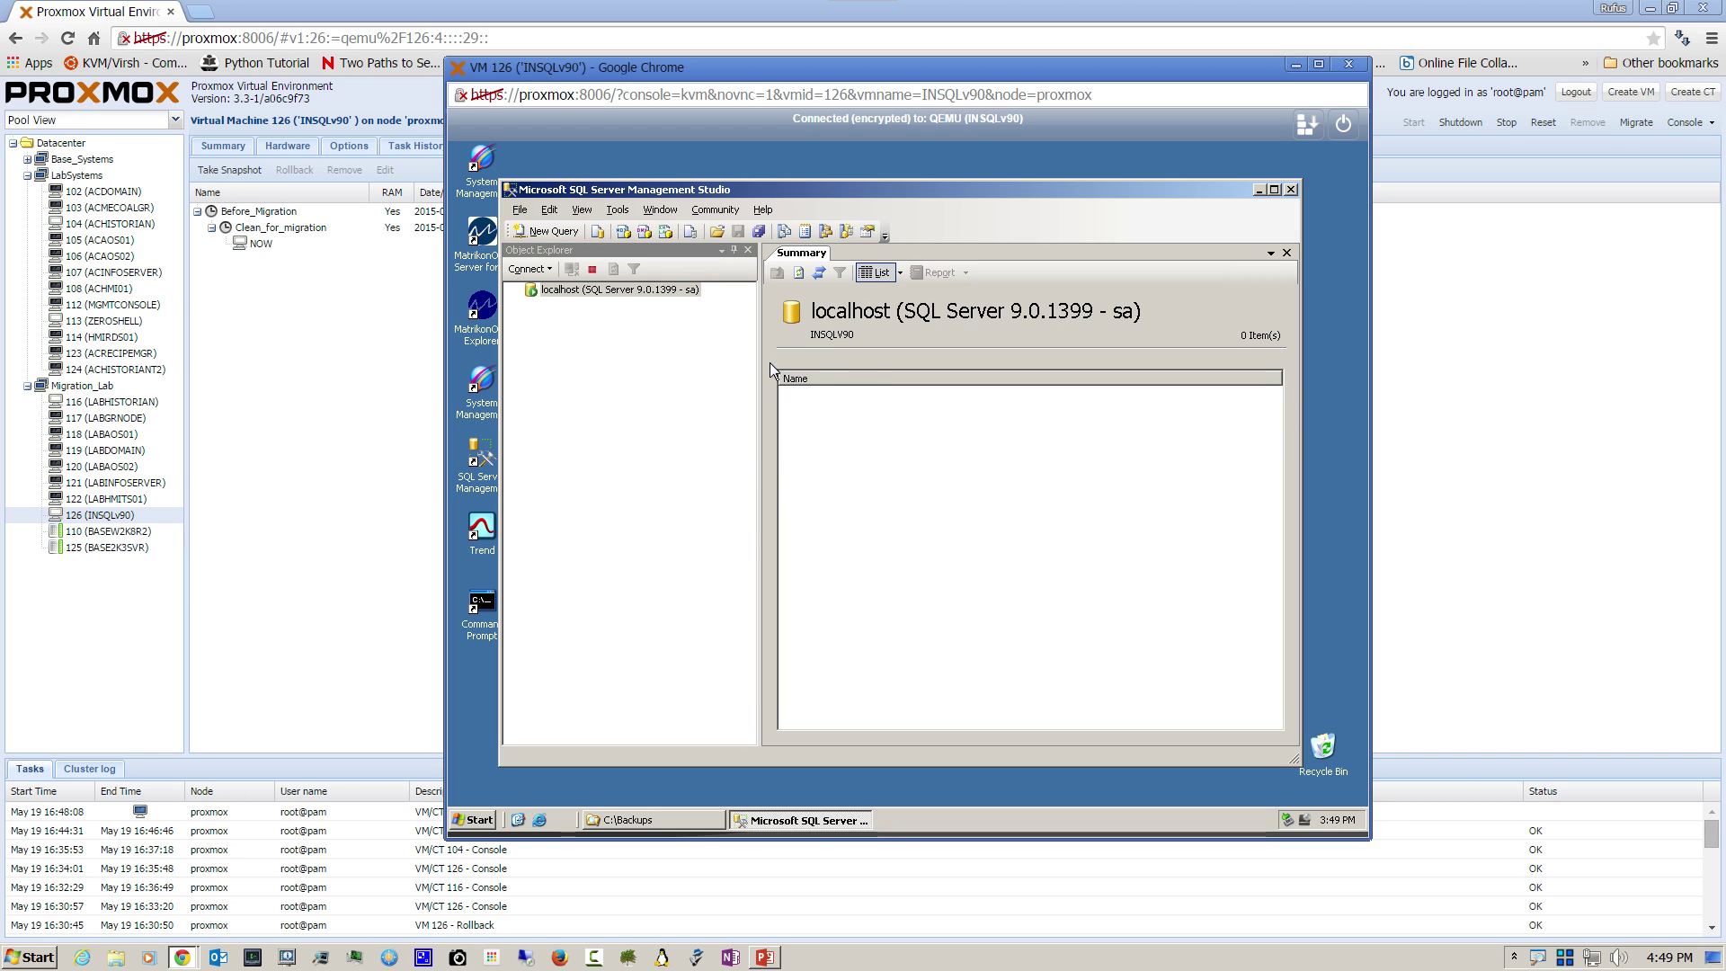
Step: Expand the localhost databases and open the Back Up Database dialog for the Runtime database
left_click(569, 307)
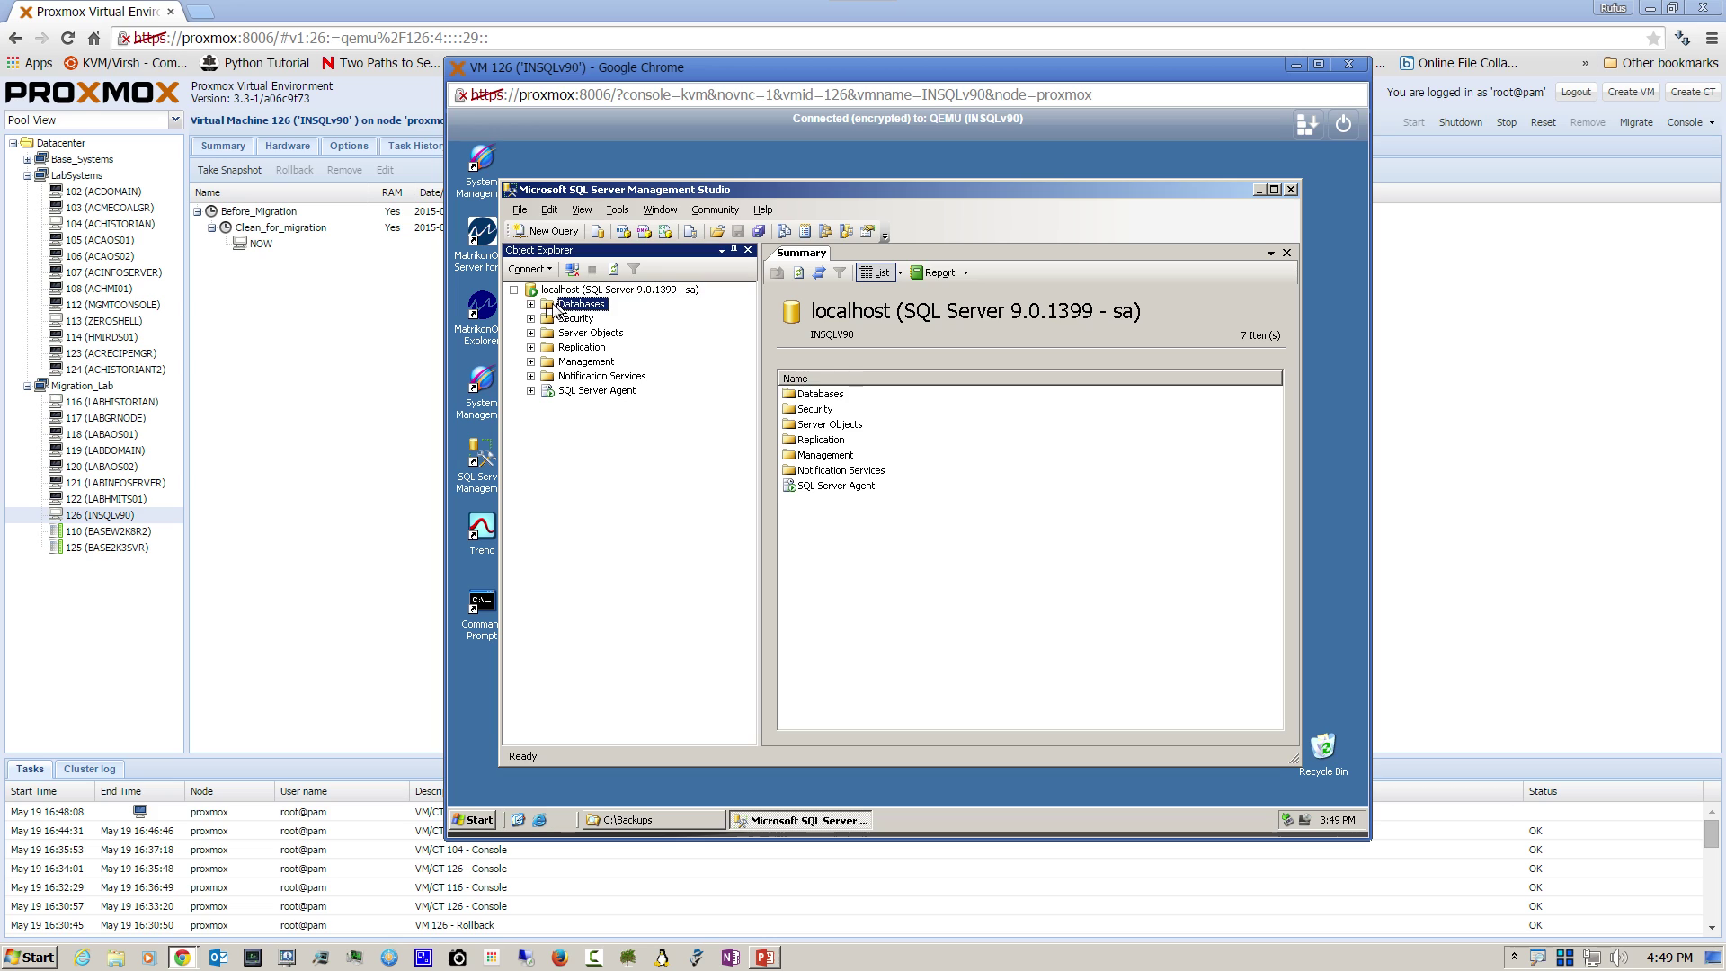
left_click(531, 305)
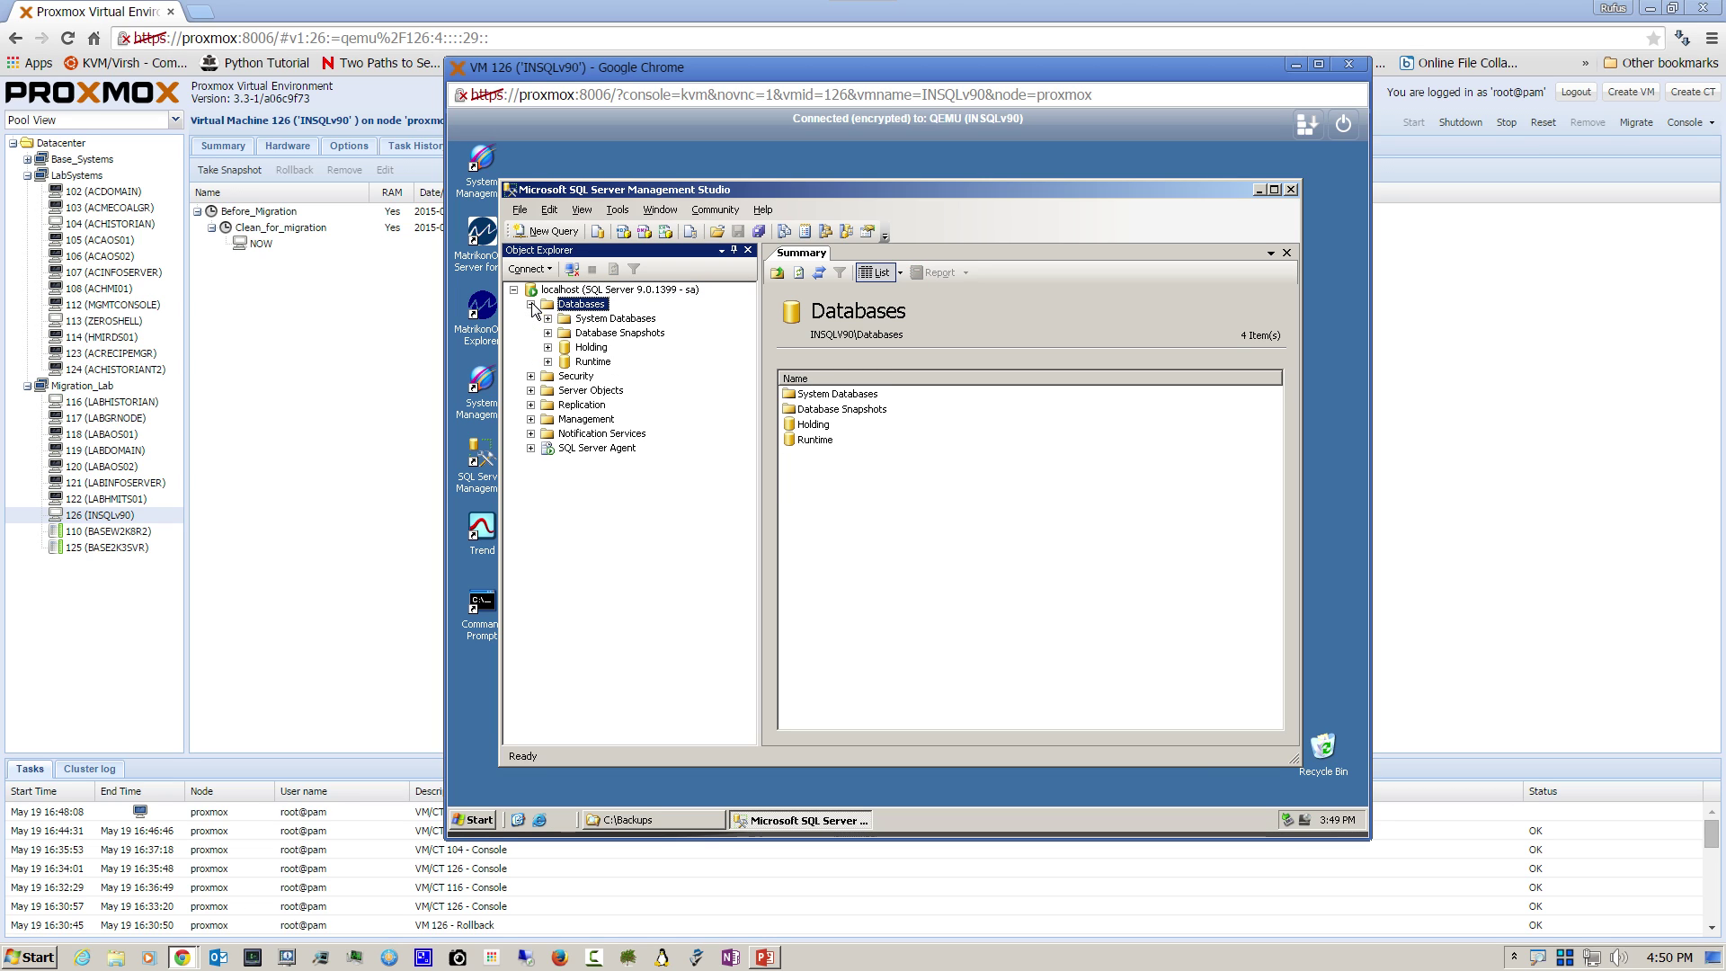
left_click(596, 361)
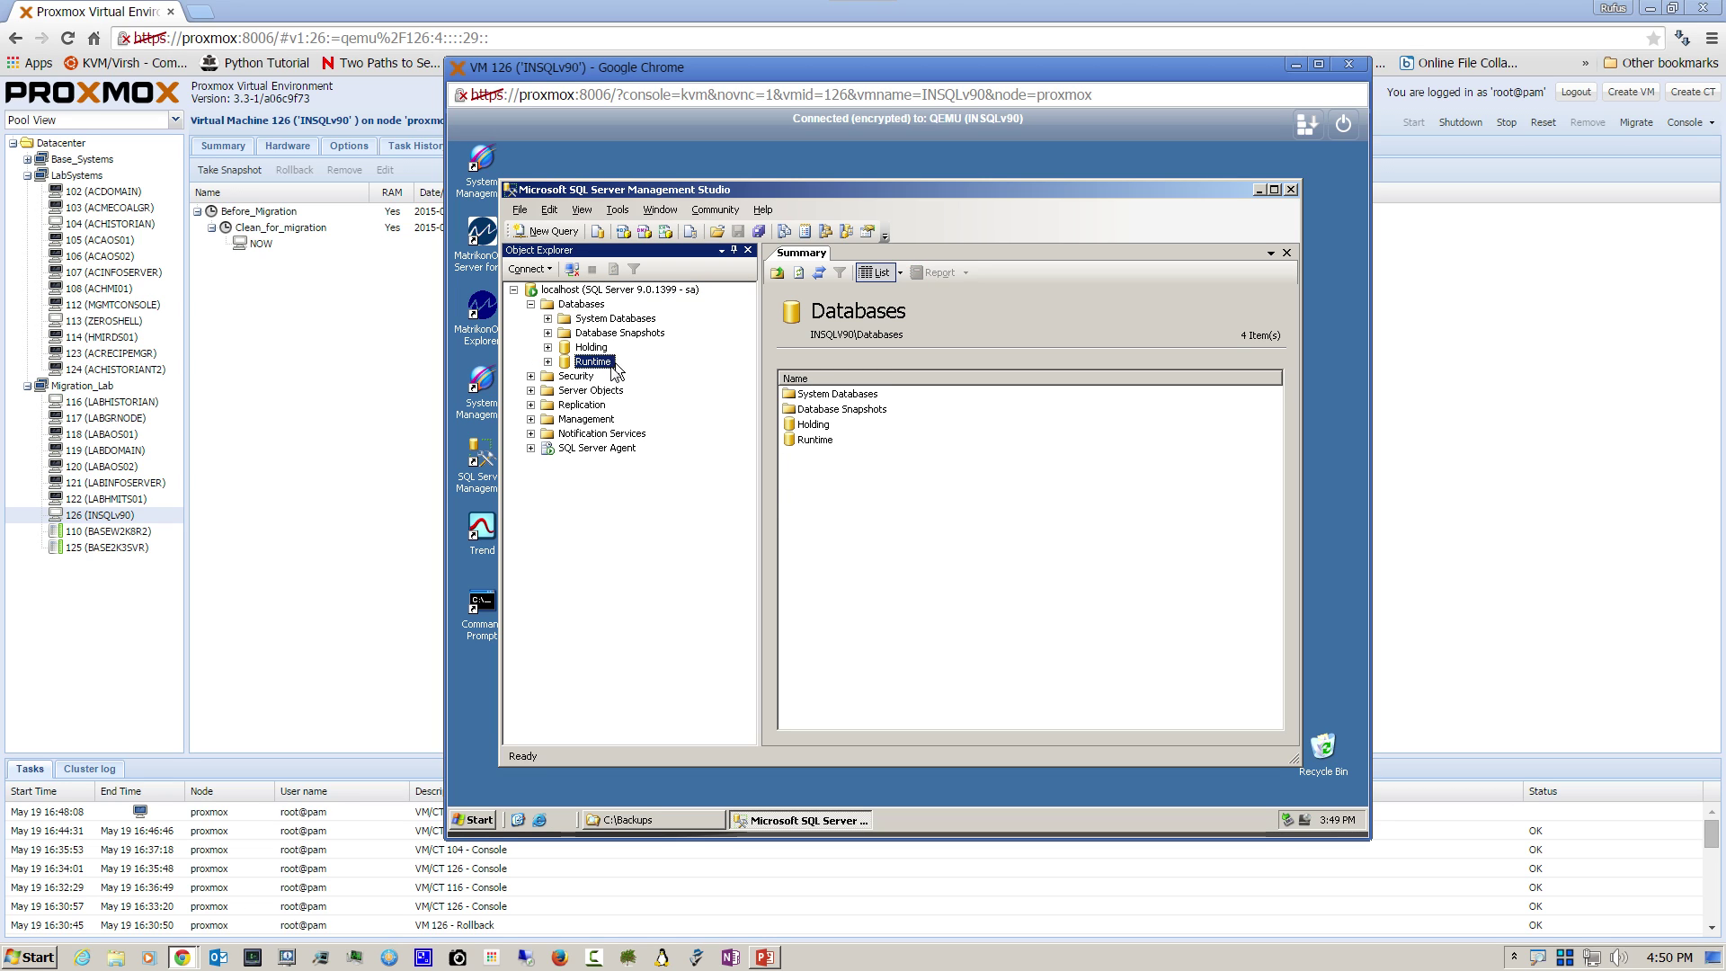
right_click(596, 364)
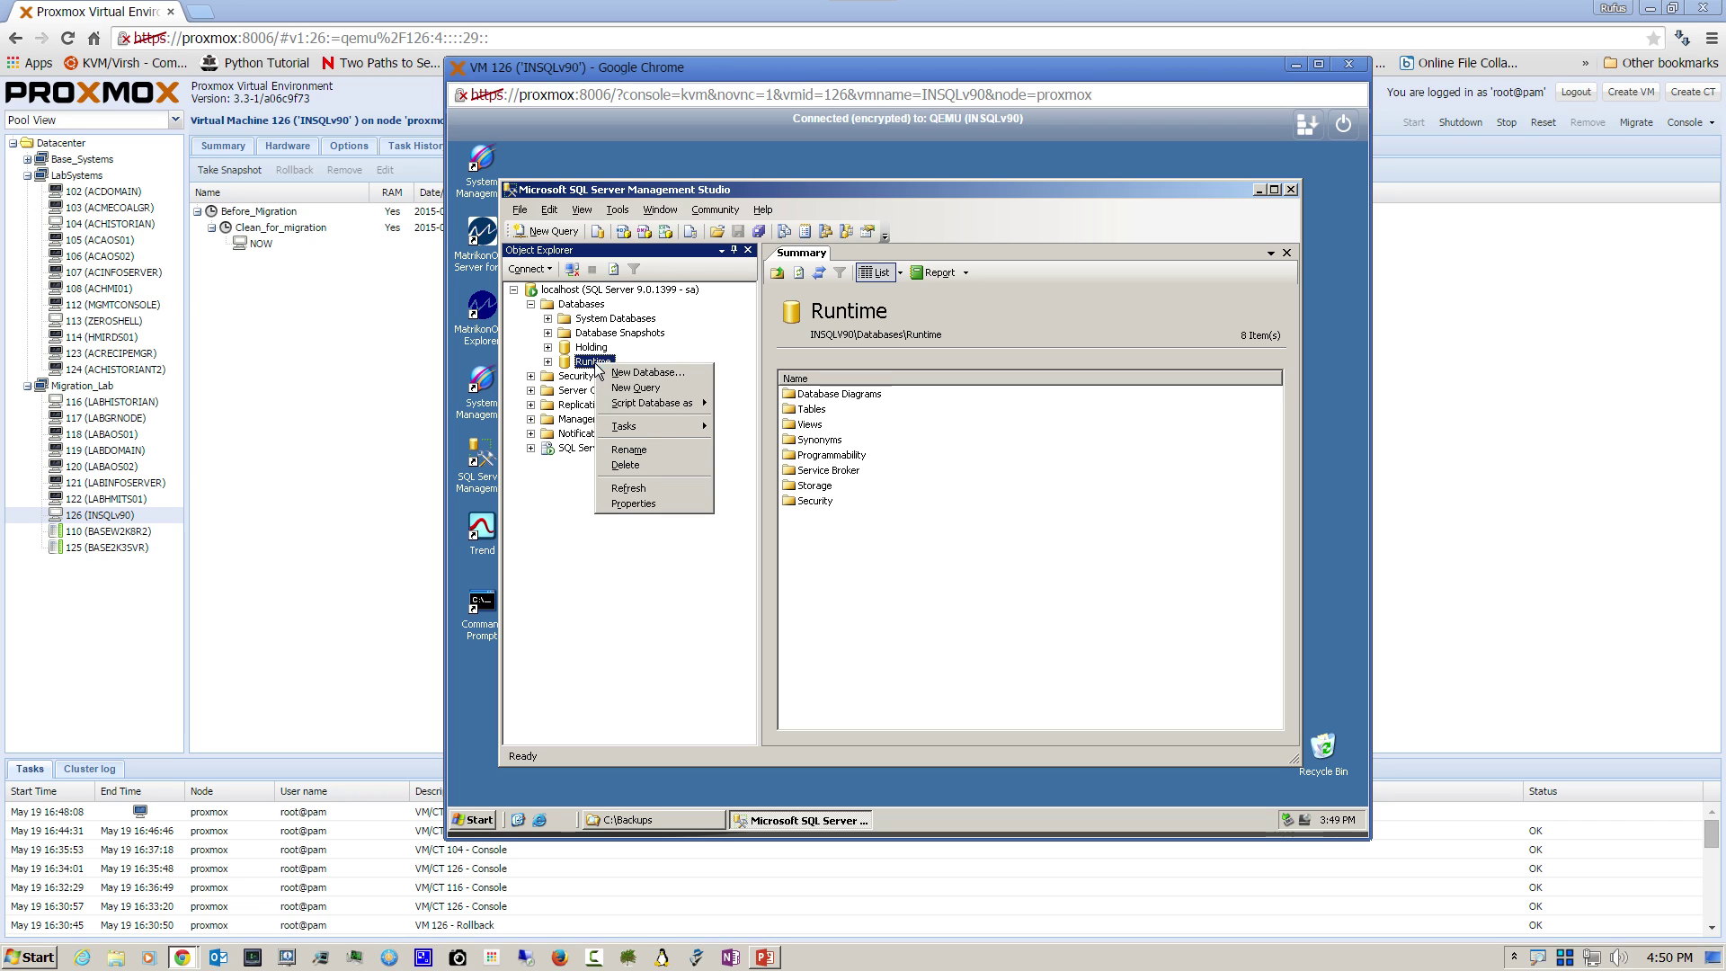
mouse_move(667, 425)
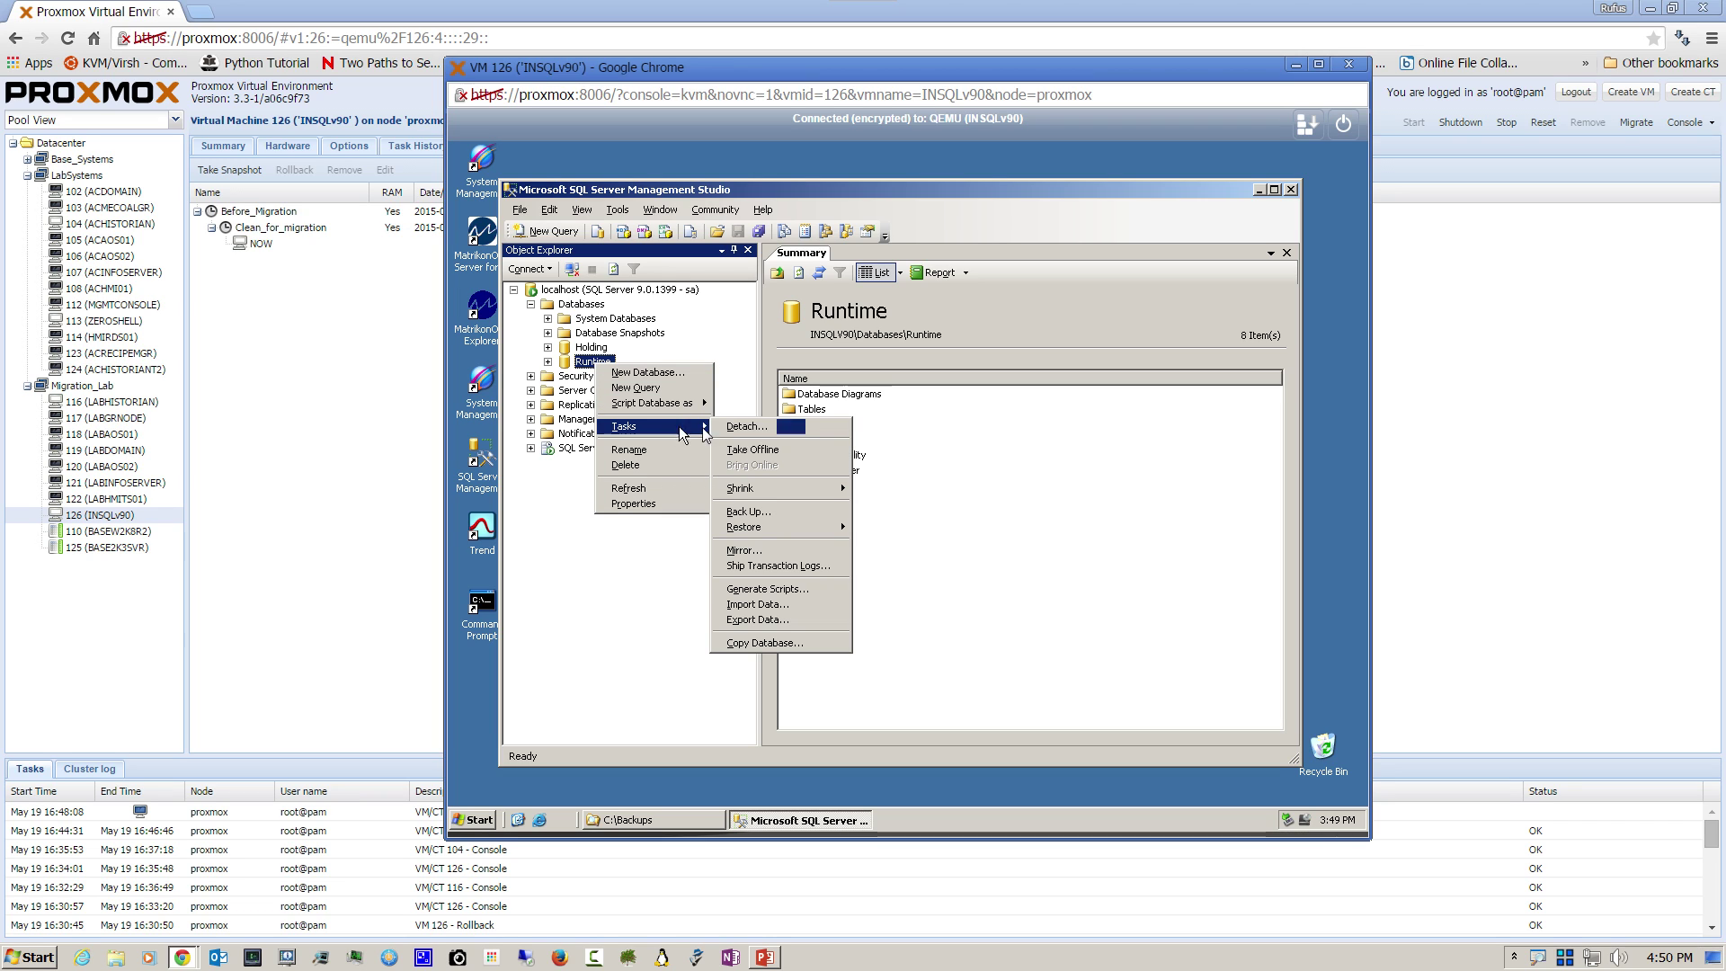
left_click(766, 517)
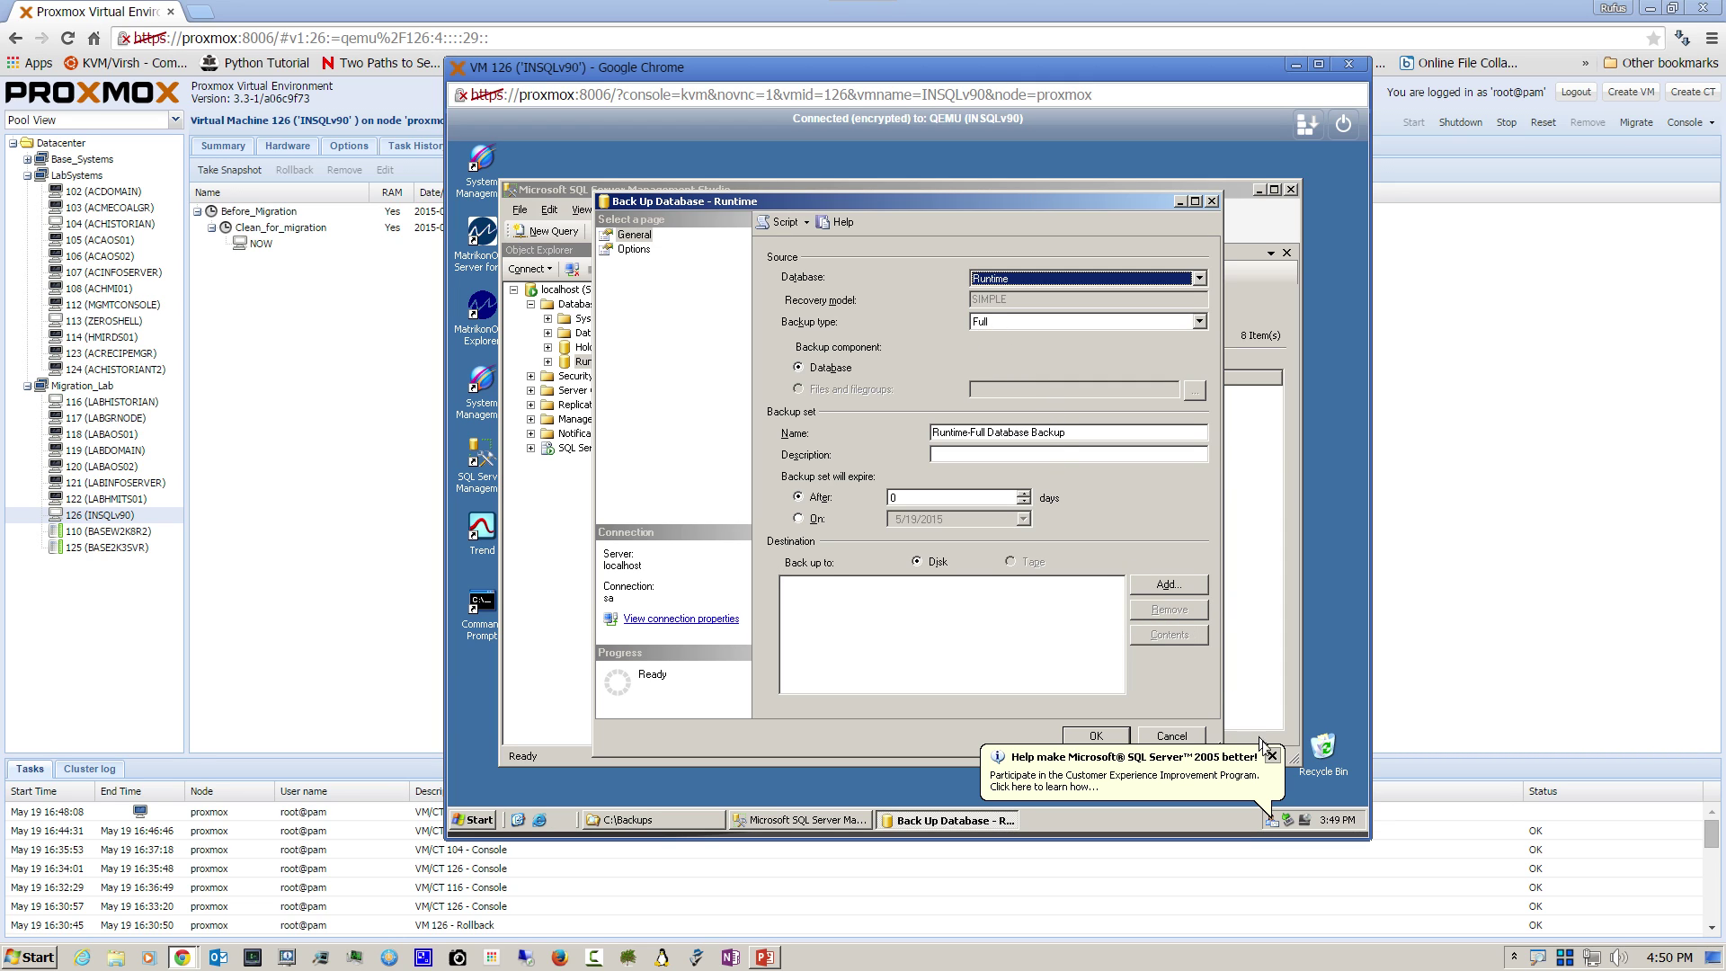
Step: Dismiss the feedback notice and set the backup destination to the file C:\Backups\Runtime_InSQLv90.bak
left_click(1273, 756)
left_click(1160, 586)
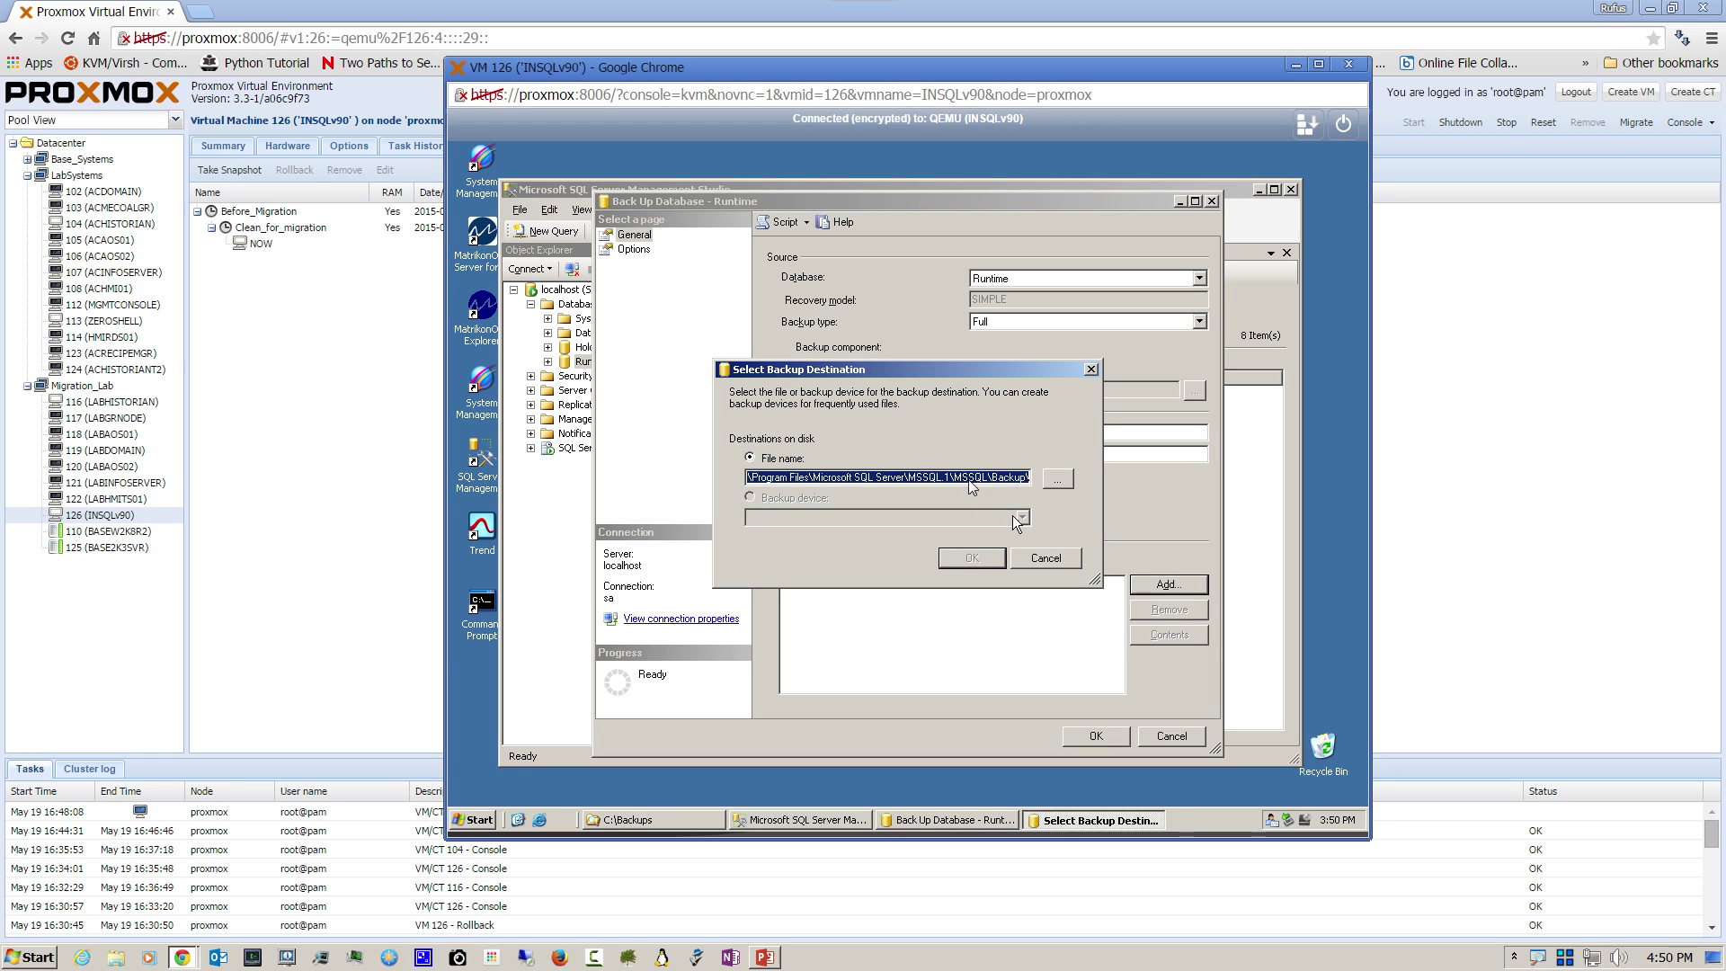
left_click(1058, 477)
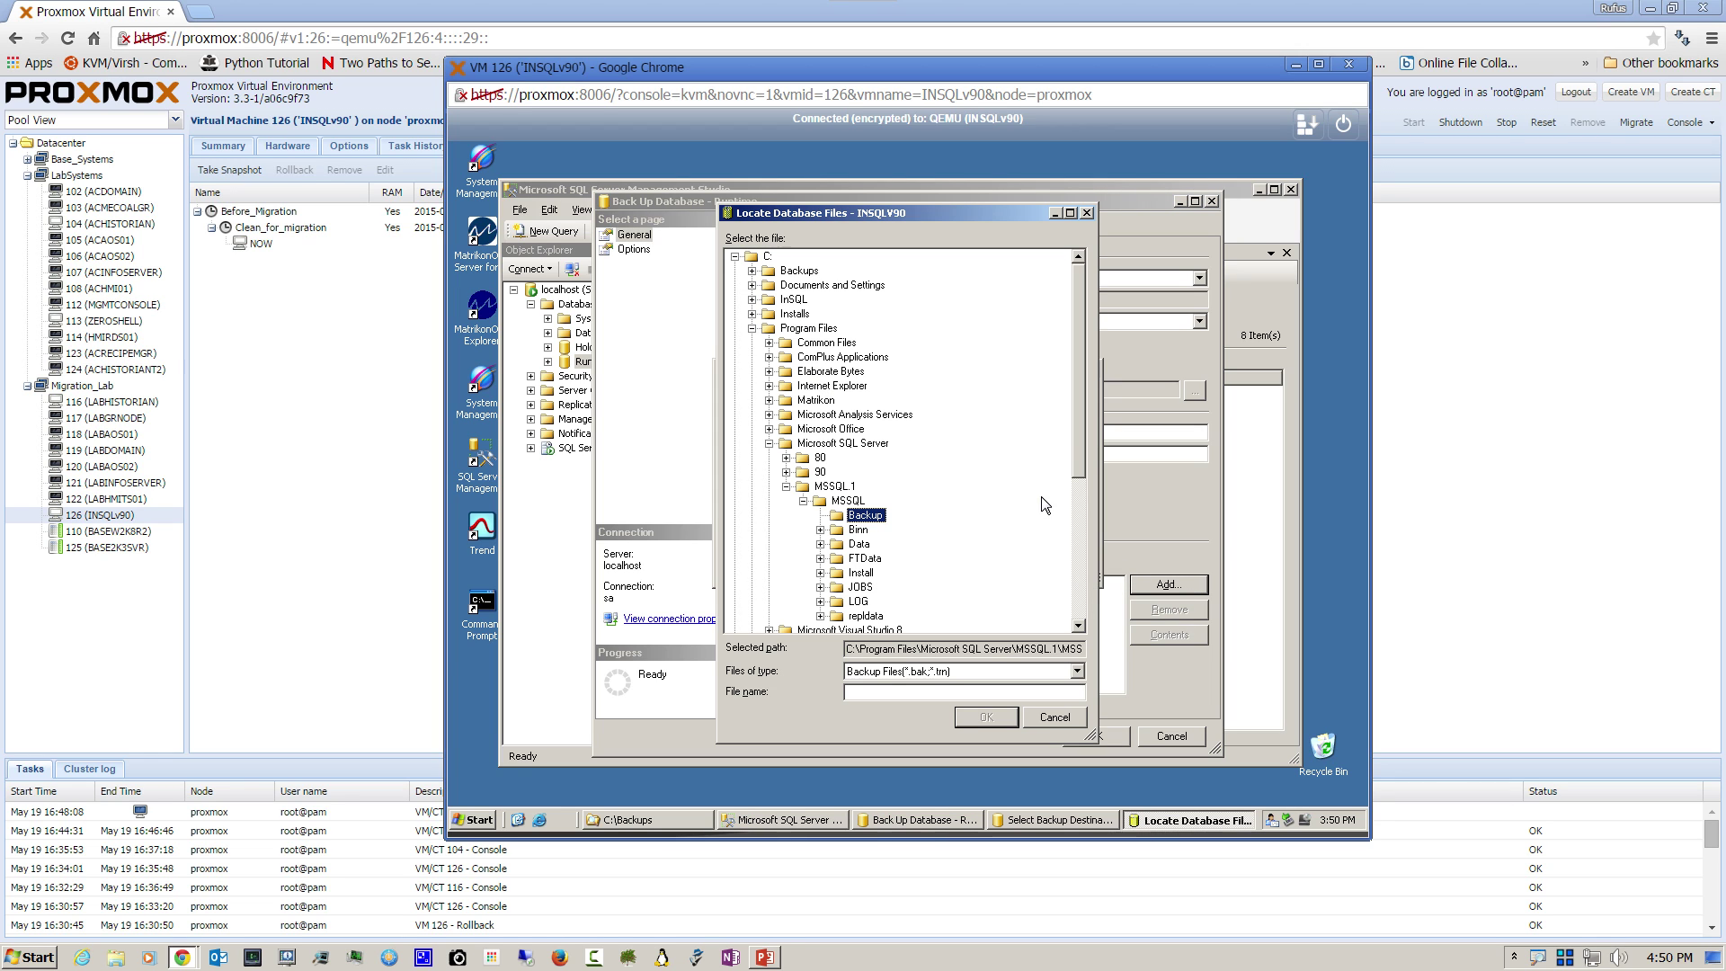
left_click(800, 271)
left_click(935, 691)
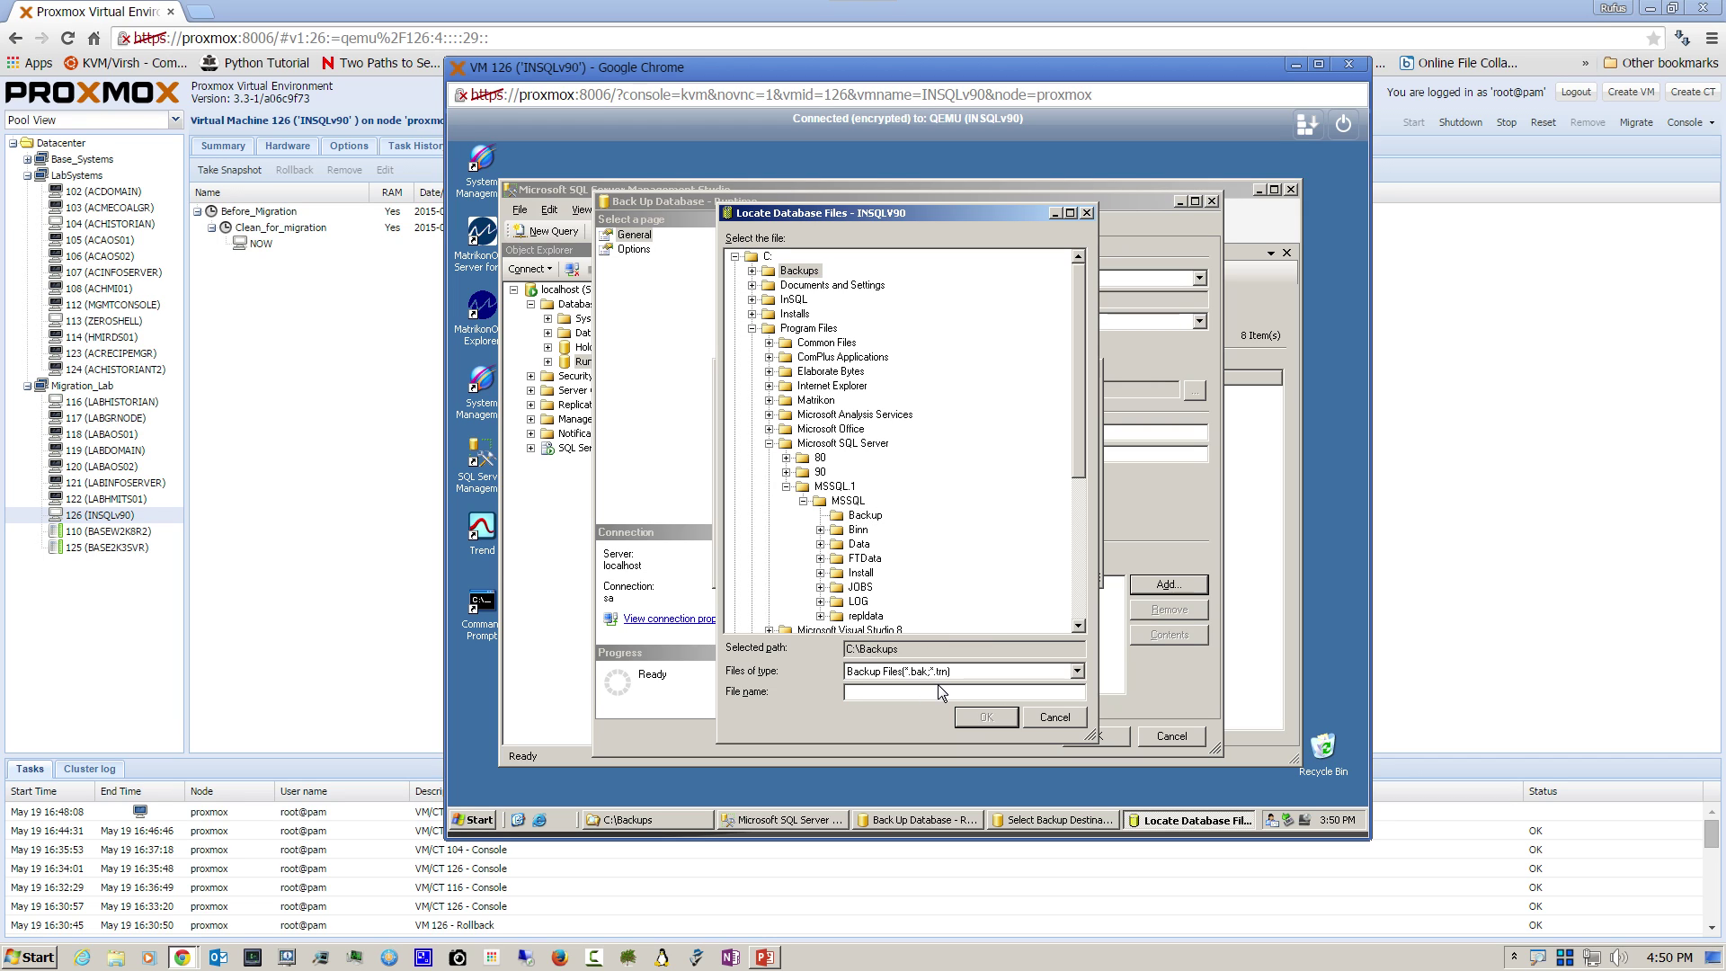
type("Runtime_InSQLv9")
left_click(984, 717)
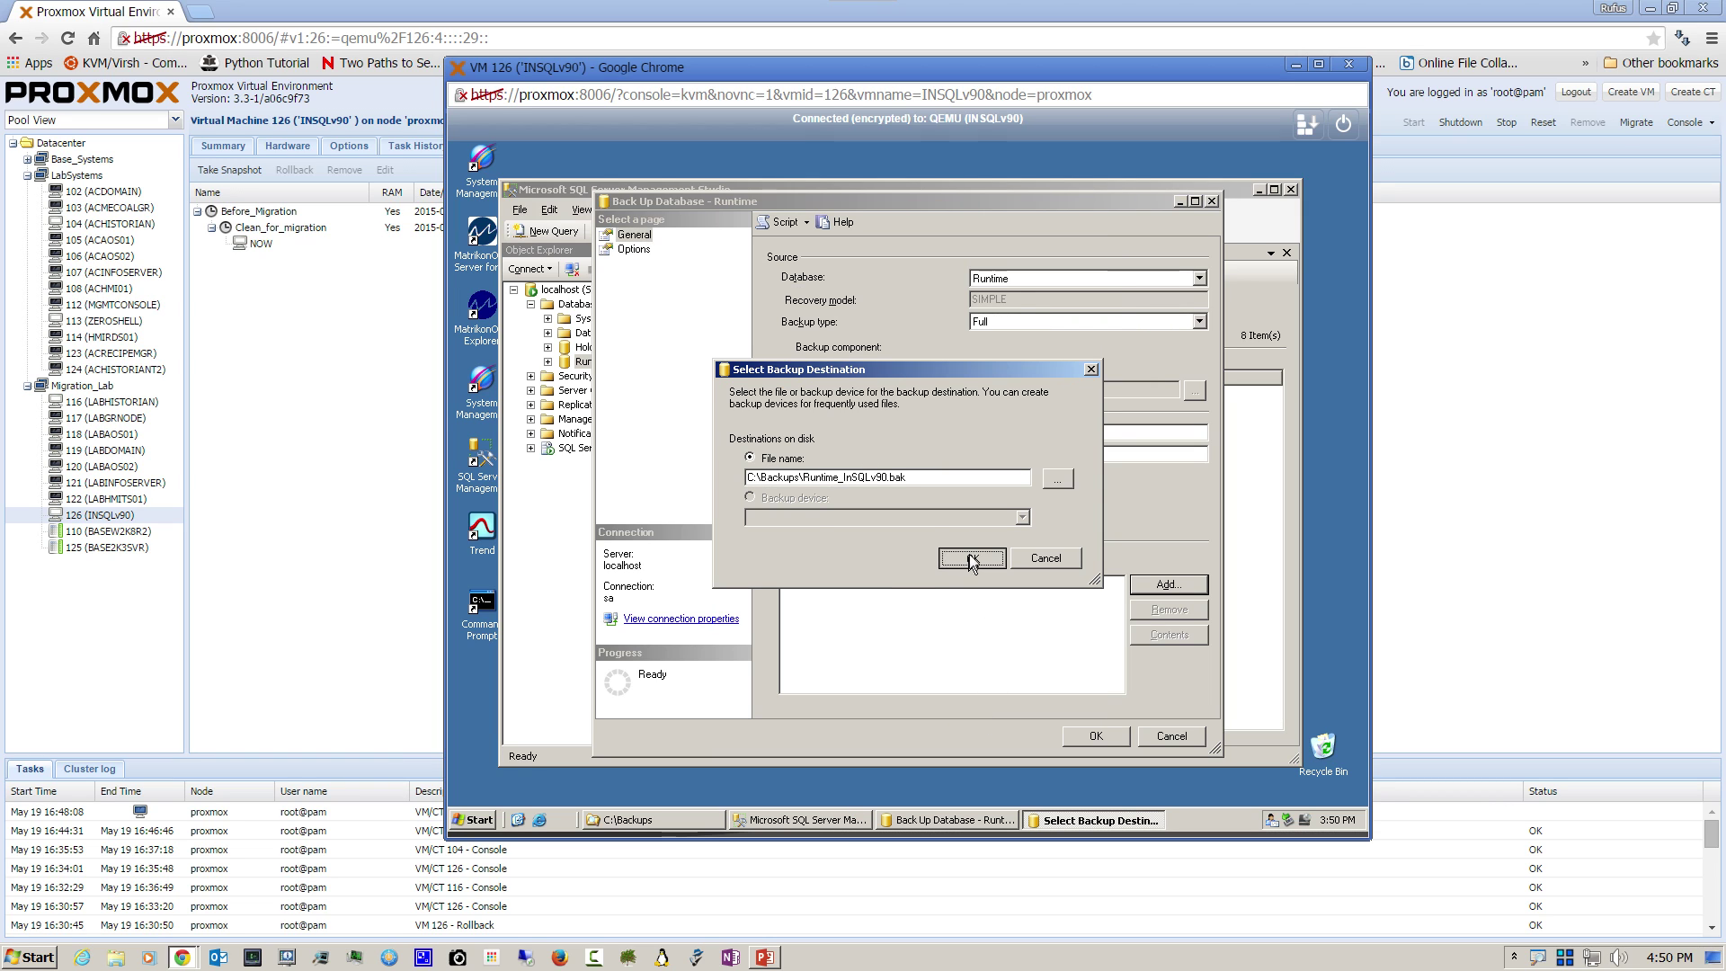
left_click(971, 559)
Step: Run the full backup of the Runtime database and close Management Studio
left_click(1097, 737)
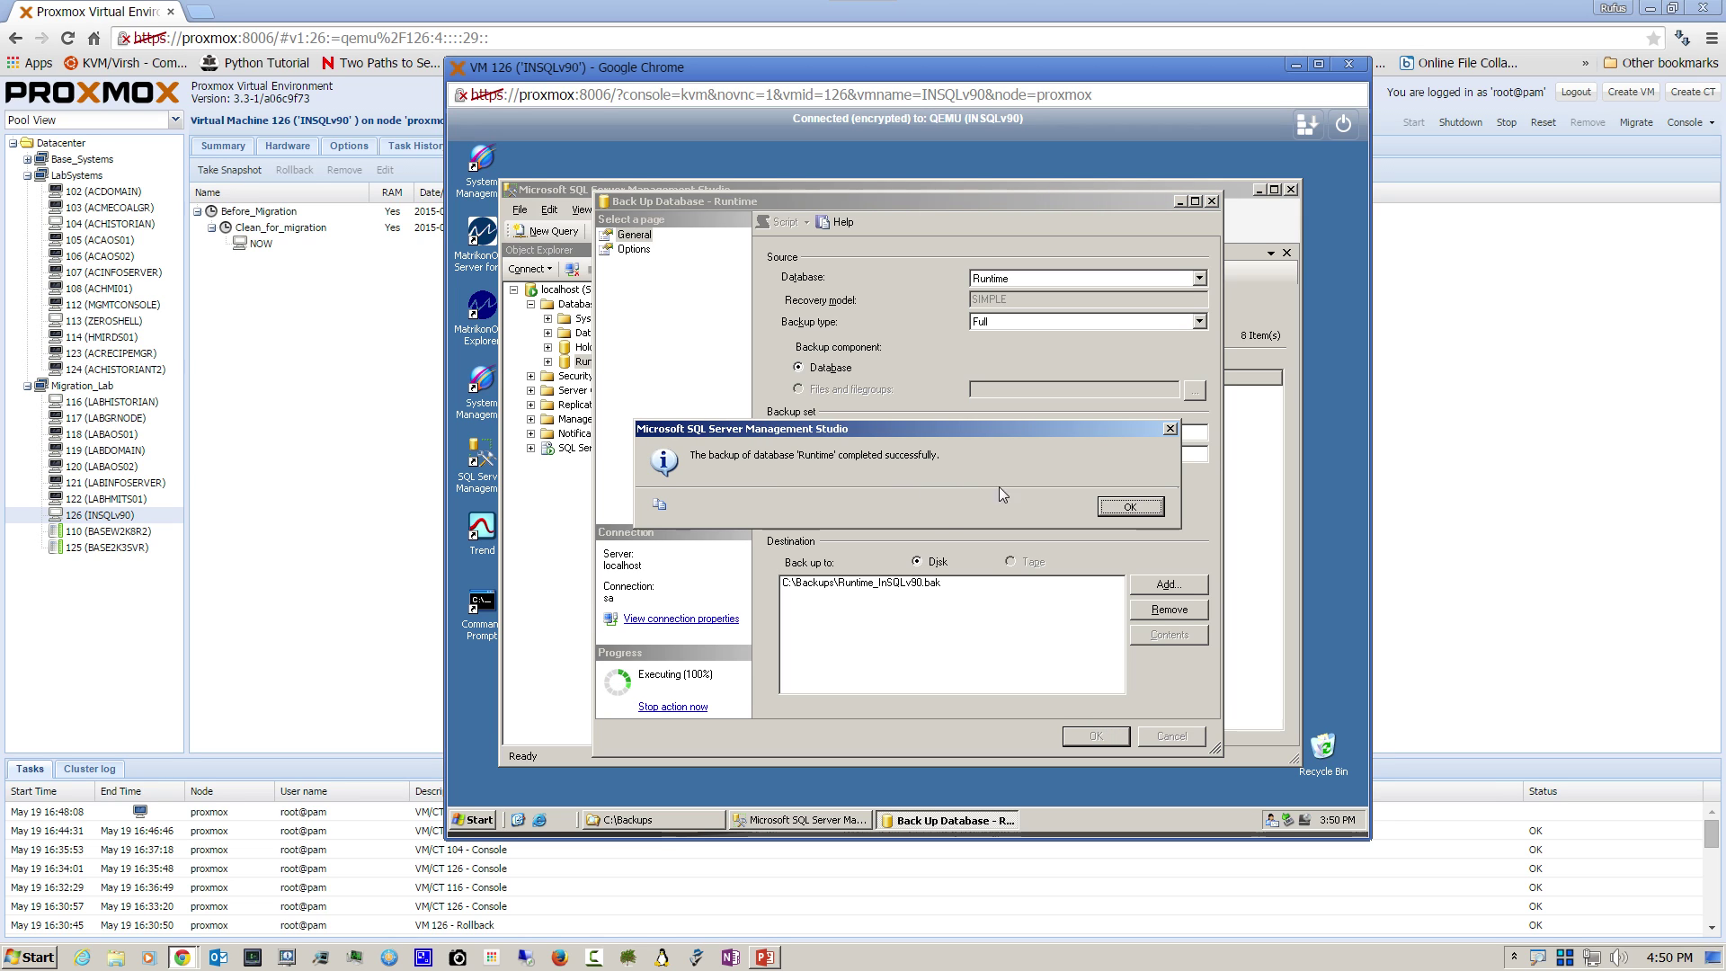
left_click(1131, 508)
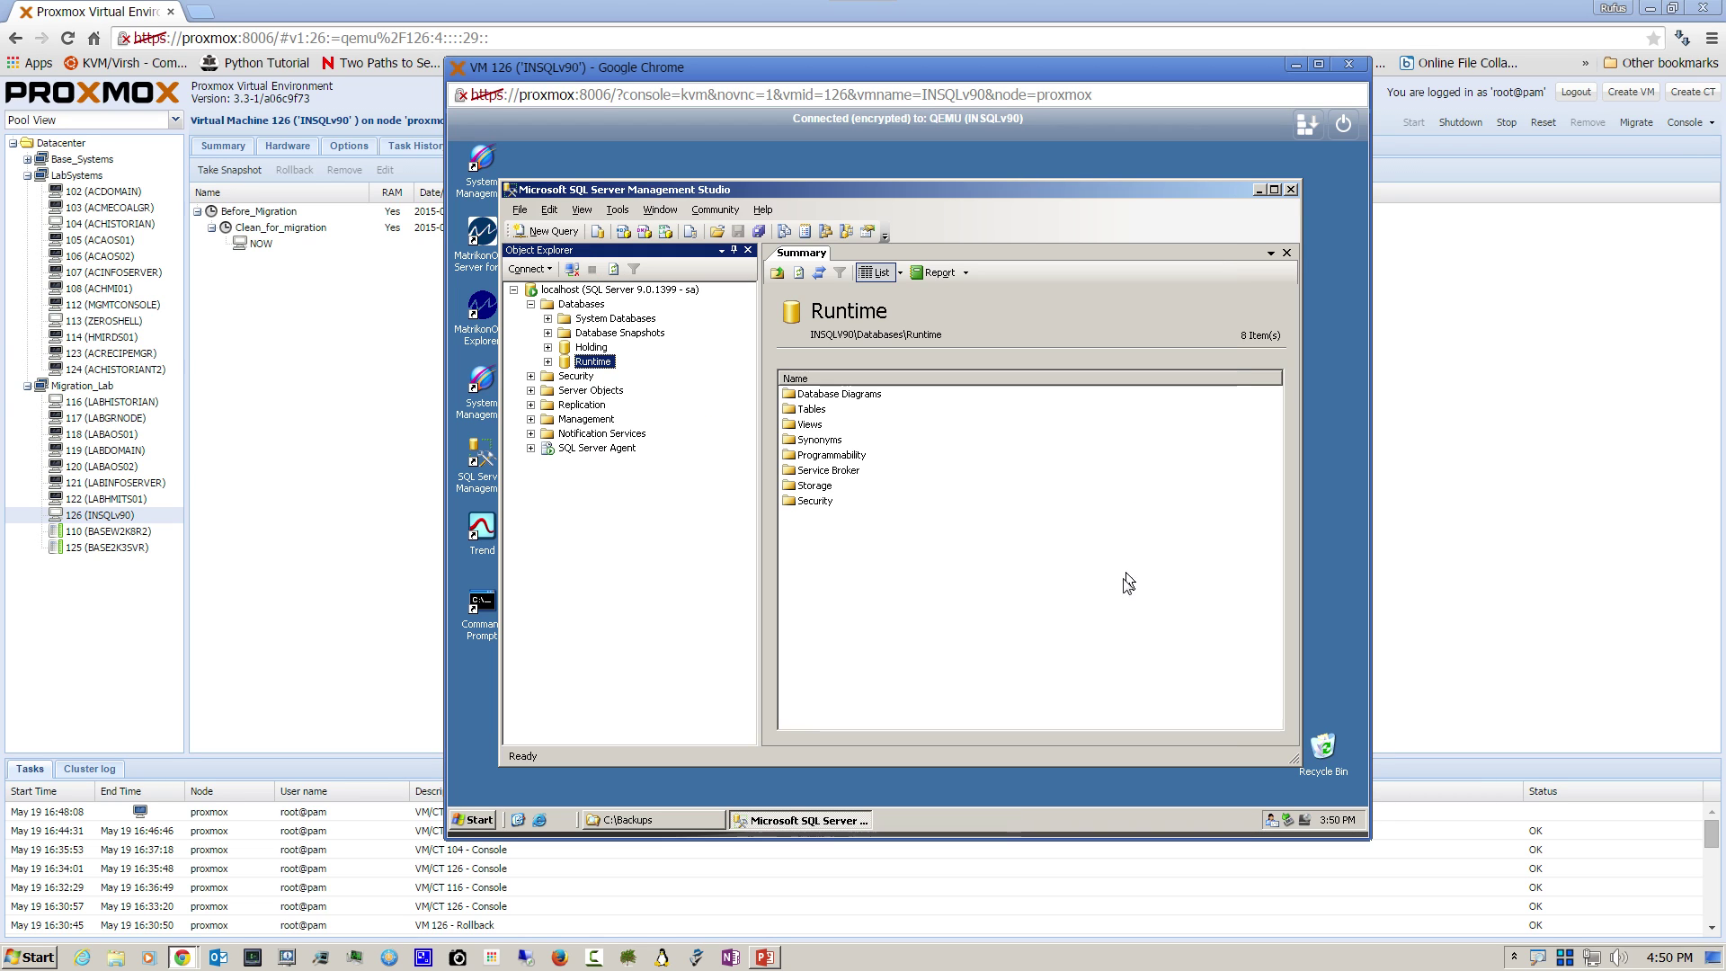
left_click(1291, 191)
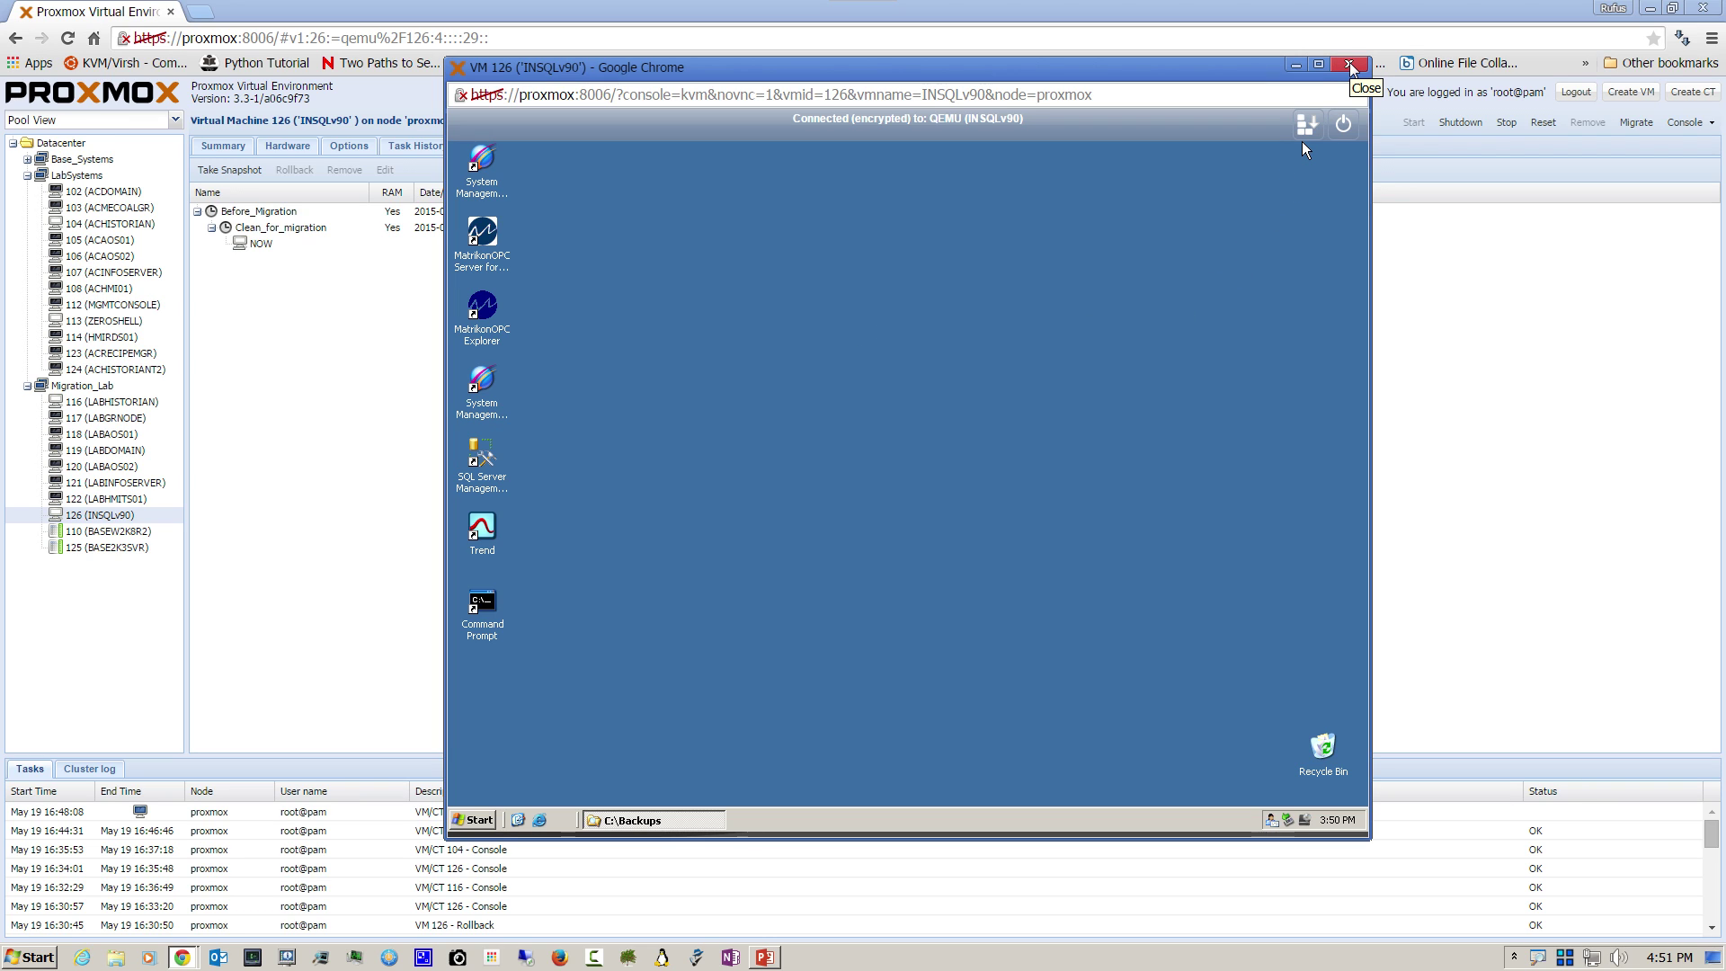
Step: Close the INSQLv90 console and open the console of virtual machine 116 (LABHISTORIAN) from Proxmox
left_click(1350, 65)
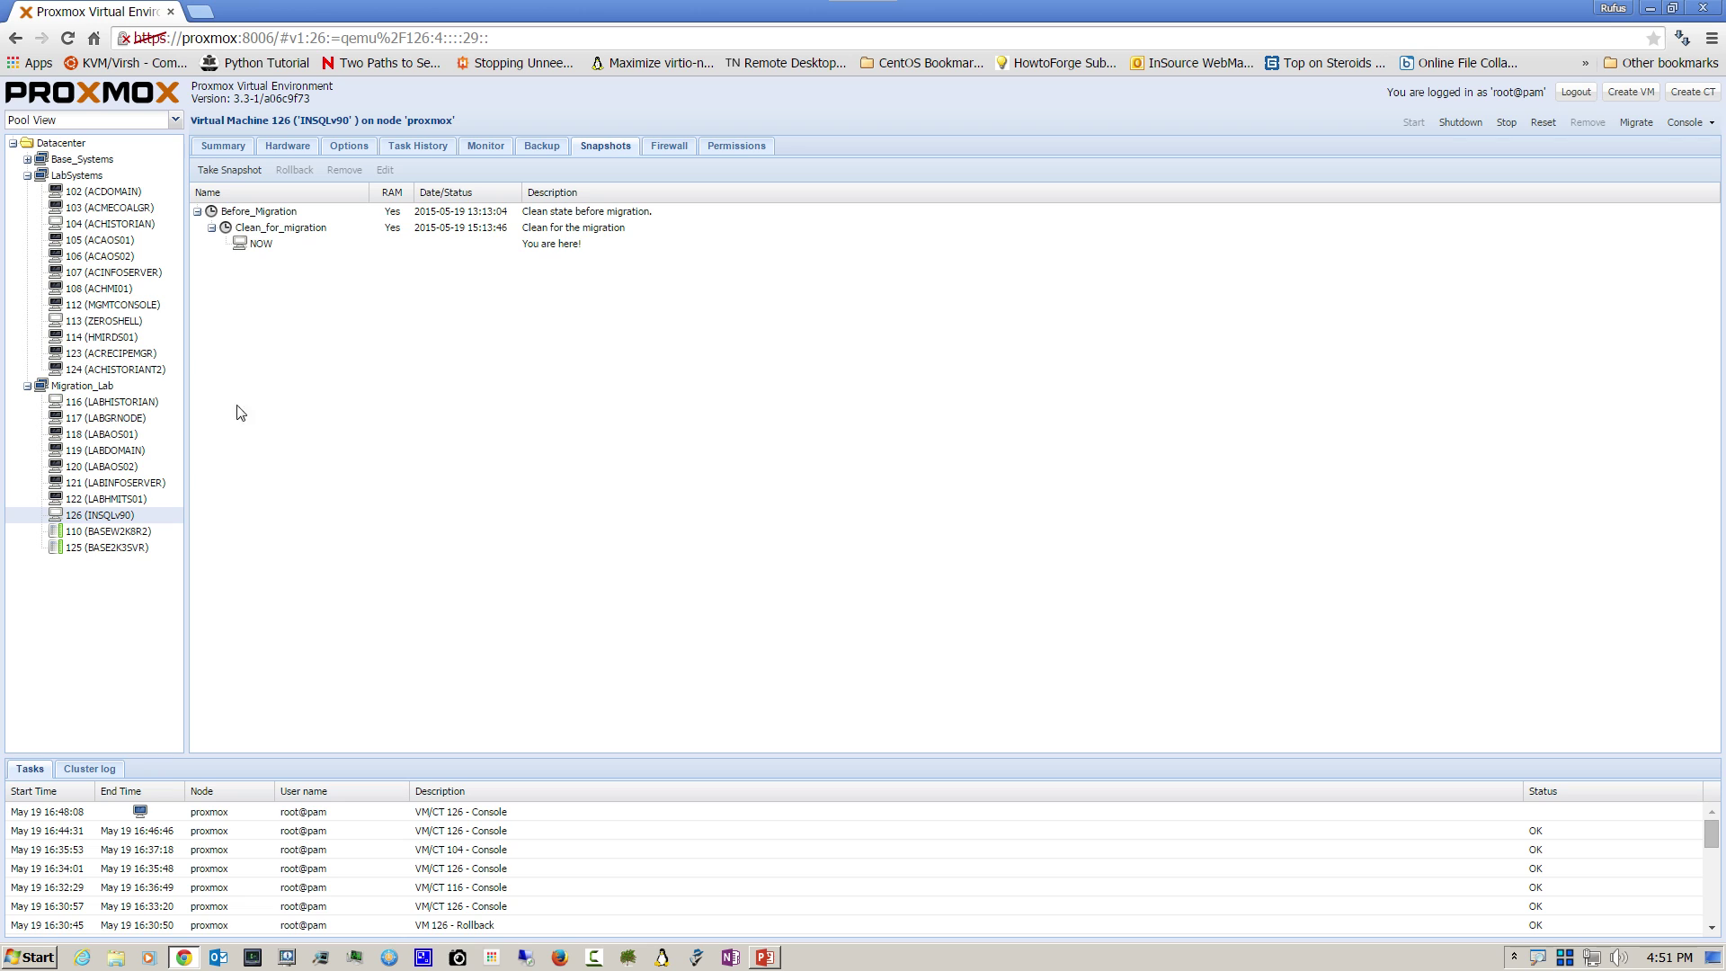
left_click(110, 409)
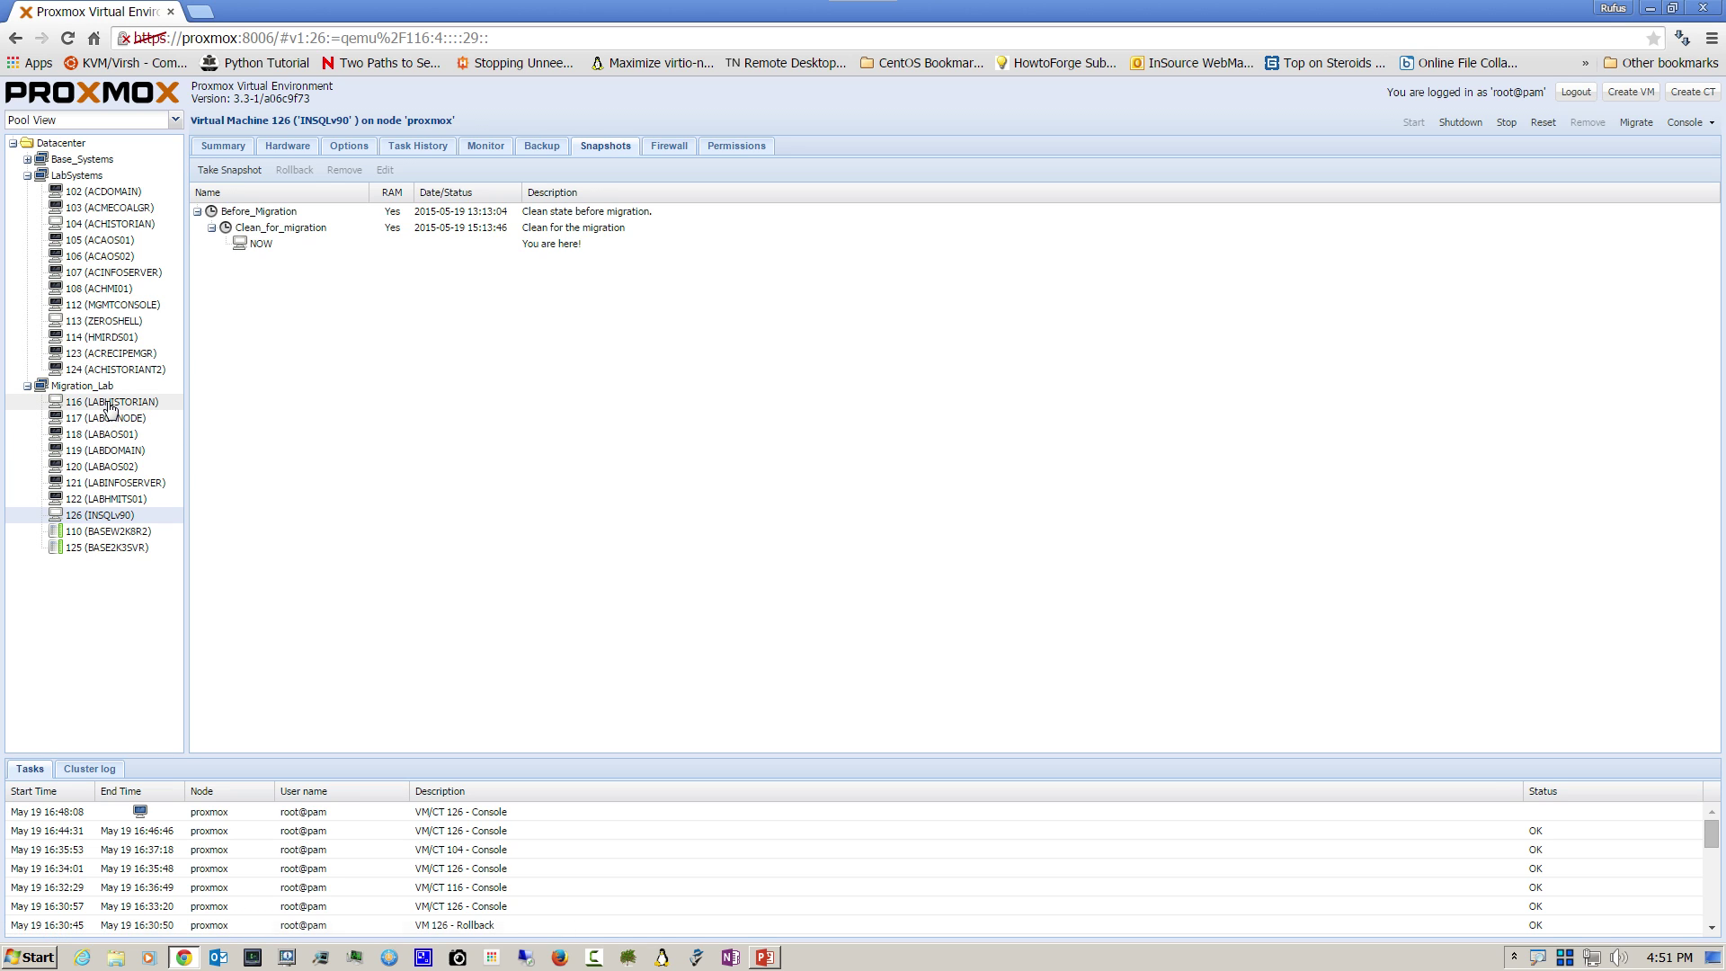
right_click(109, 409)
left_click(153, 584)
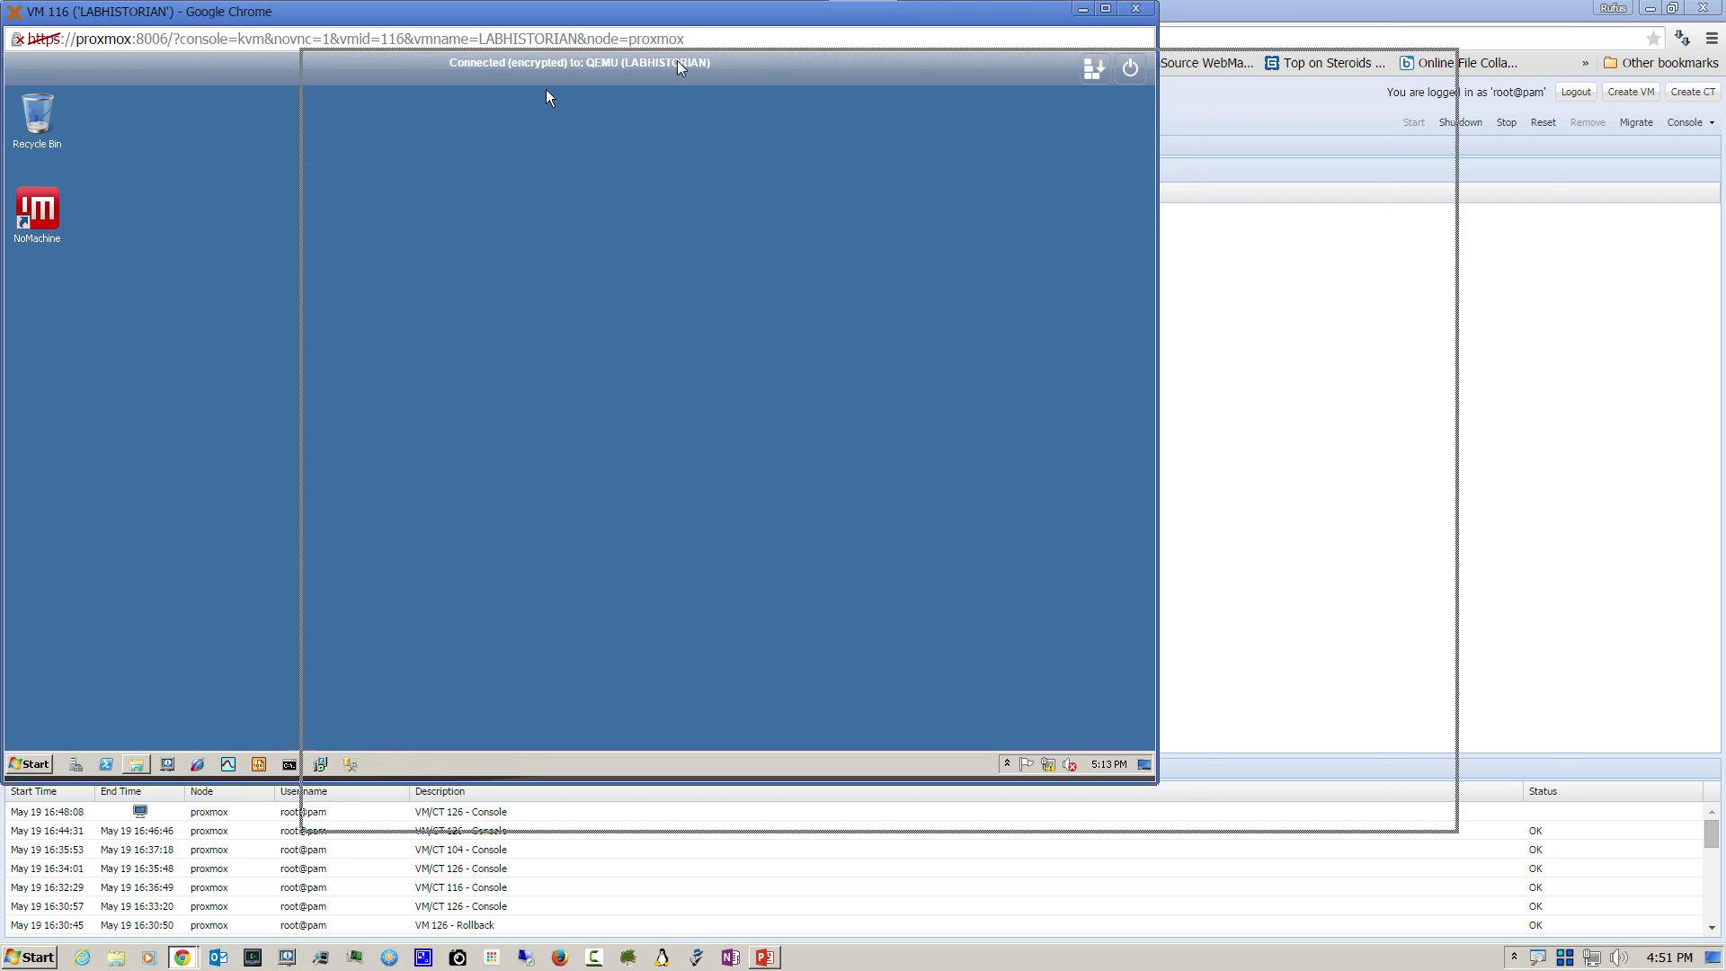
Step: Check the Historian status in the System Management Console on LABHISTORIAN and close that console
left_click_drag(679, 68, 777, 112)
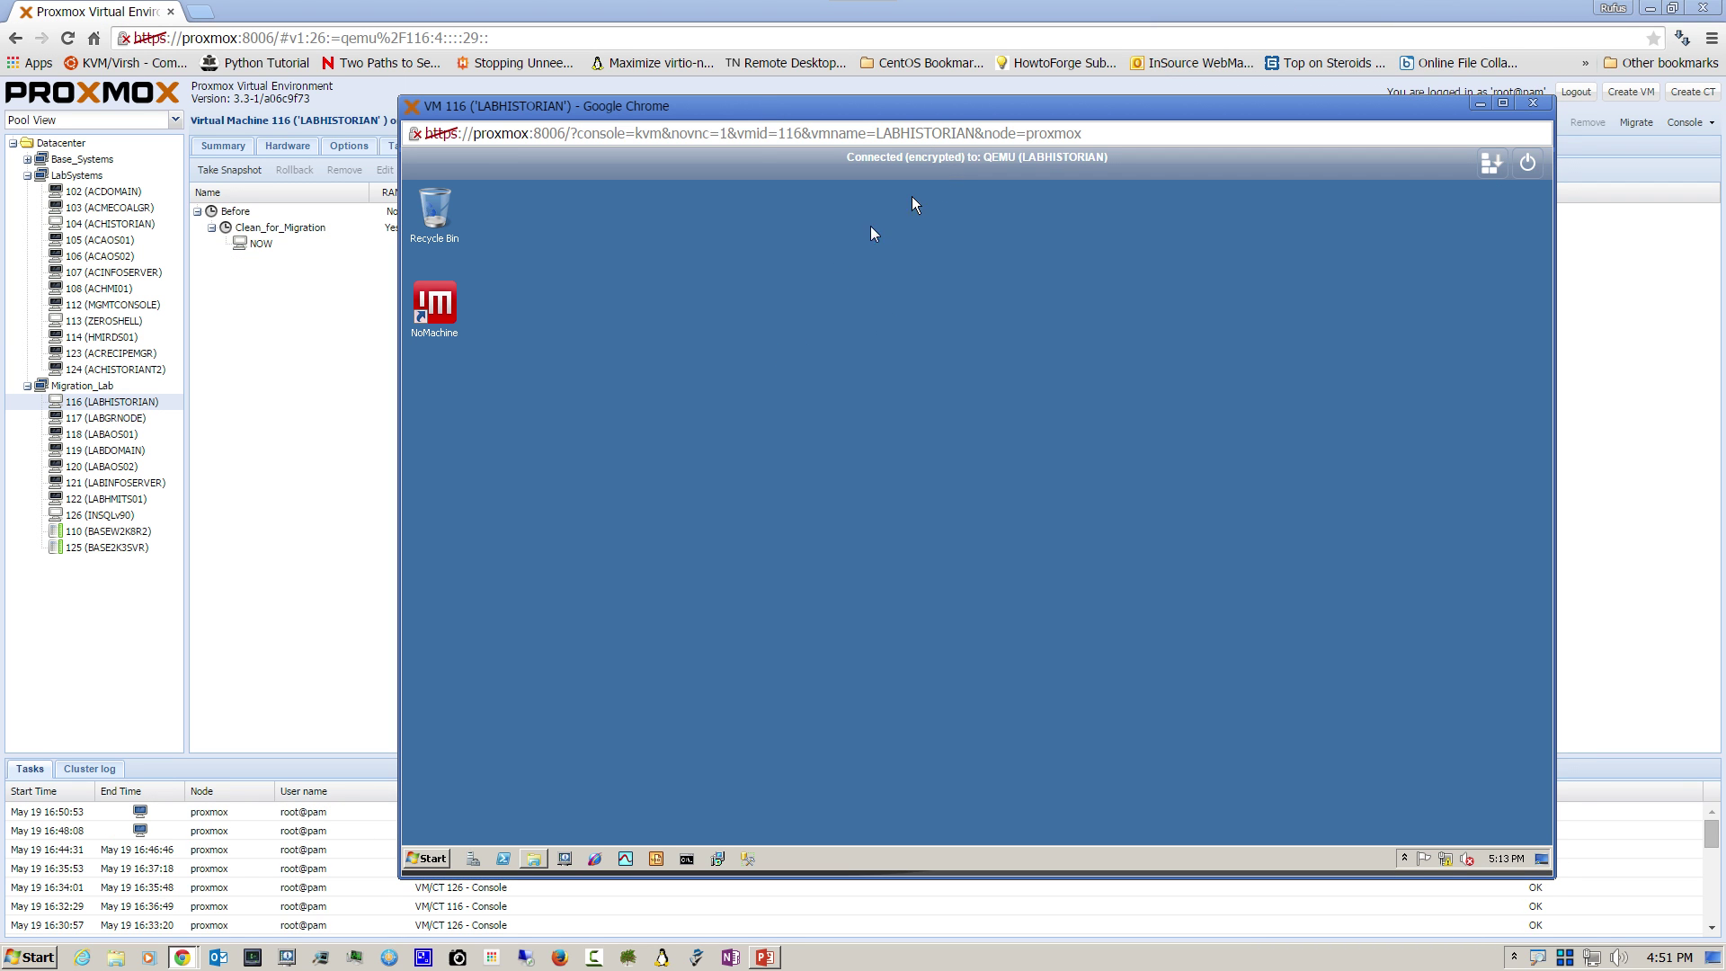
left_click(594, 859)
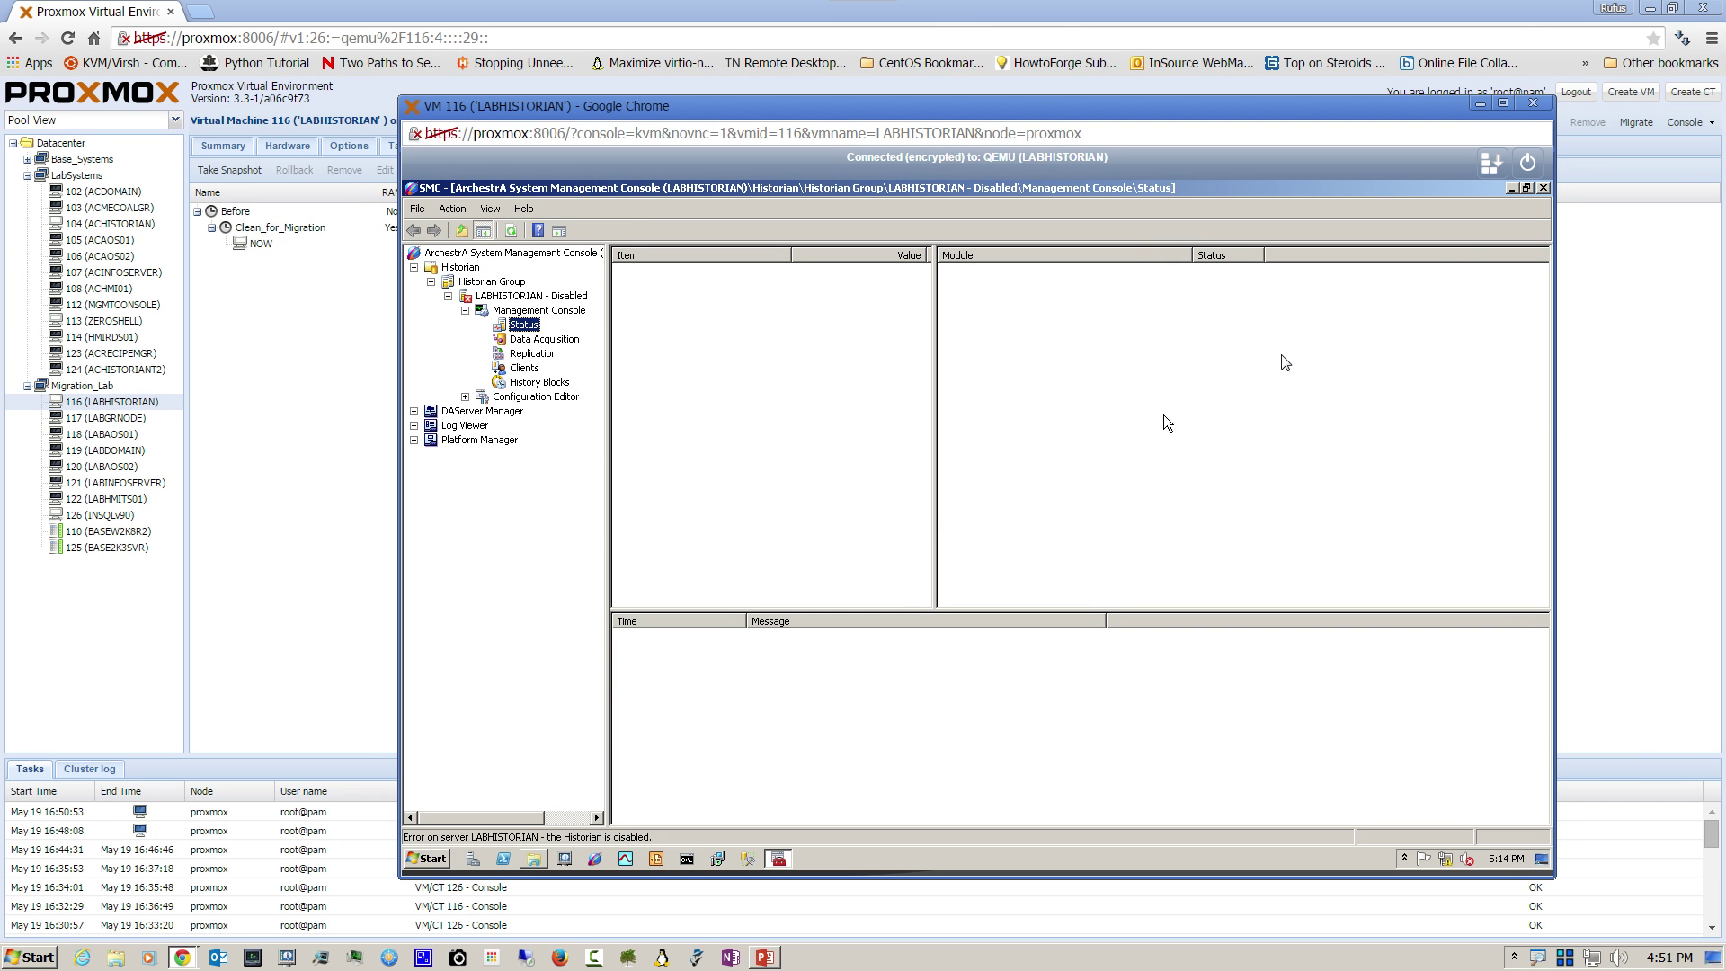
left_click(1543, 189)
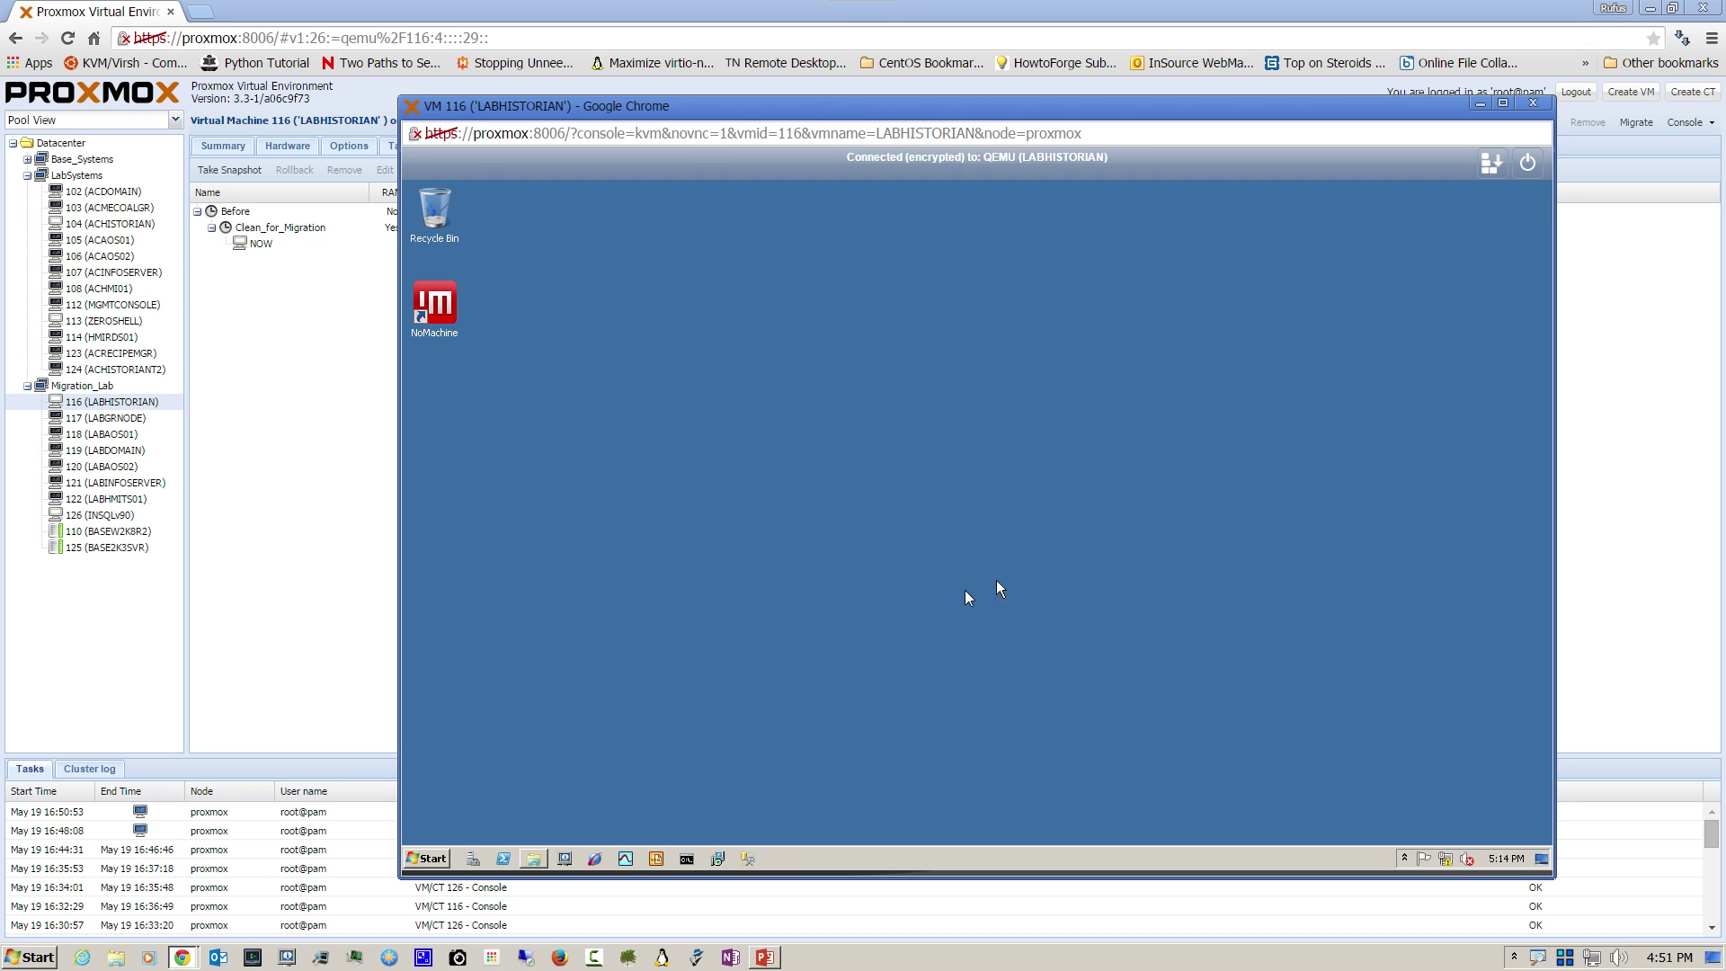
Step: Start SQL Server Management Studio on LABHISTORIAN, connect with the saved SQL Server Authentication login, and maximize its window
left_click(747, 859)
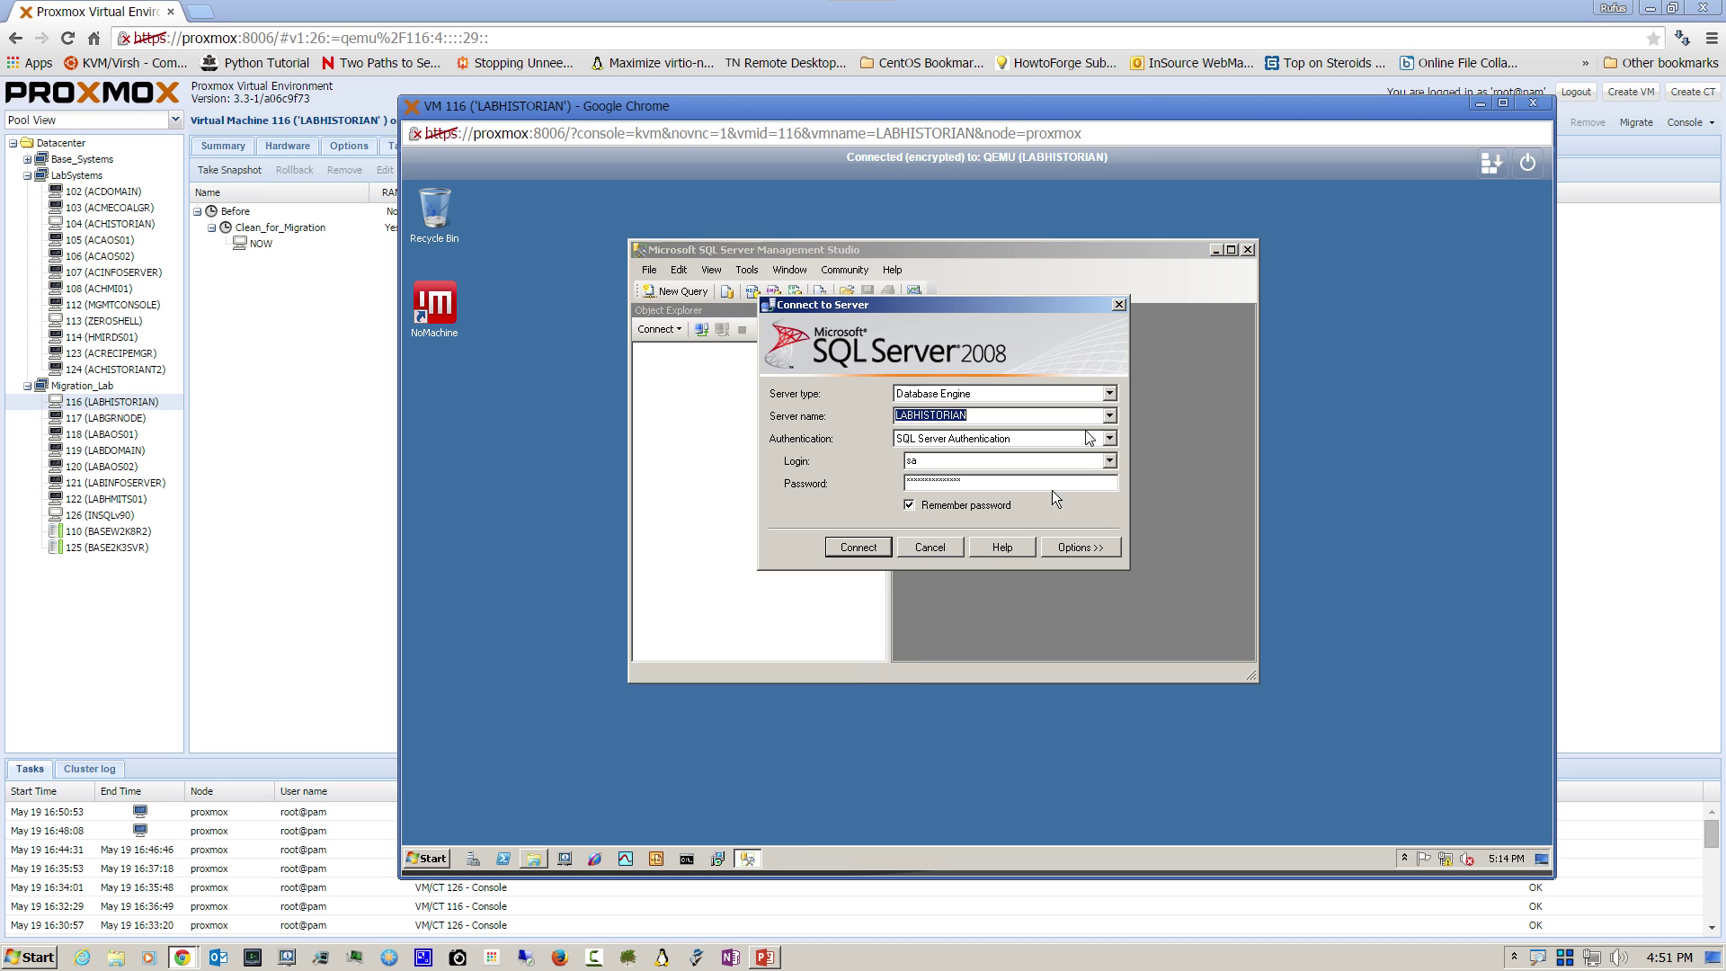
left_click(857, 547)
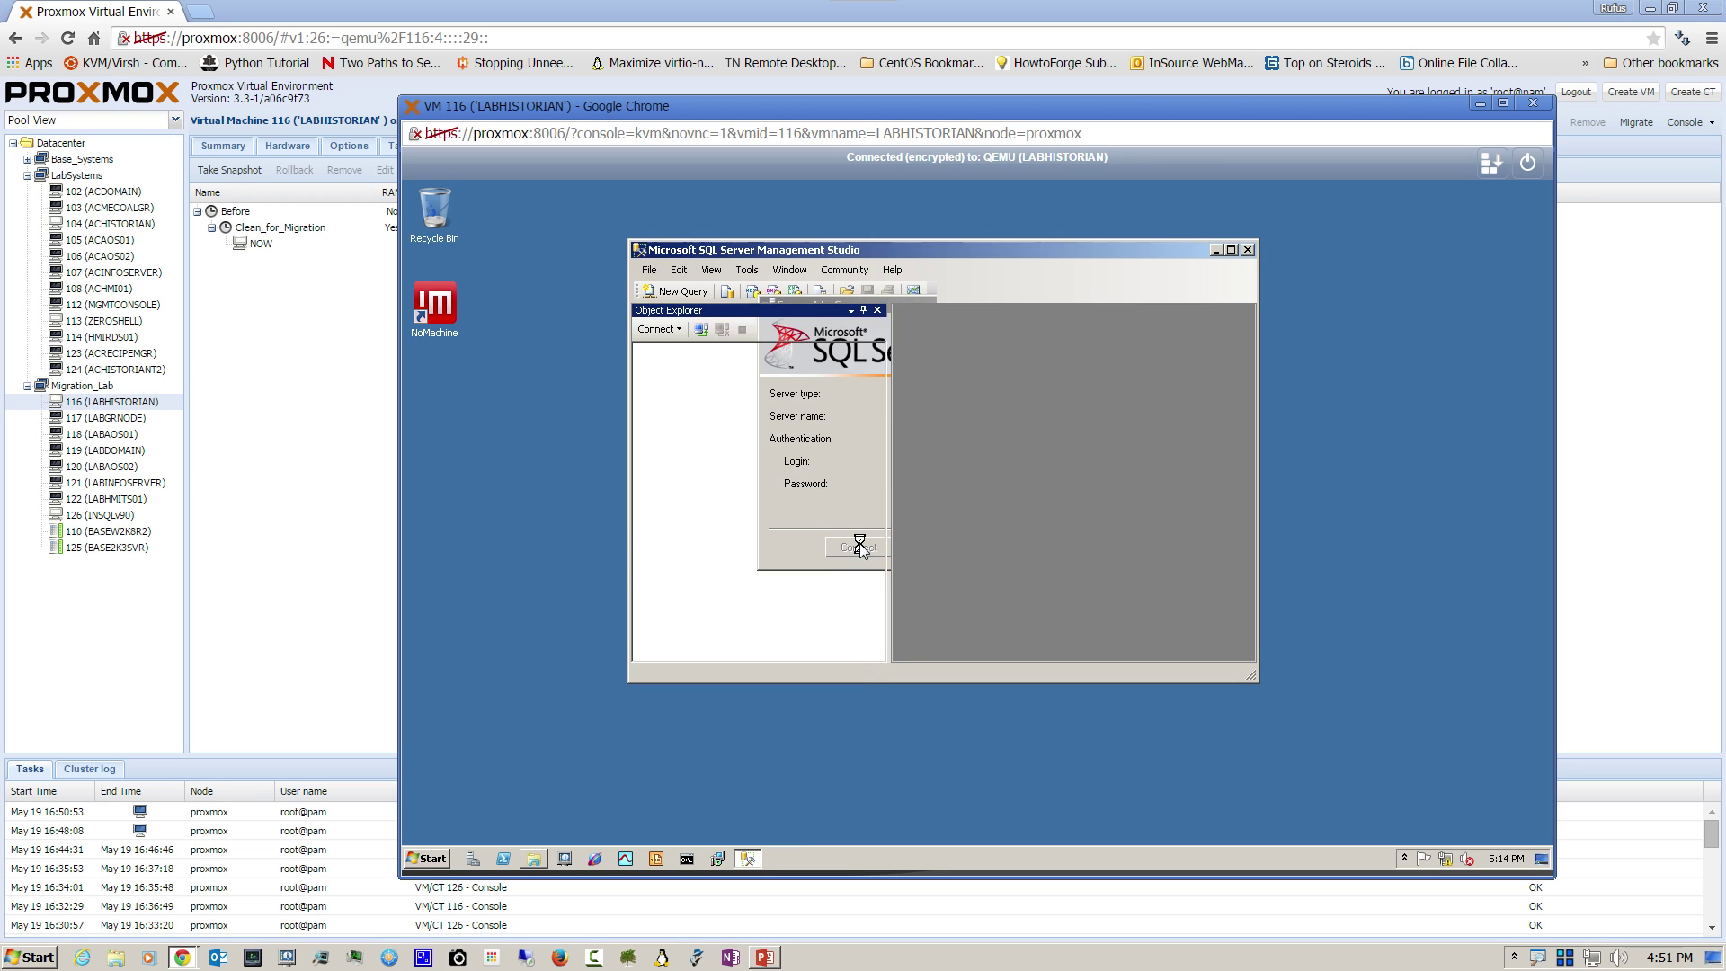
left_click(1231, 250)
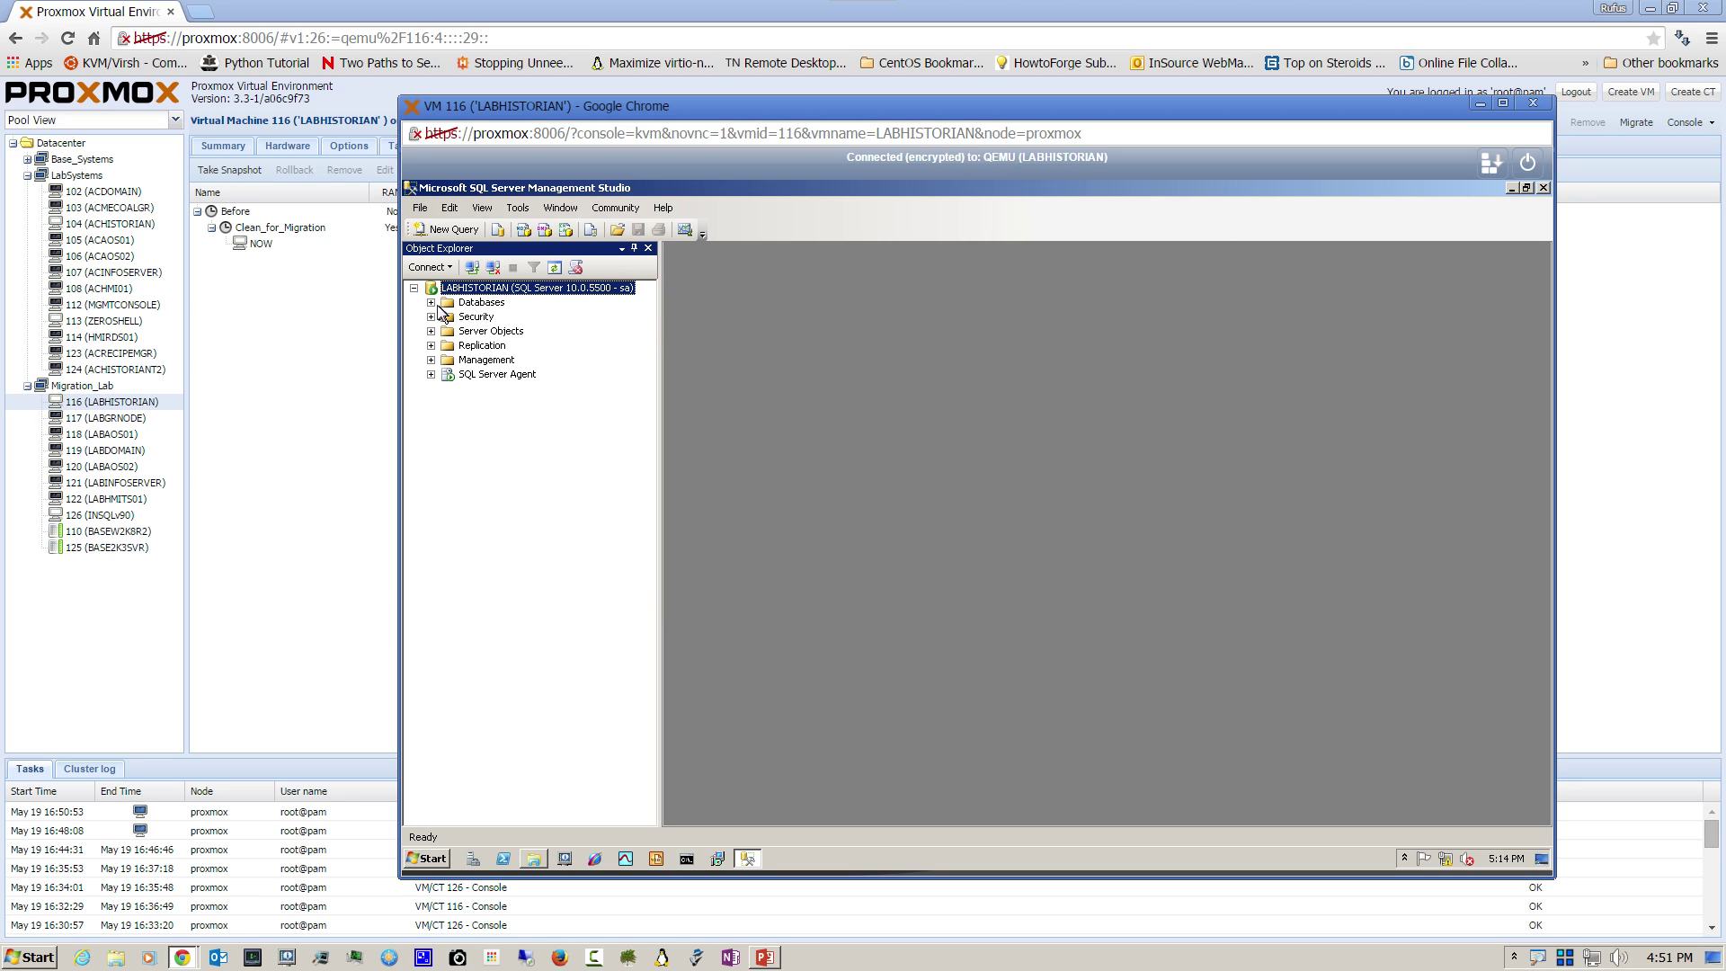
Step: Start a database restore for the Runtime database on LABHISTORIAN with a device as the restore source
left_click(431, 302)
left_click(491, 390)
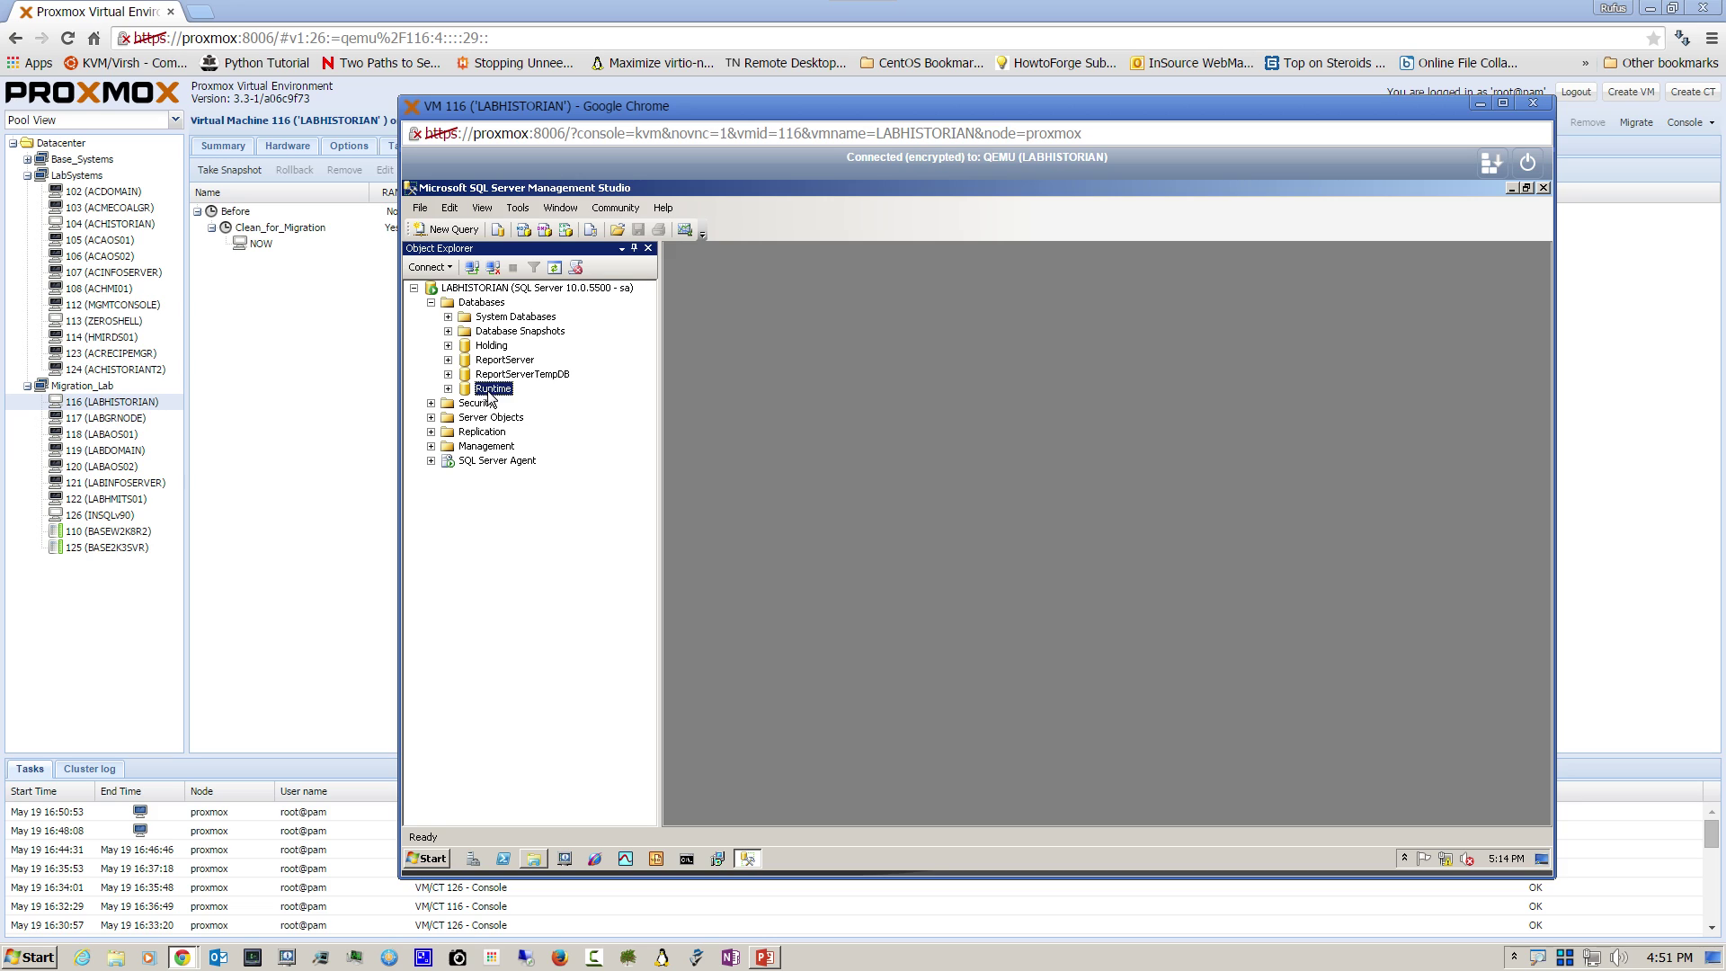
right_click(492, 389)
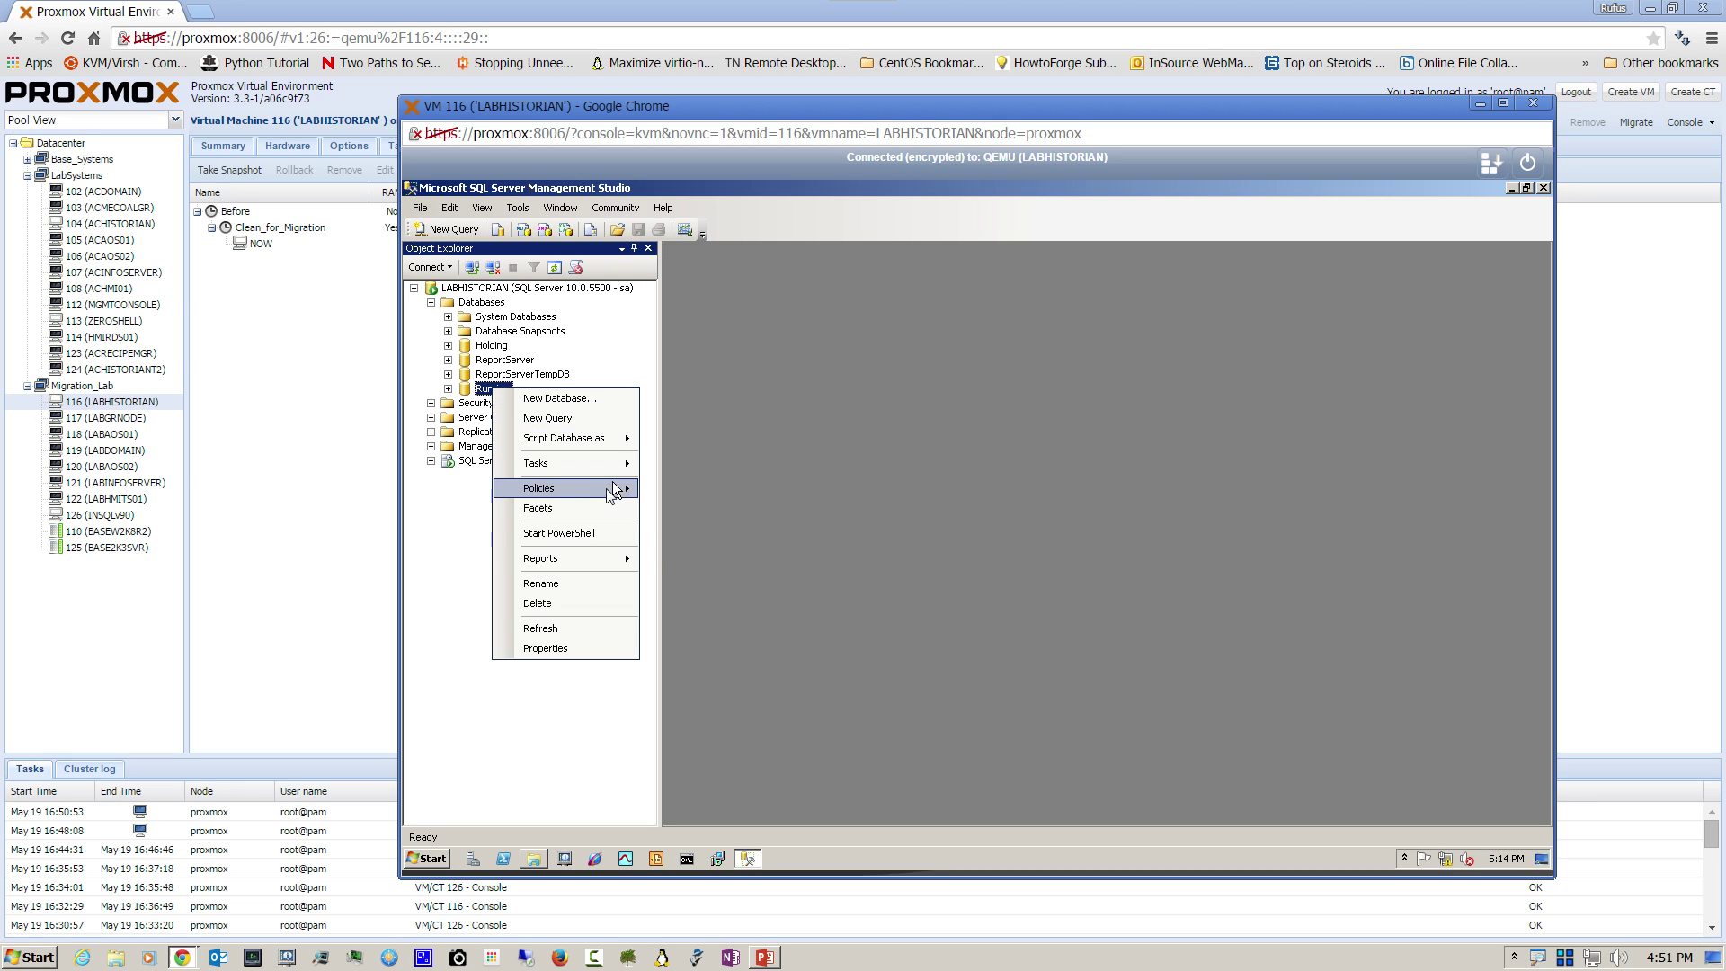
mouse_move(592, 482)
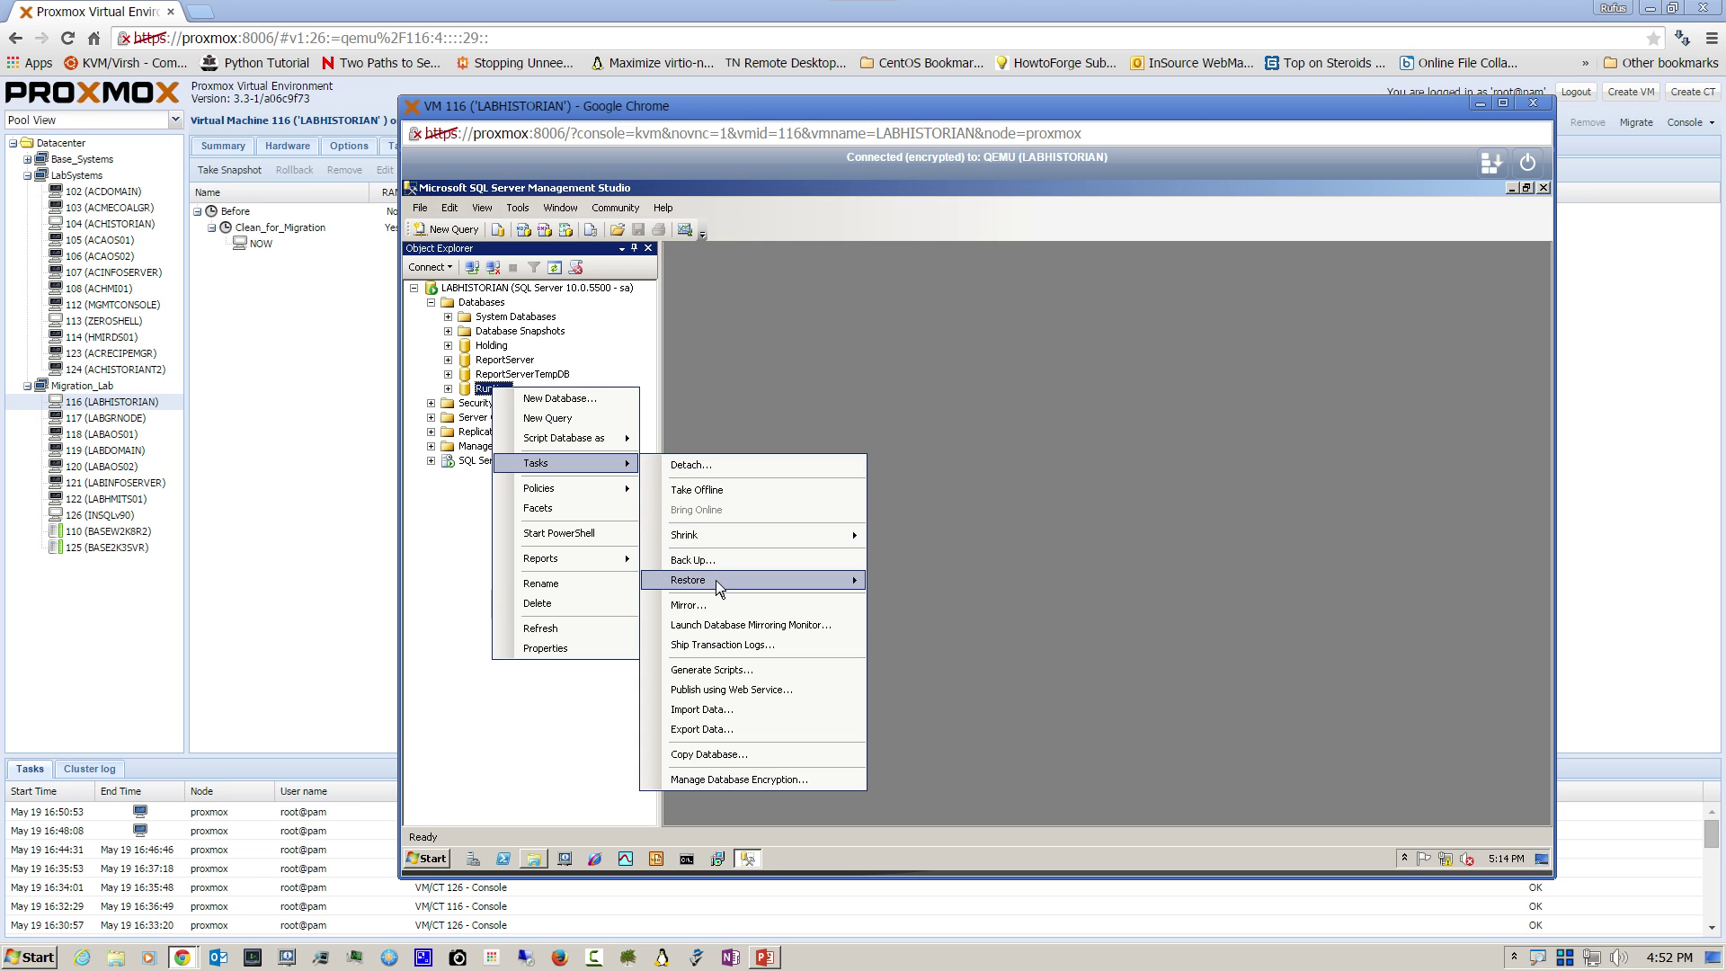
mouse_move(720, 580)
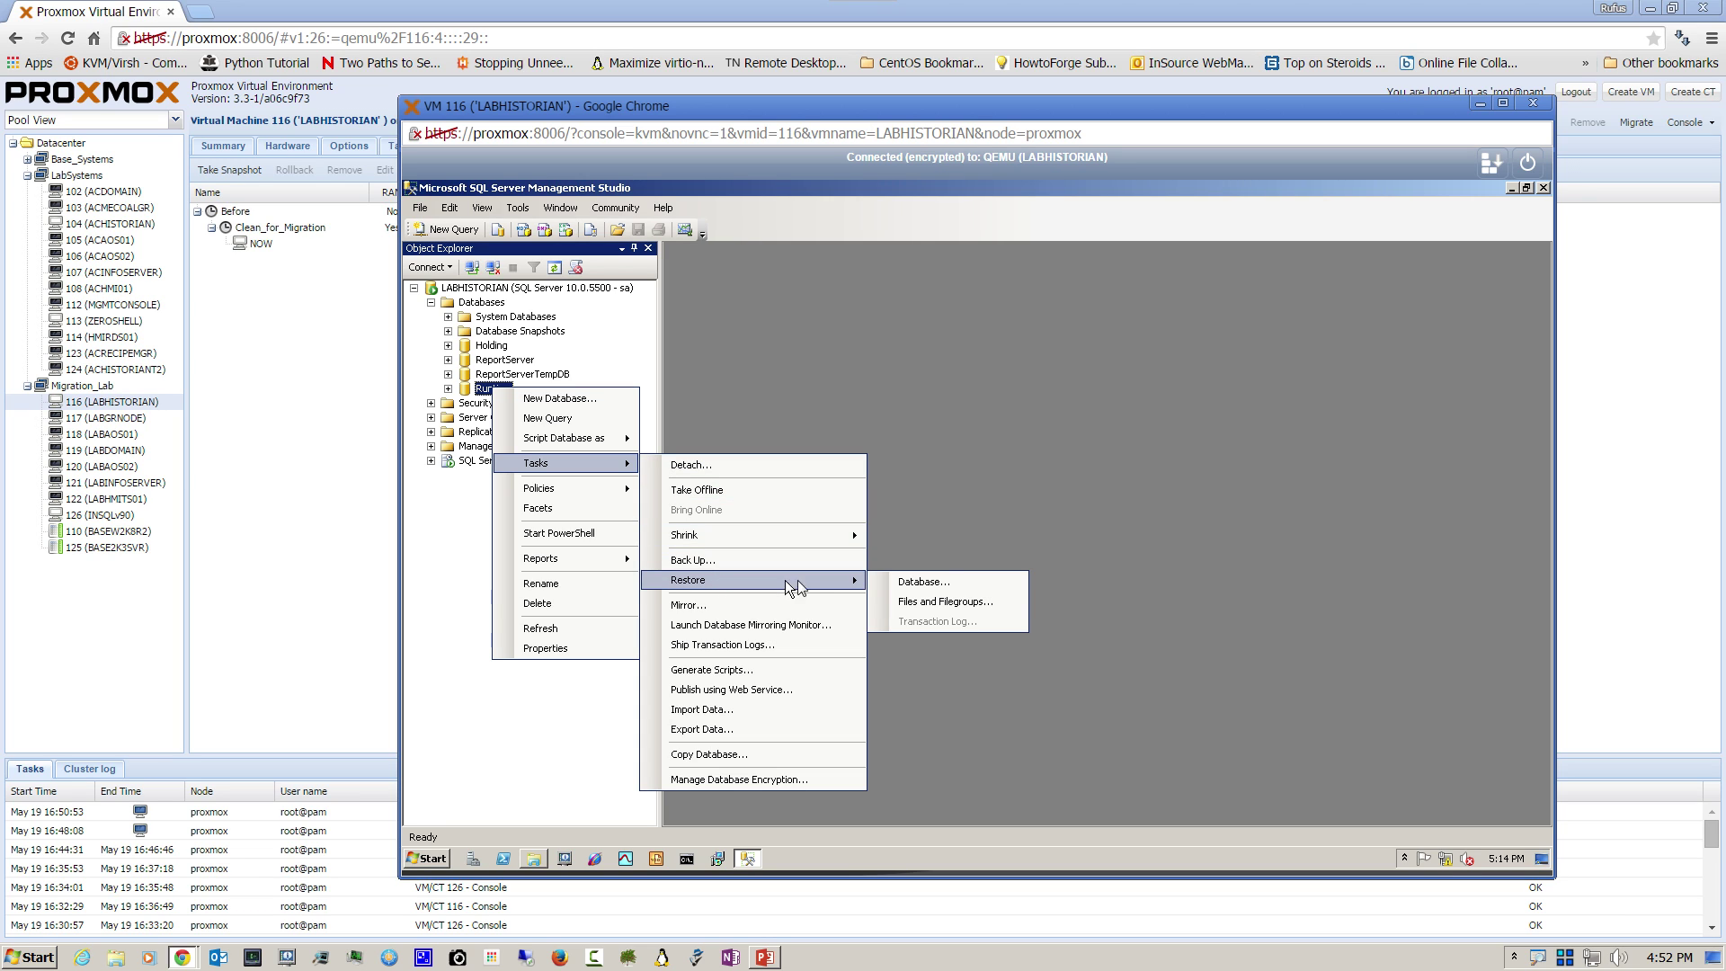
left_click(938, 581)
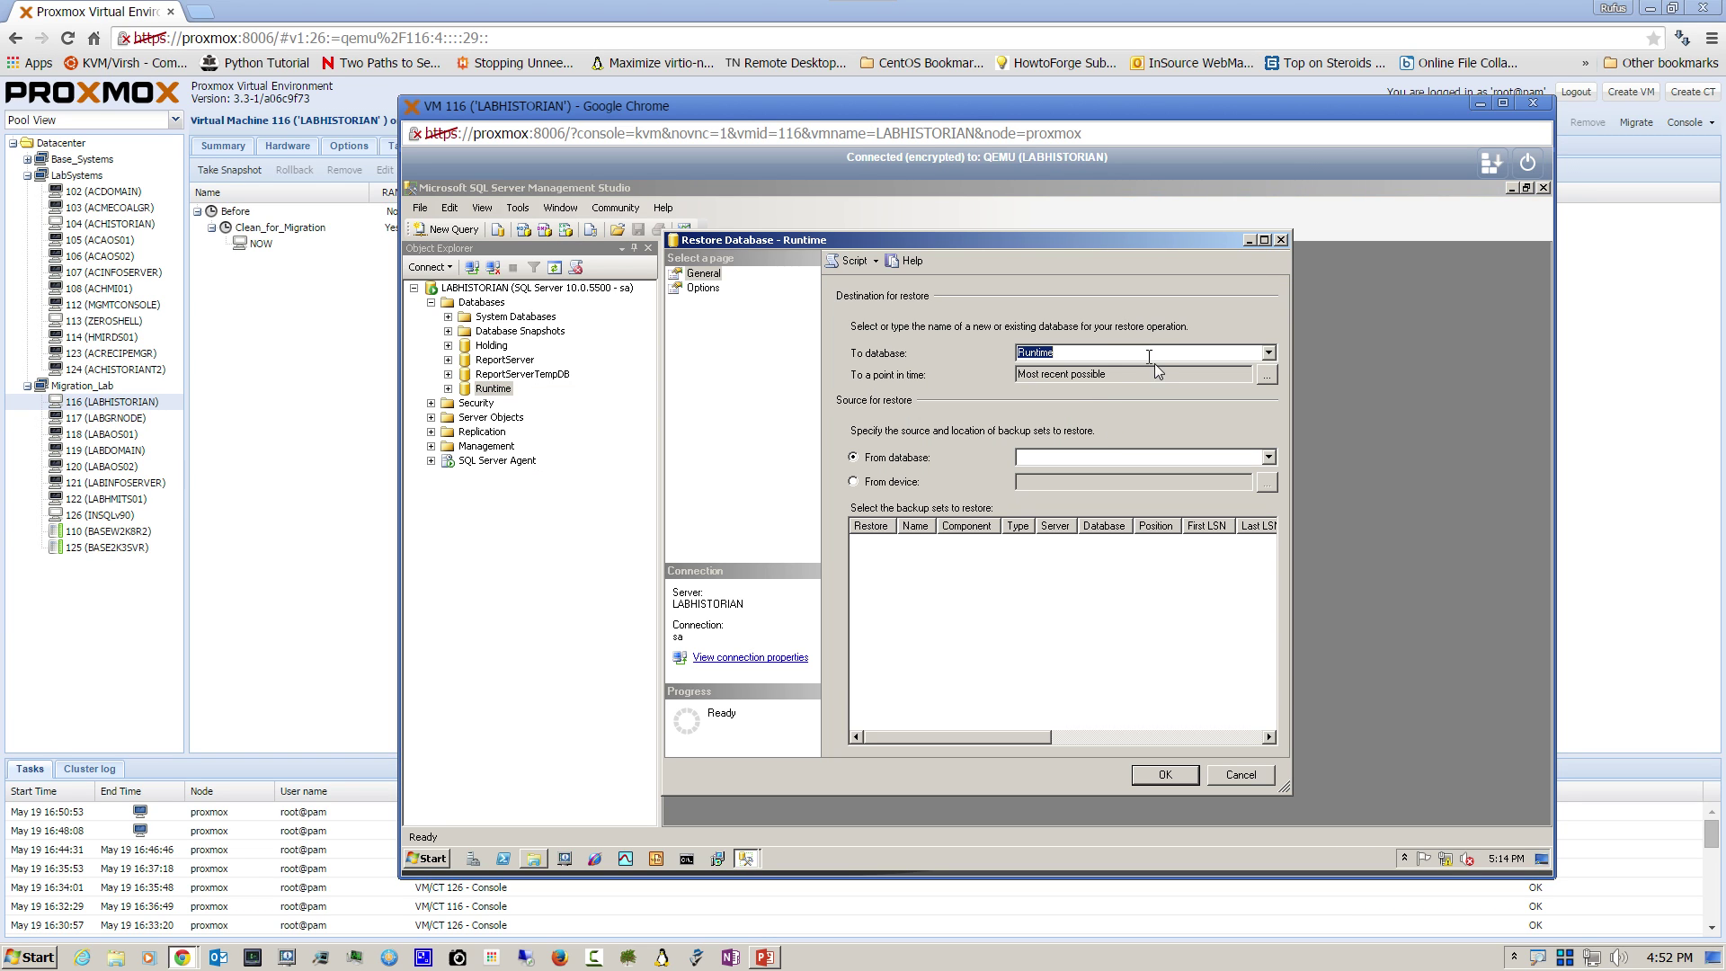
left_click(855, 483)
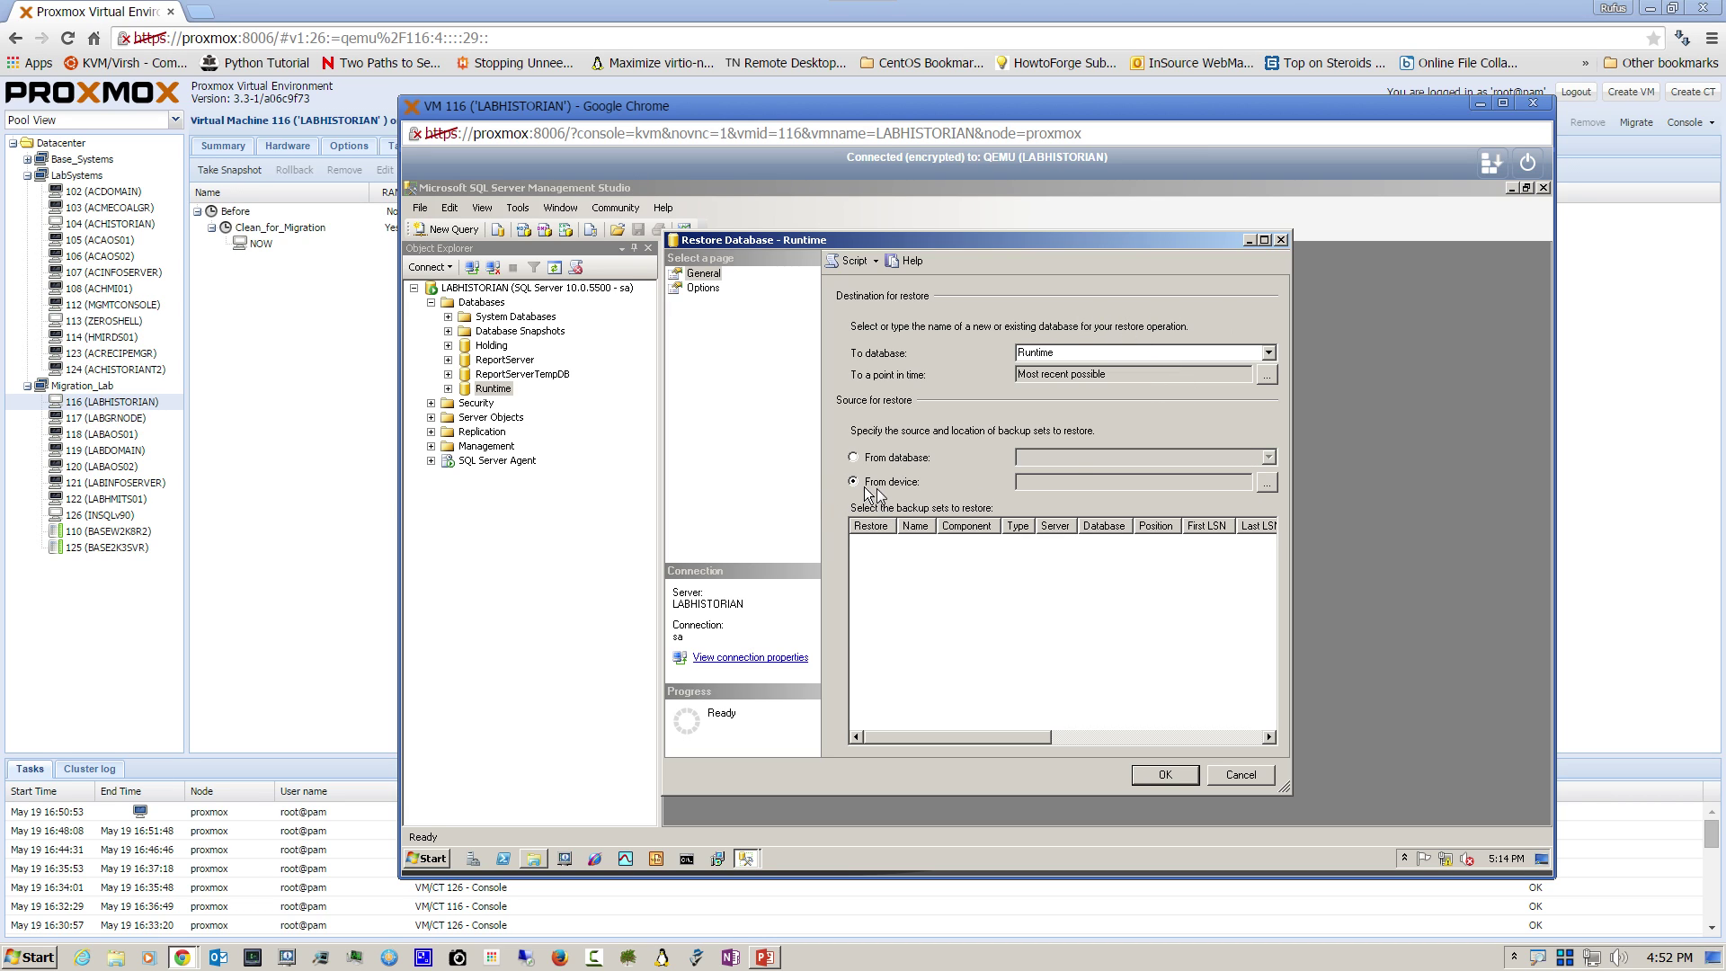
Step: Begin adding a backup file as the restore device and browse to the C:\Backups folder
left_click(1267, 483)
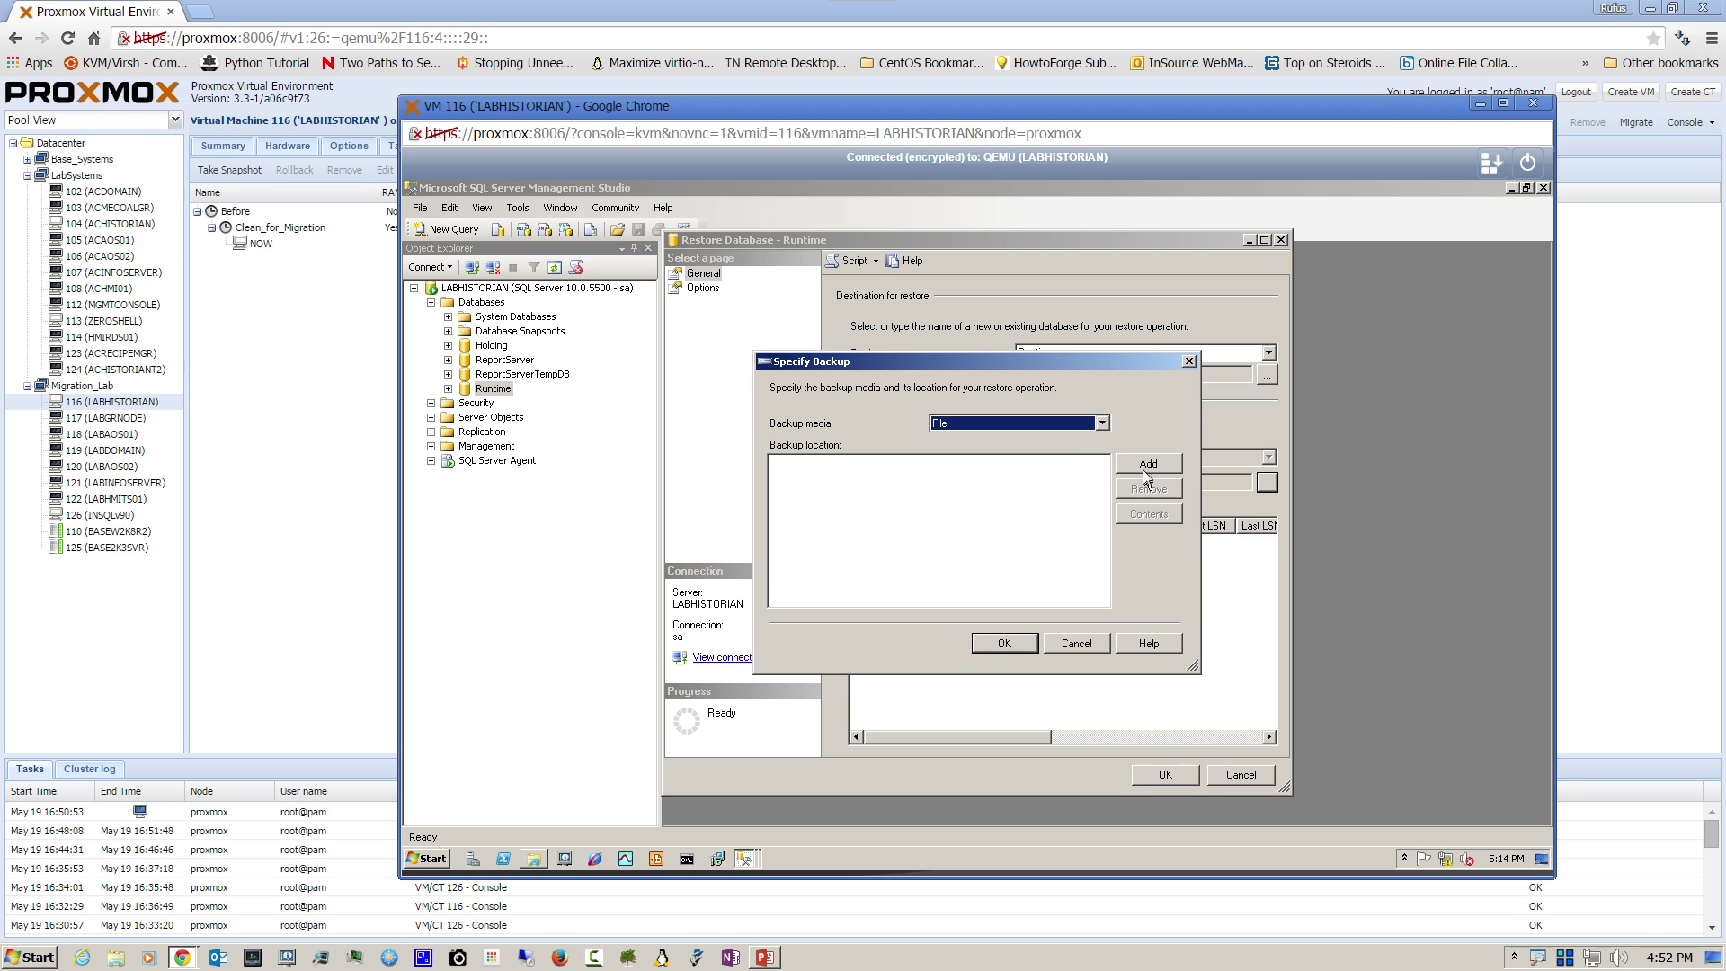
left_click(1144, 466)
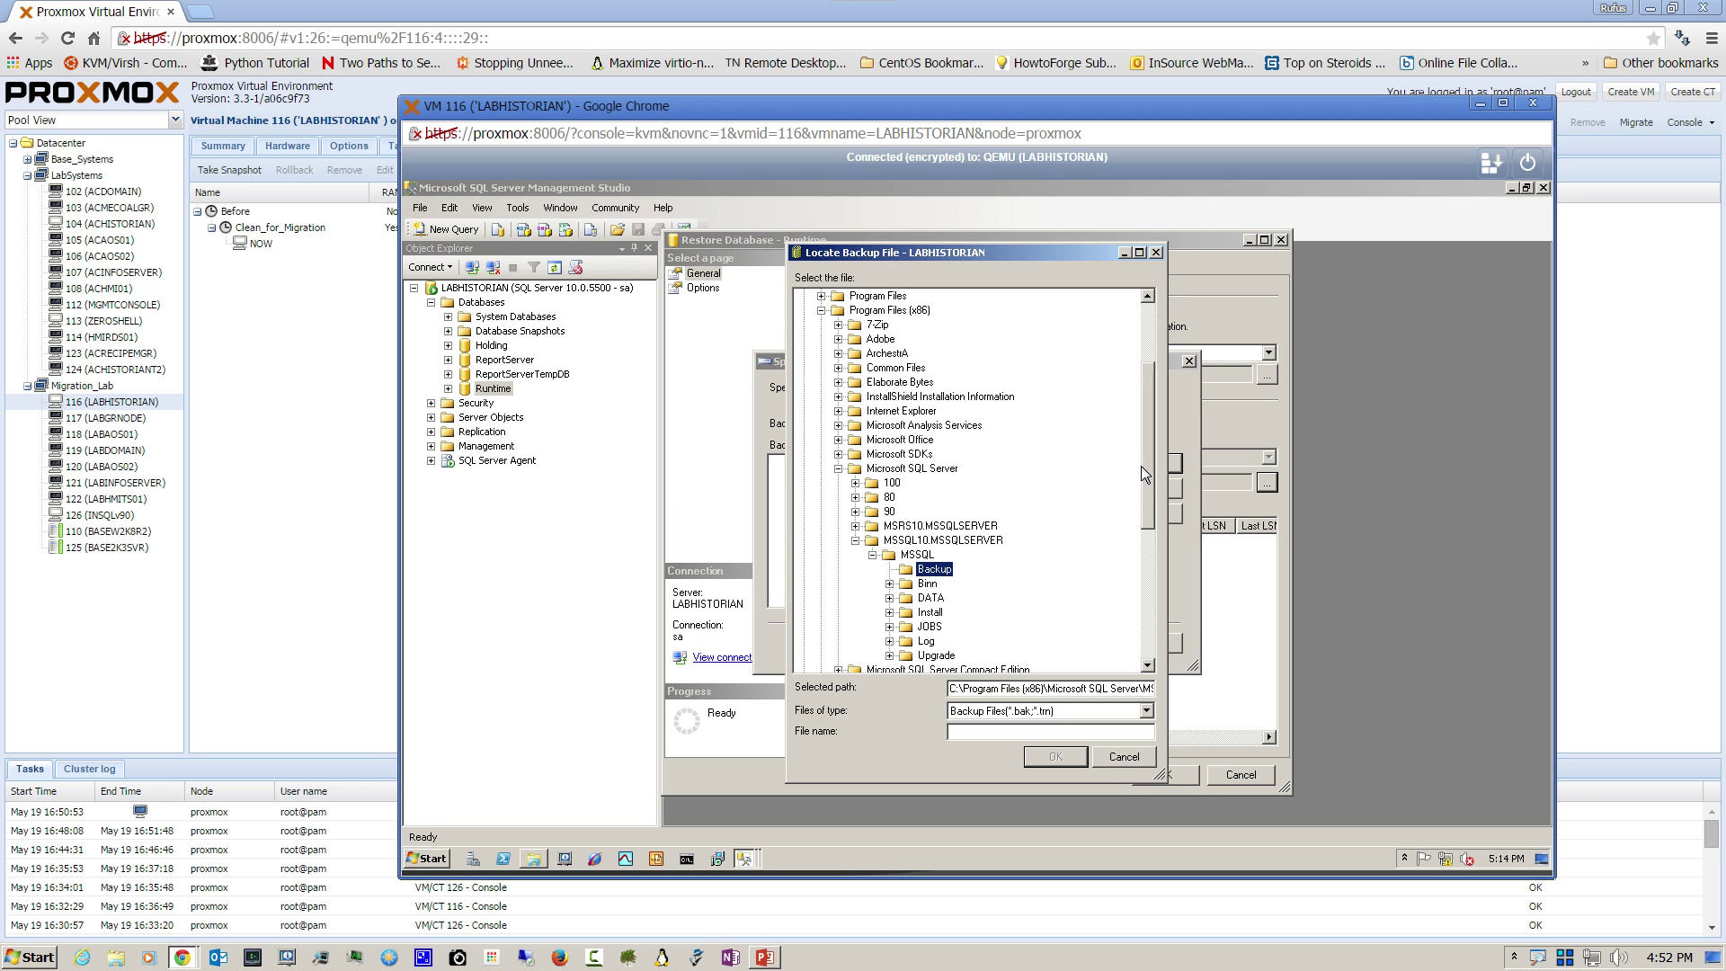
left_click_drag(1141, 466, 1135, 406)
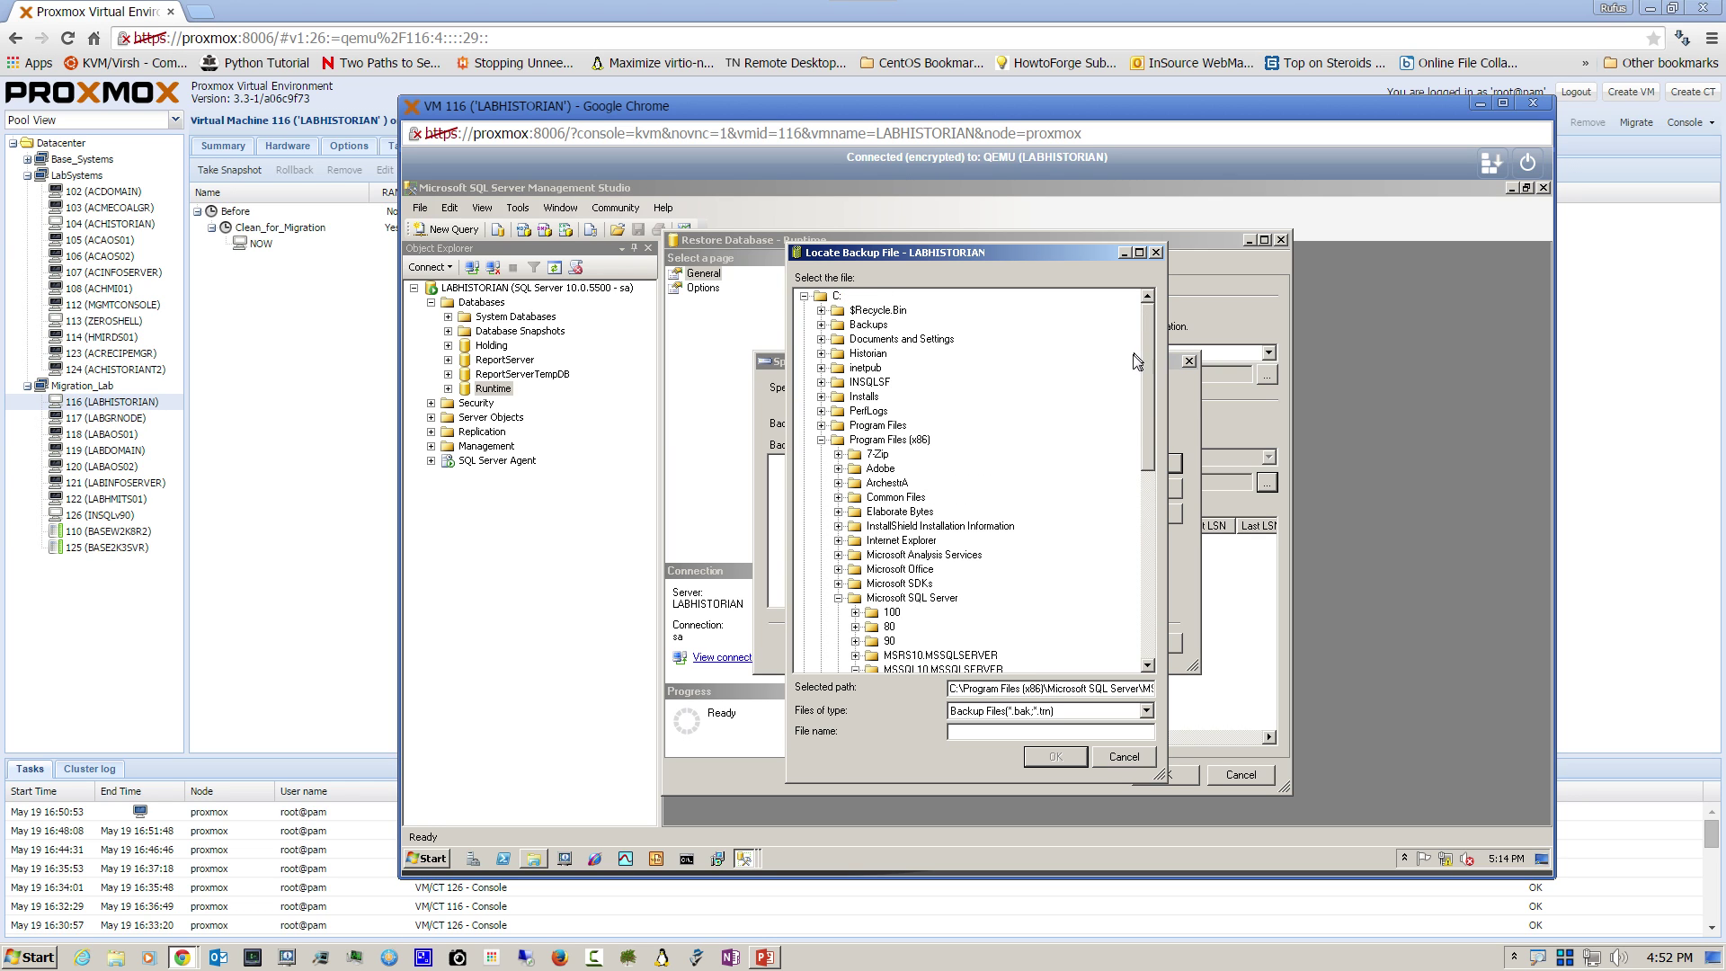
left_click(869, 325)
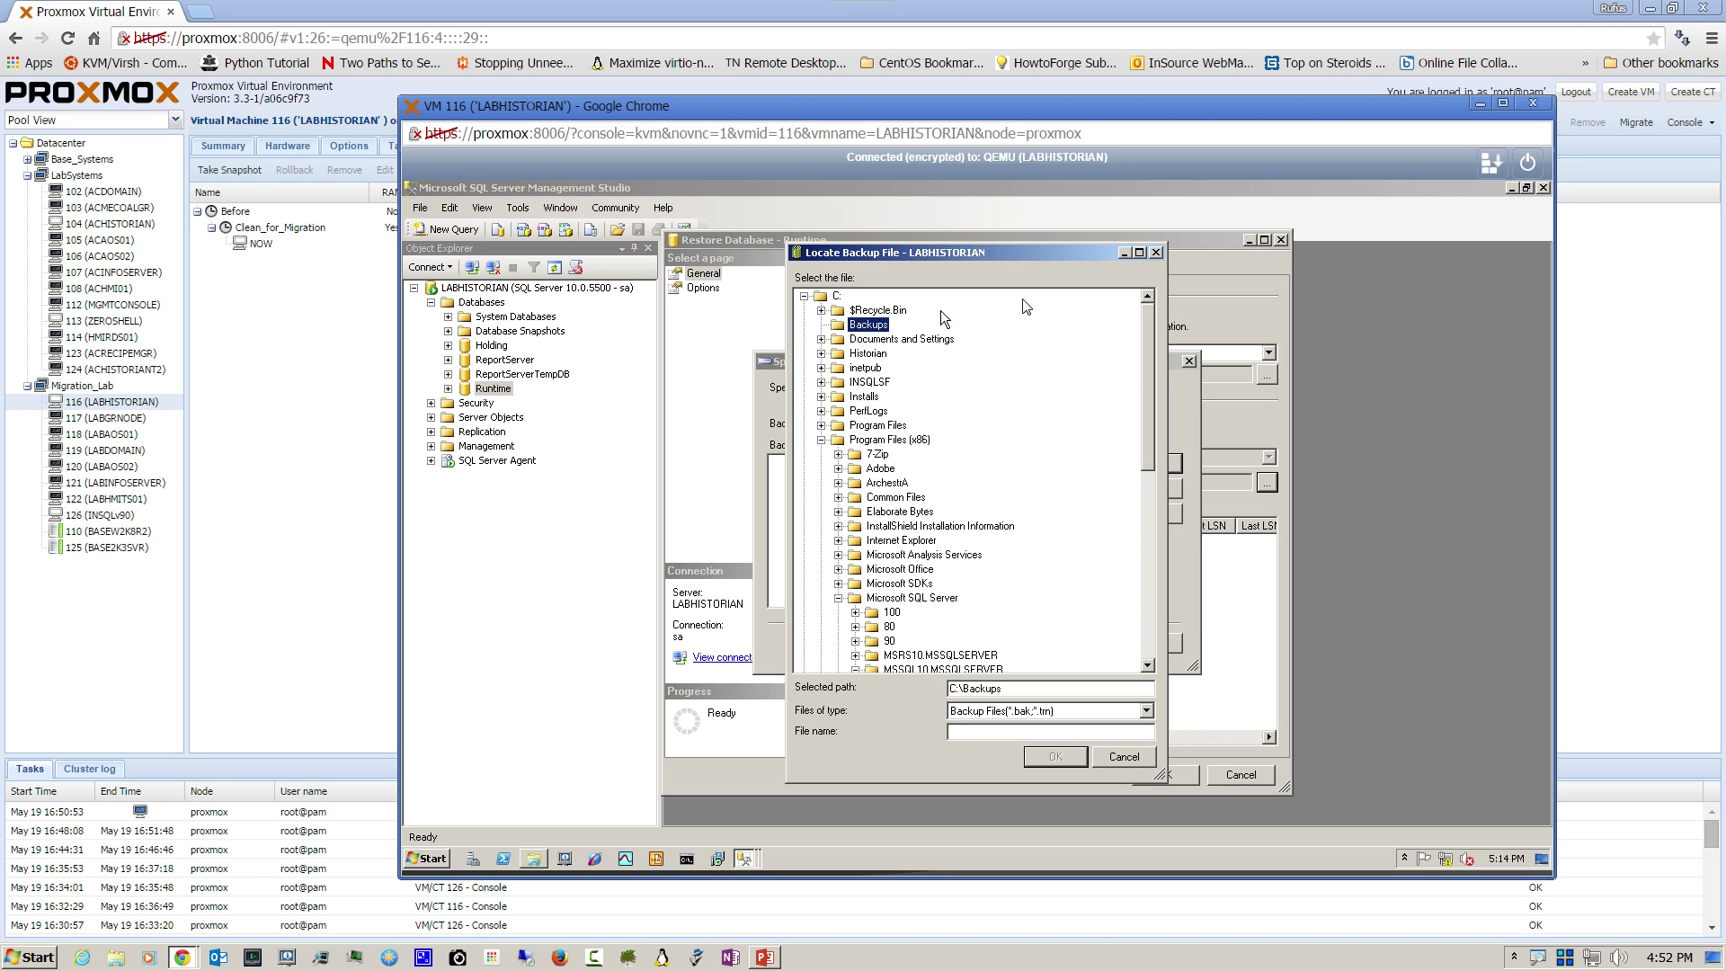
Step: Switch to Windows Explorer and copy Runtime_InSQLv90.bak from the Backups folder on the mapped Y: drive
left_click(534, 859)
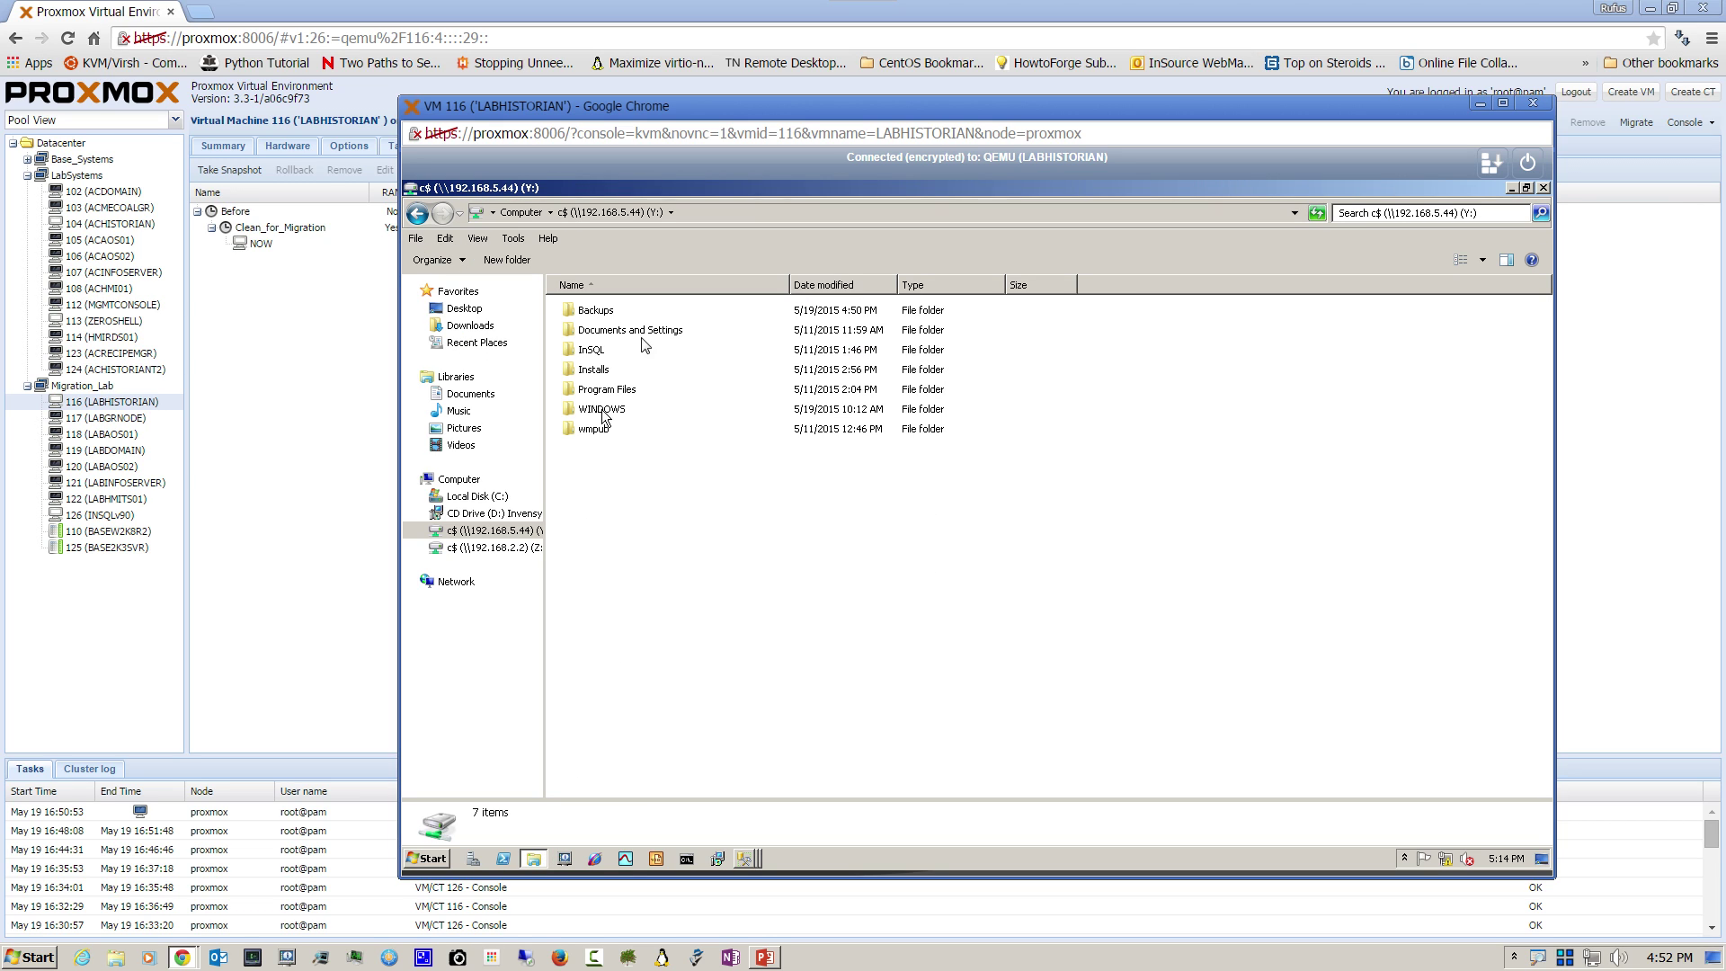
left_click(499, 534)
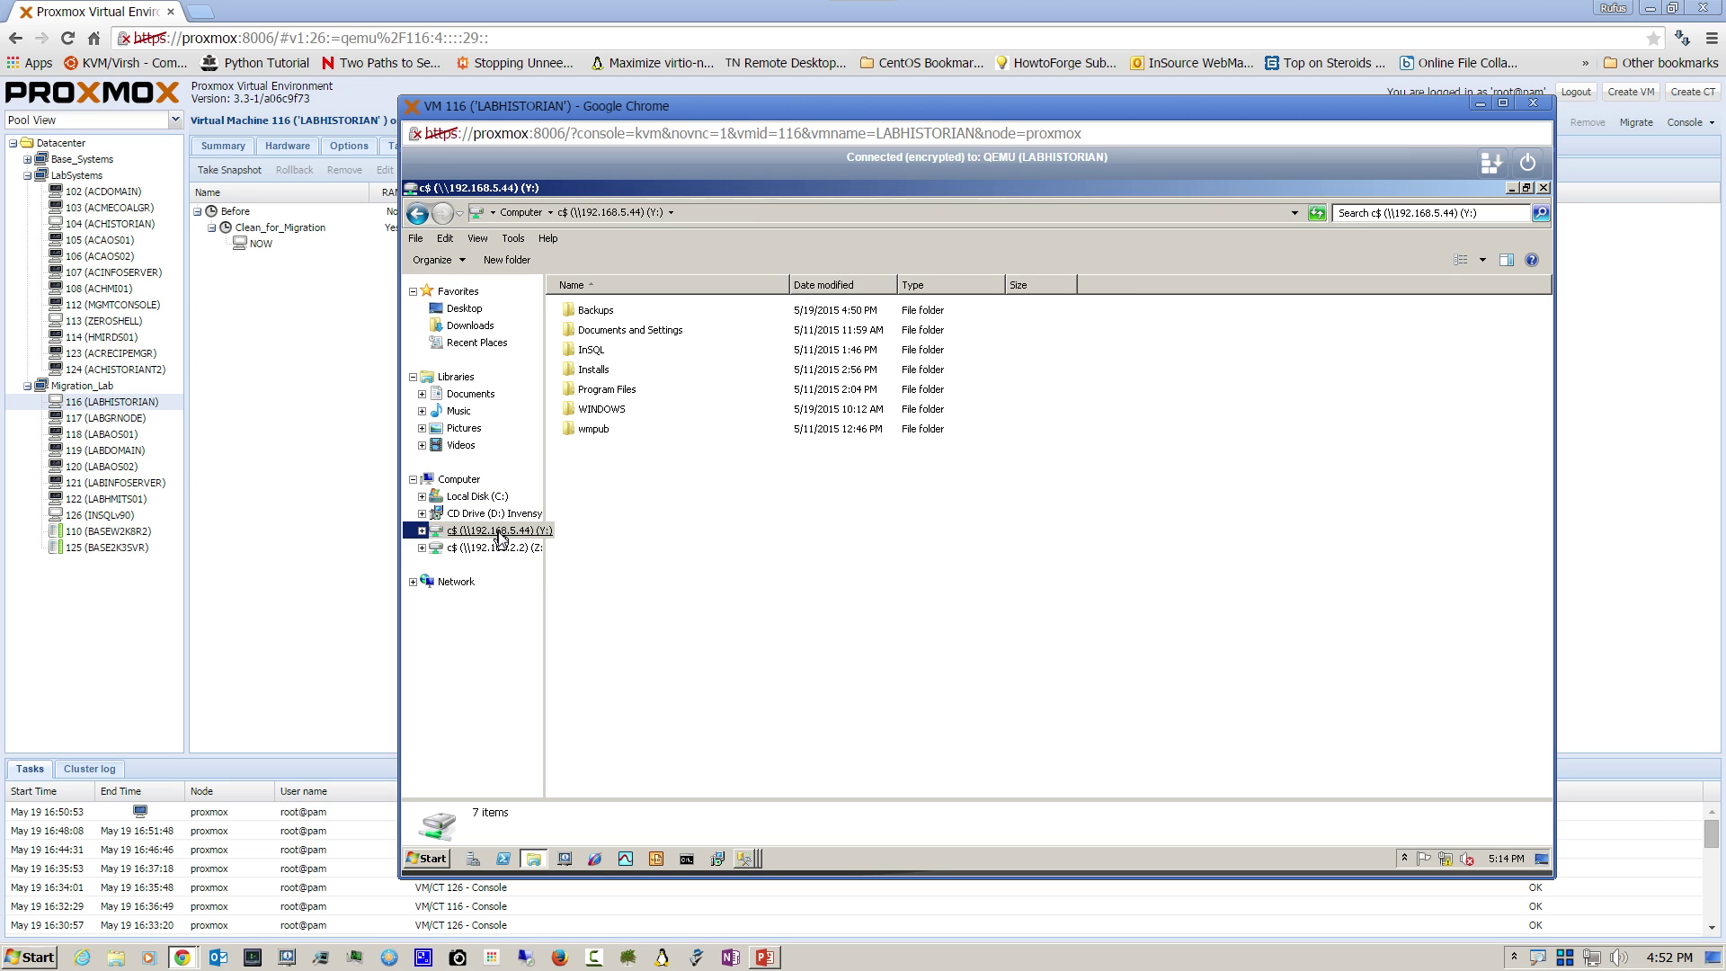
double_click(604, 310)
left_click(615, 310)
right_click(614, 309)
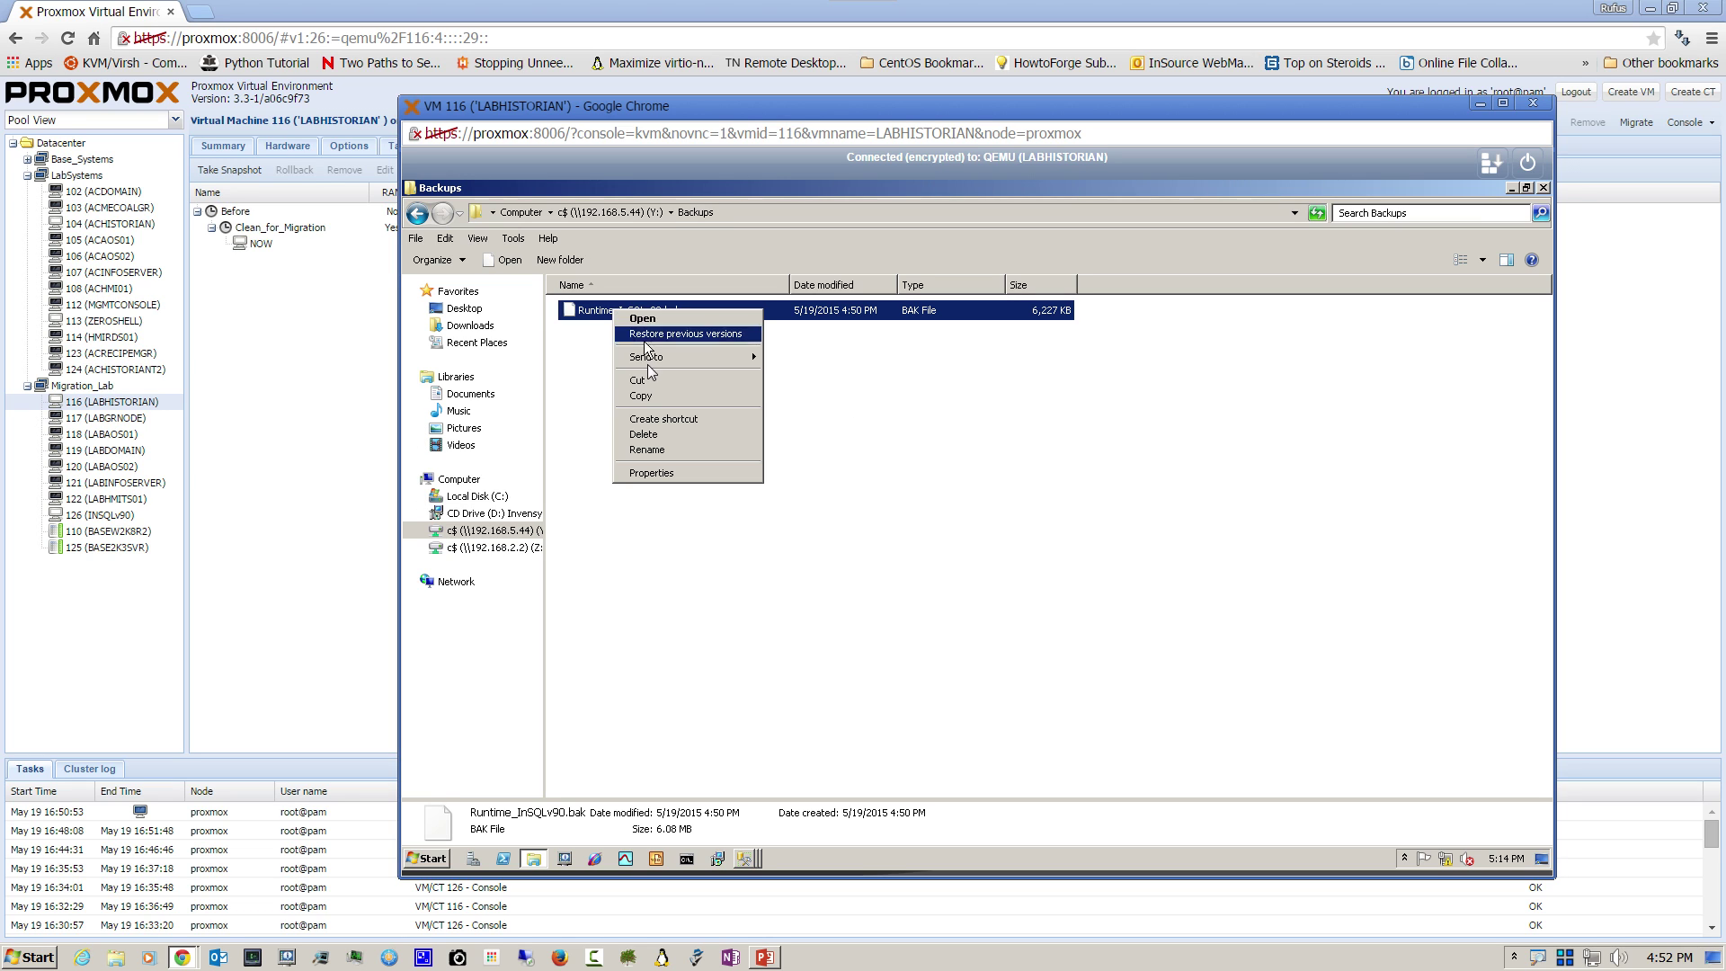
left_click(641, 395)
Step: Paste the backup file into C:\Backups on the local disk and close Windows Explorer
left_click(490, 498)
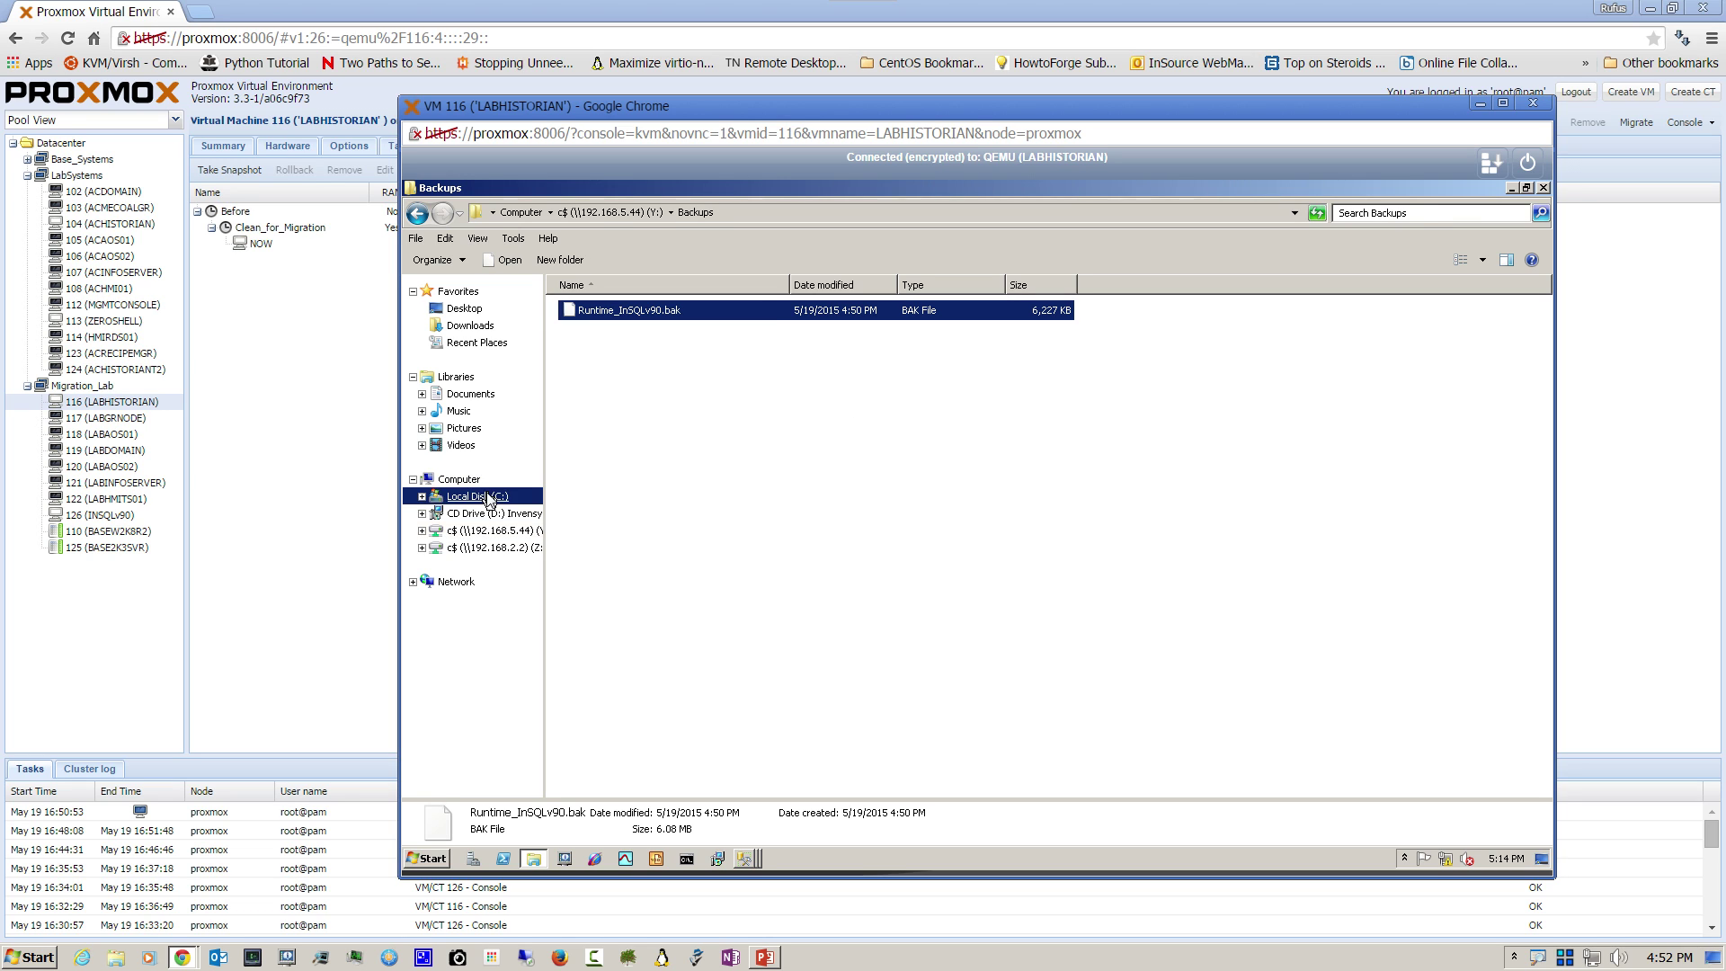
double_click(606, 311)
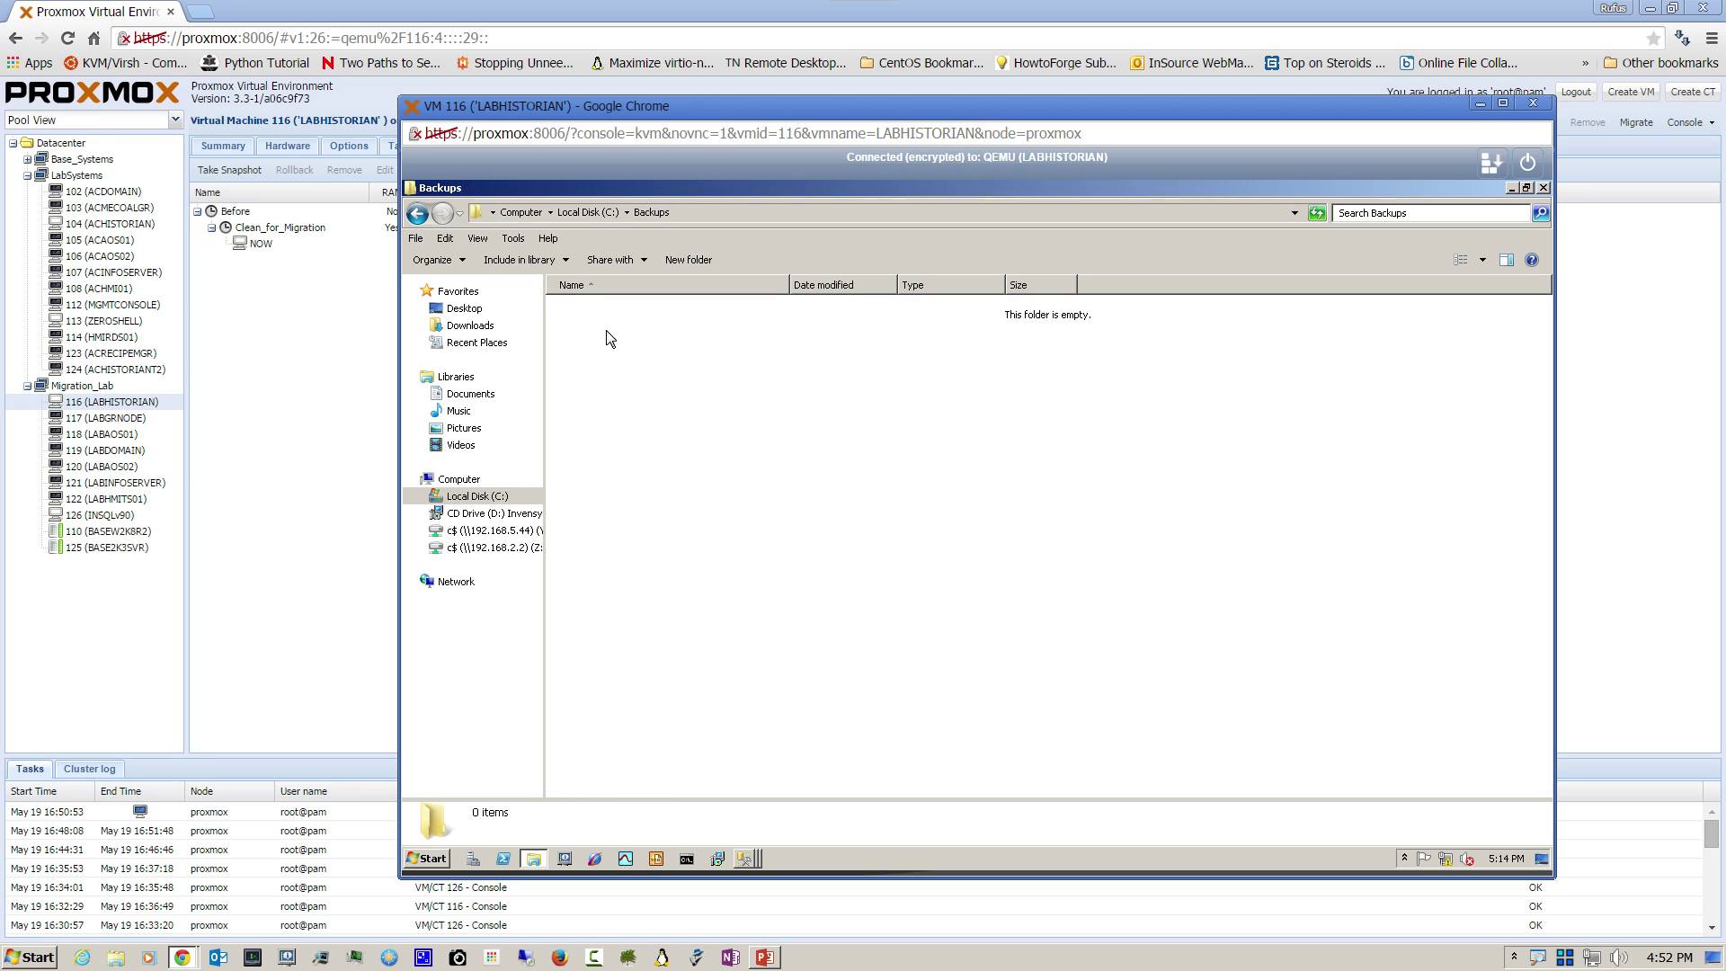
right_click(607, 338)
left_click(640, 437)
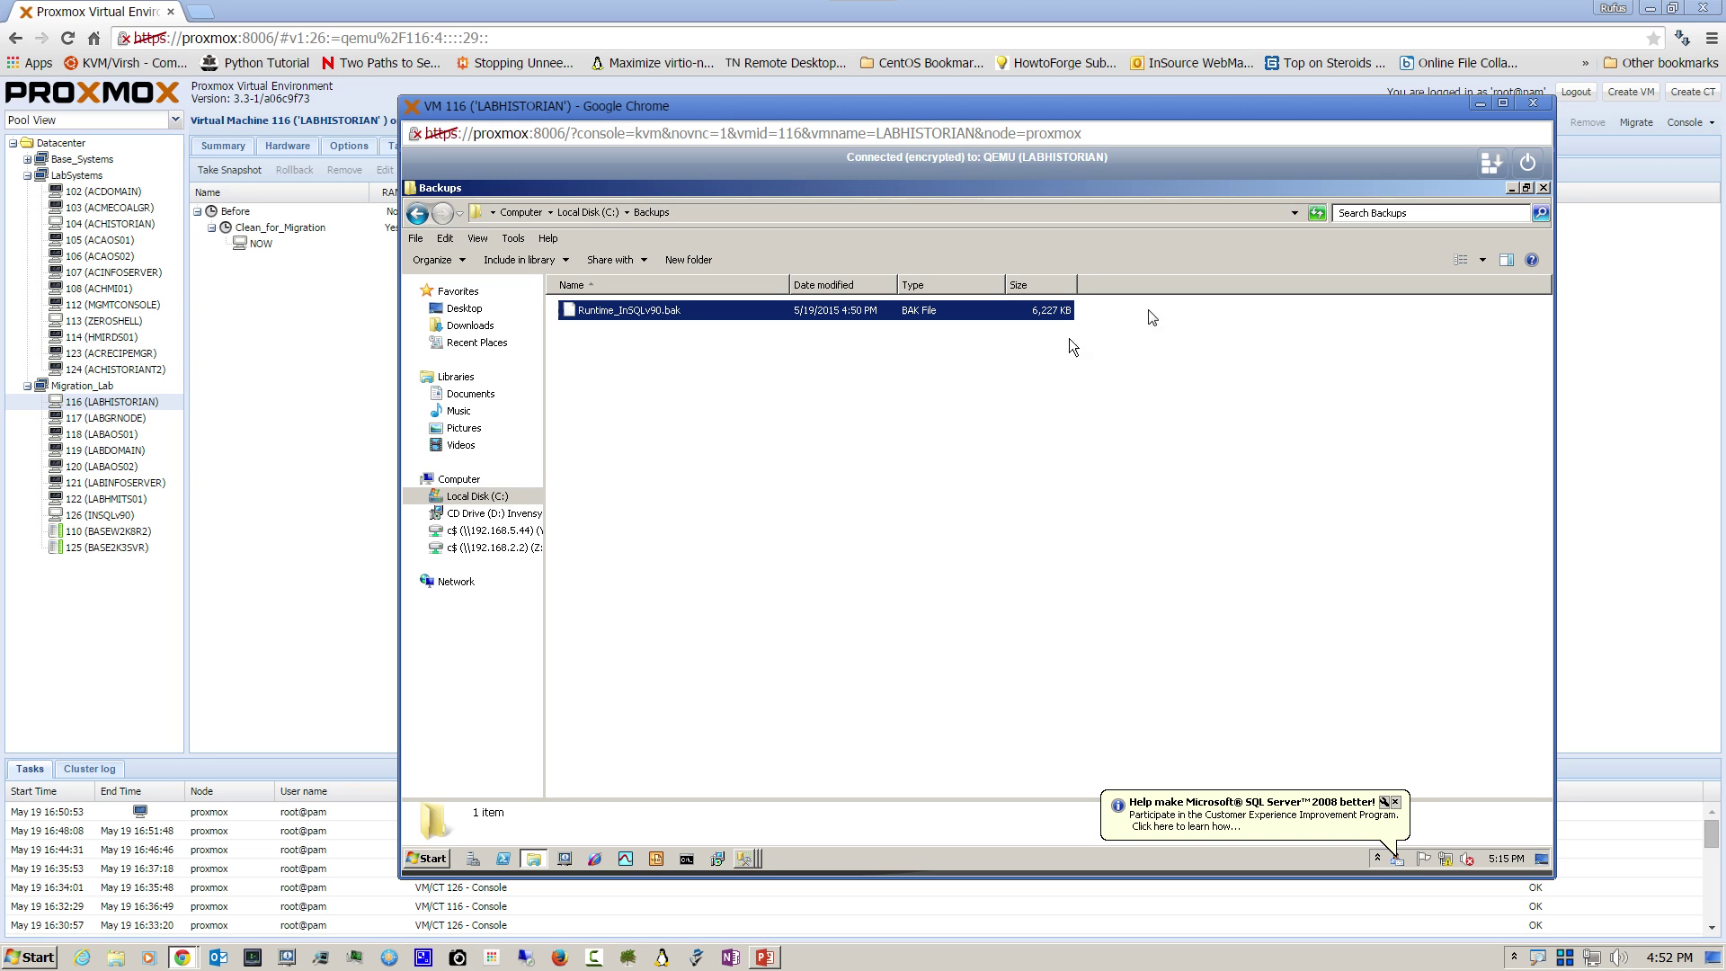
left_click(1395, 801)
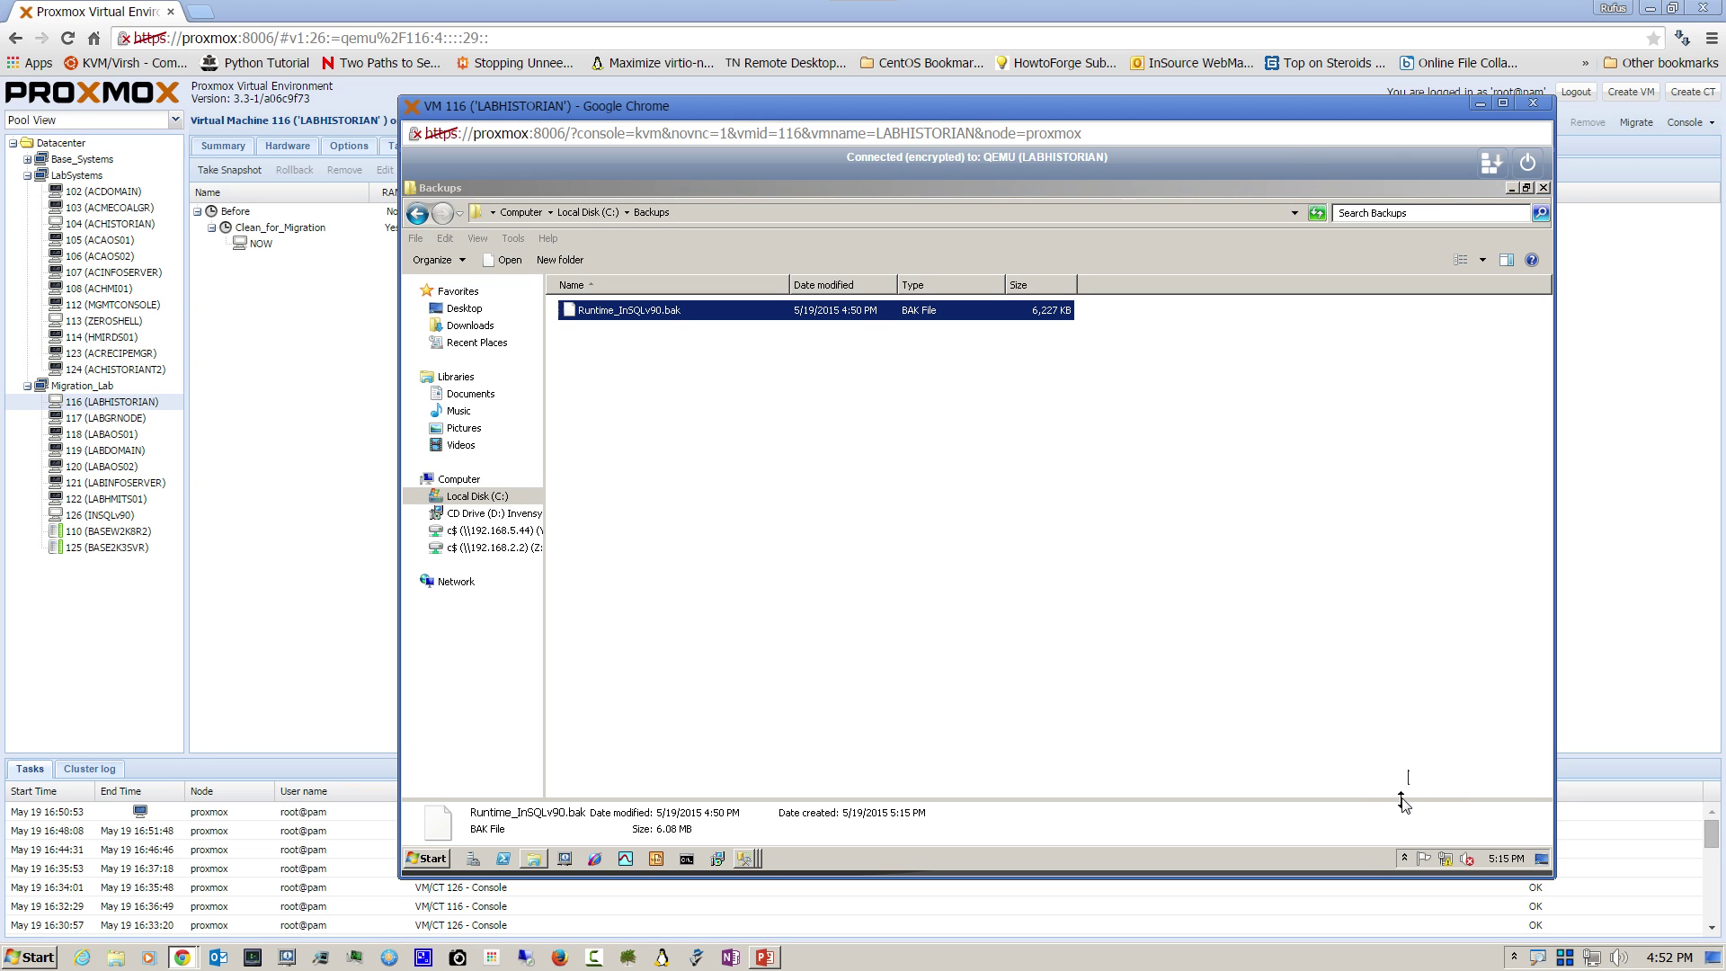
left_click(1543, 187)
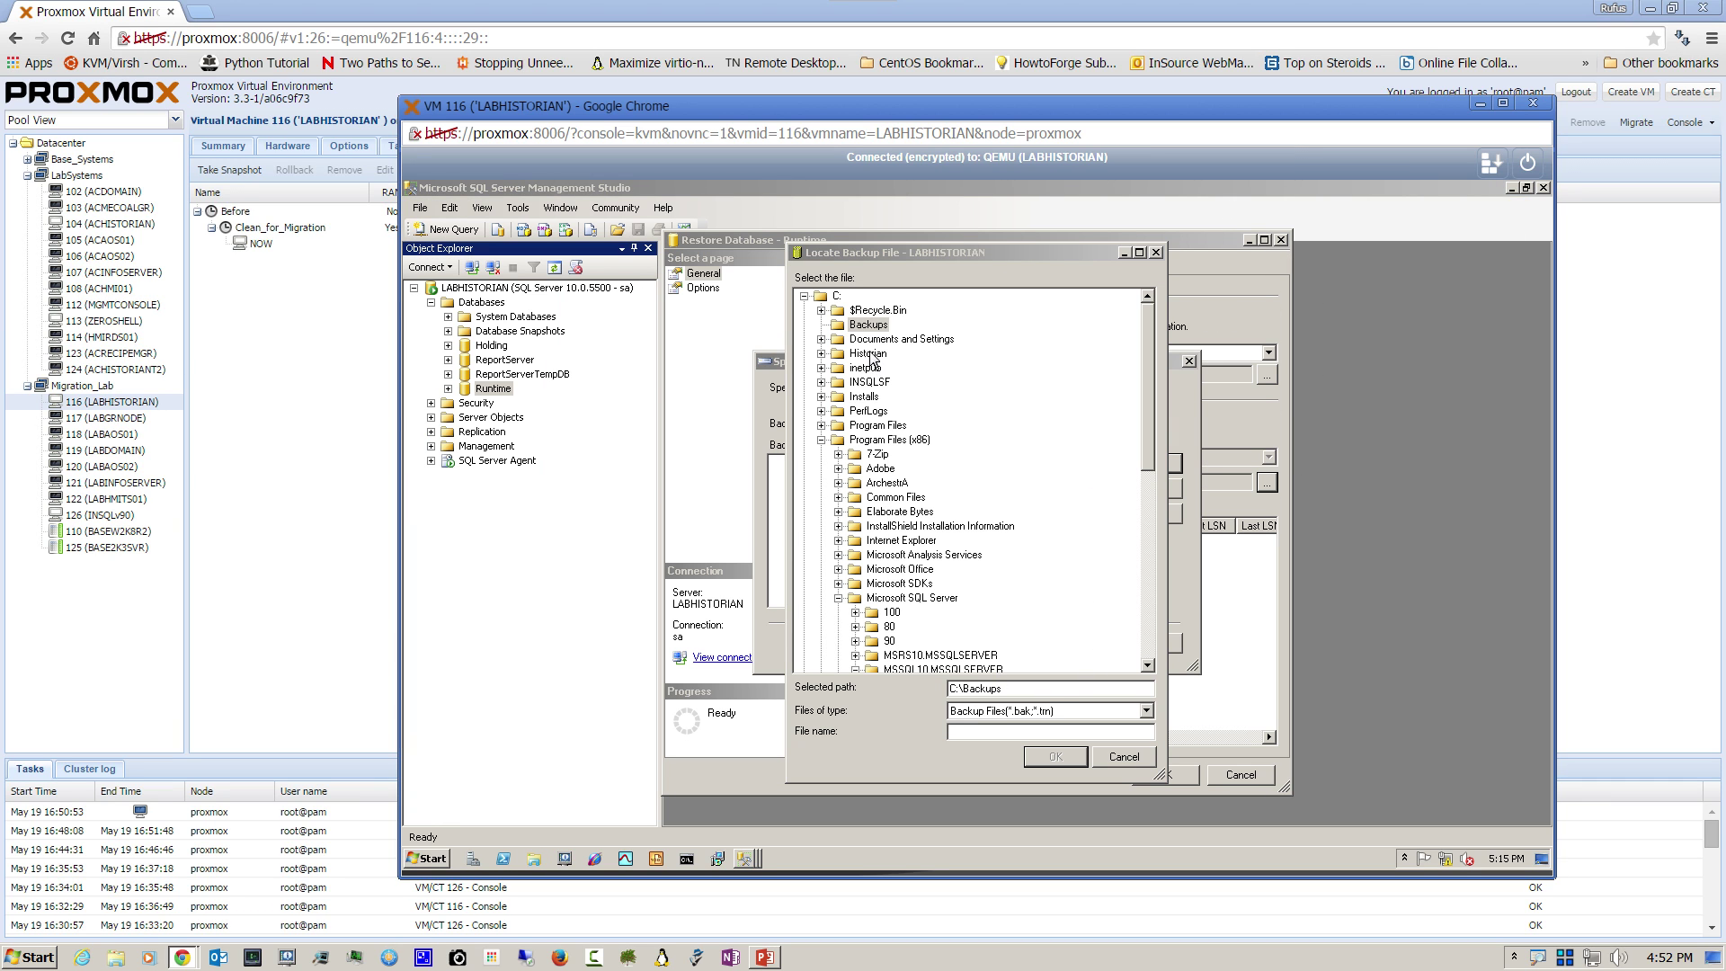
Step: Refresh the C: folder tree and set C:\Backups\Runtime_InSQLv90.bak as the restore device
left_click(866, 326)
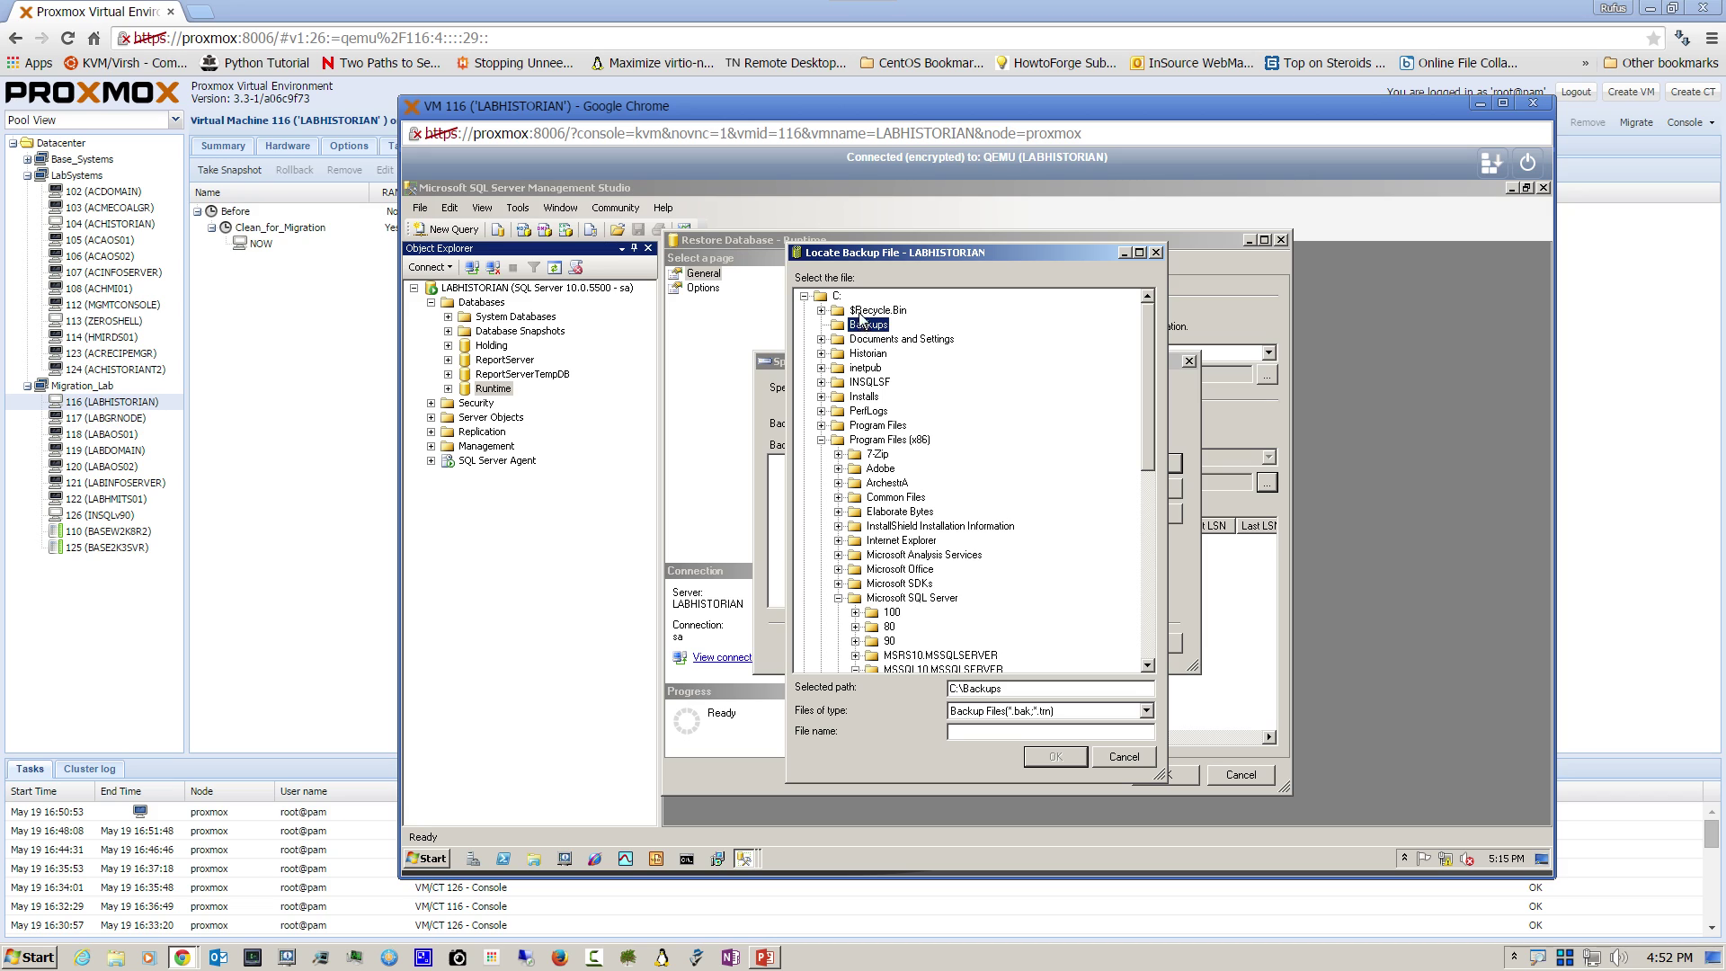
left_click(803, 295)
left_click(803, 296)
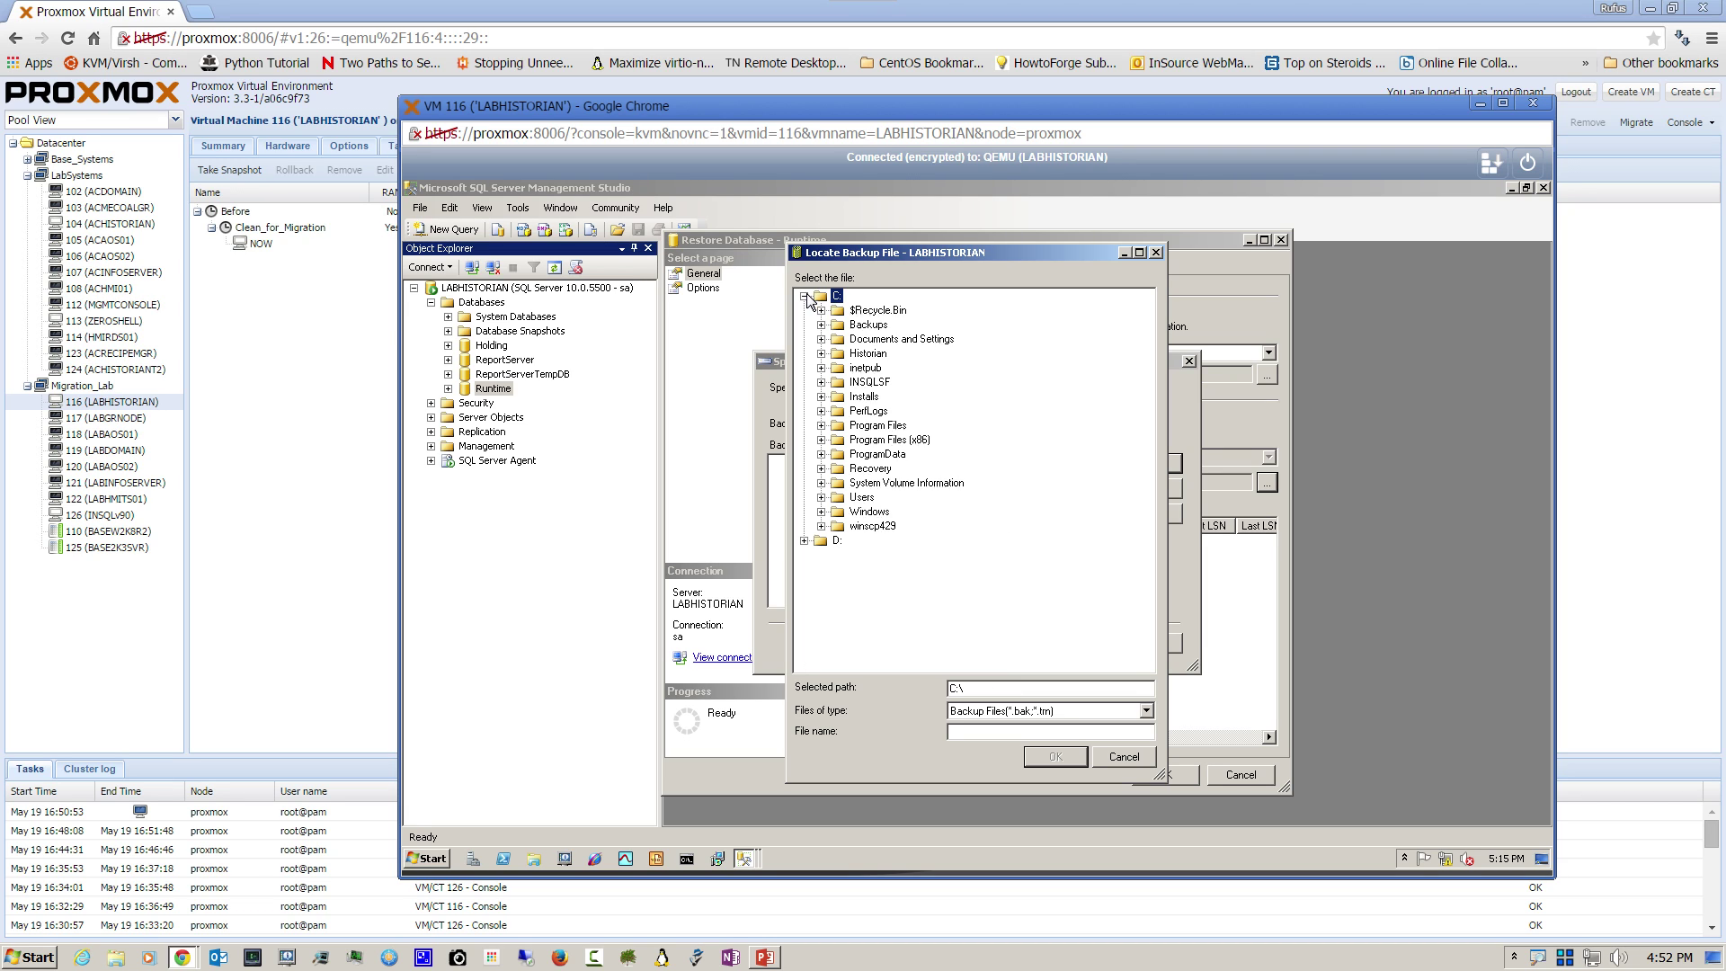
left_click(821, 325)
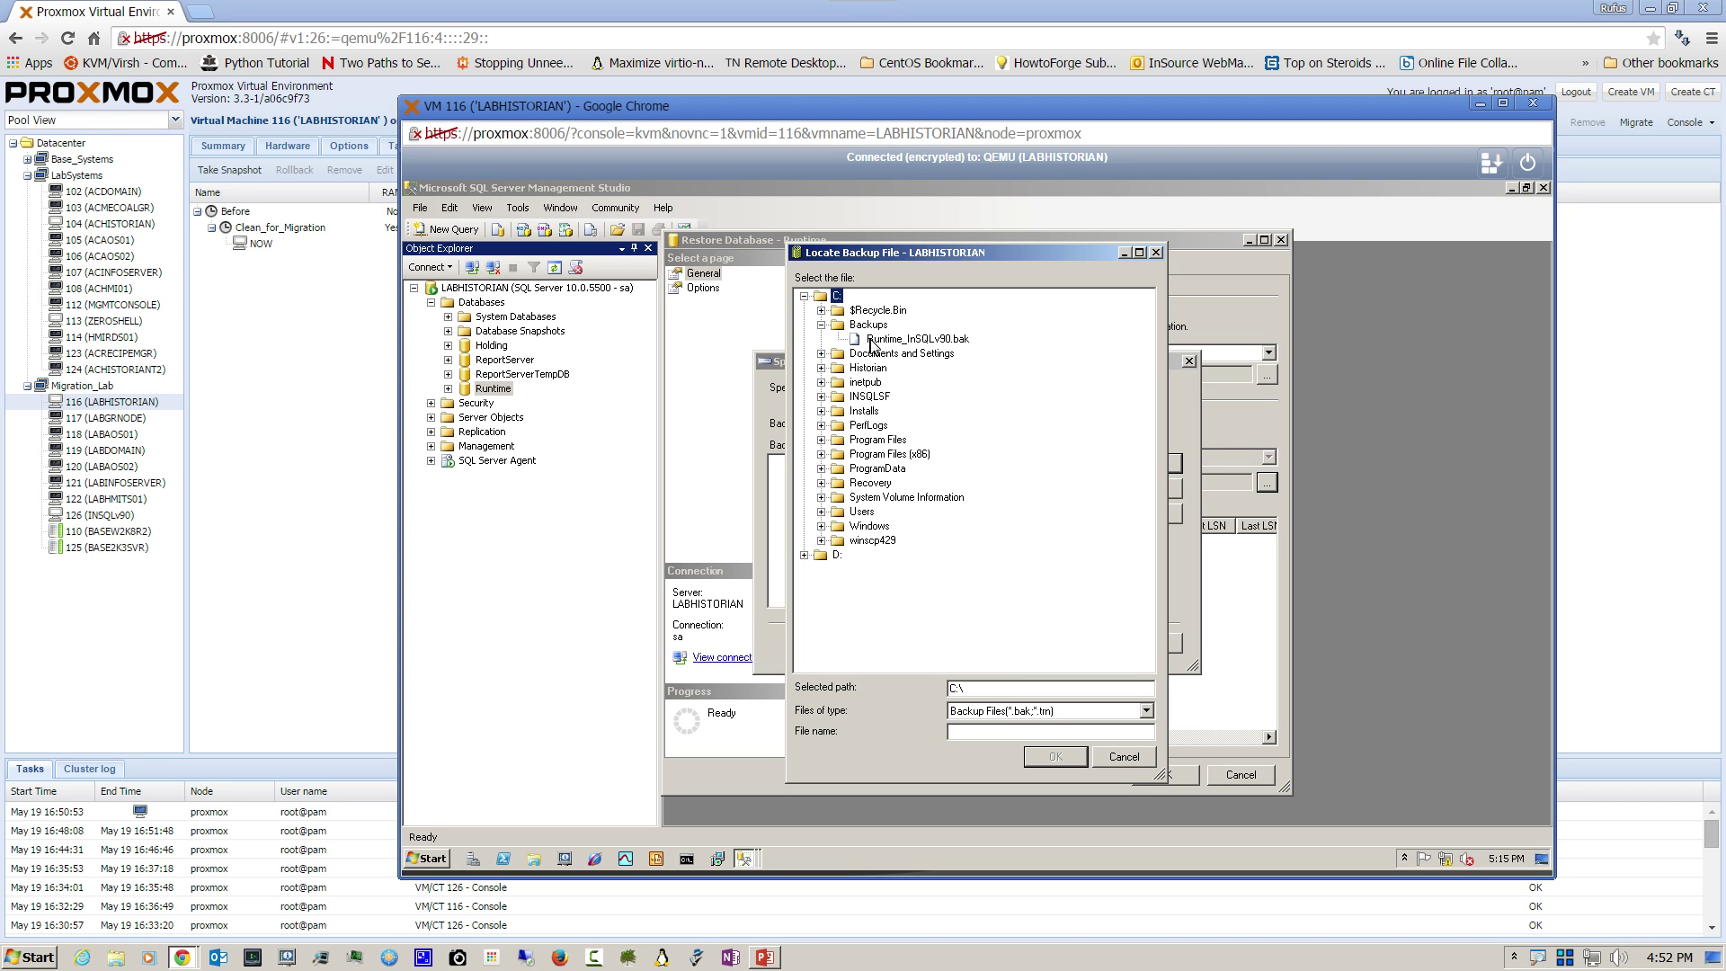
left_click(872, 339)
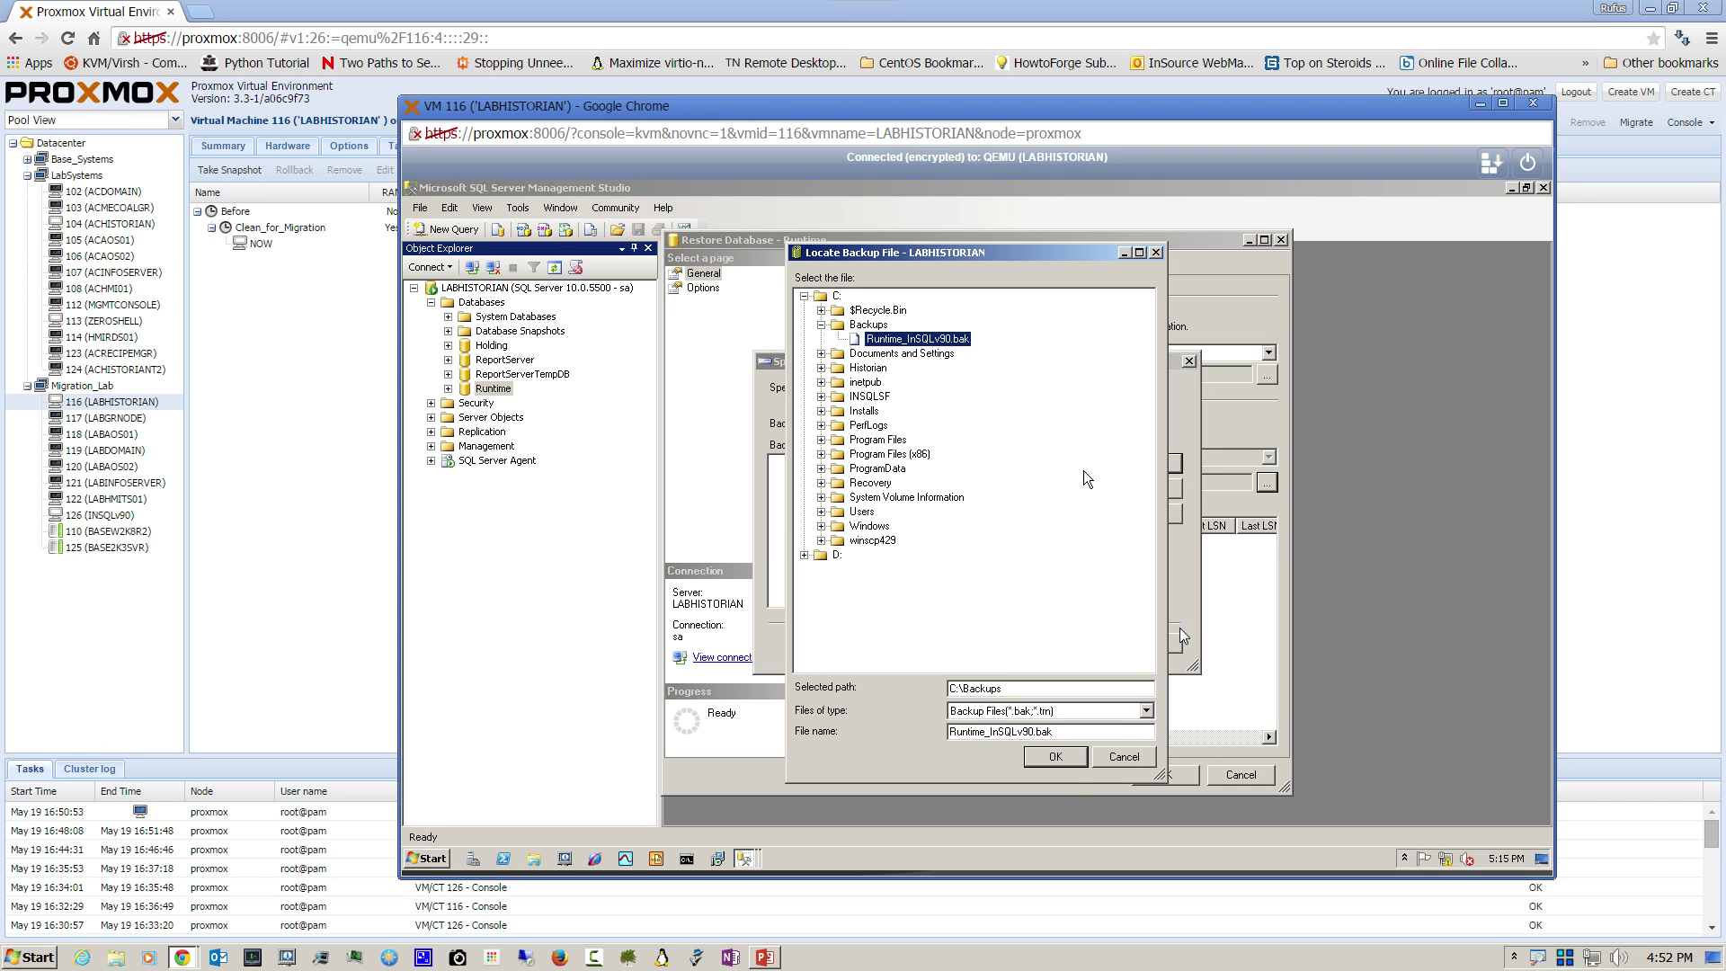
left_click(1055, 757)
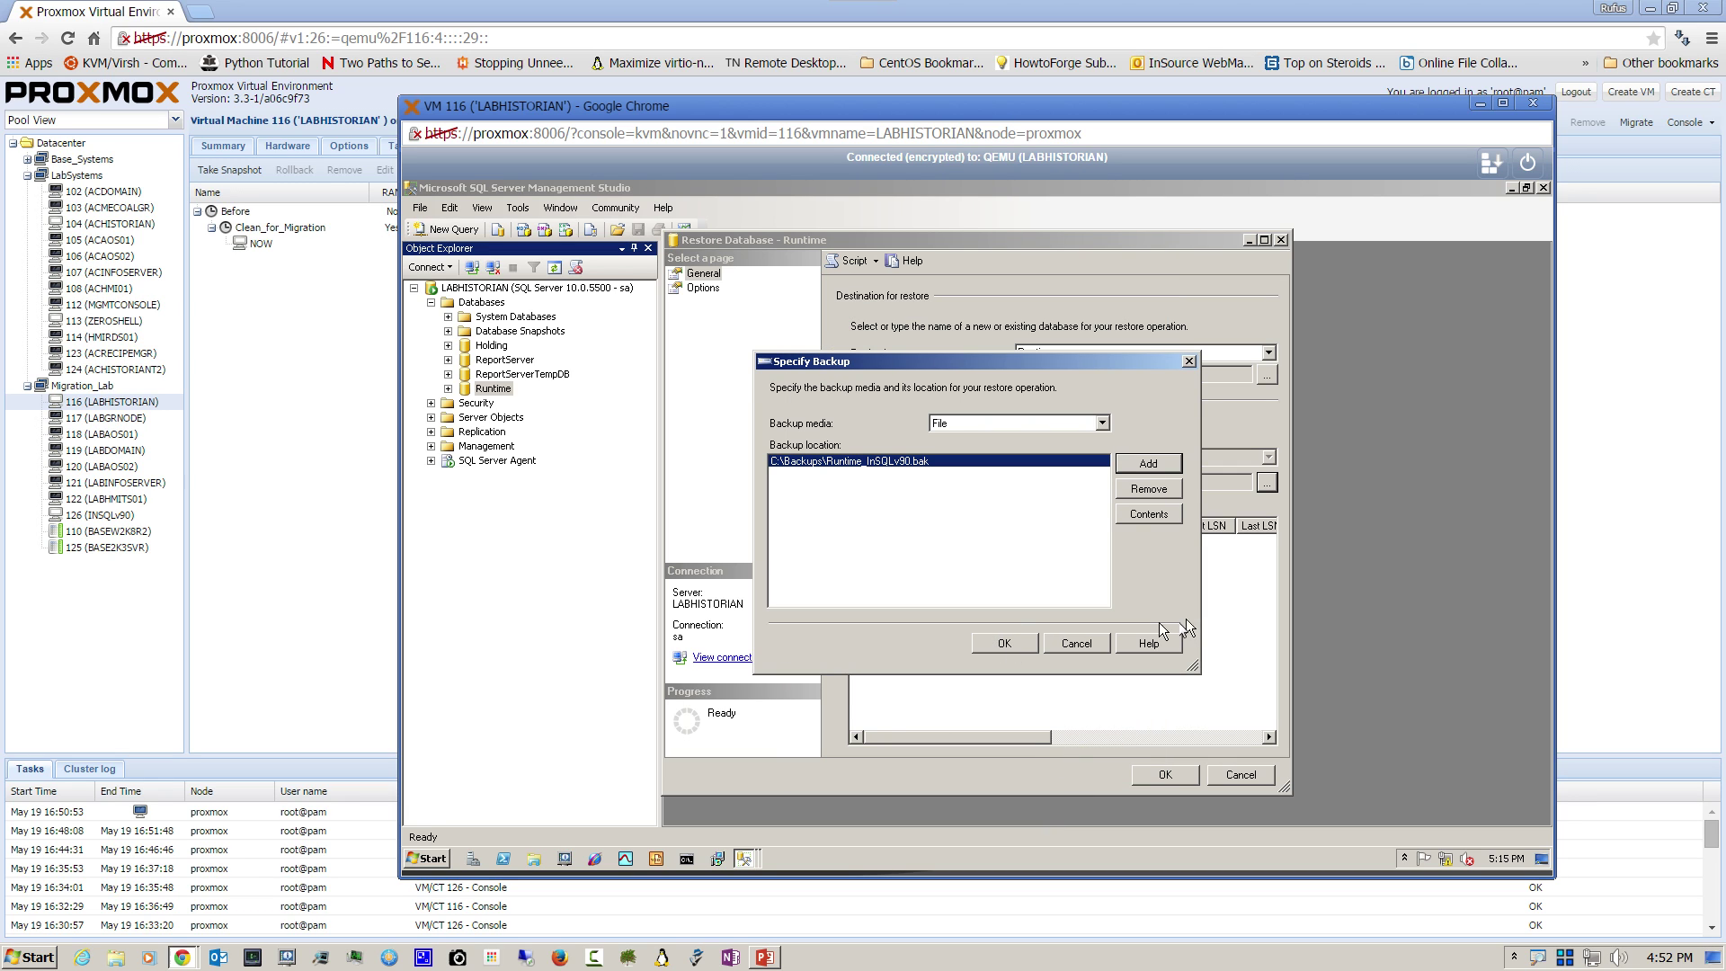
left_click(1005, 642)
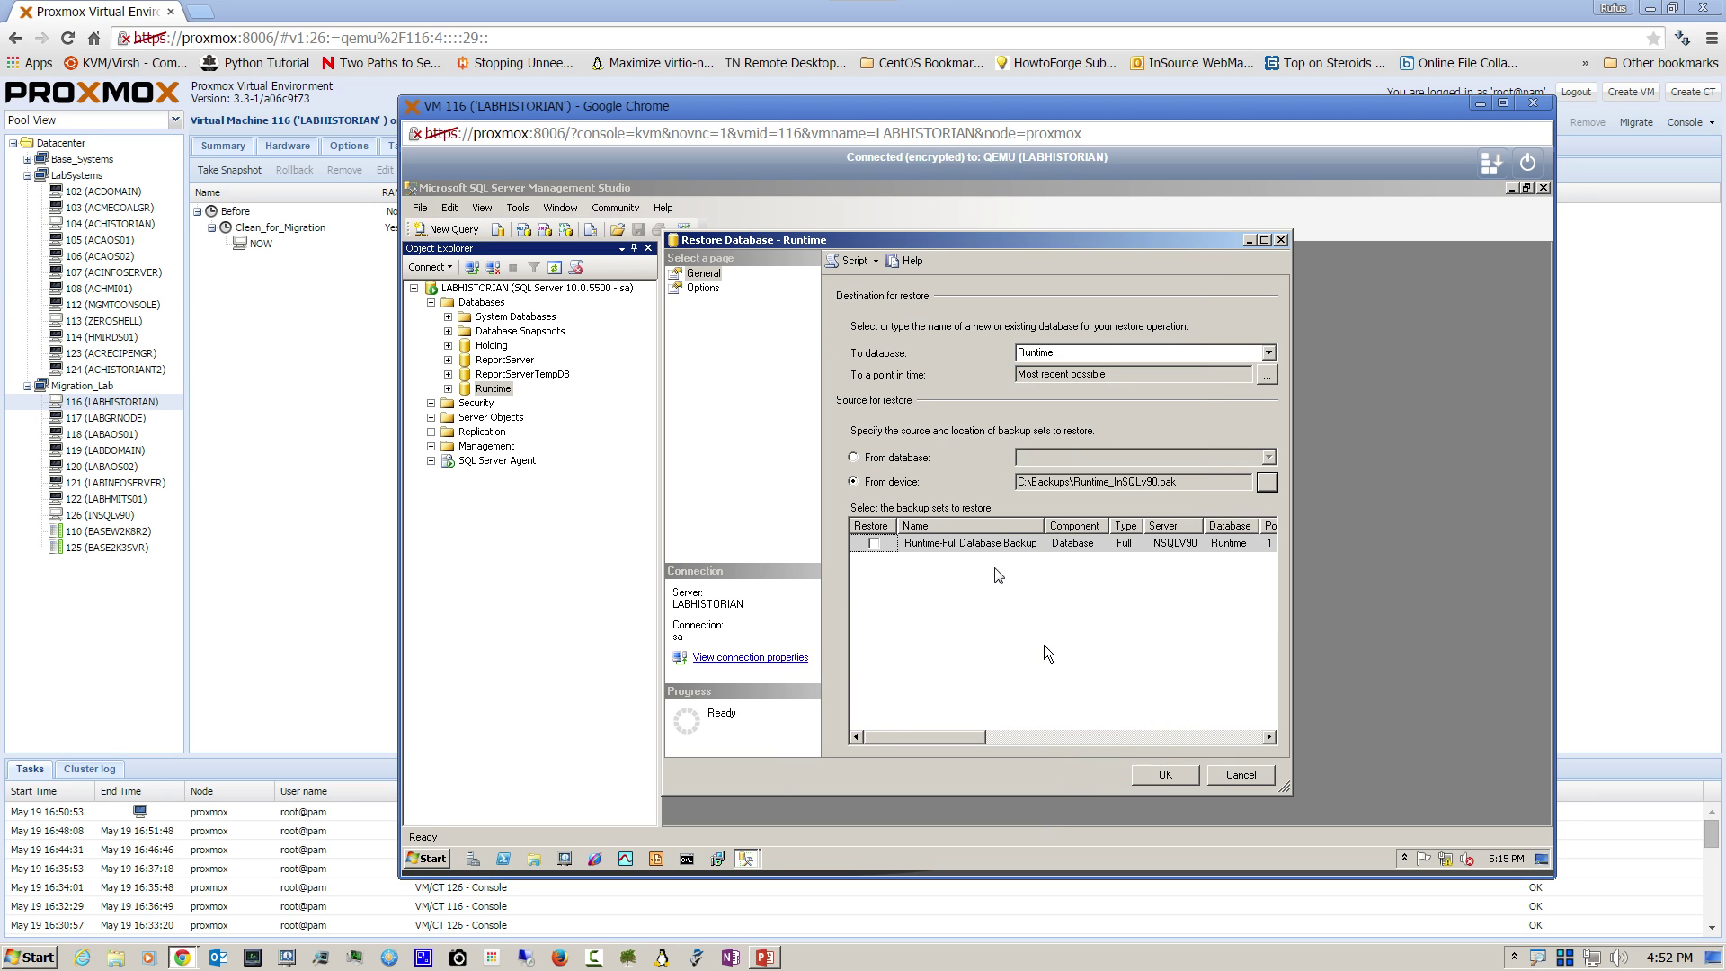
Step: Restore the Runtime-Full Database Backup set, overwriting the existing database (WITH REPLACE), and close Management Studio
left_click(875, 544)
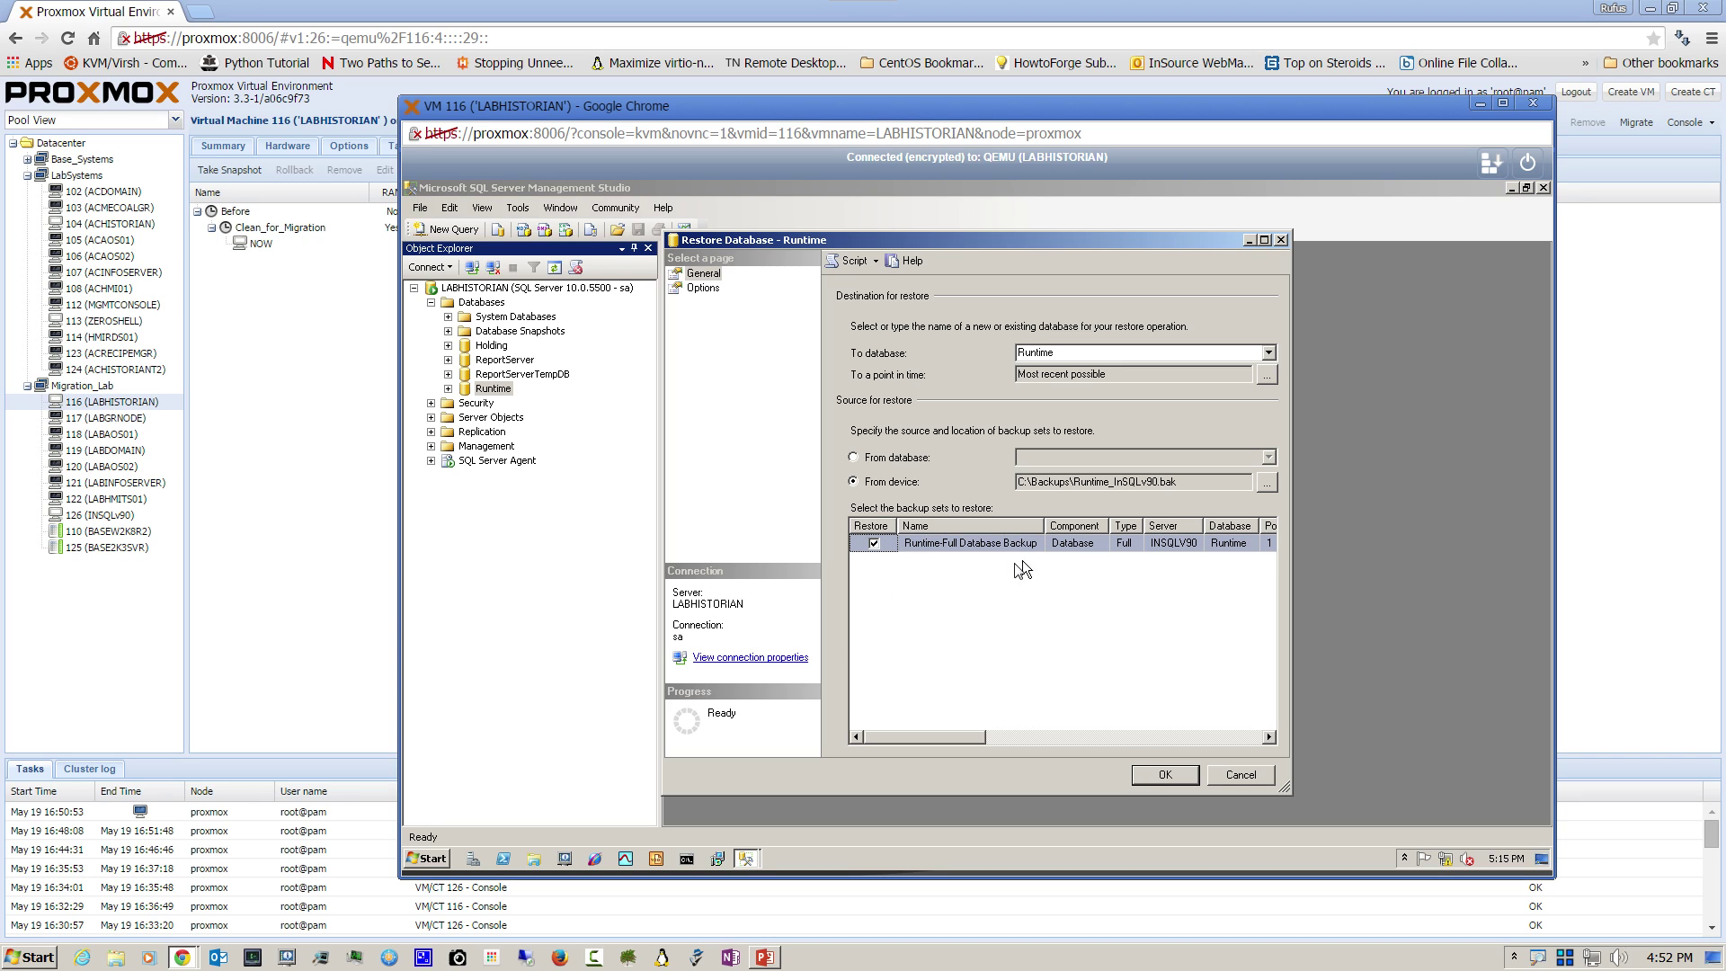
left_click(704, 289)
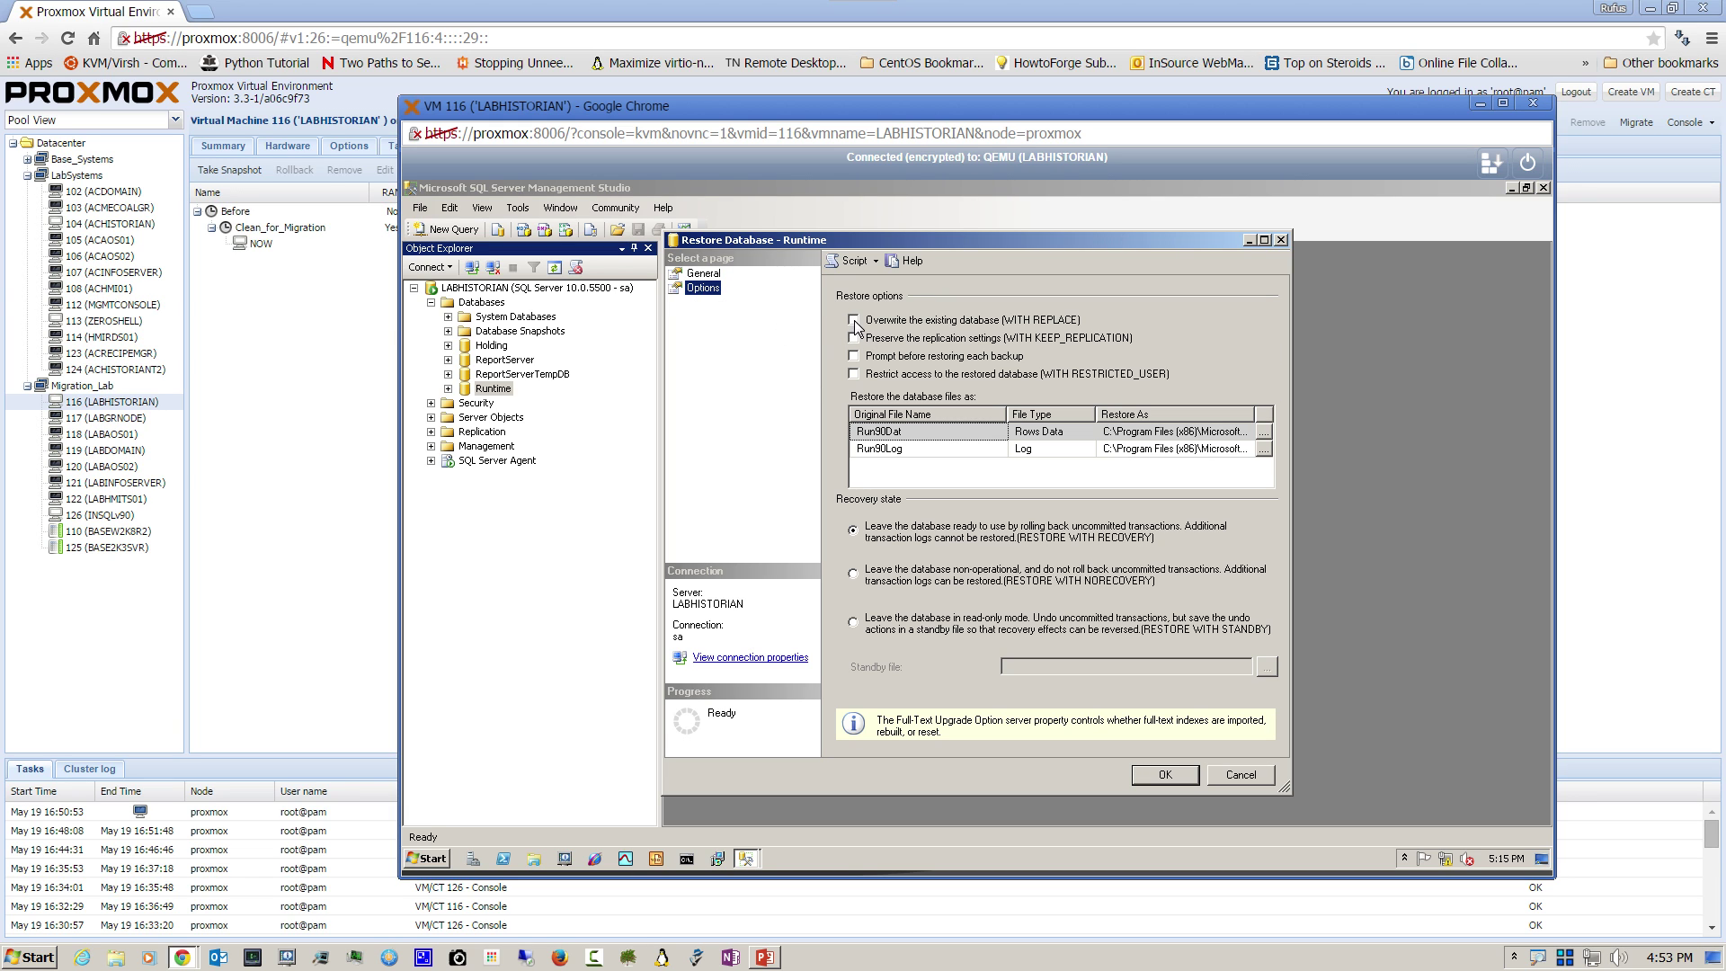
left_click(854, 320)
left_click(1163, 774)
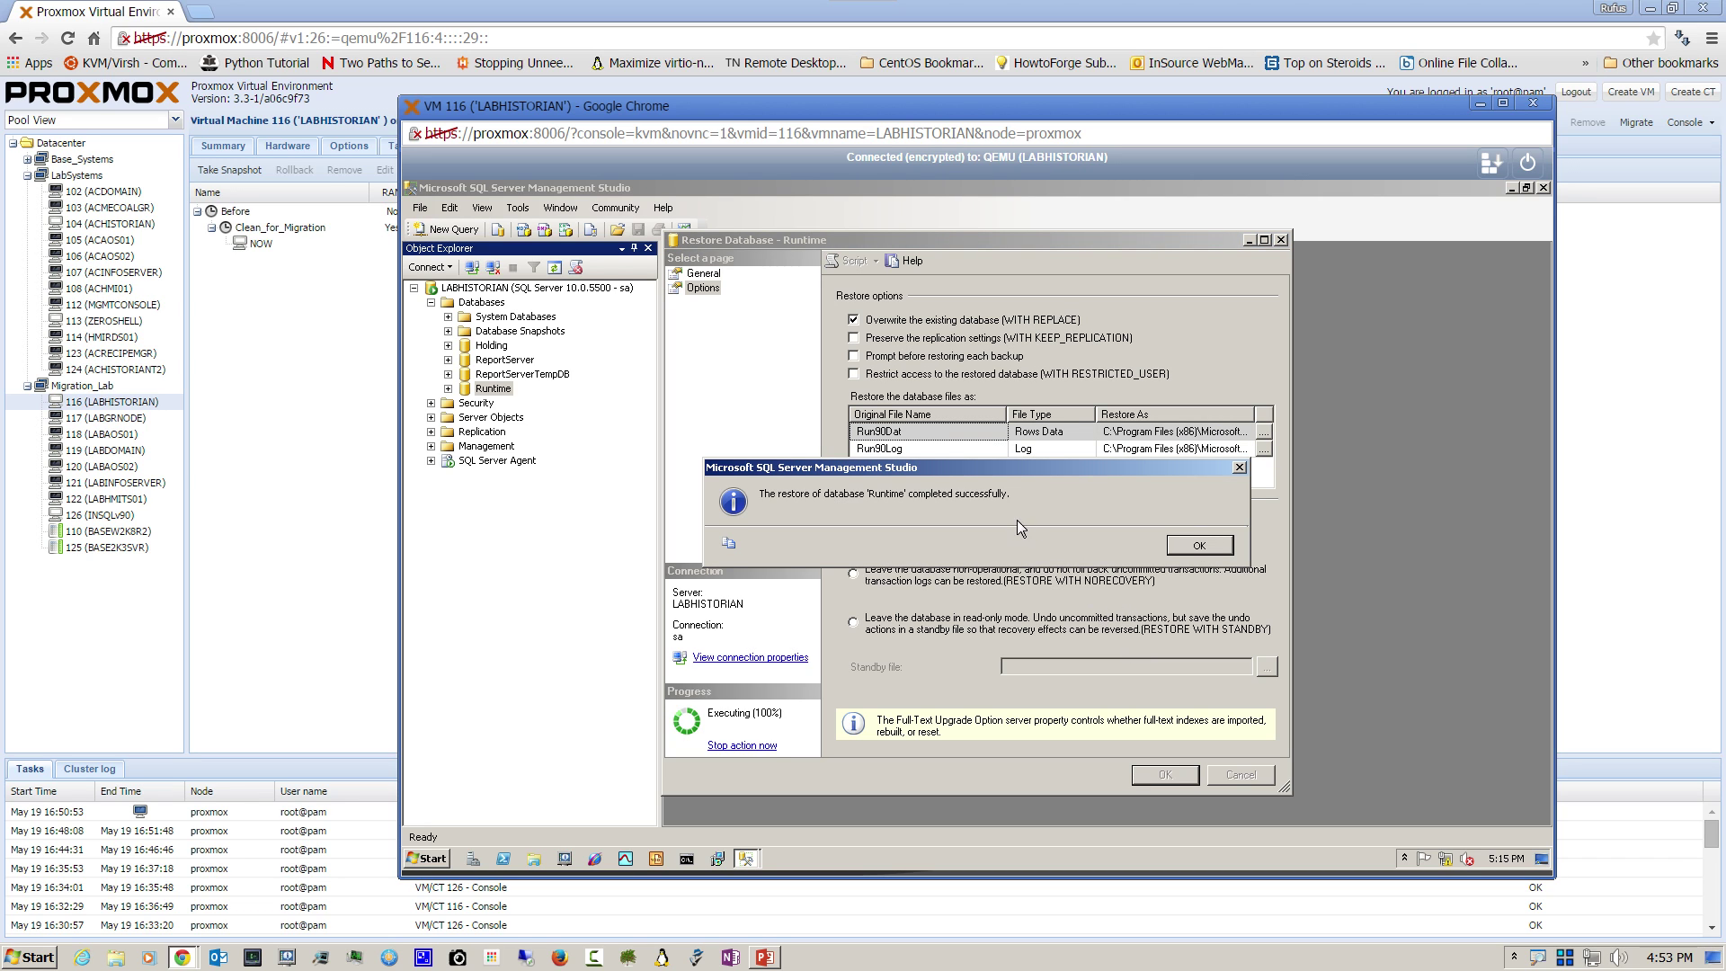
left_click(1199, 546)
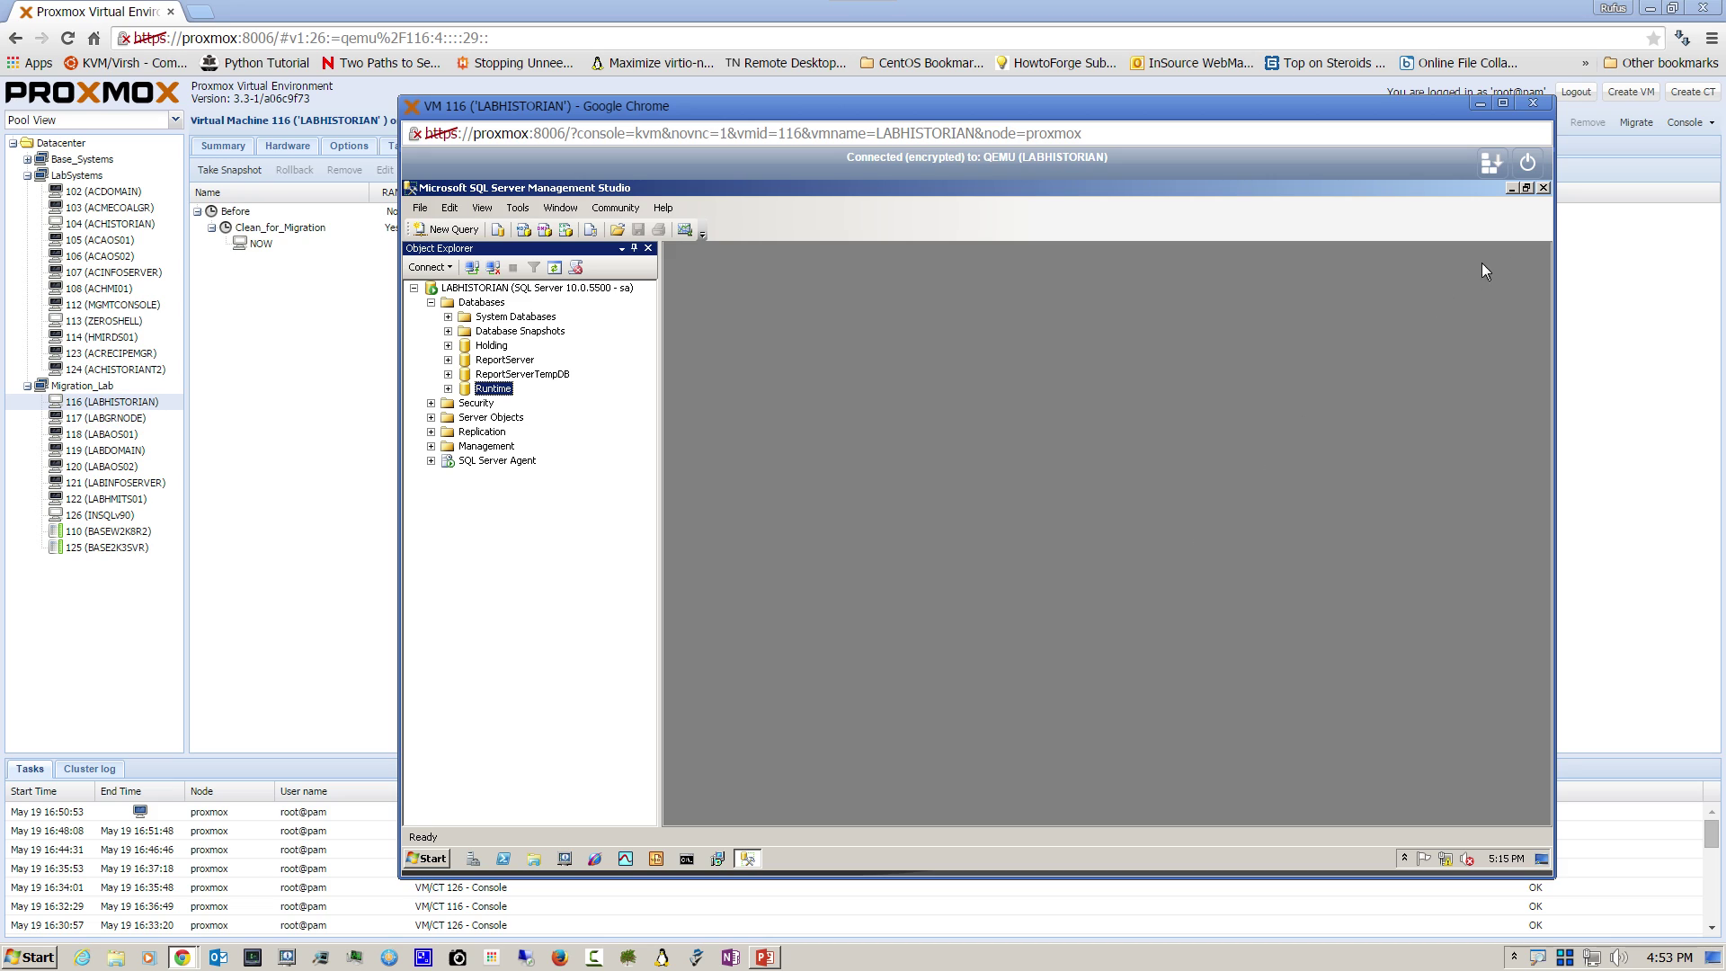
left_click(1543, 188)
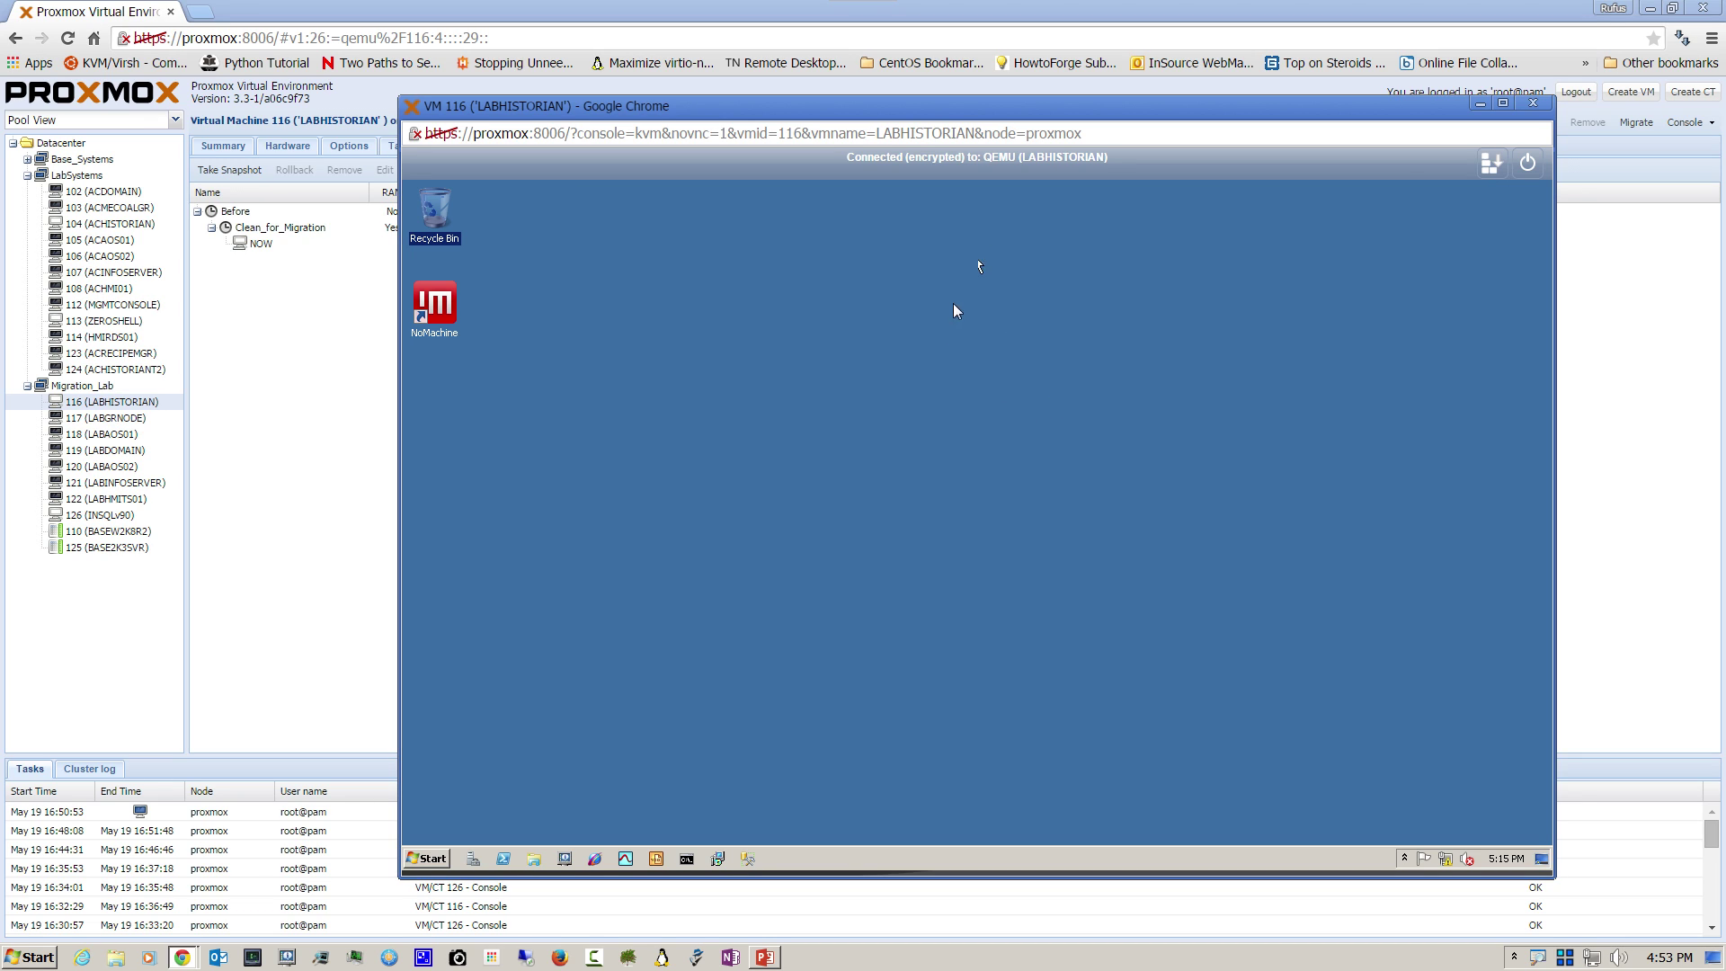
Step: Open the Wonderware Configurator, move its window fully into view, and display the Historian Server configuration
left_click(428, 860)
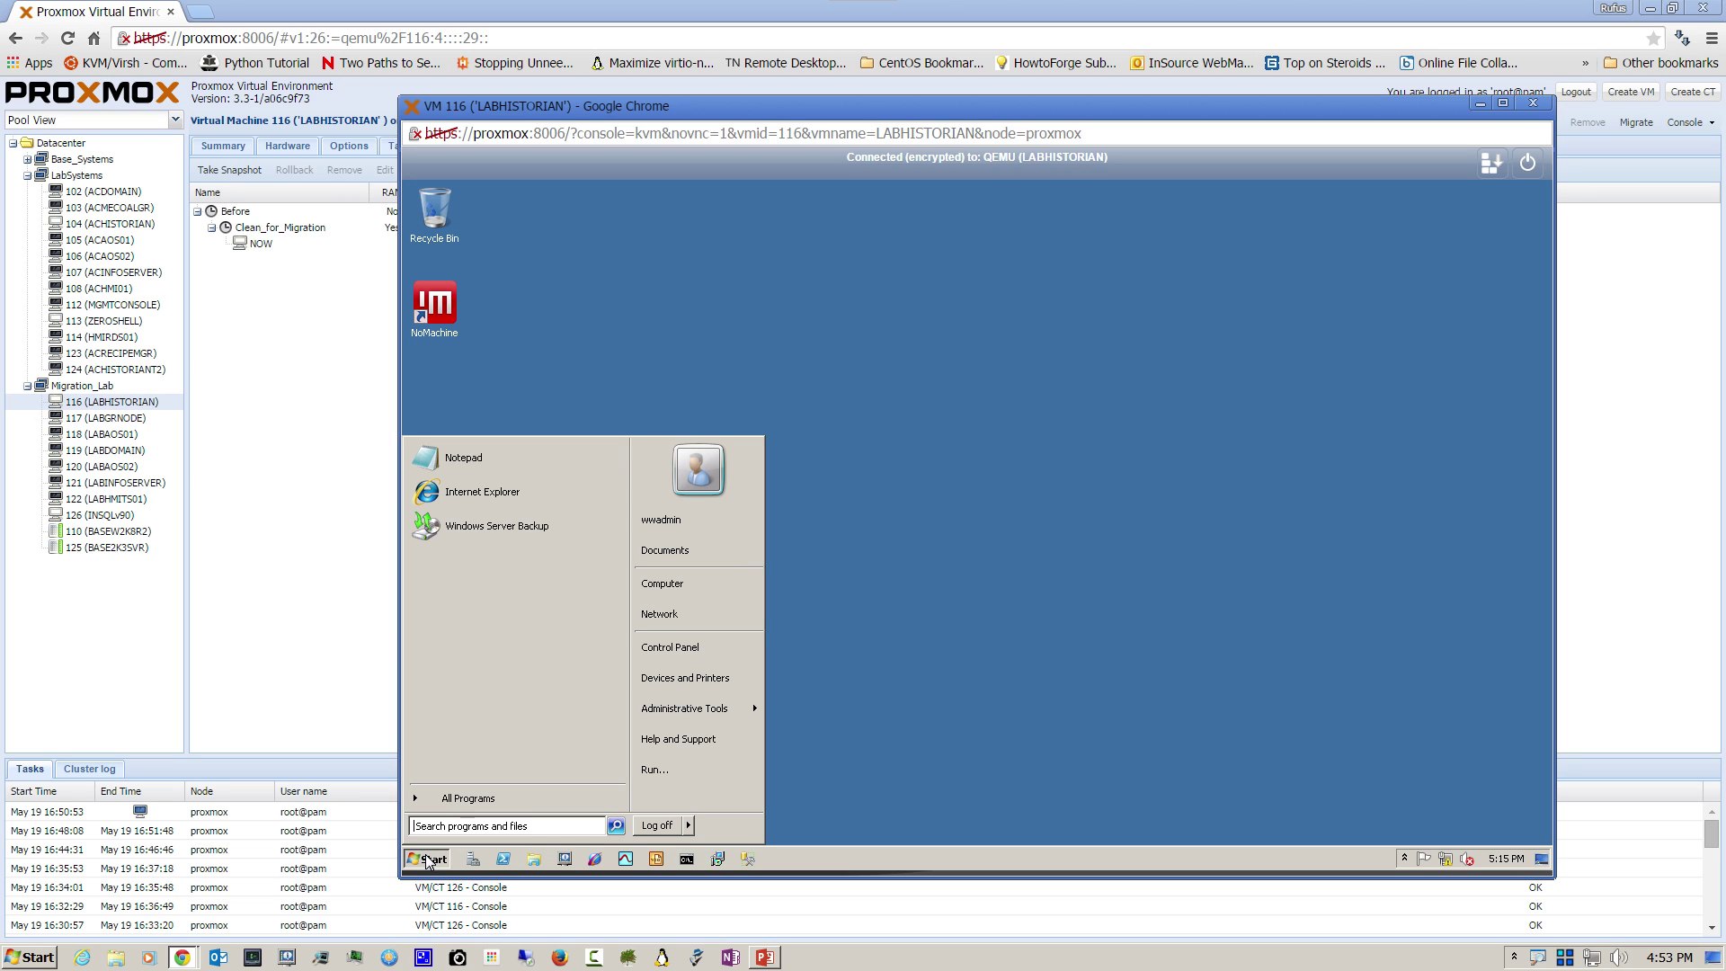
left_click(463, 798)
left_click(456, 705)
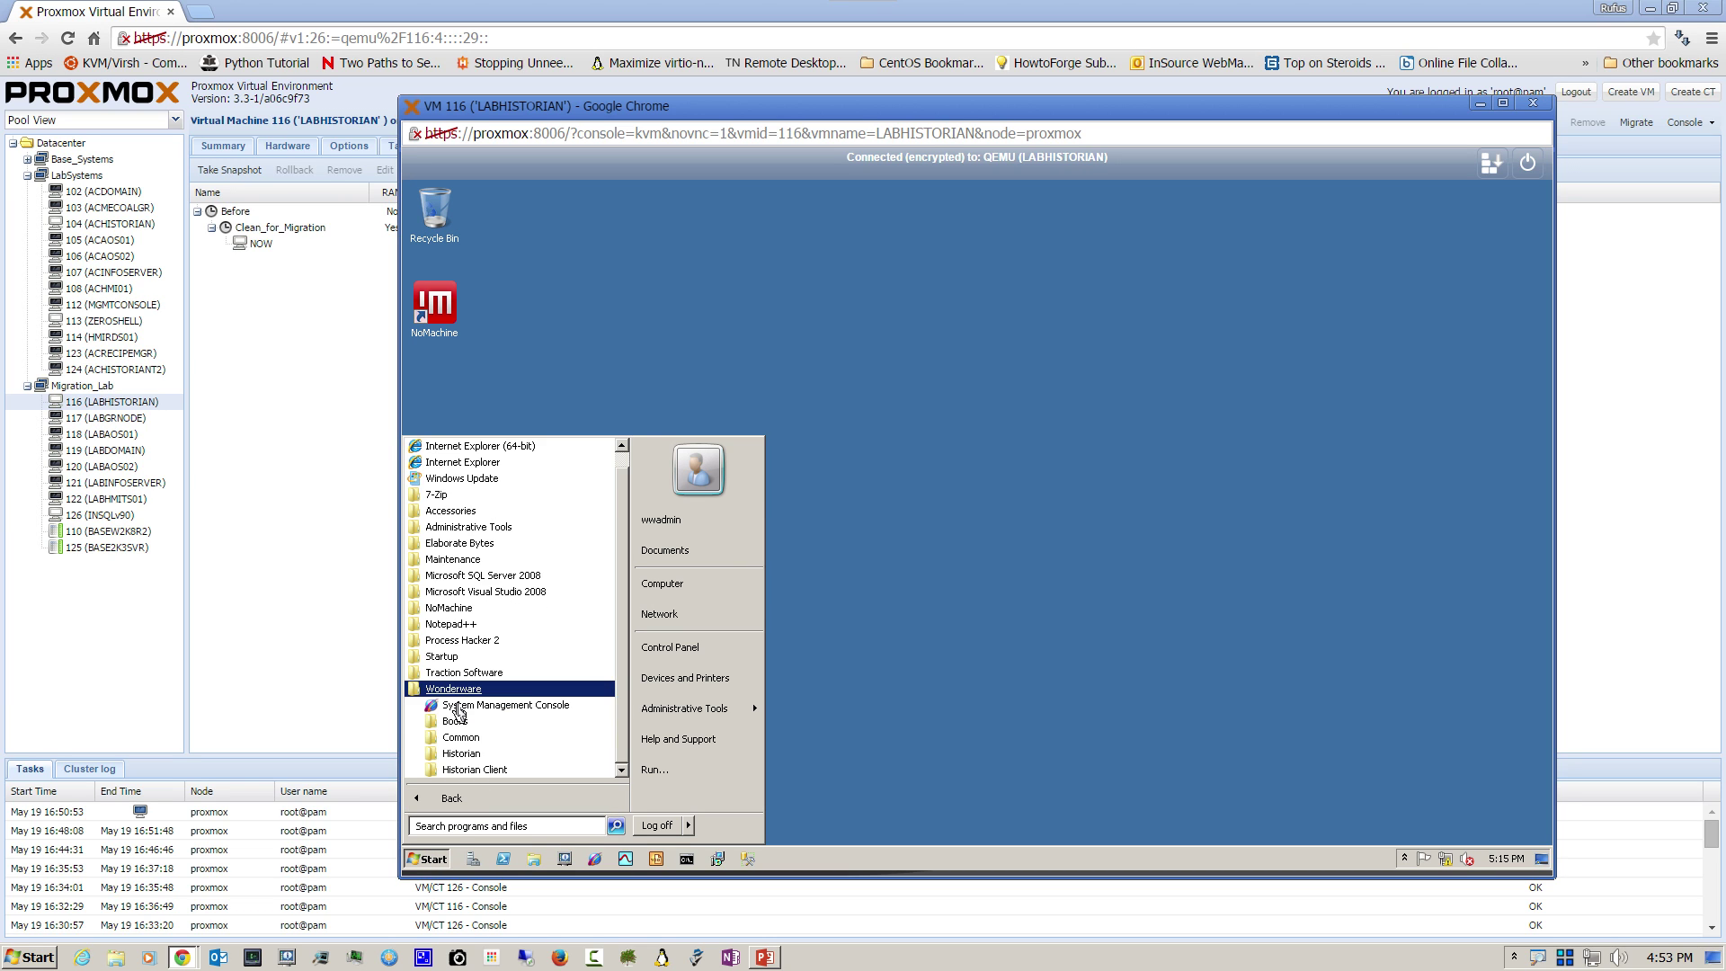
left_click(460, 737)
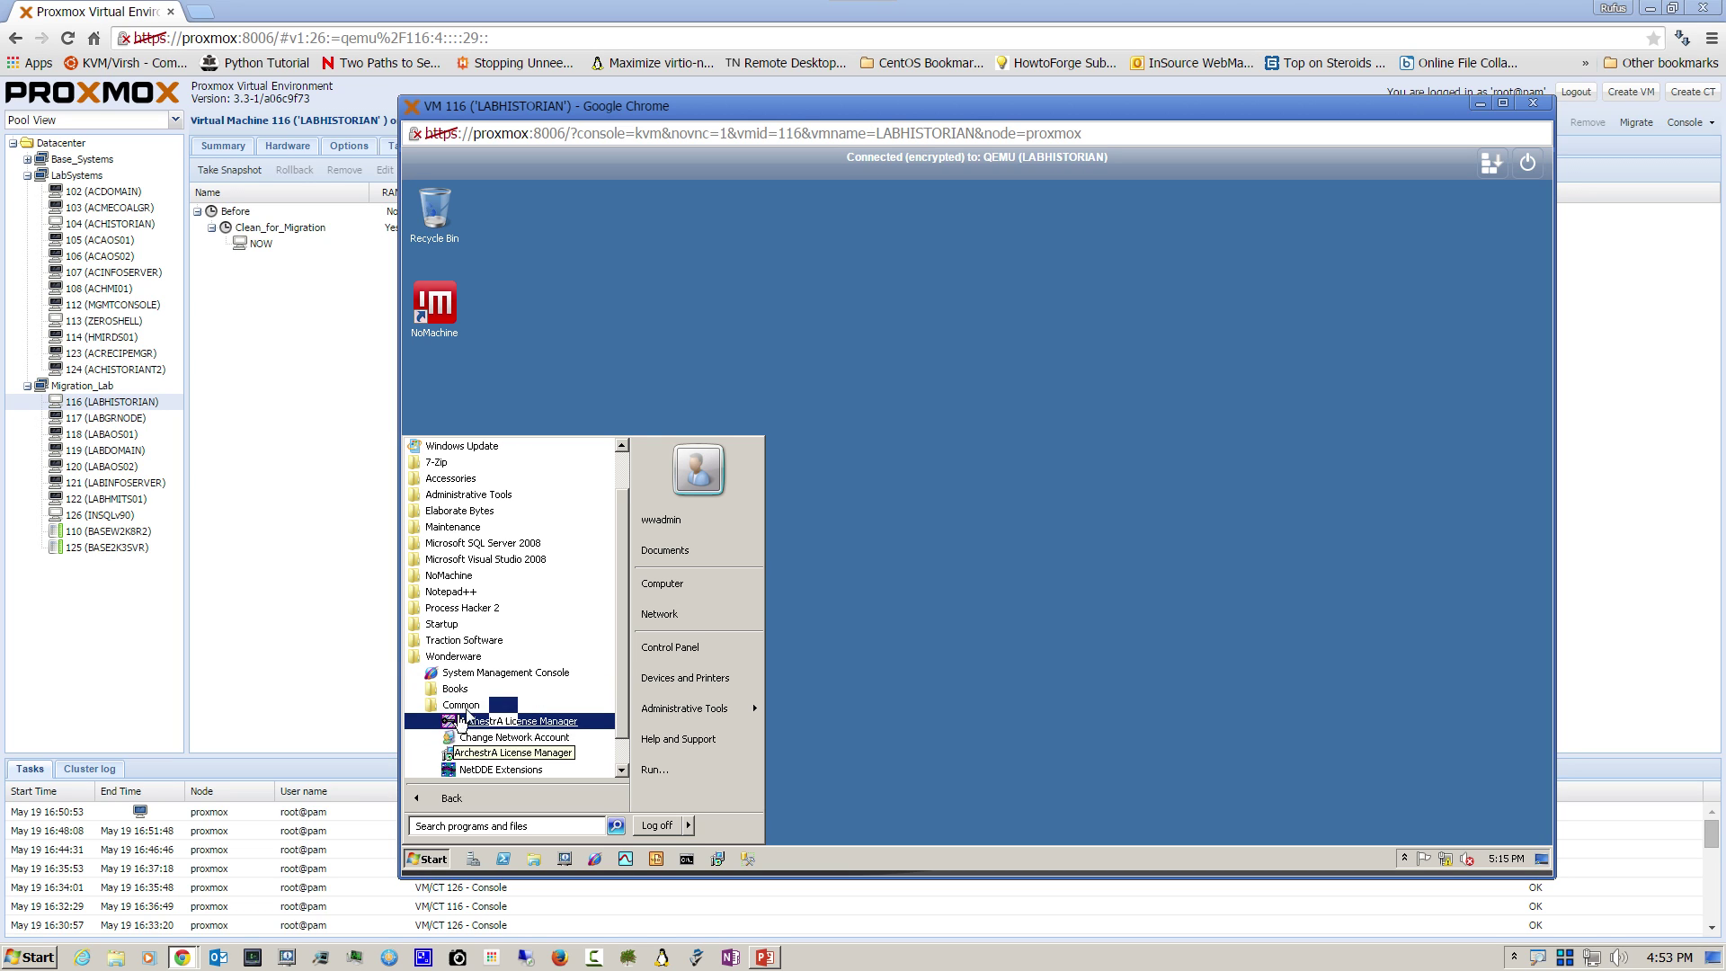
left_click(493, 760)
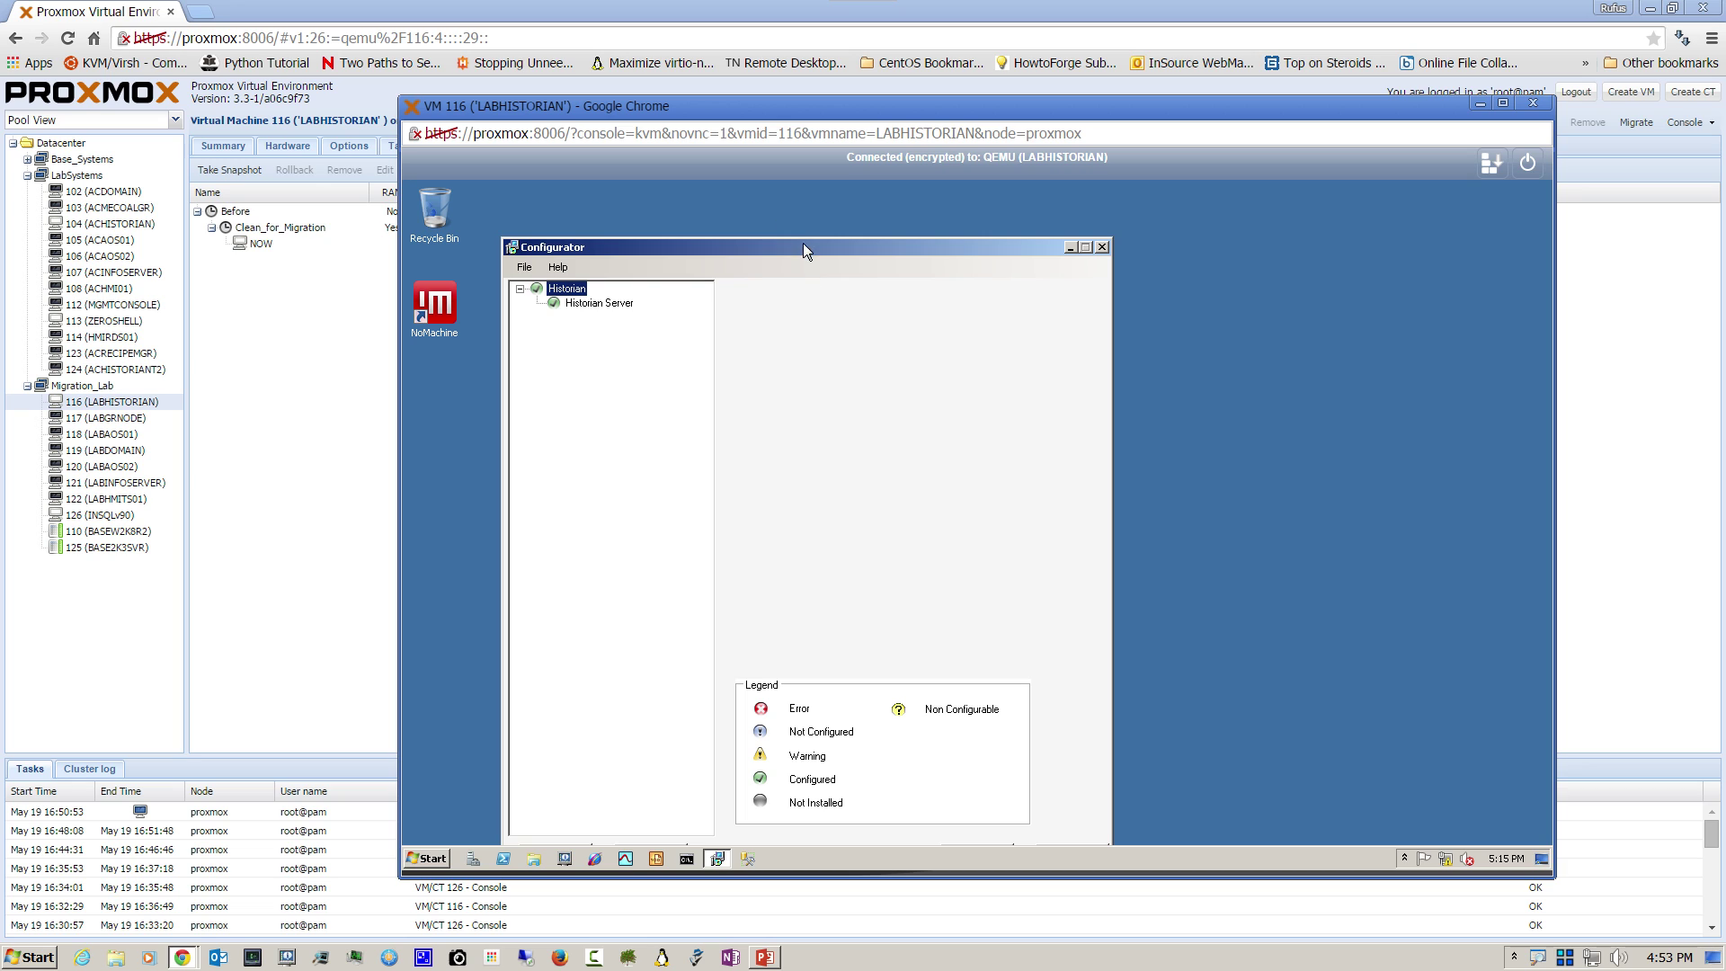
left_click_drag(802, 242, 852, 196)
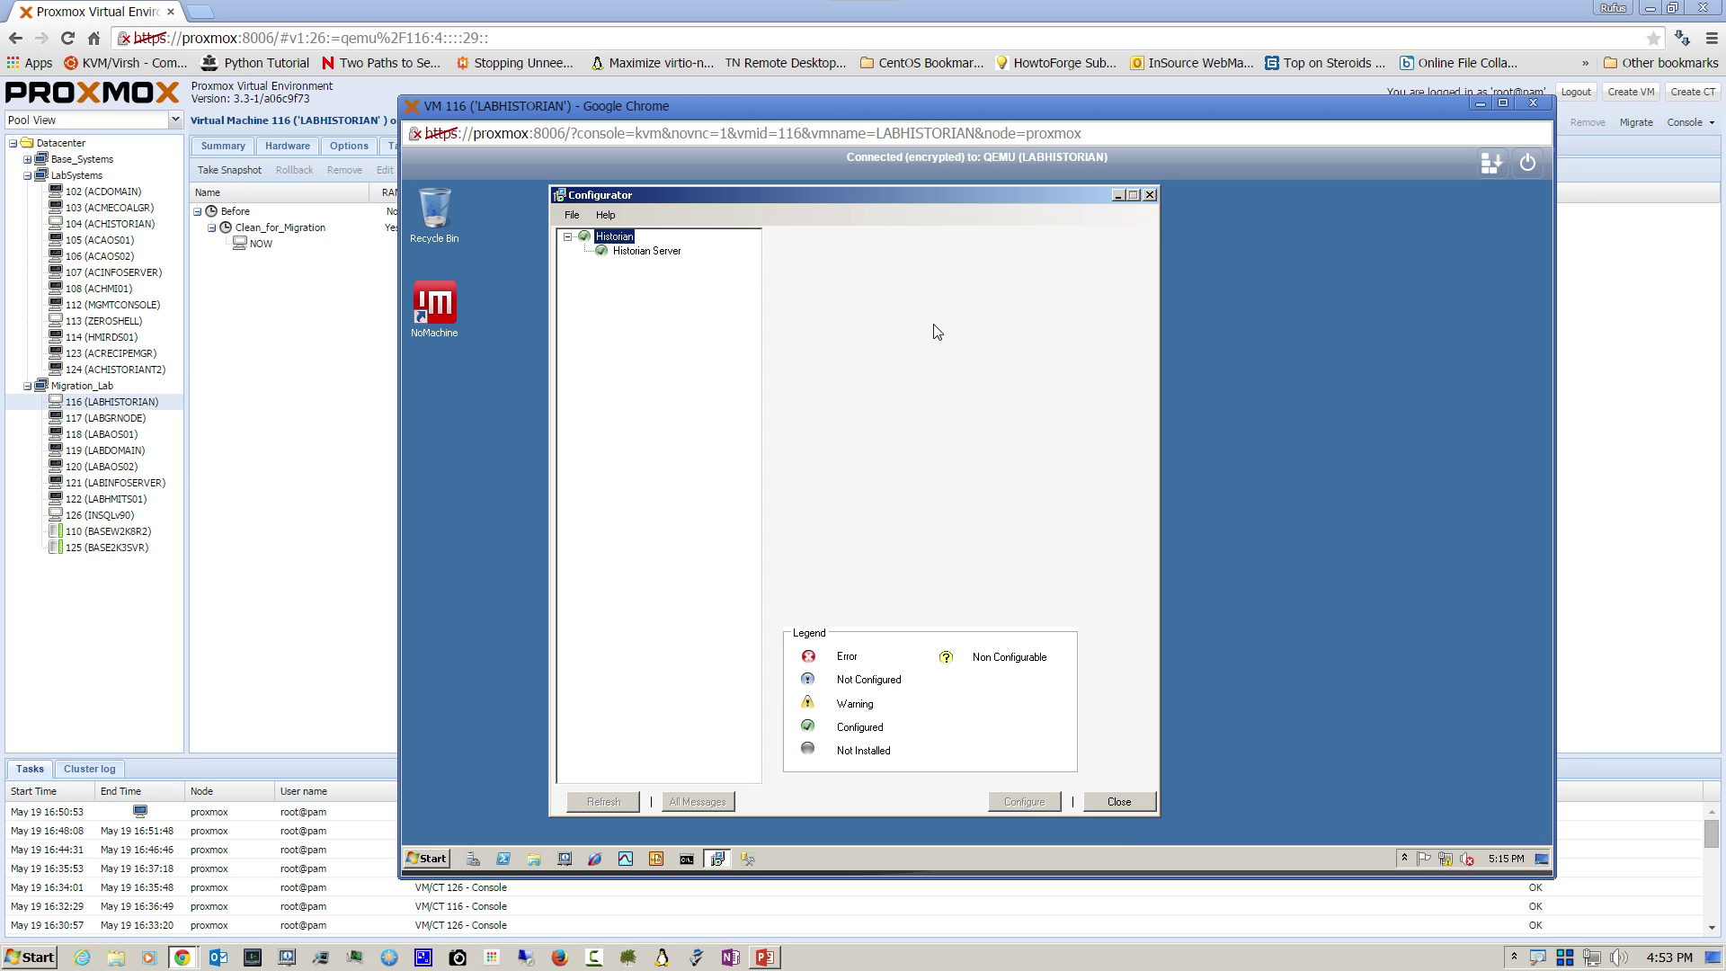
left_click(635, 252)
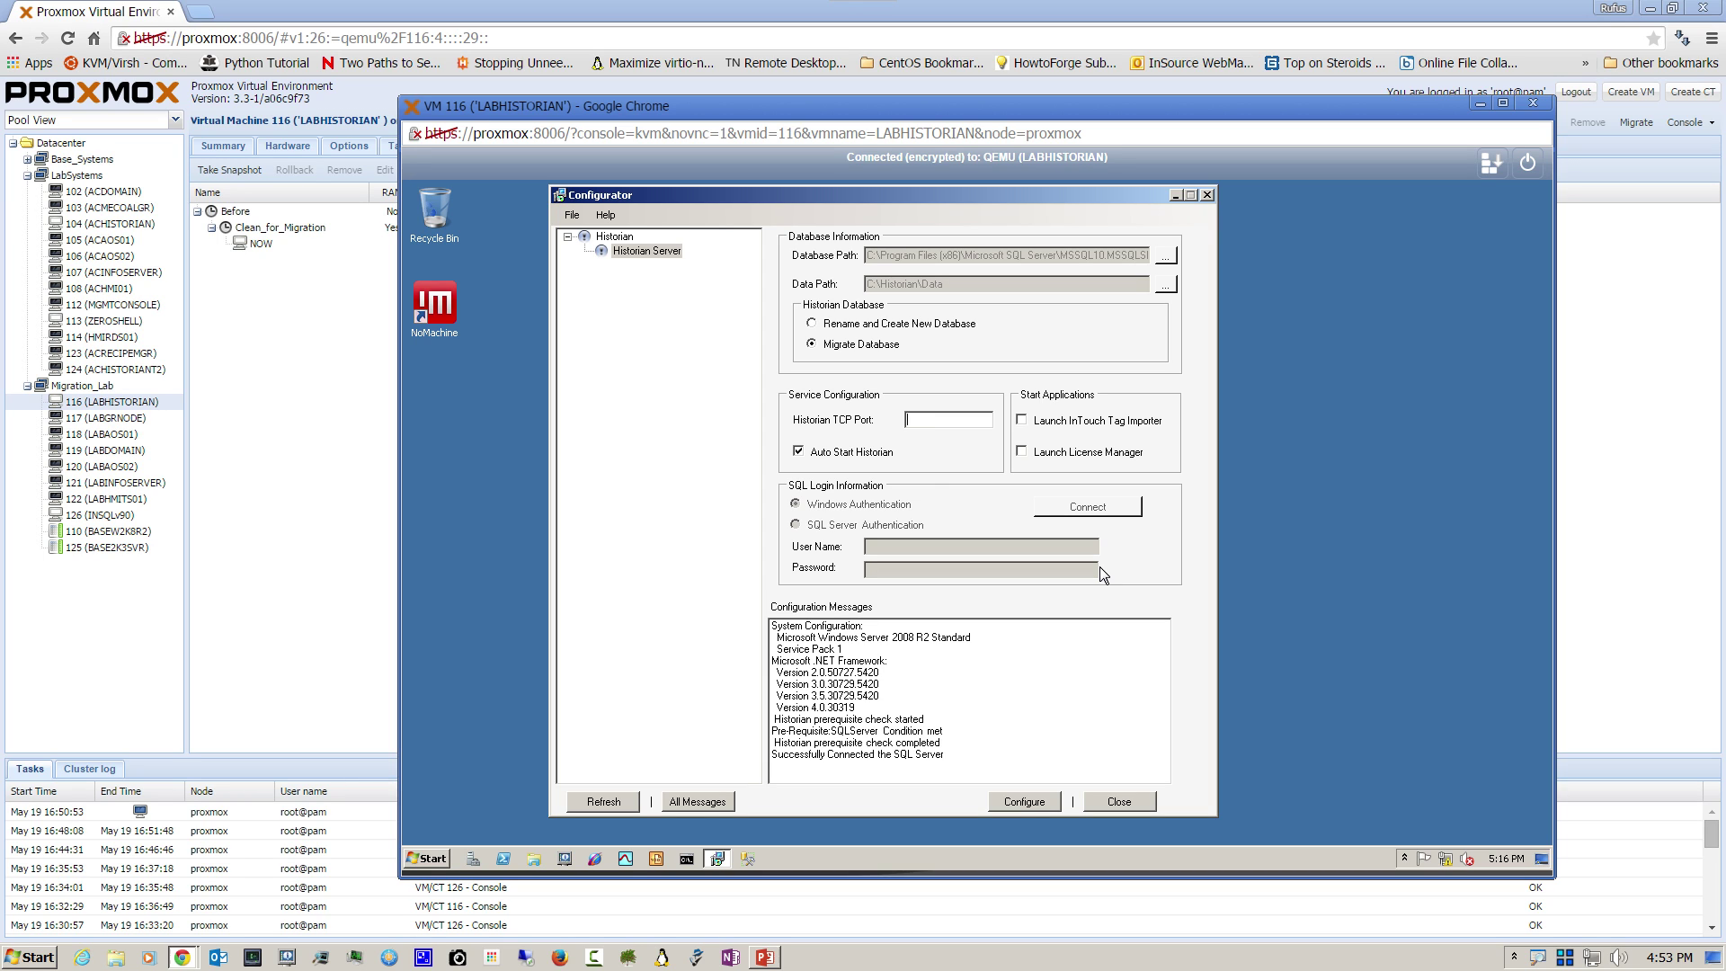
Step: Set the Historian TCP port to 32568, configure the Historian Server with Migrate Database, and close the Configurator
type("32568")
left_click(1023, 803)
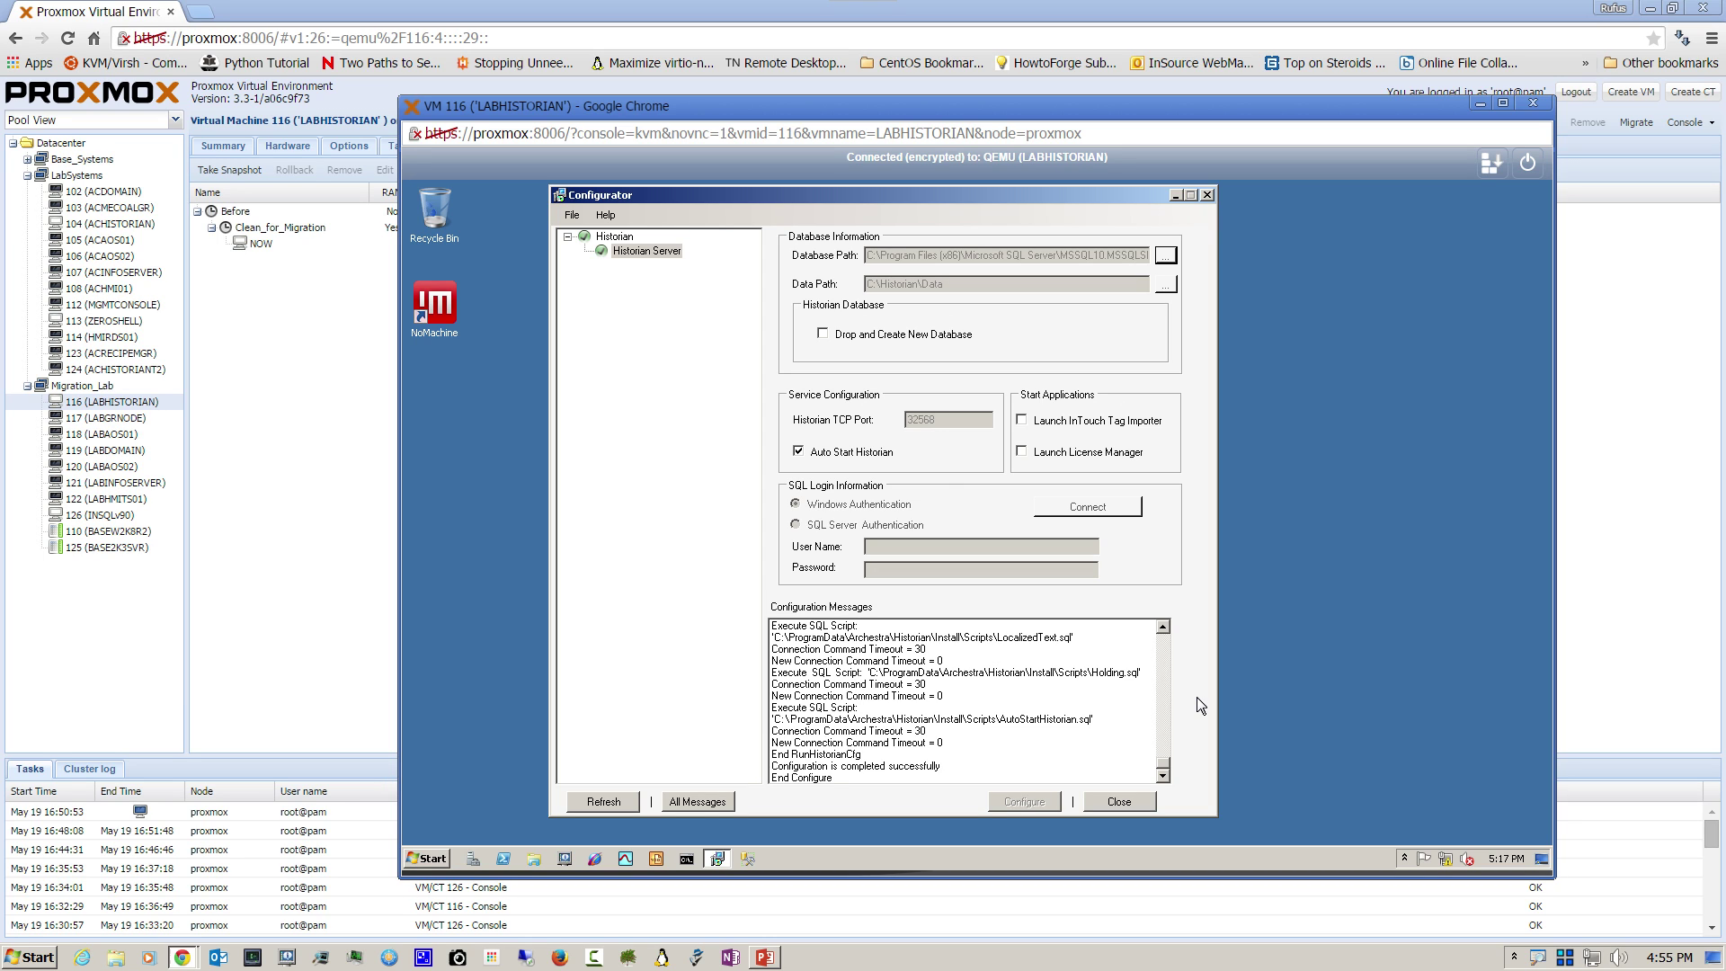
left_click(1121, 801)
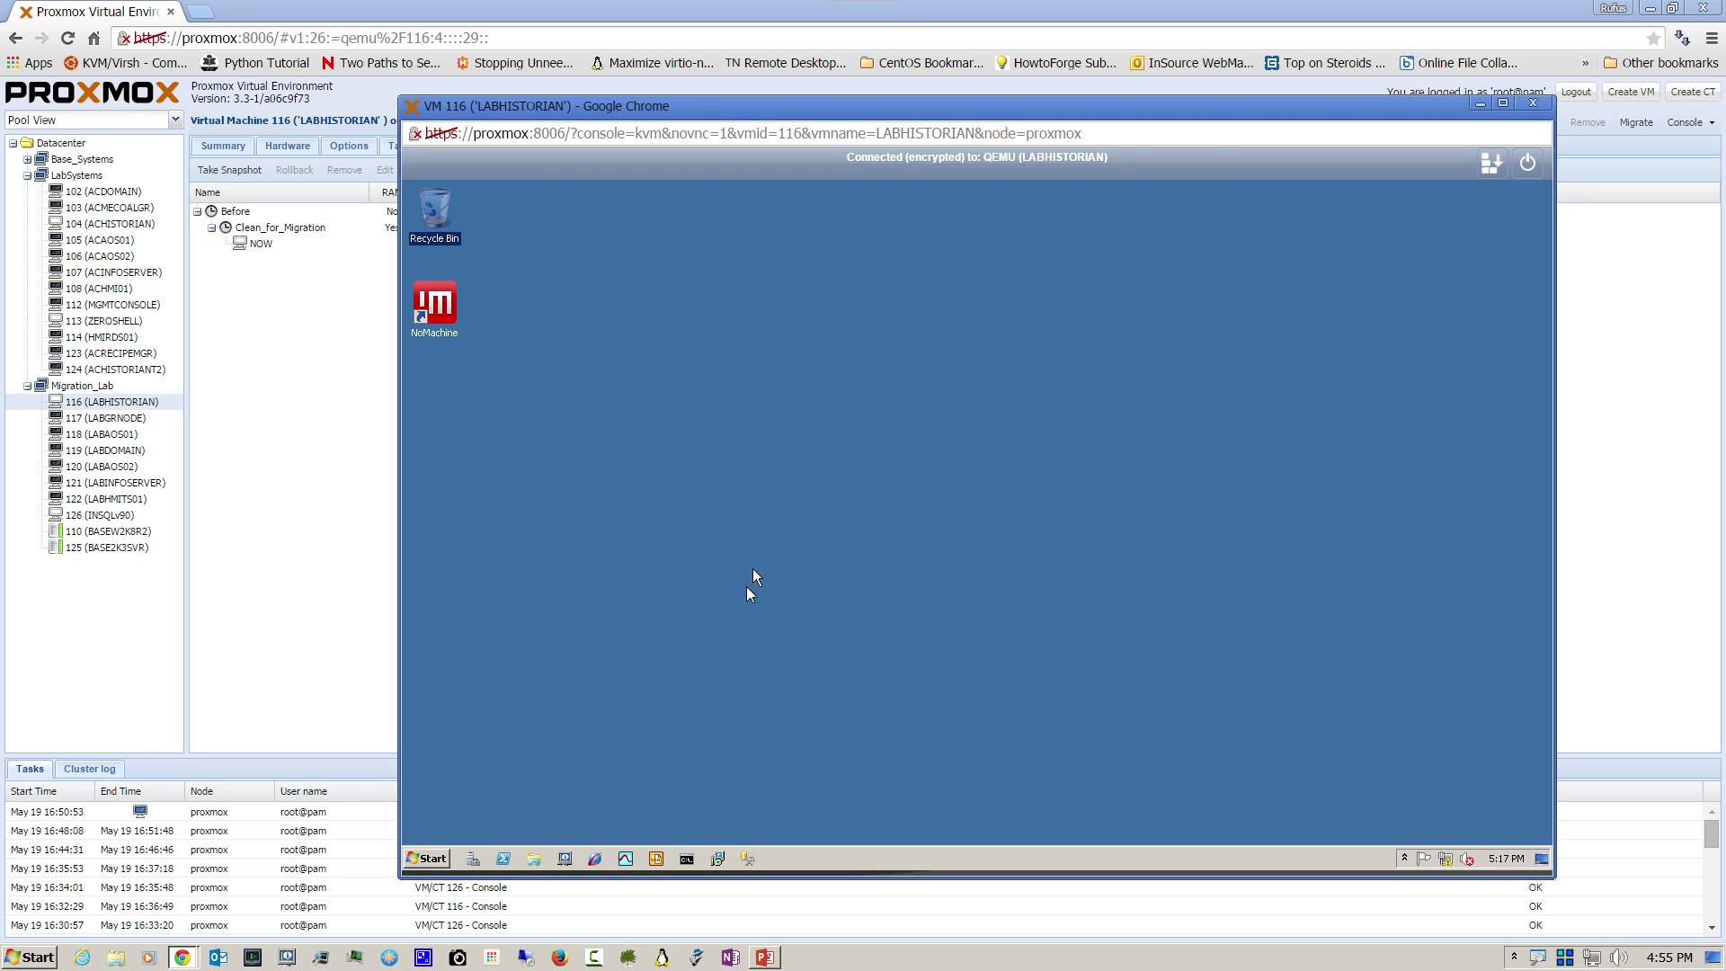
Step: Connect to LABHISTORIAN in SQL Server Management Studio and open the backup settings for the Runtime database
left_click(758, 860)
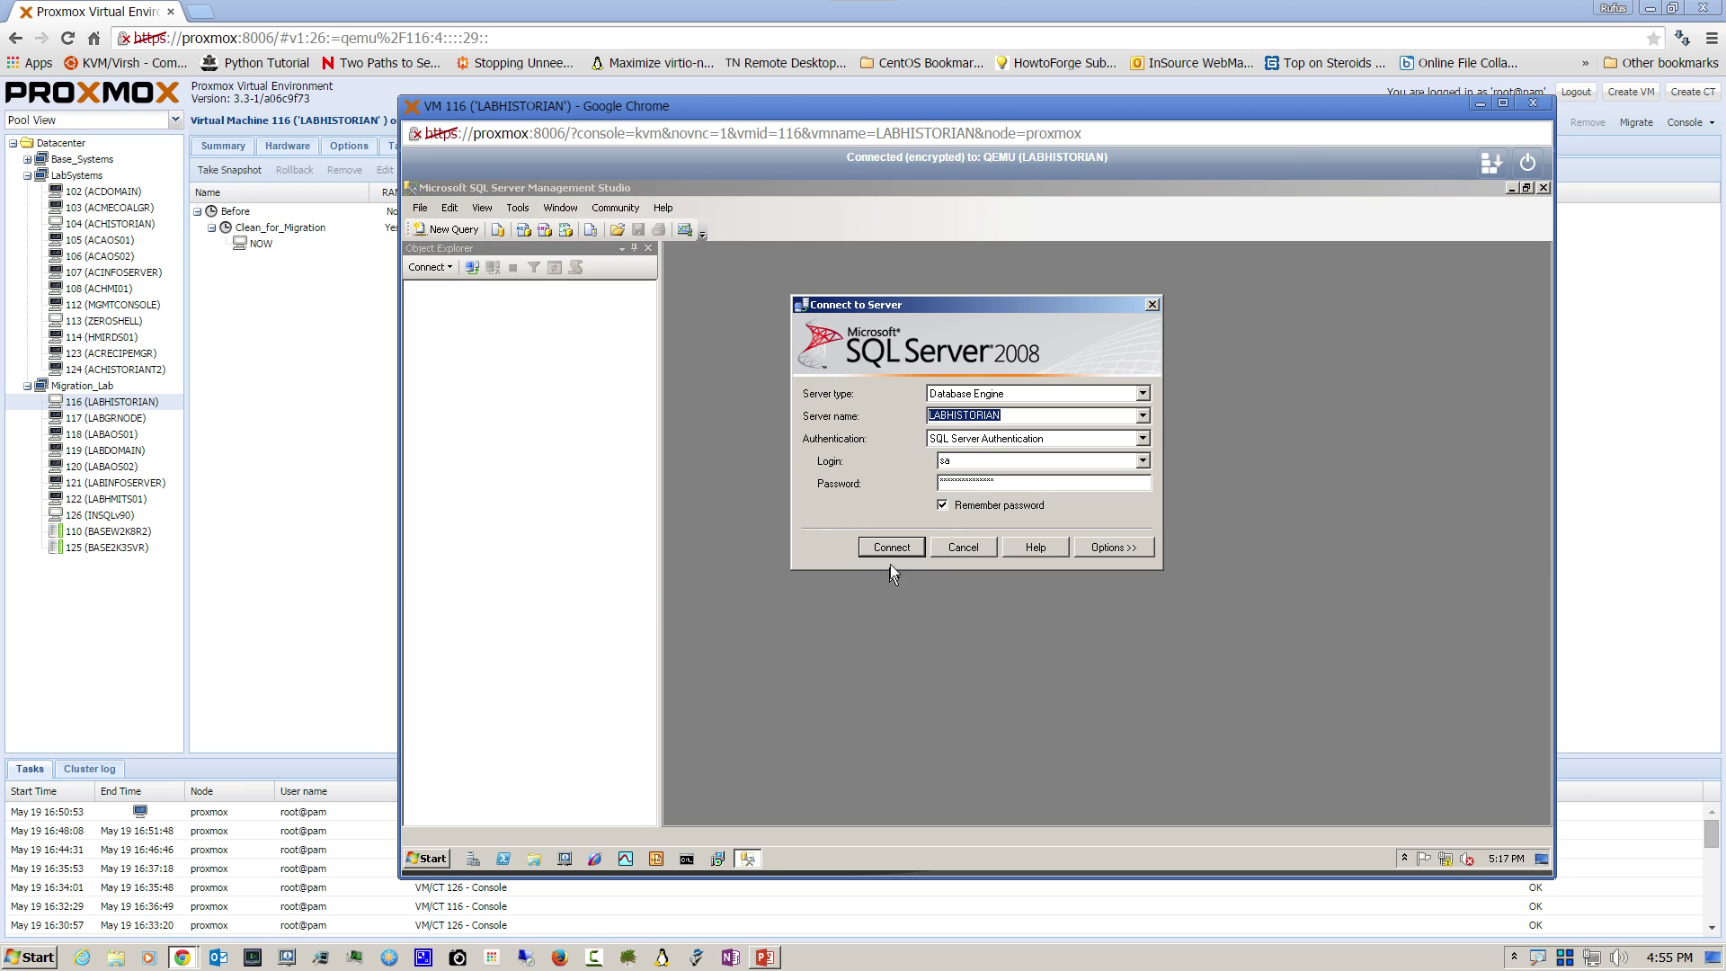
left_click(892, 547)
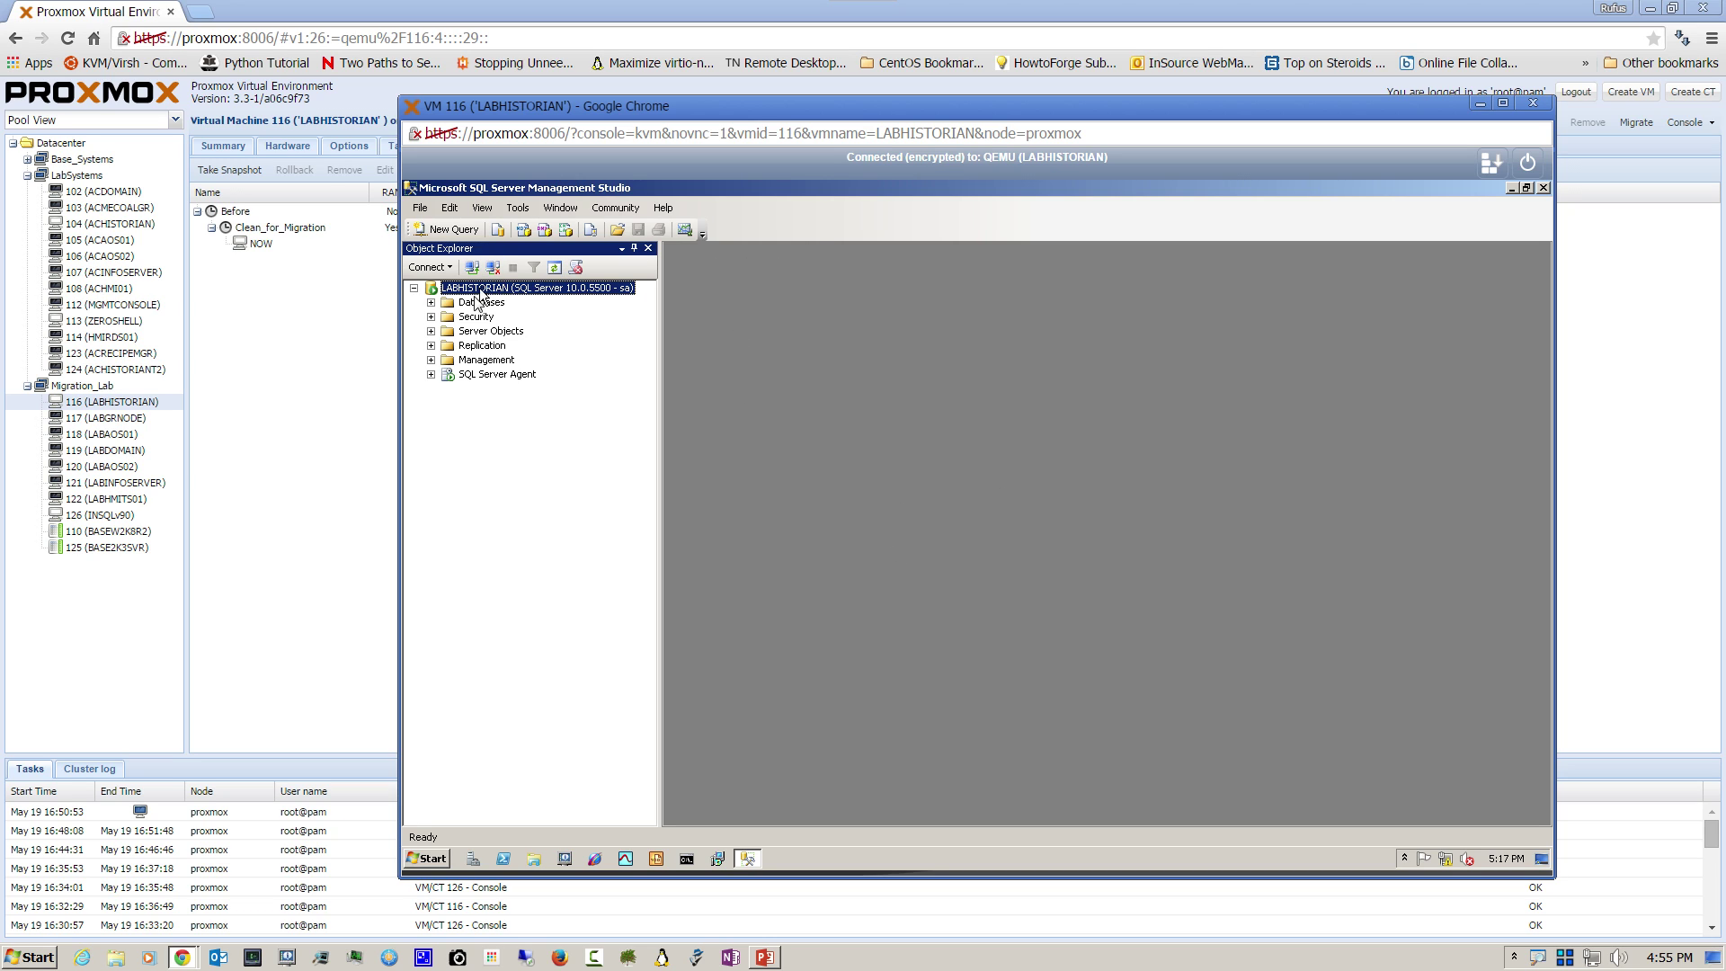
left_click(432, 303)
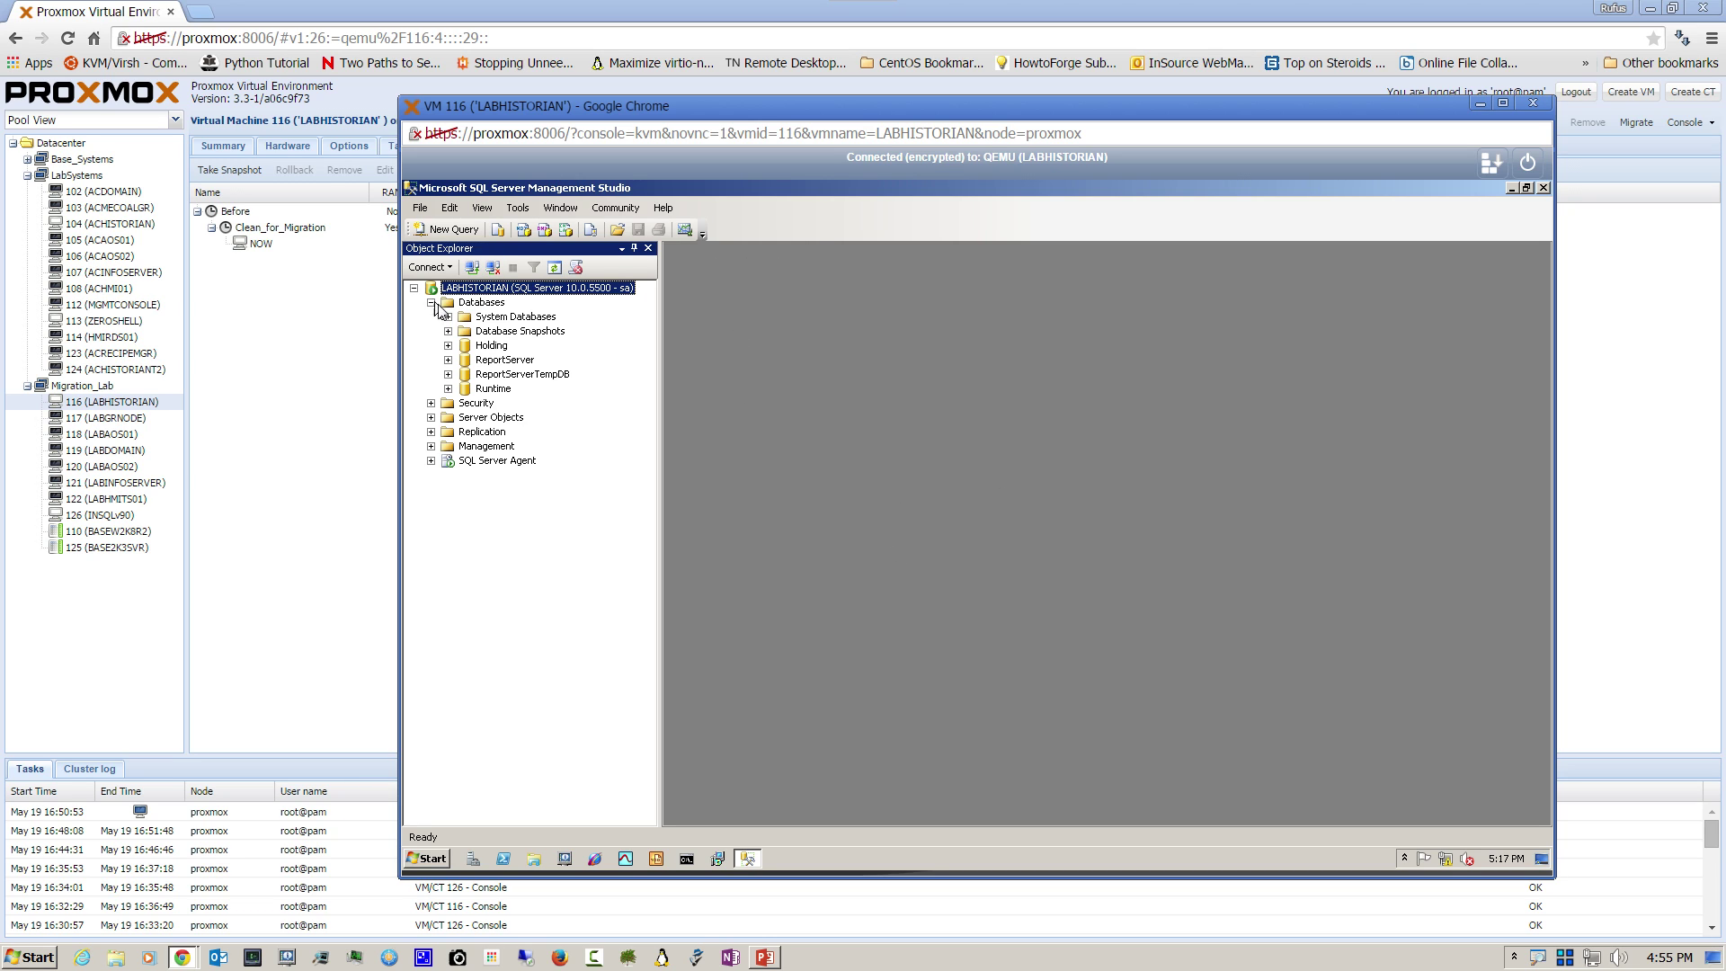
left_click(490, 392)
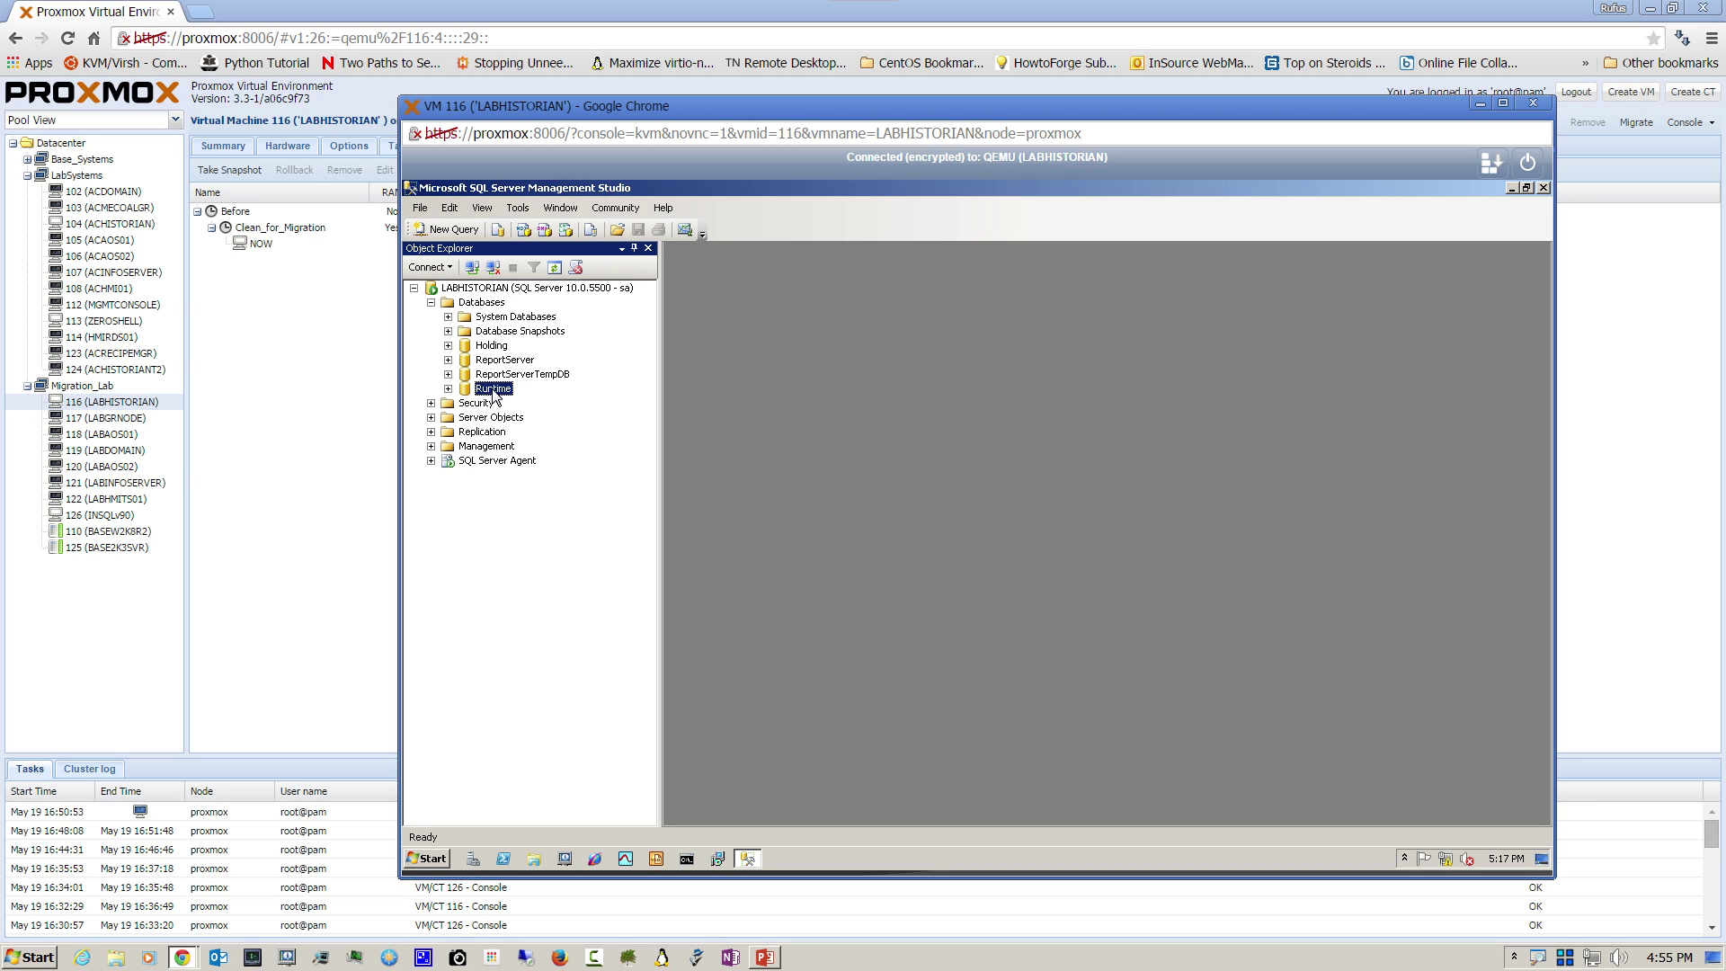
right_click(493, 395)
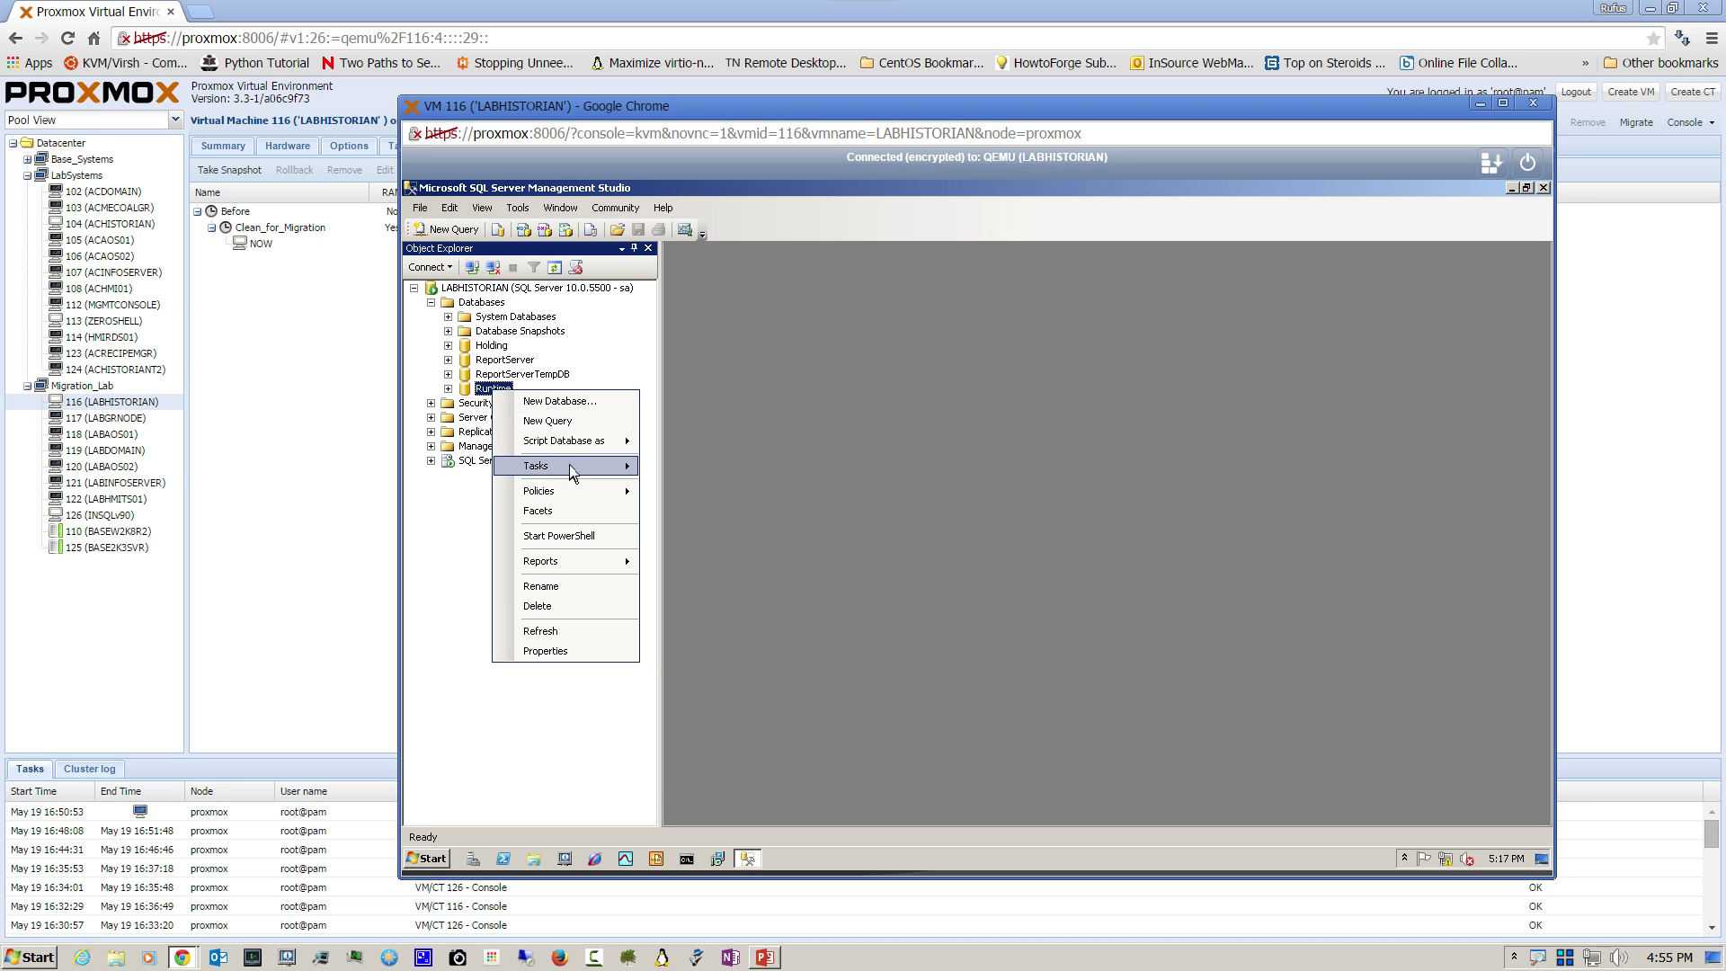
mouse_move(569, 464)
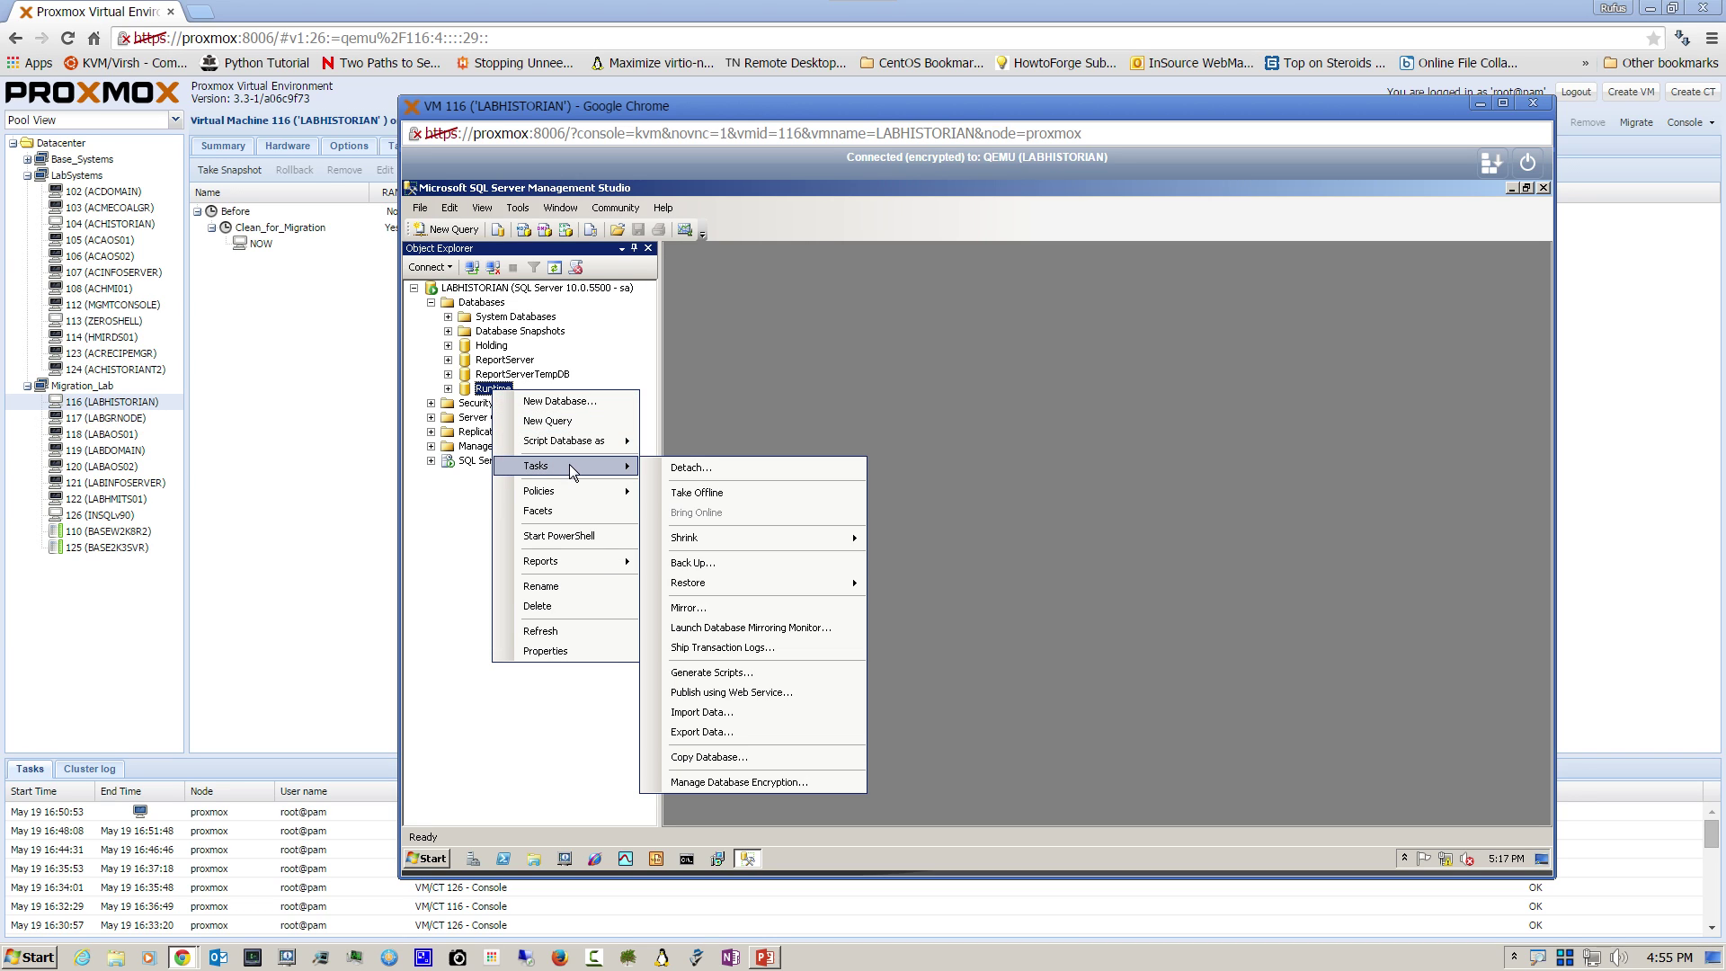
left_click(707, 564)
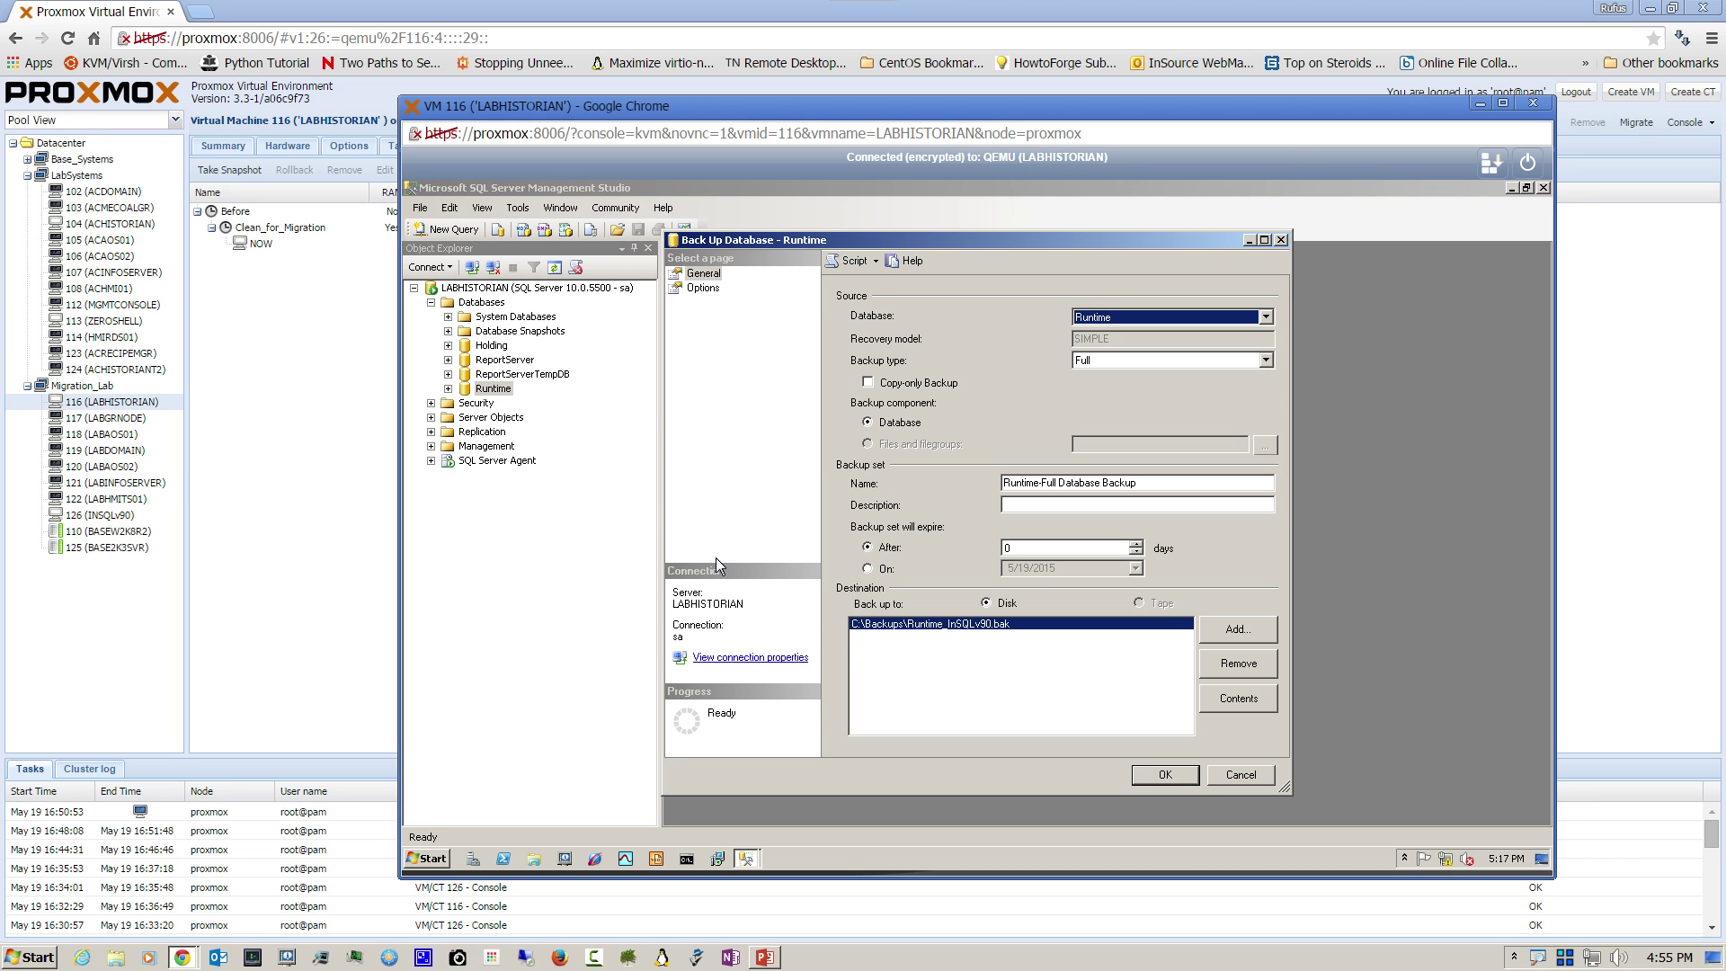
Step: Replace the Runtime backup destination with C:\Backups\Runtime_Historian2012R2.bak
left_click(1237, 664)
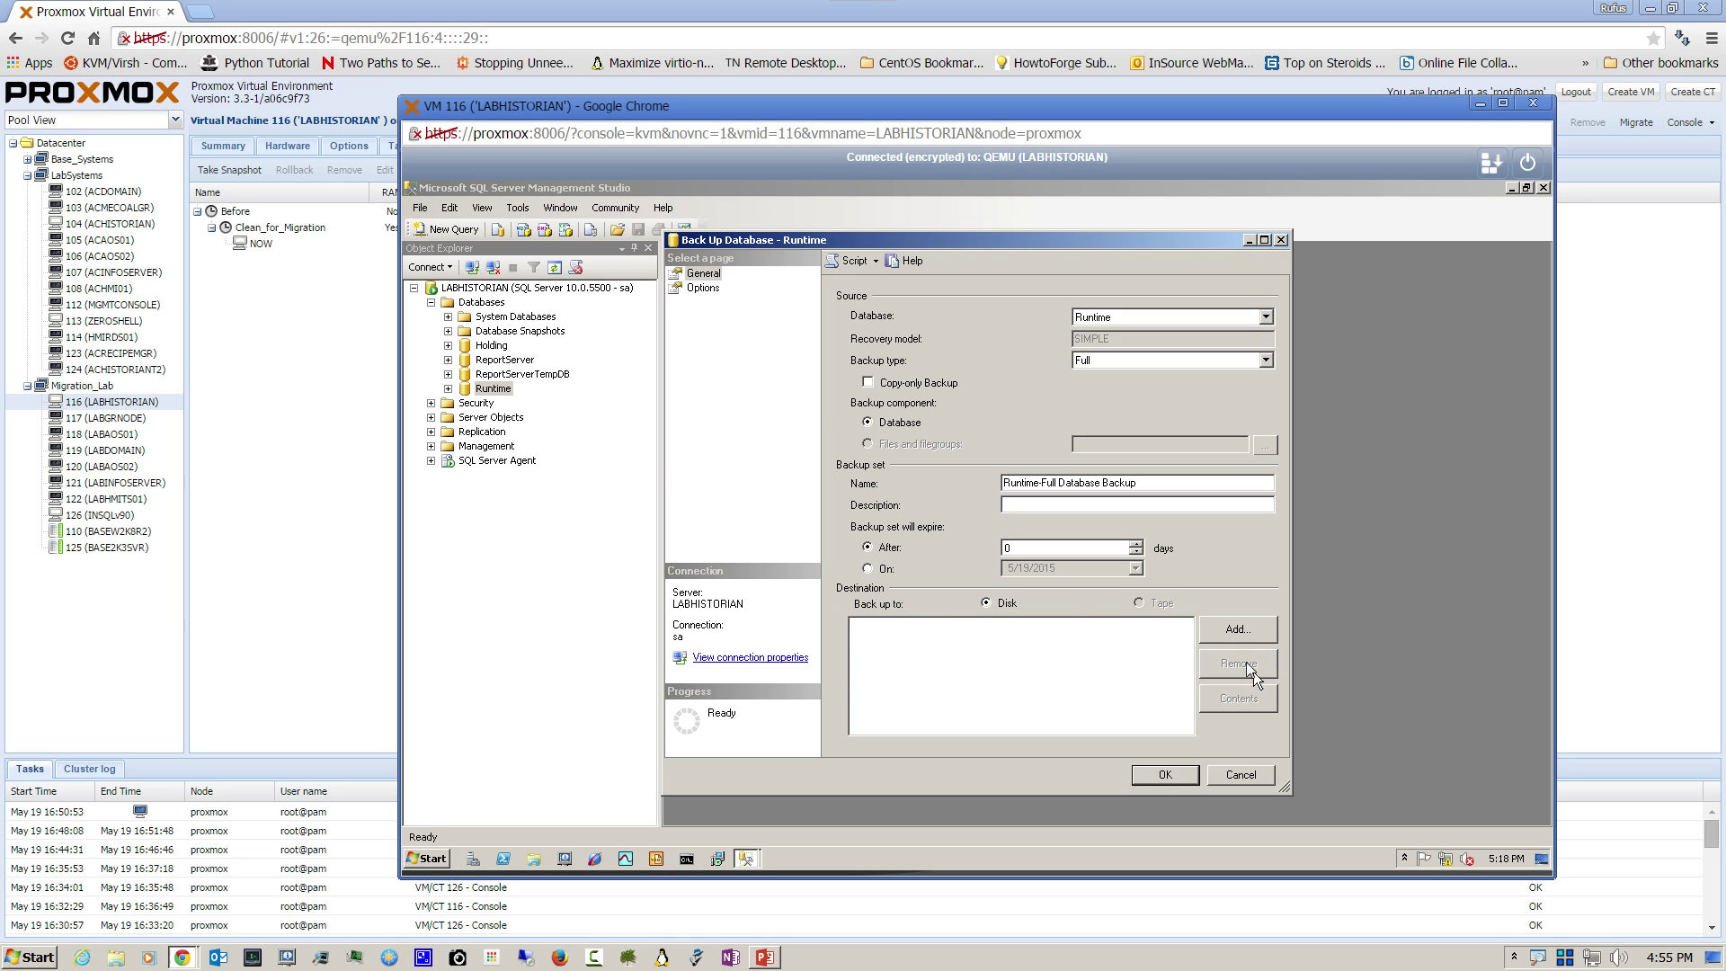
left_click(1237, 632)
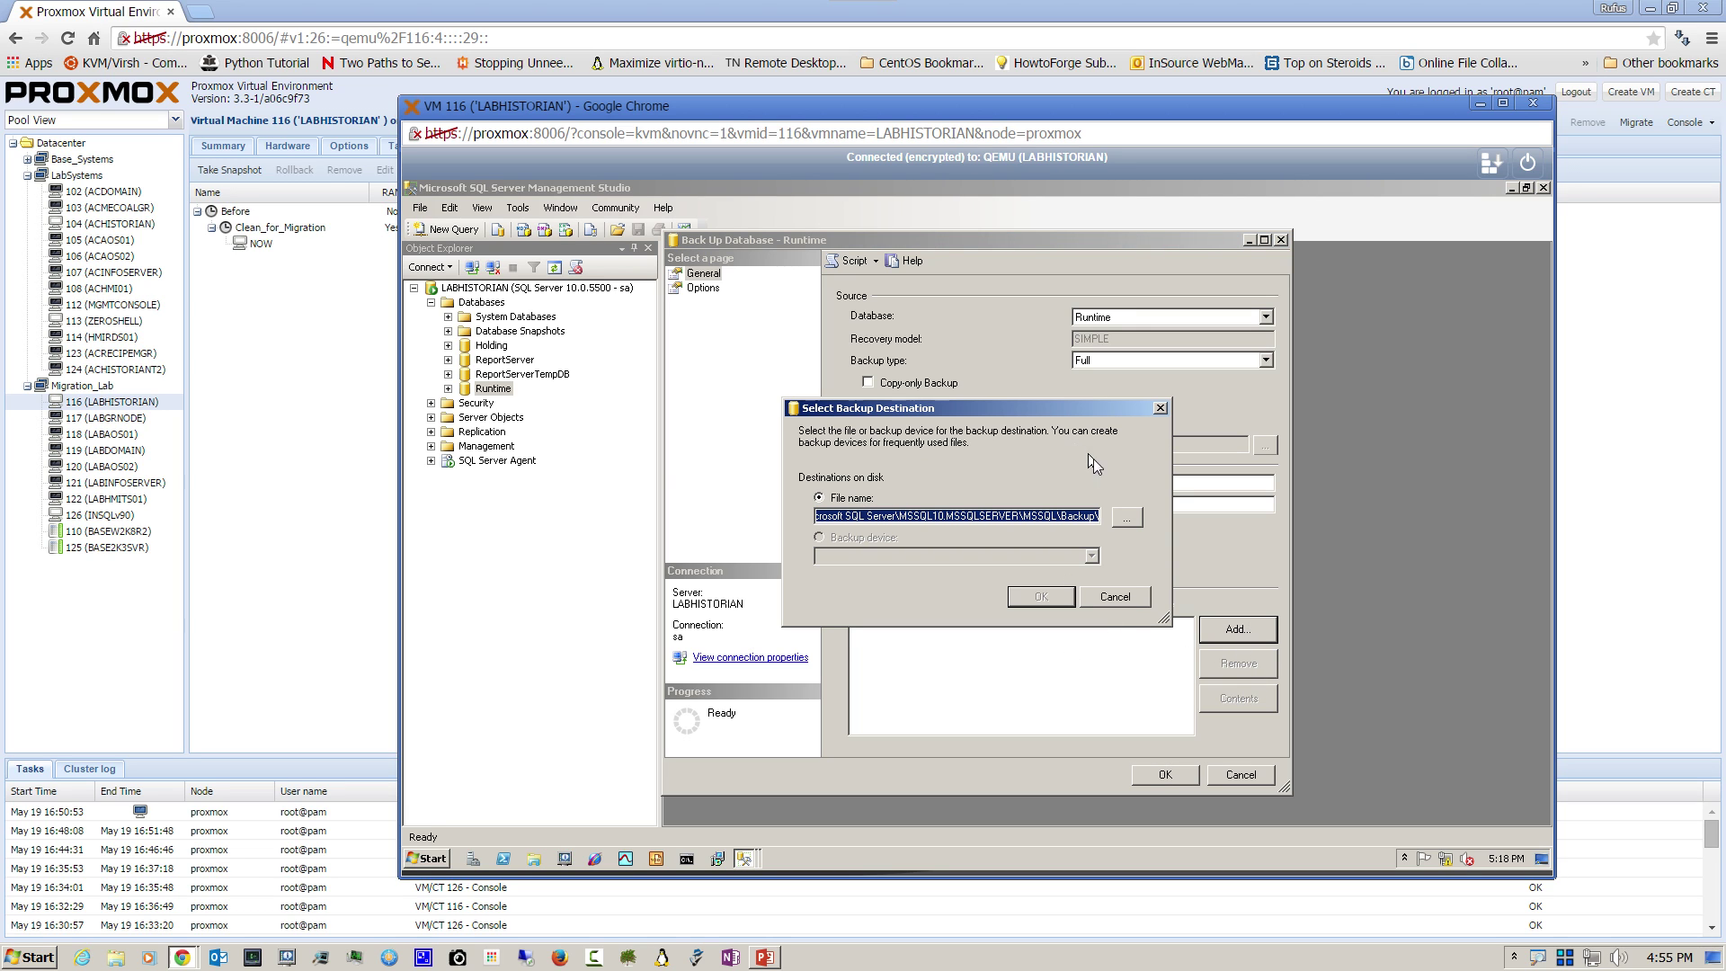
left_click(1129, 518)
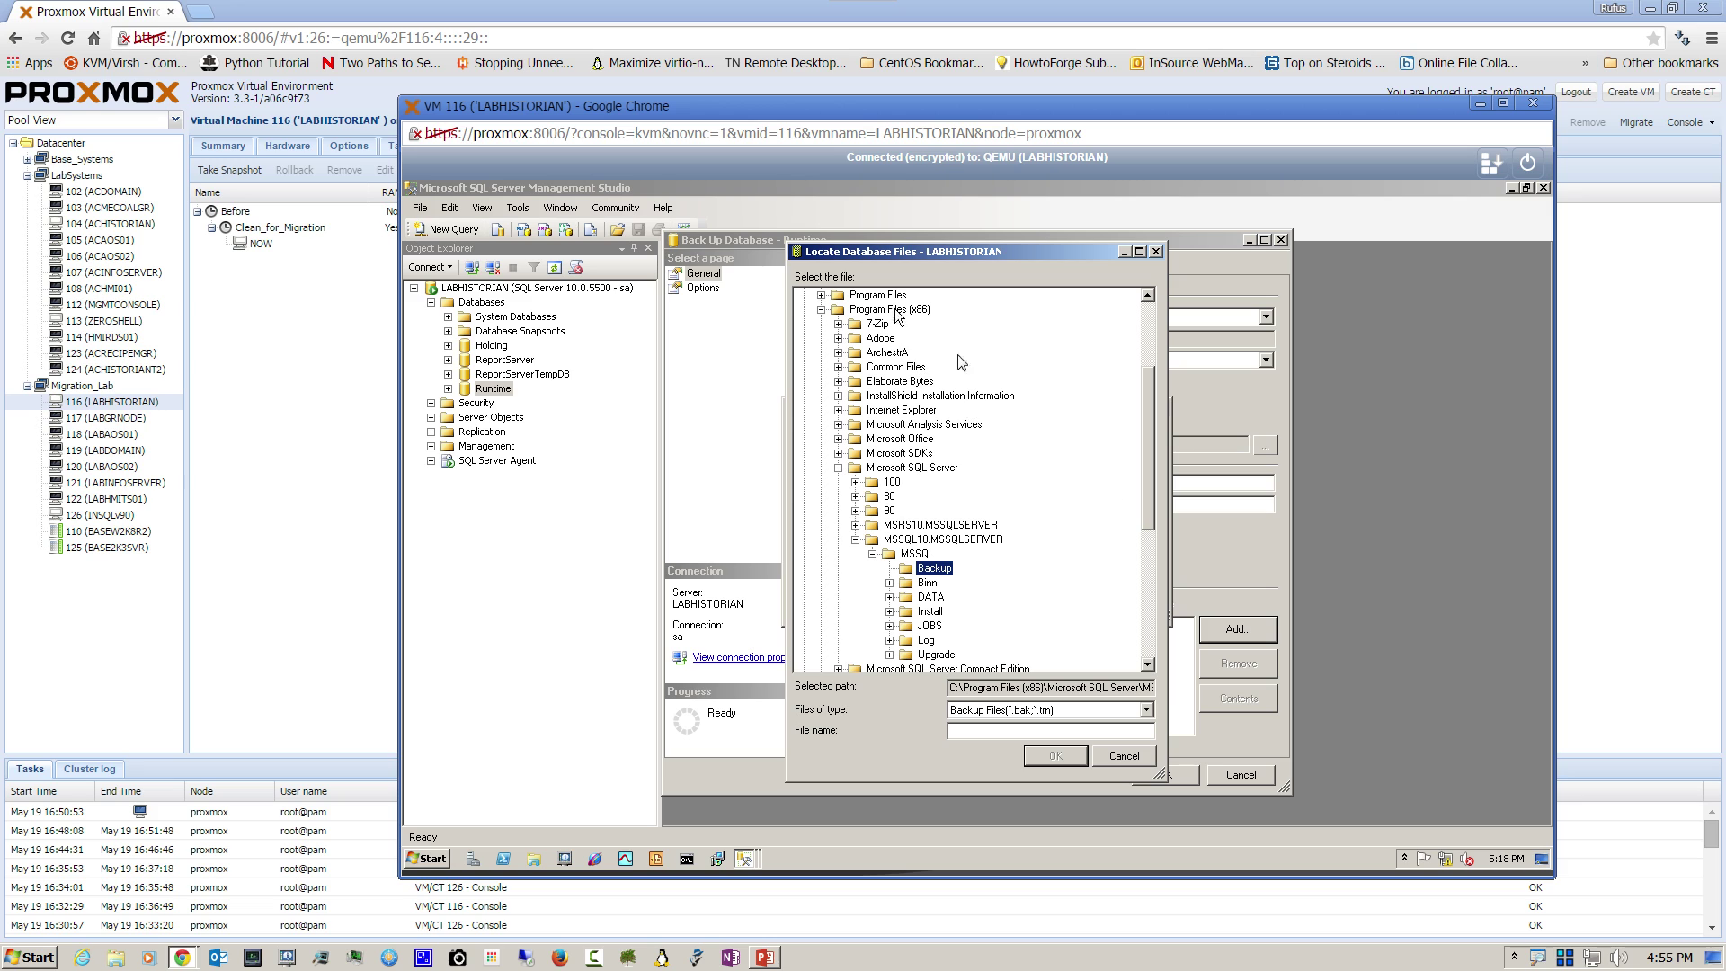
scroll(1131, 378, "up", 3)
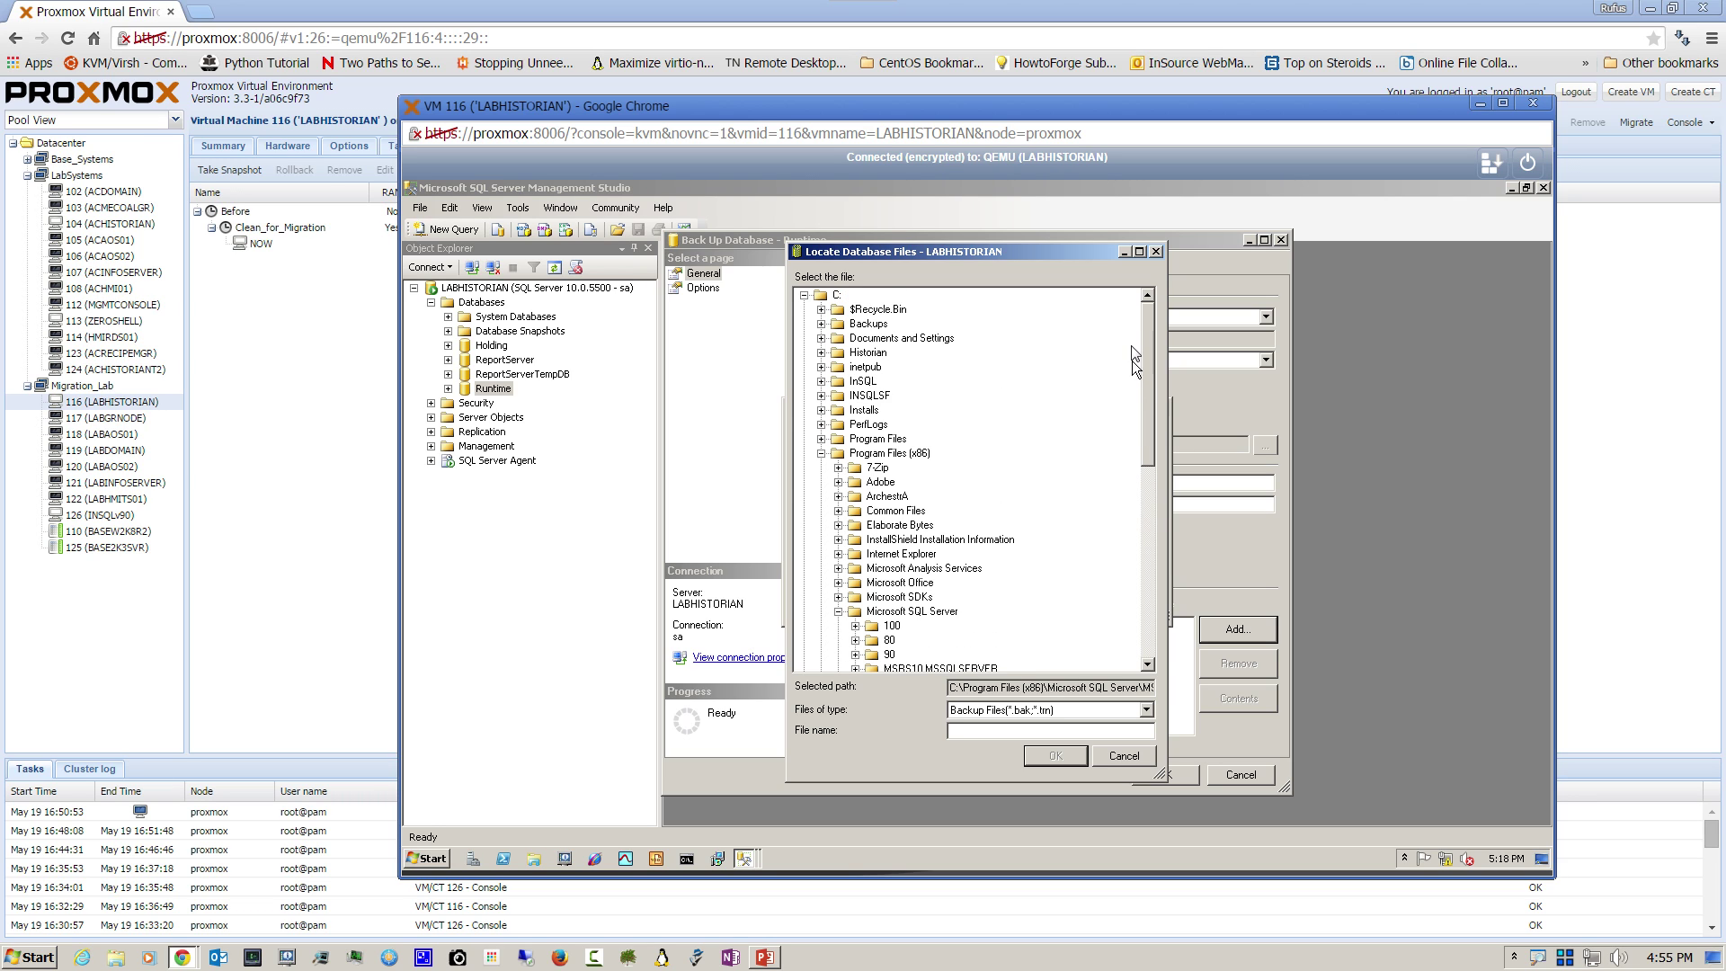
left_click(868, 325)
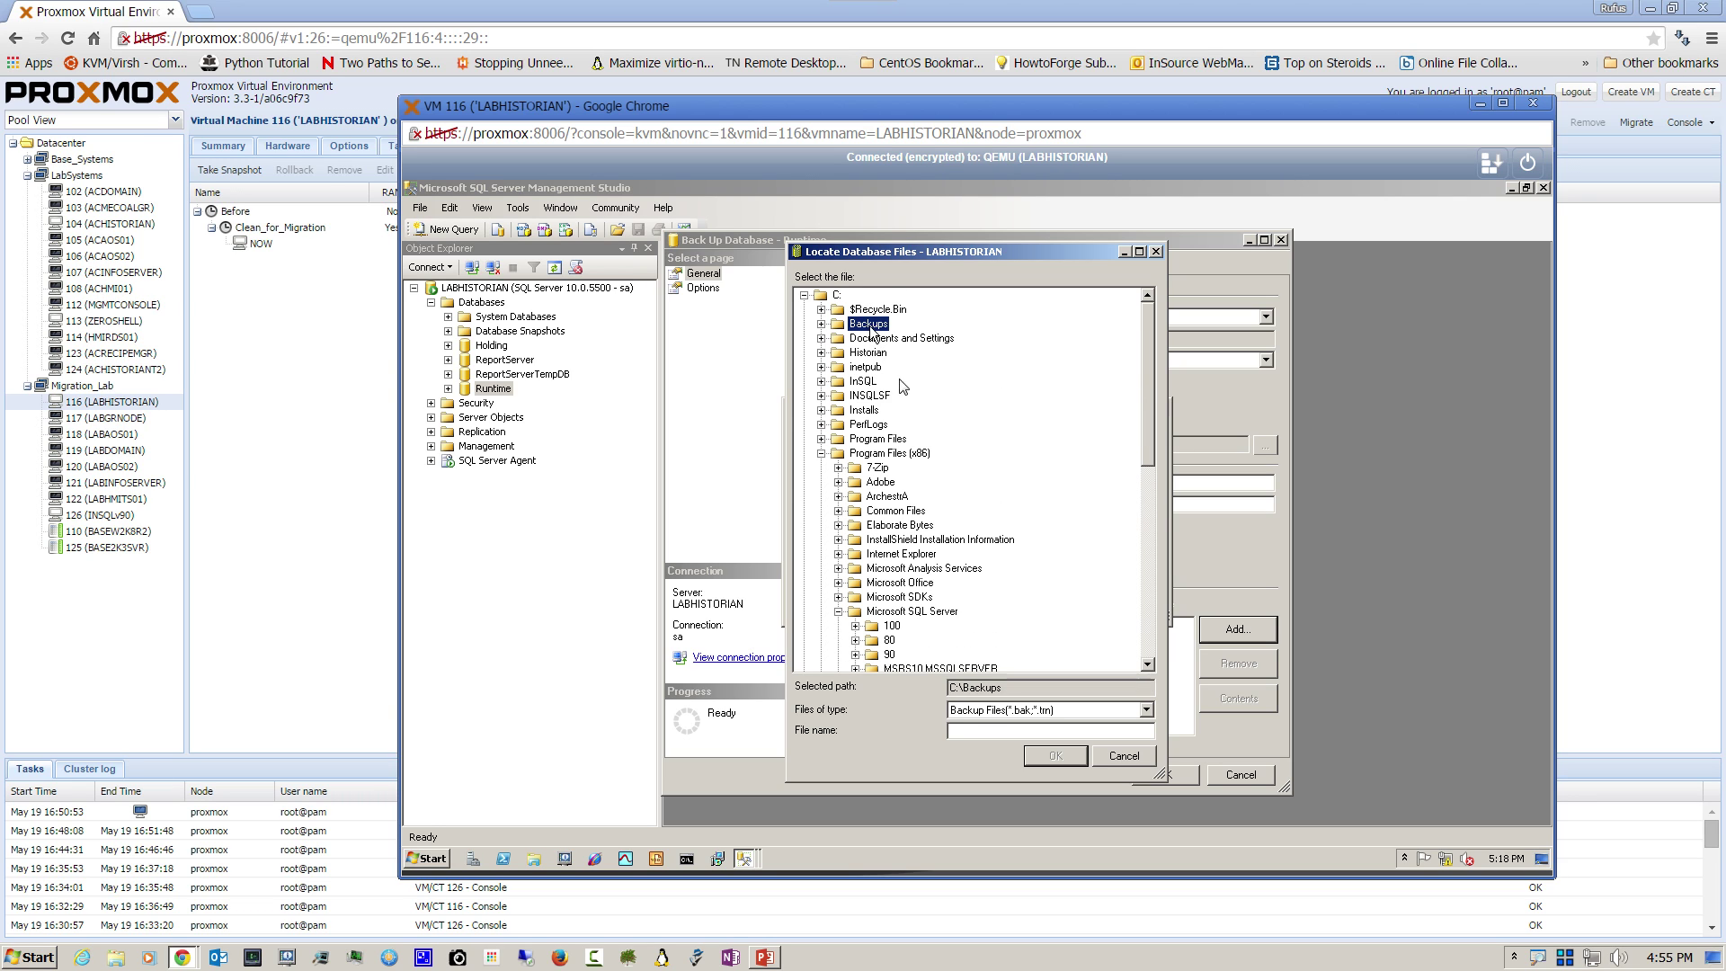
left_click(976, 731)
type("Runtime_Historian2012")
type("R2.bak")
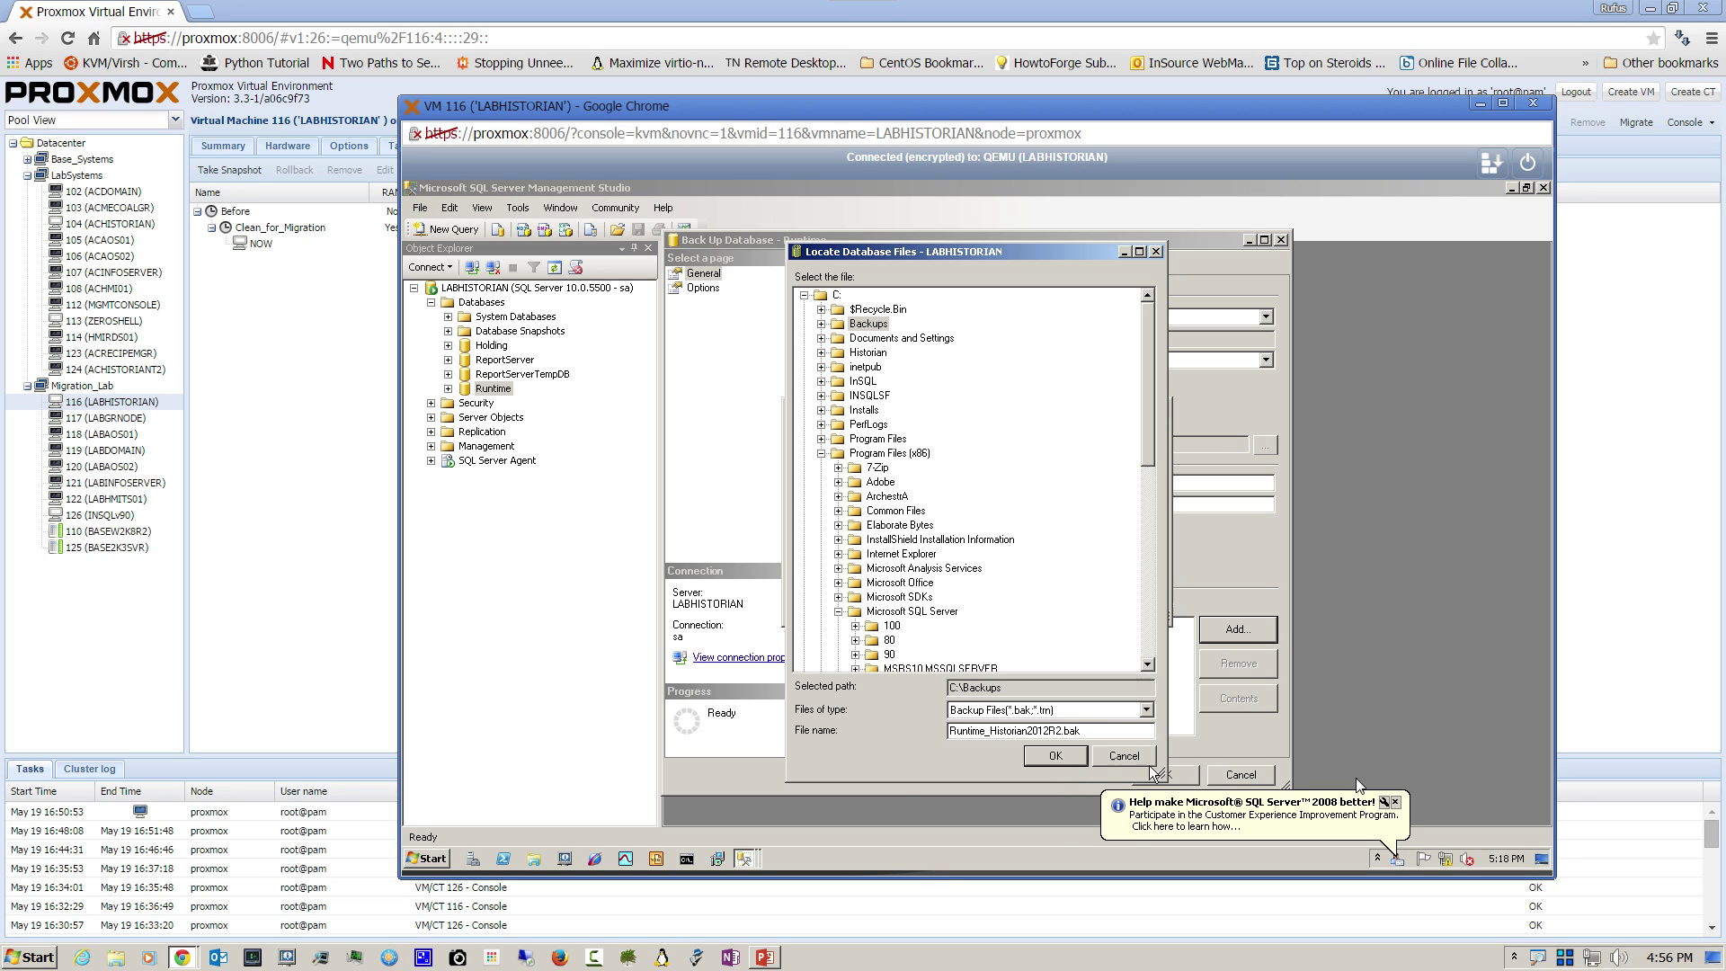
left_click(1064, 754)
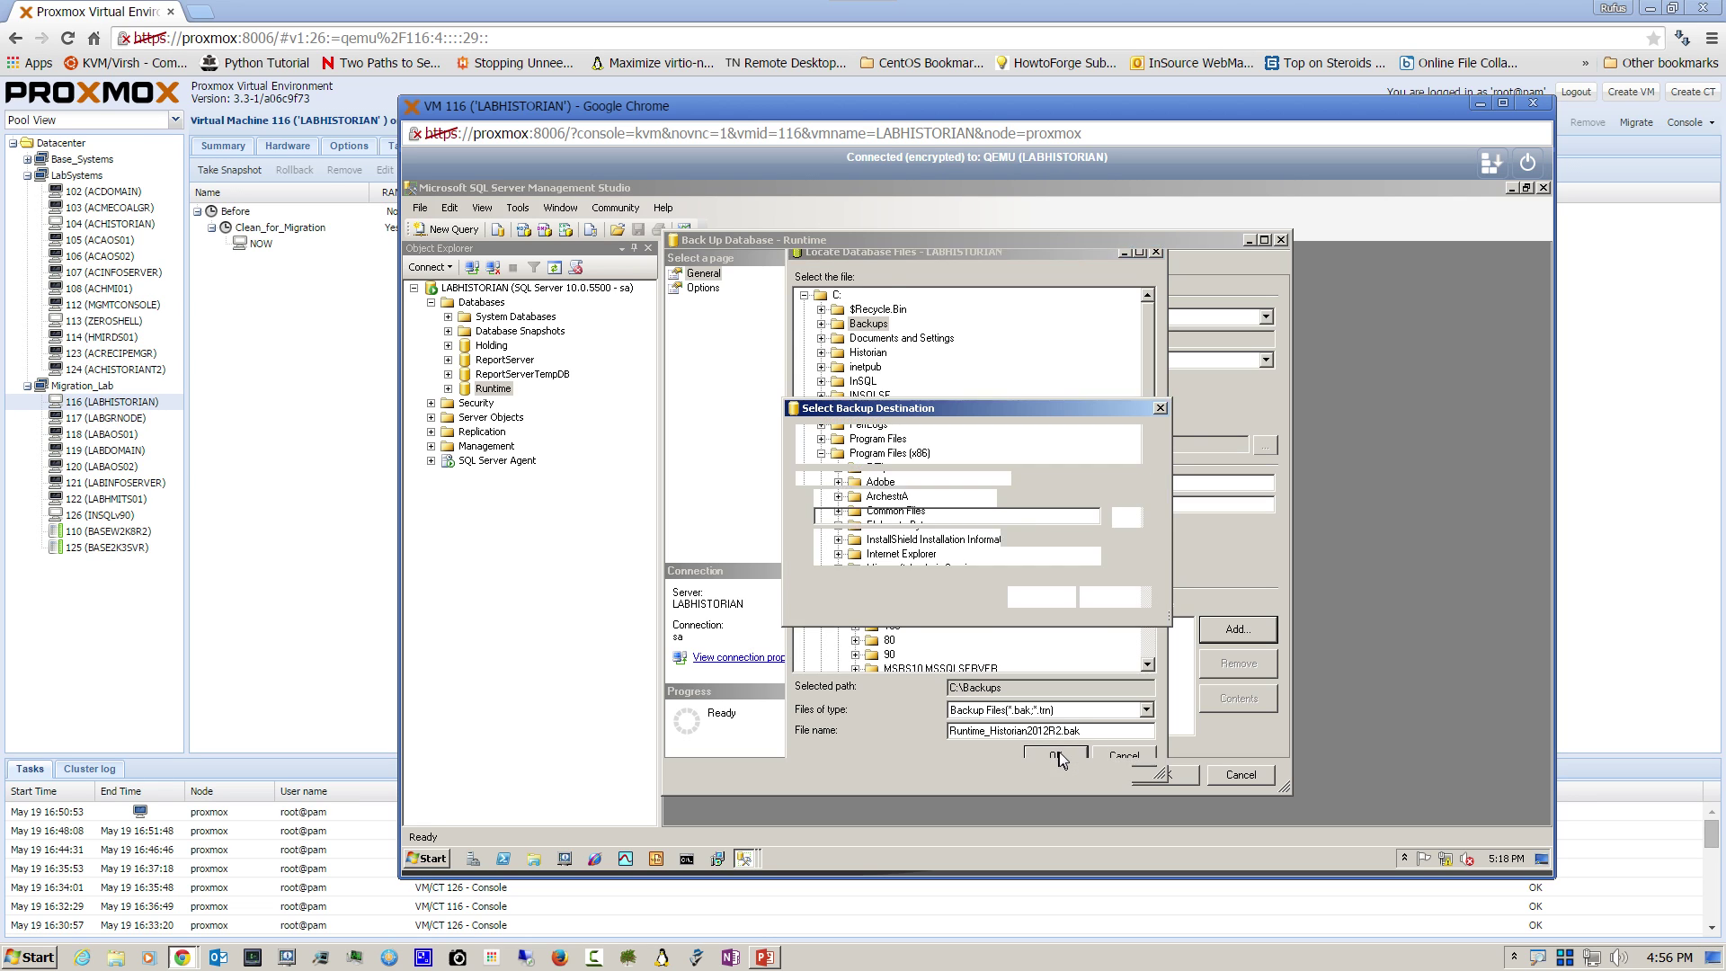
left_click(1041, 597)
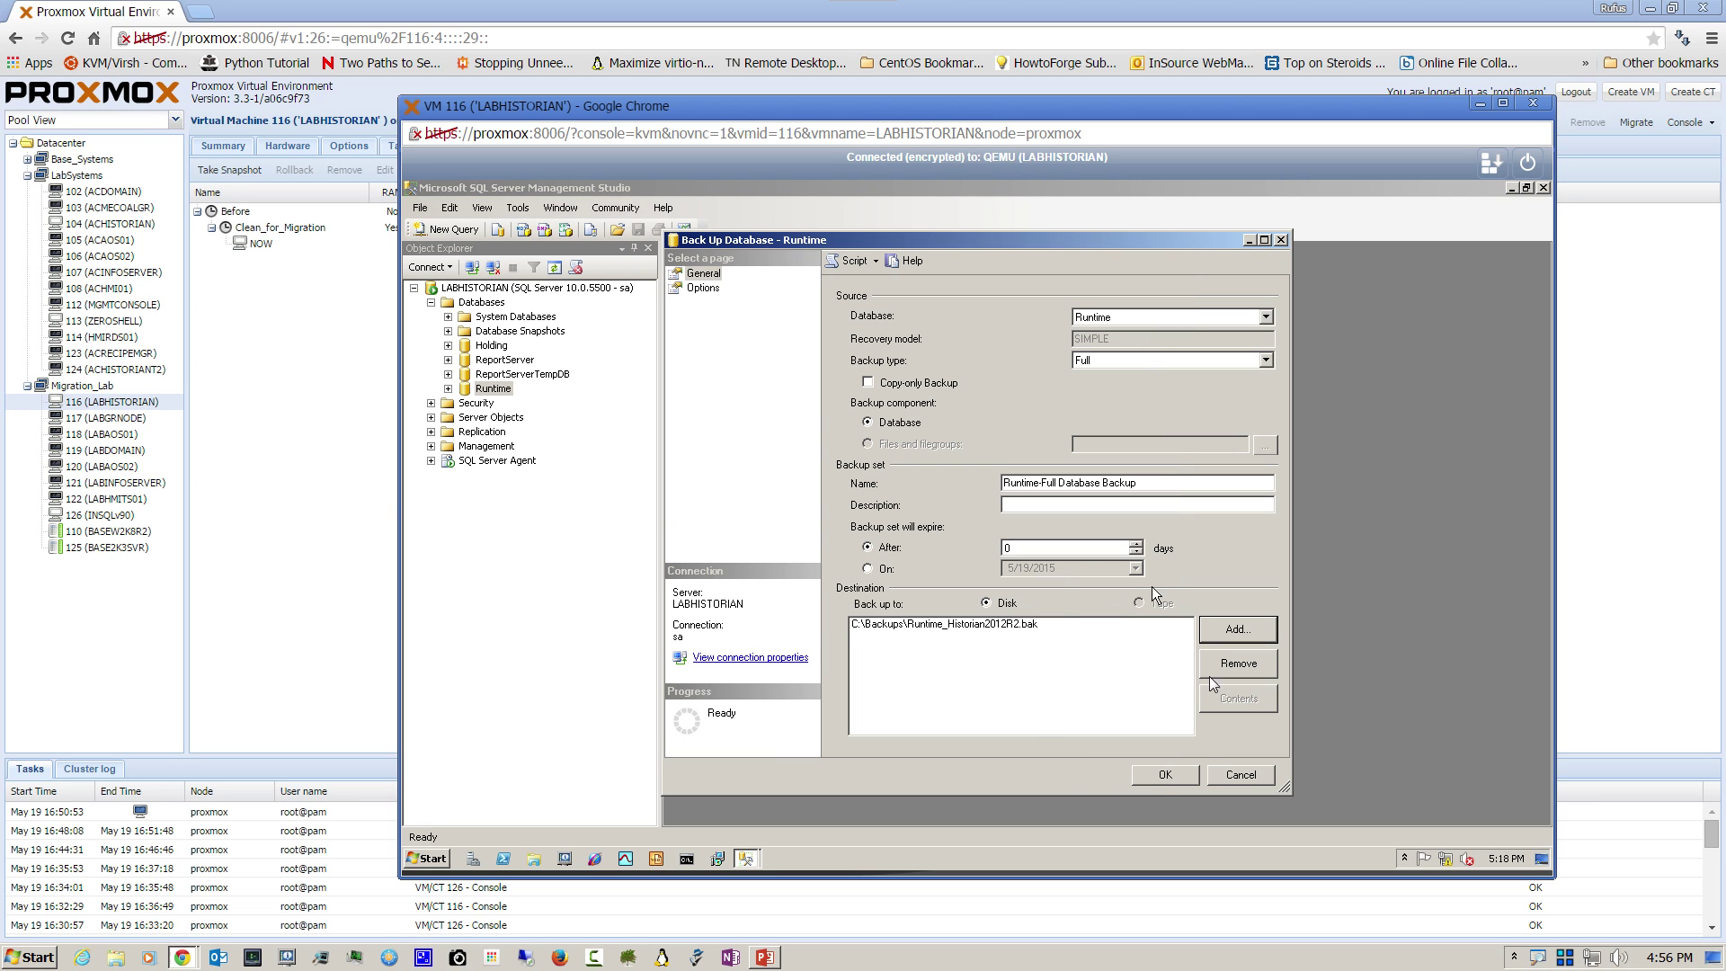
Step: Run the full backup of the Runtime database and close Management Studio
left_click(1156, 776)
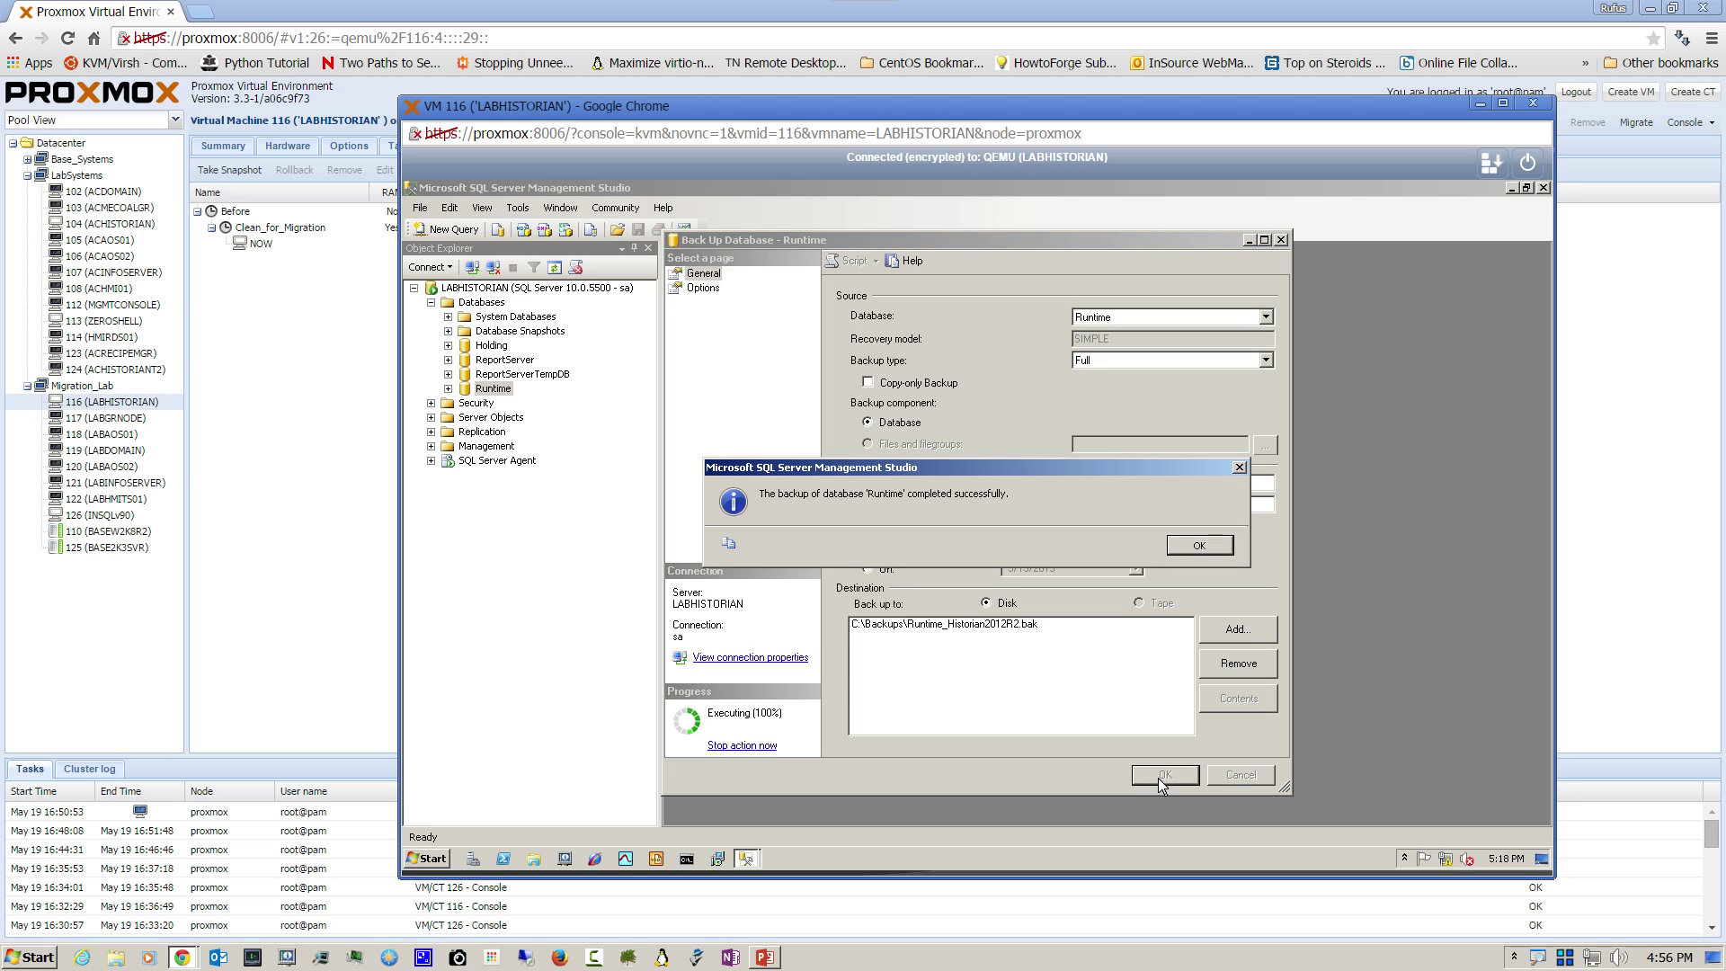
left_click(1223, 541)
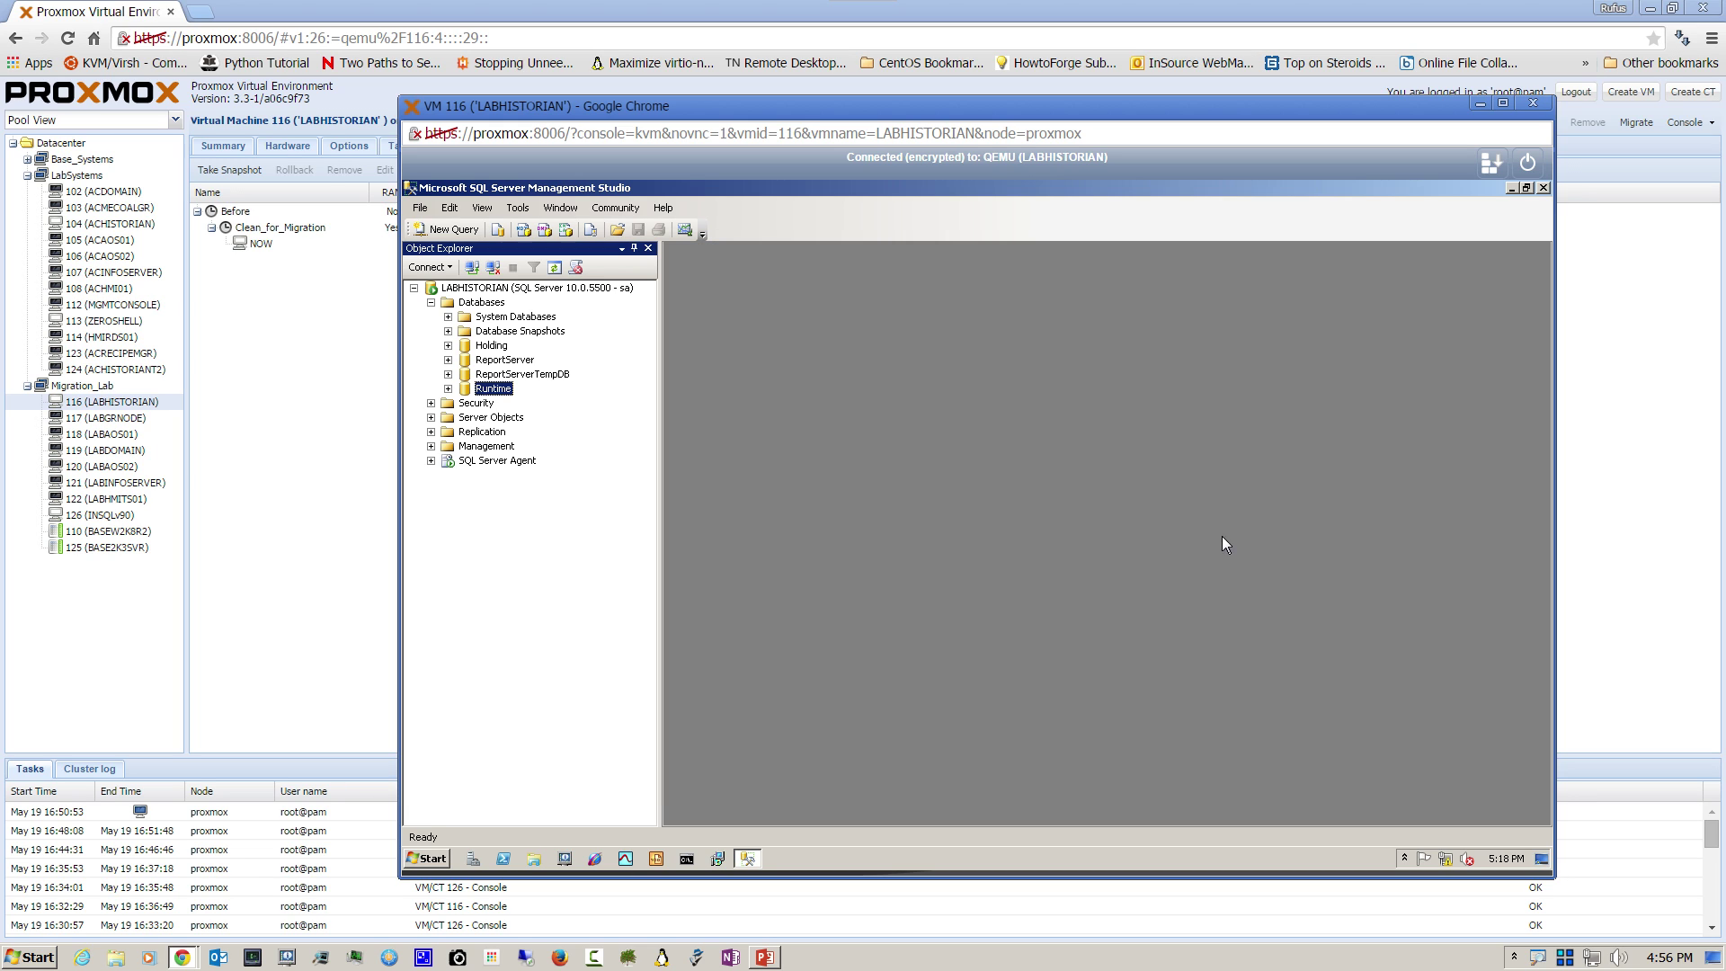
left_click(1543, 189)
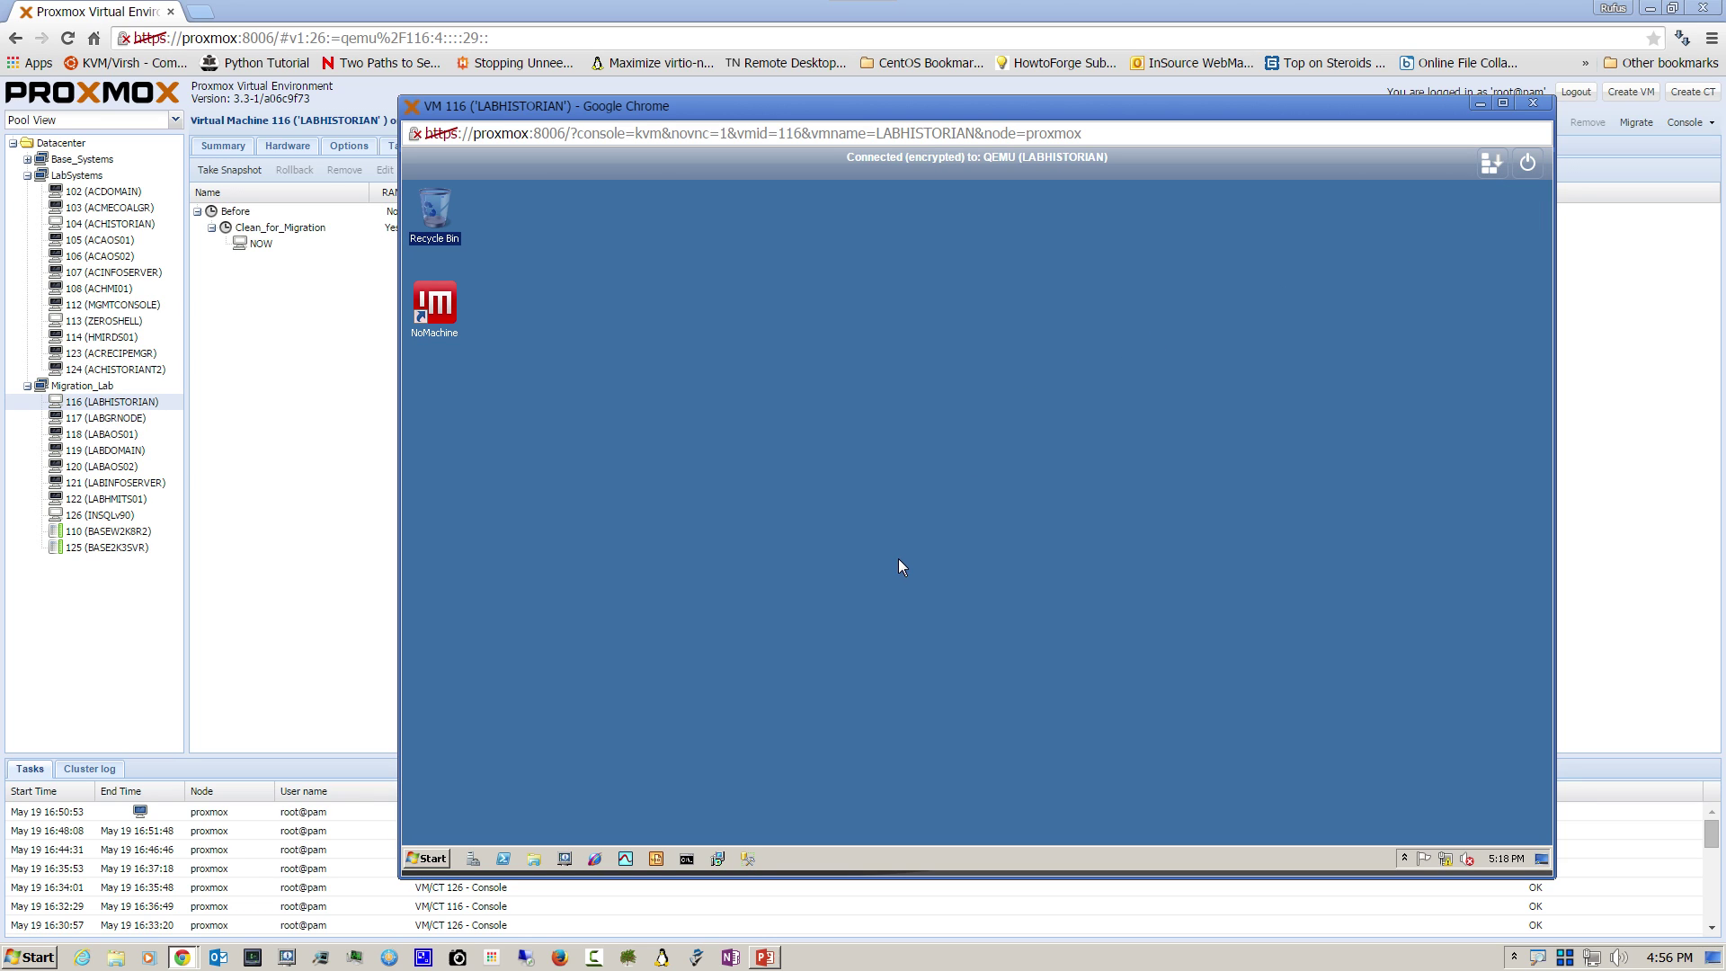
Step: Close the LABHISTORIAN console, reopen it from the virtual machine list, and move its window toward the middle of the page
left_click(1533, 102)
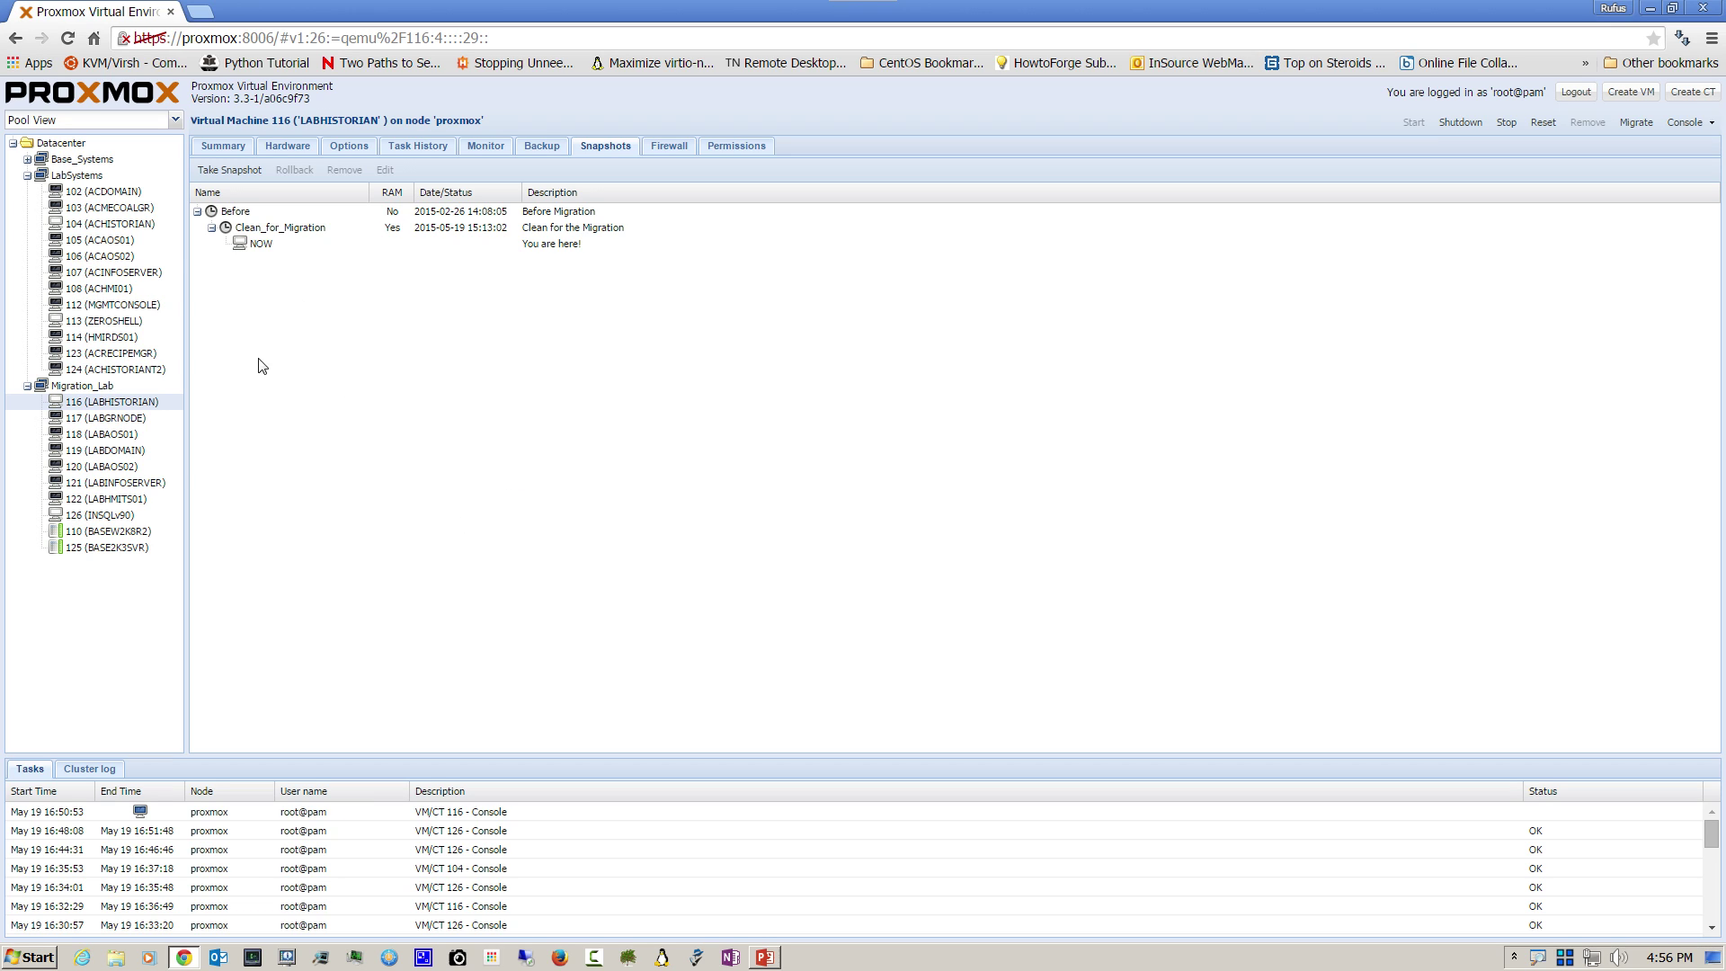
right_click(97, 406)
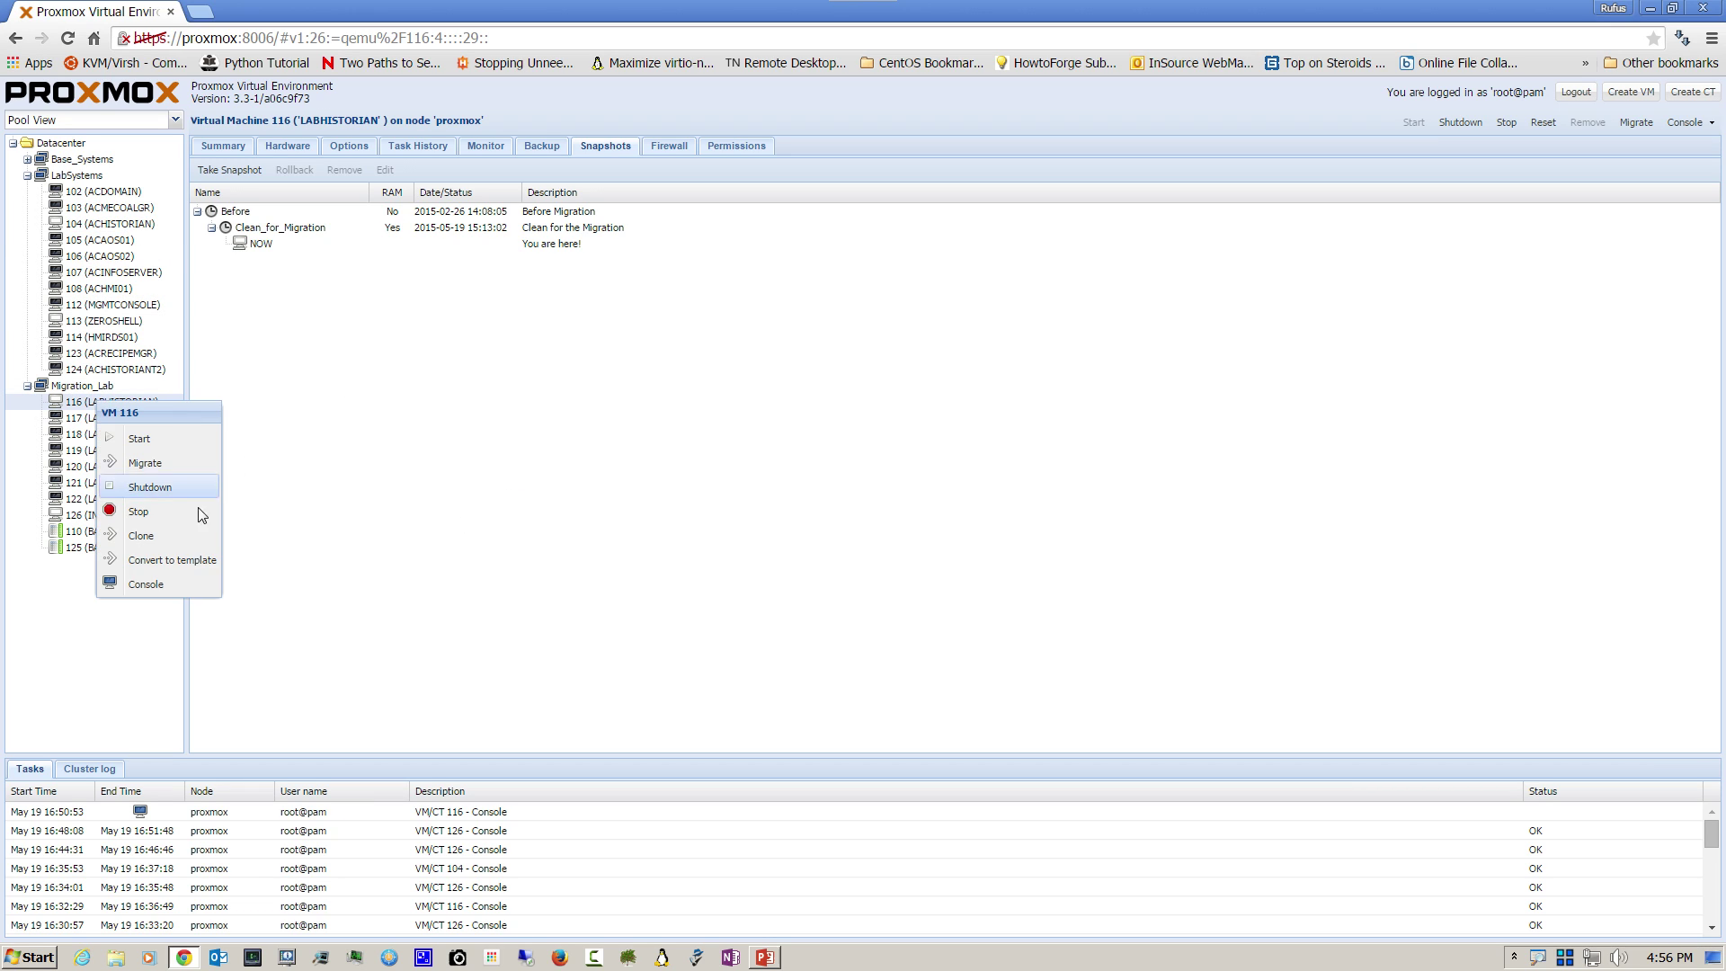
left_click(145, 596)
left_click_drag(405, 13, 794, 128)
Step: Open C:\Backups in Windows Explorer and copy Runtime_Historian2012R2.bak
left_click(522, 879)
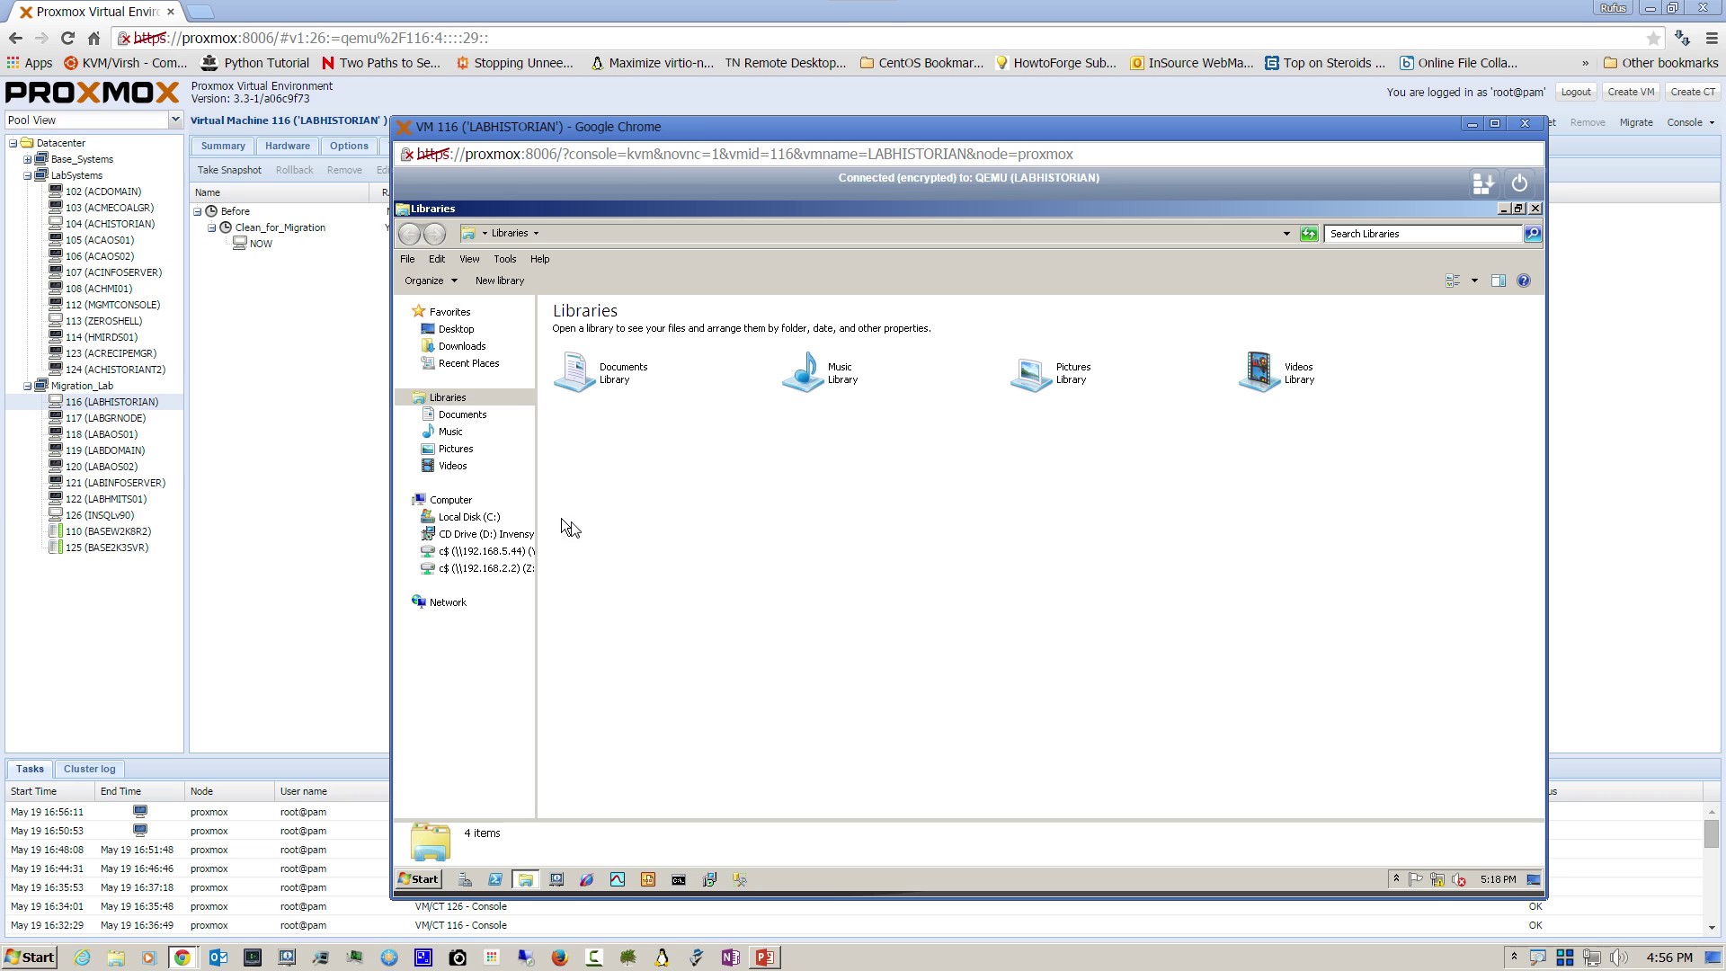
left_click(486, 522)
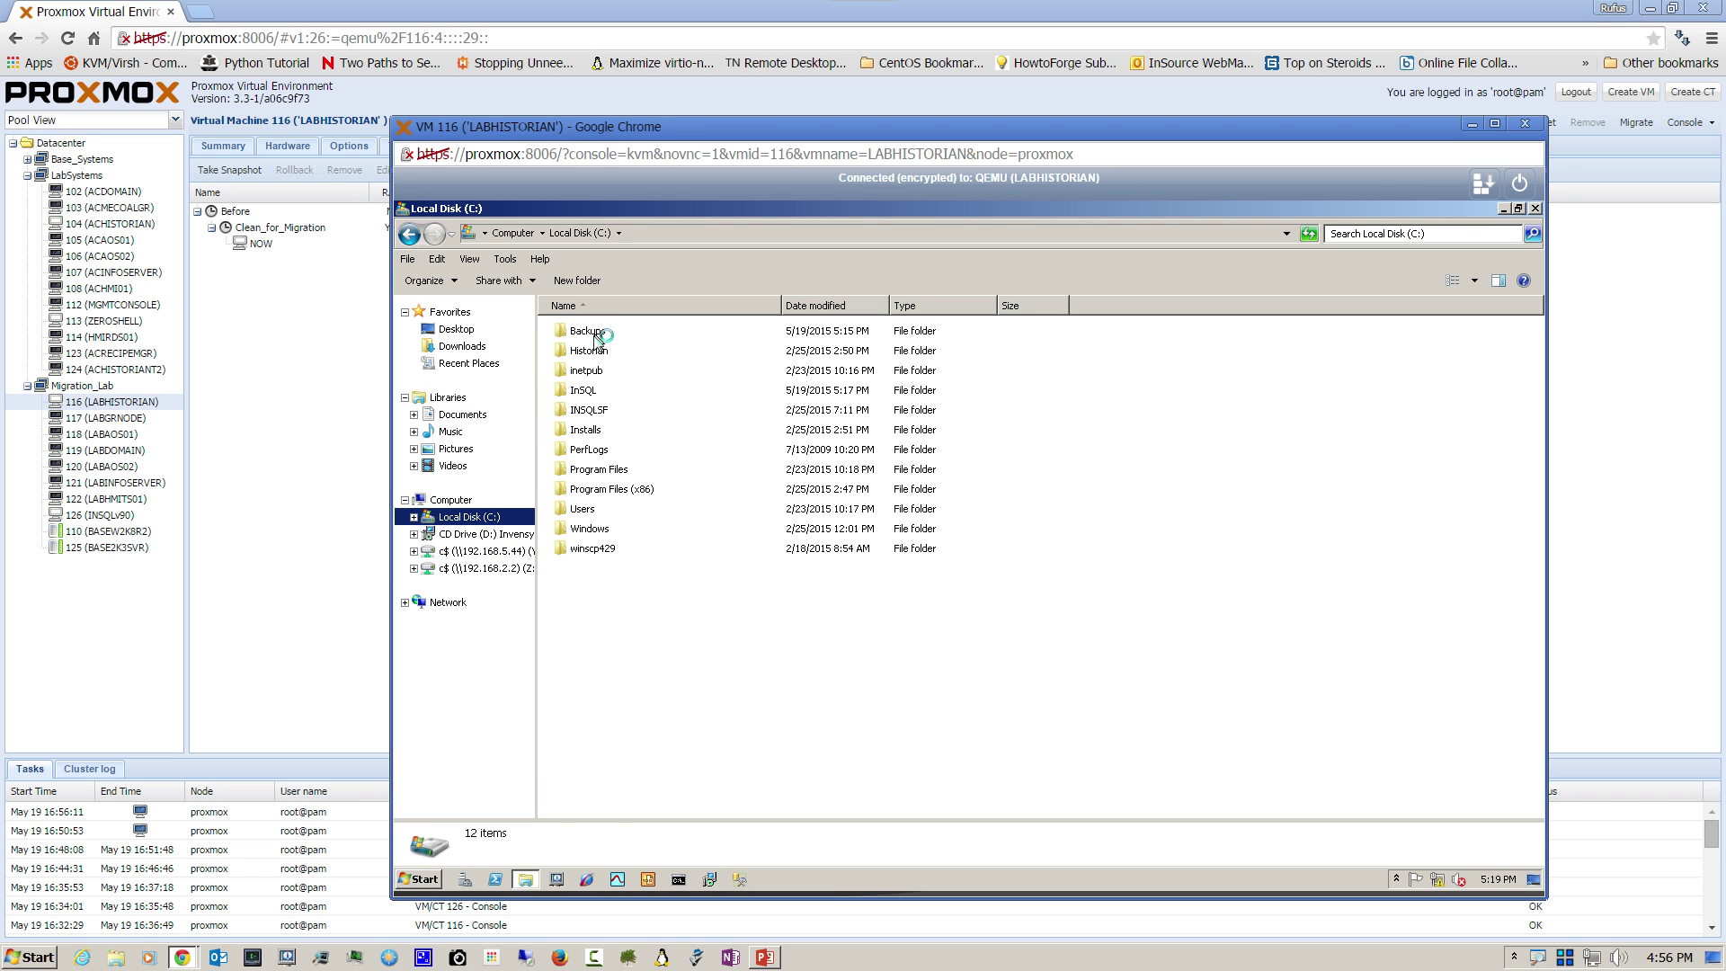
double_click(597, 332)
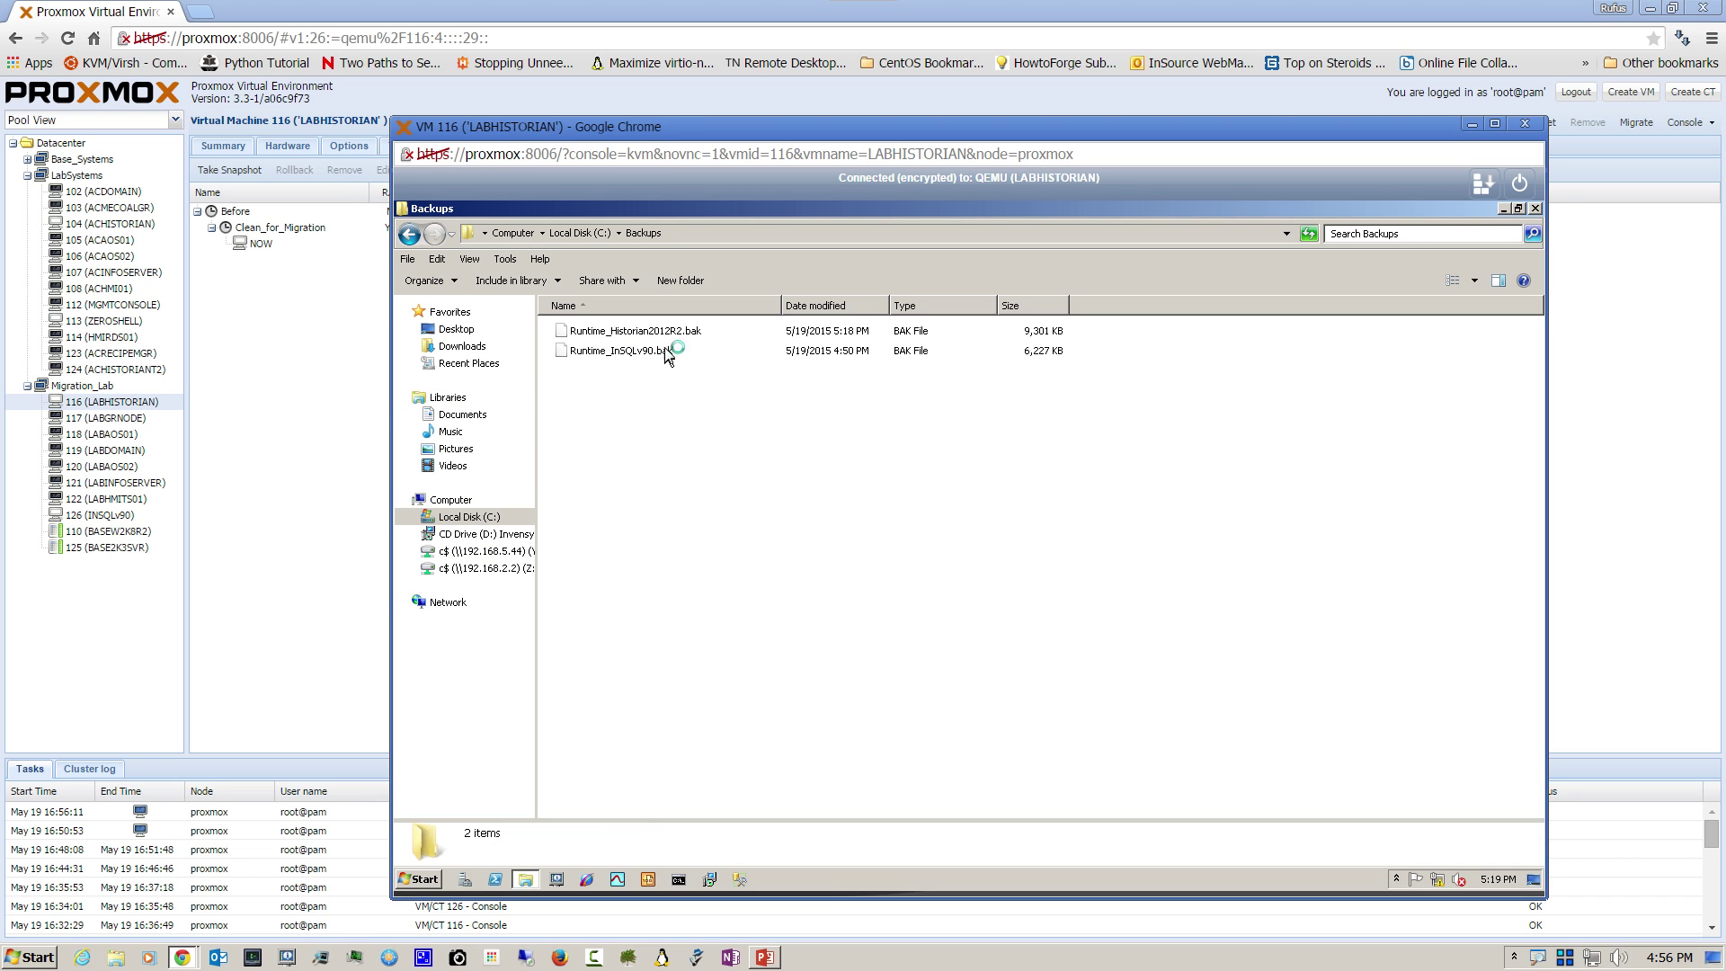
left_click(639, 333)
right_click(664, 331)
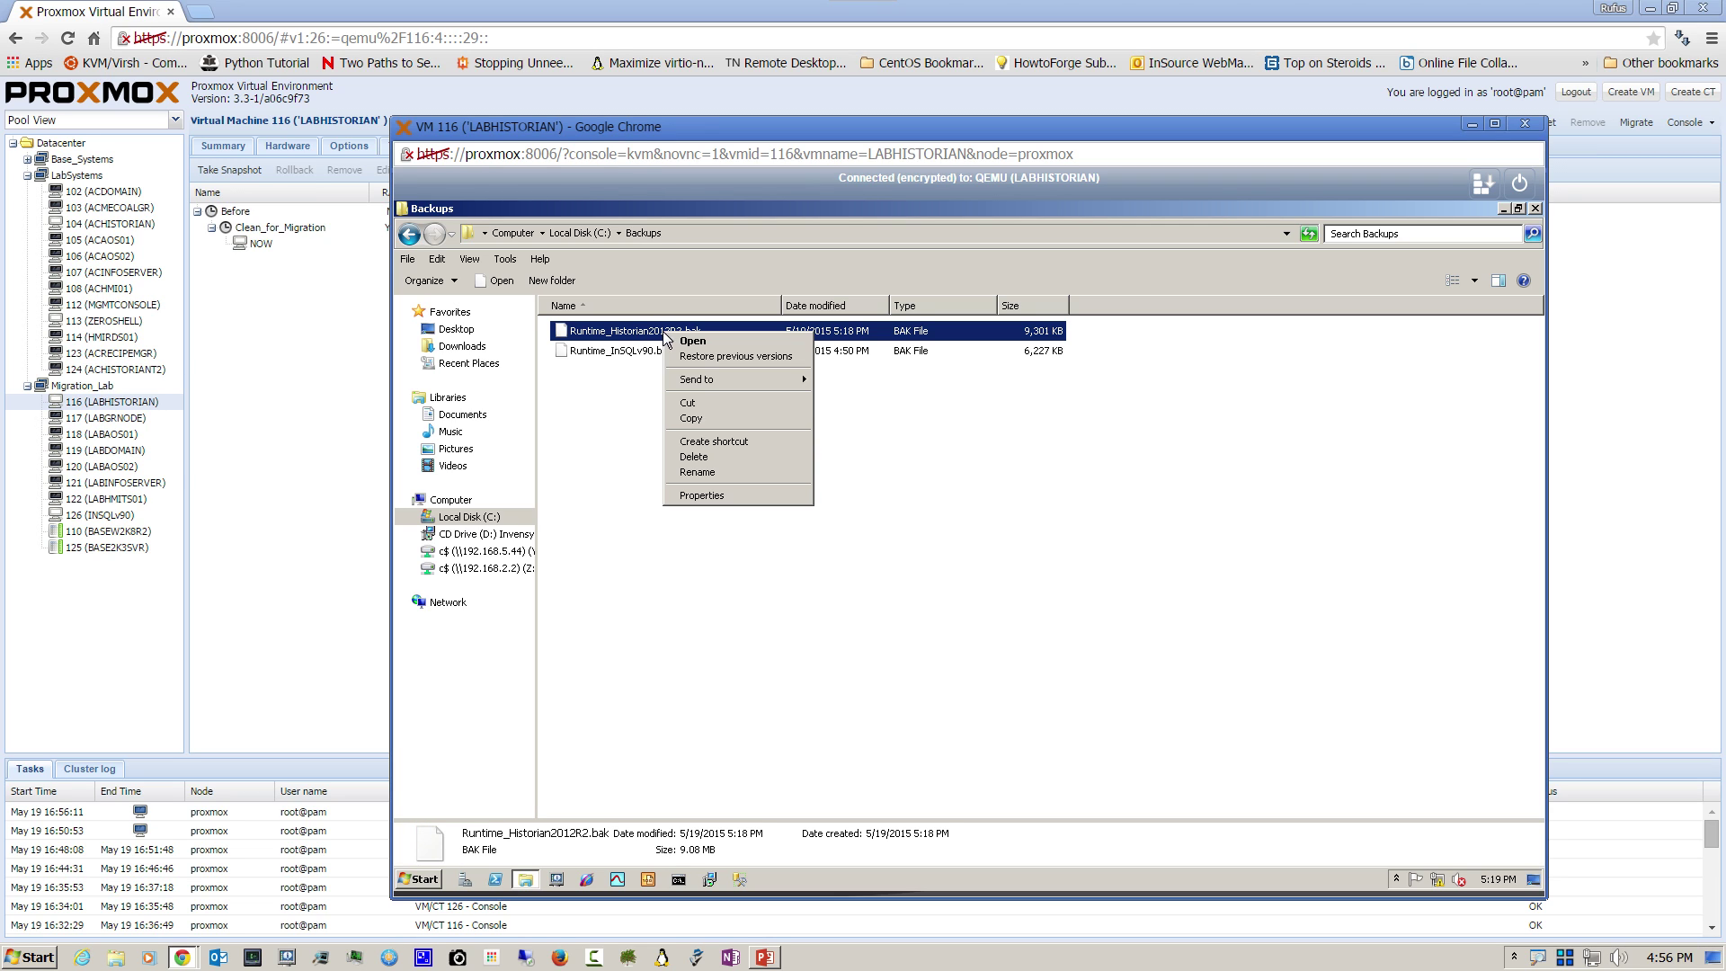
left_click(692, 413)
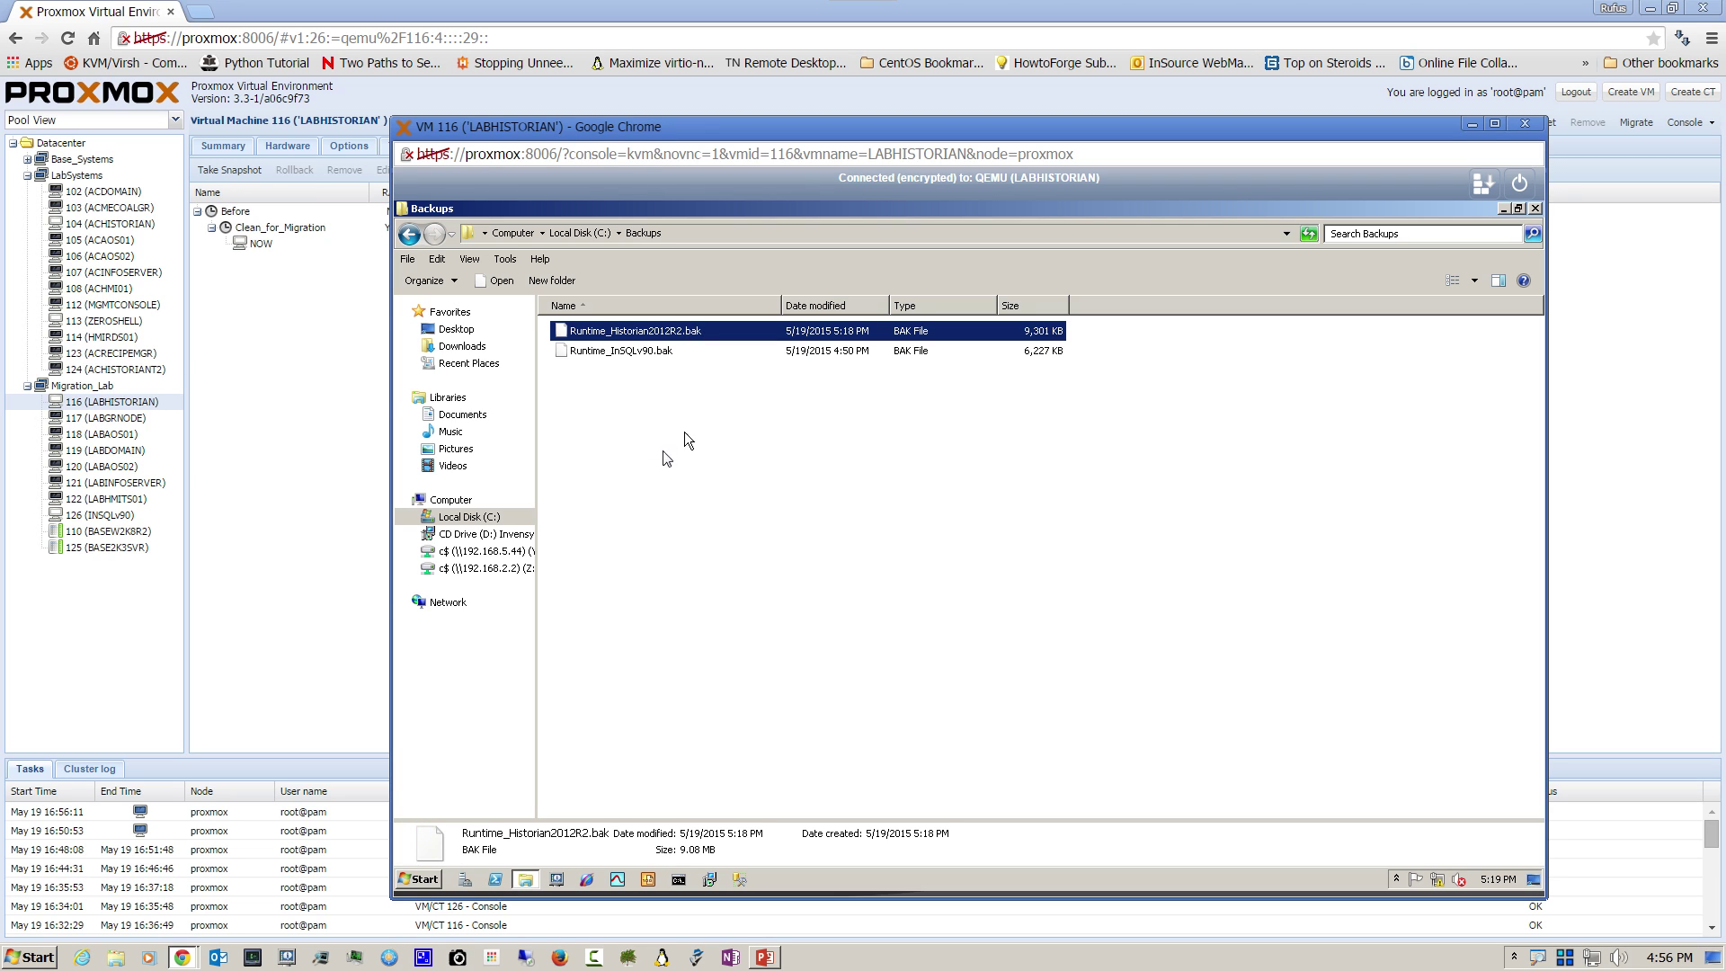
Step: Paste the backup file into the Backups folder of the Z: network drive (\\192.168.2.2) and close the LABHISTORIAN console
left_click(481, 569)
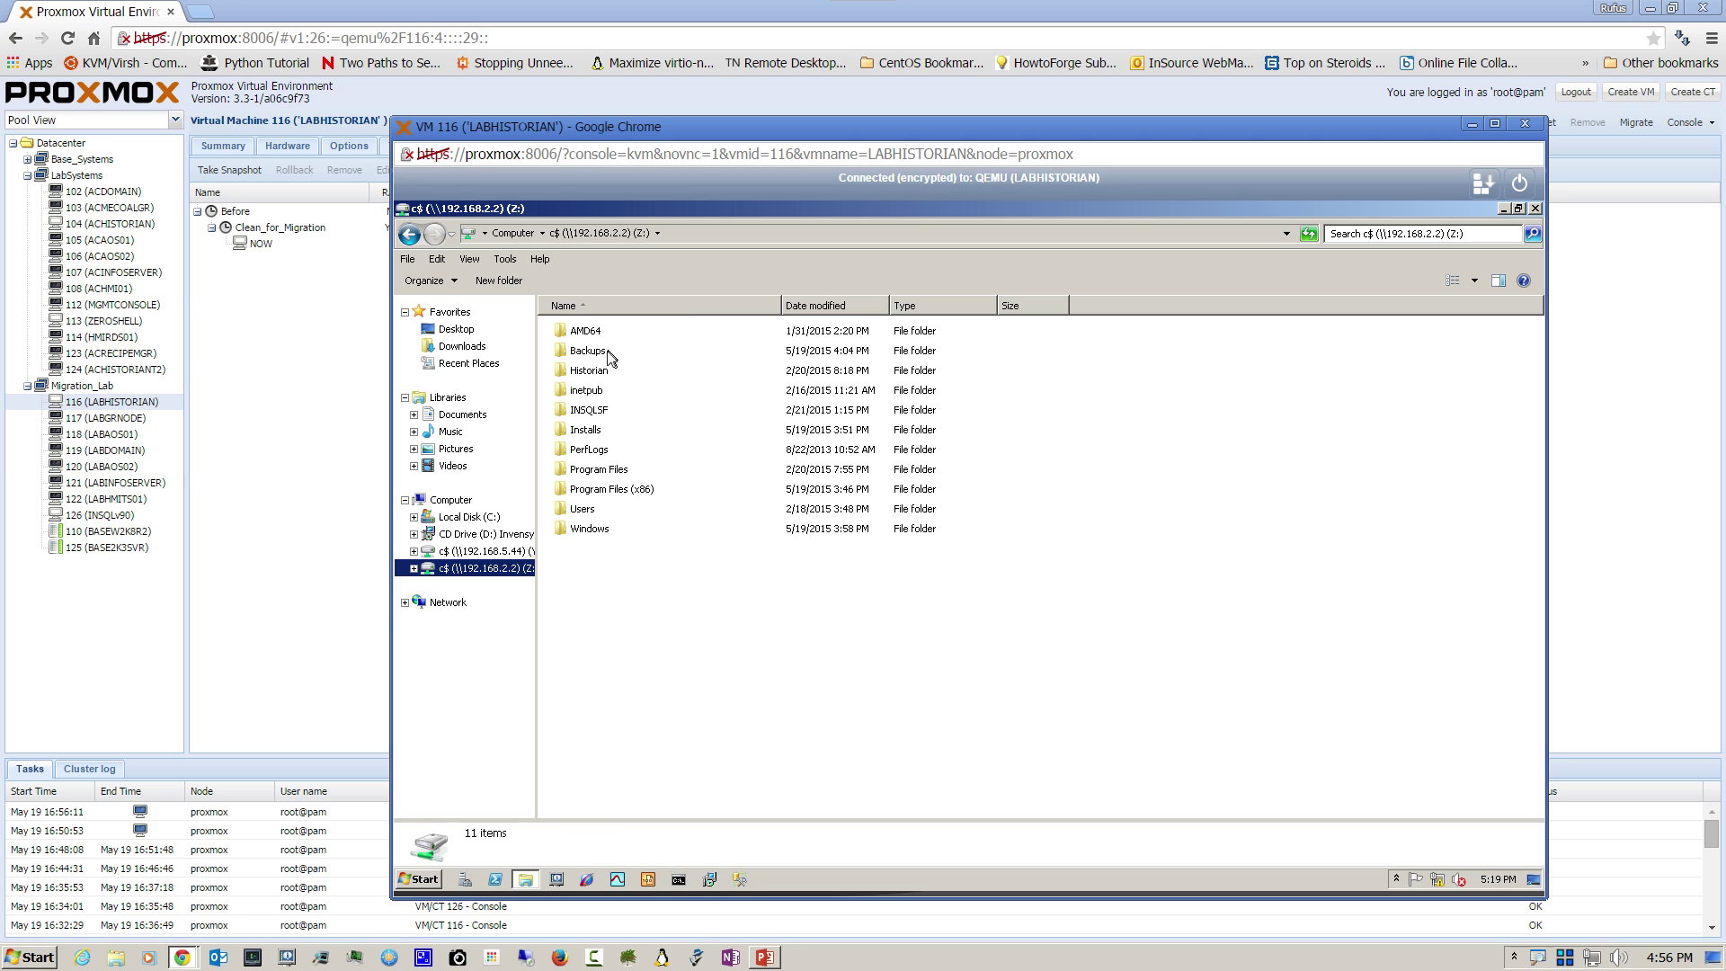
double_click(601, 352)
right_click(624, 435)
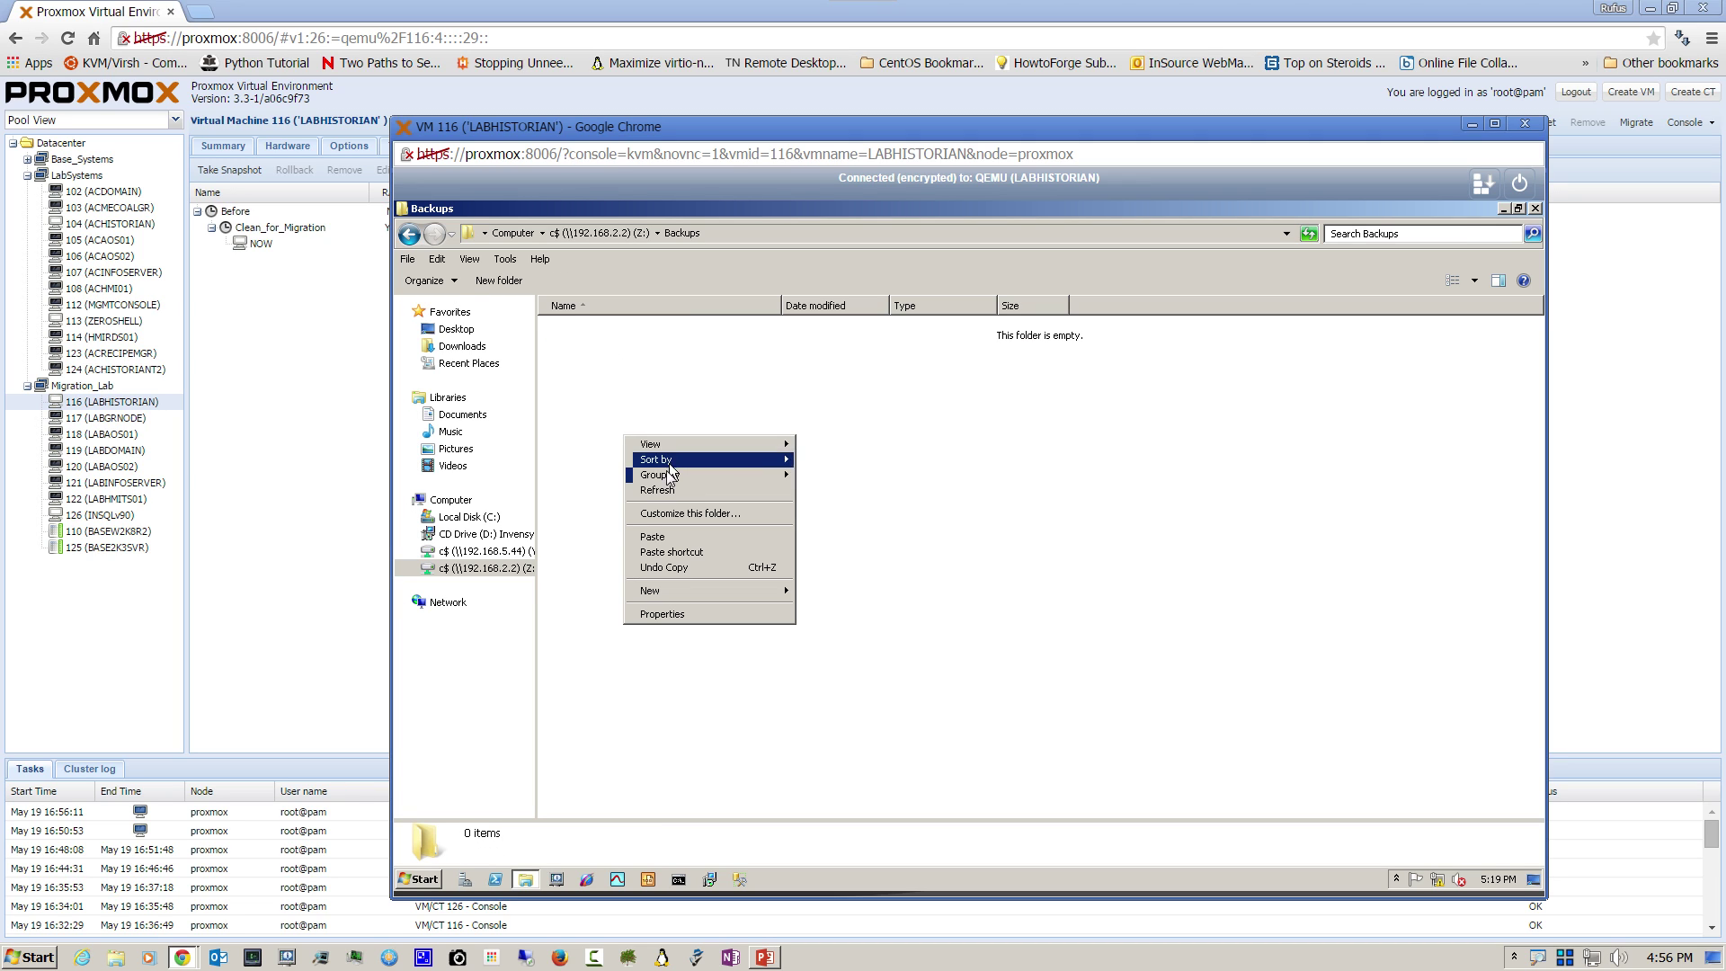
left_click(652, 536)
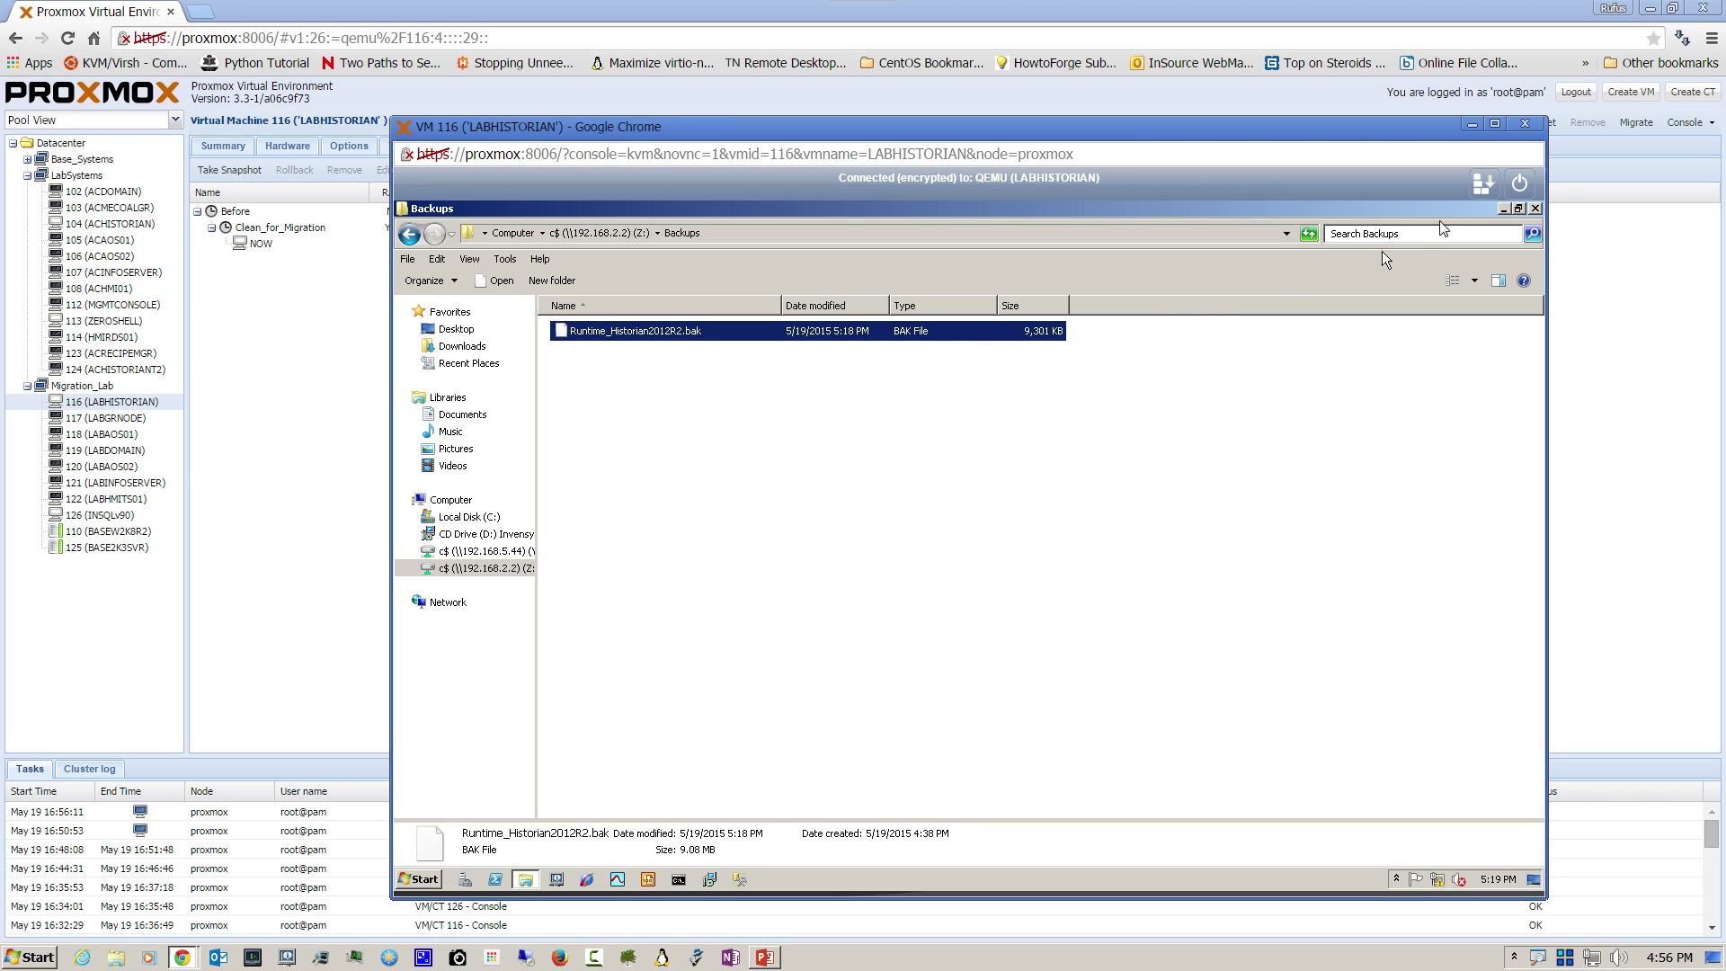
left_click(1526, 122)
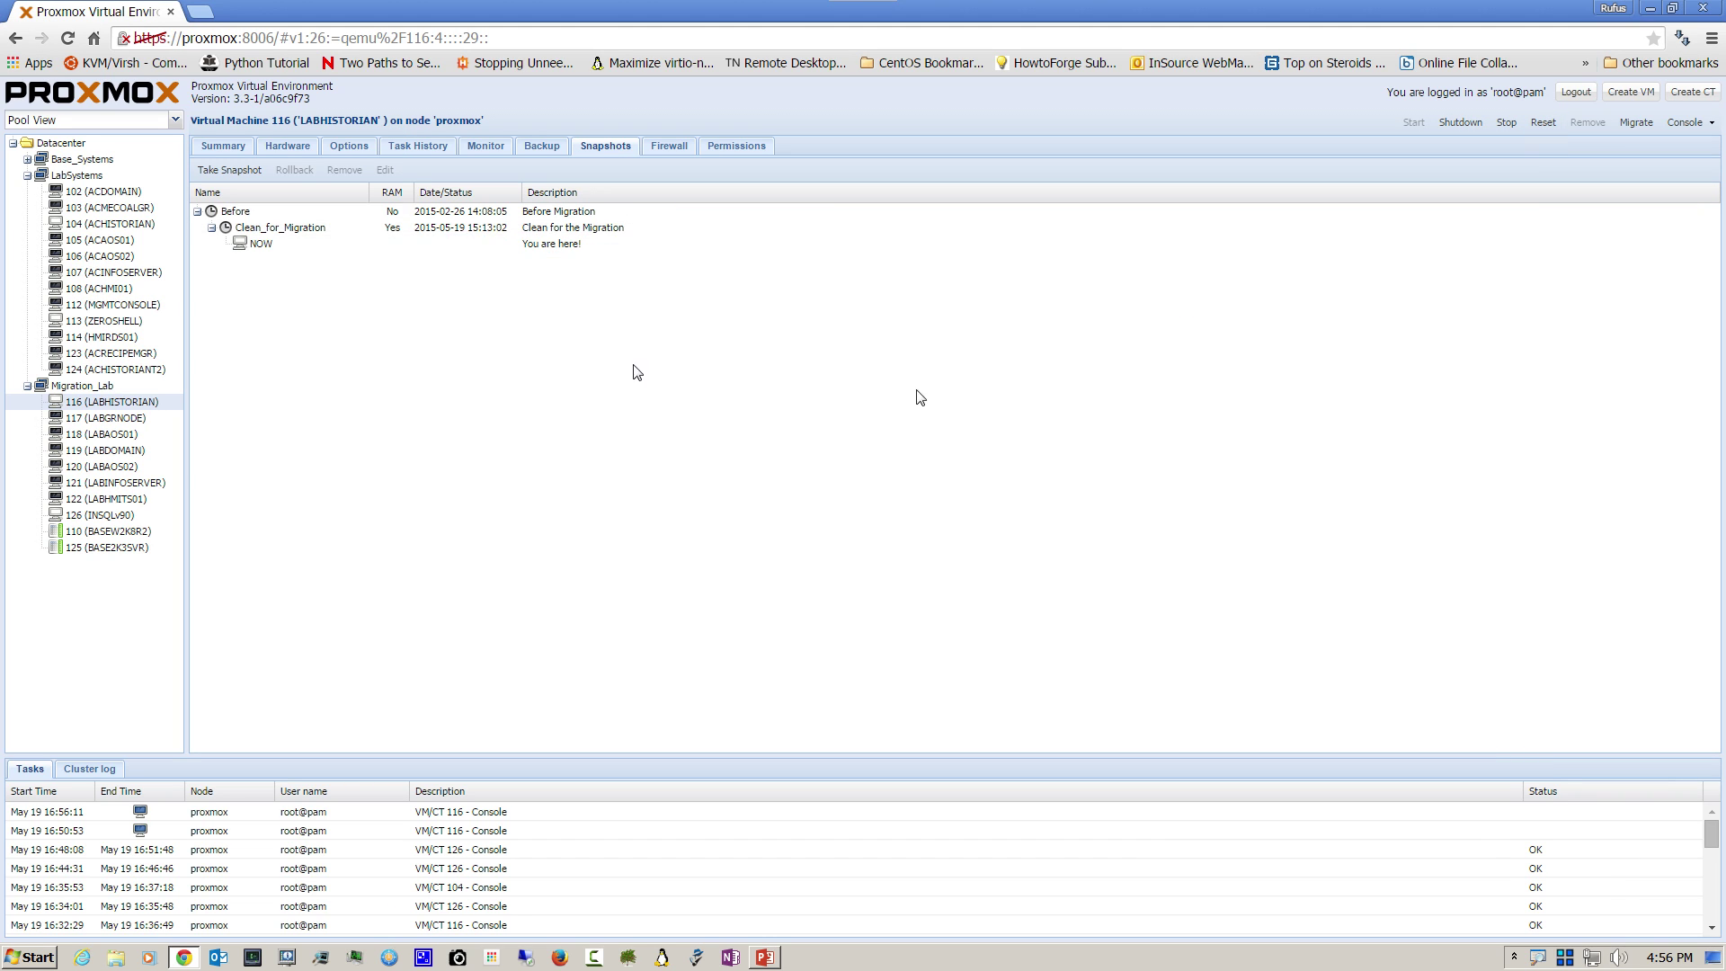
Step: Open the console of VM 104 (ACHISTORIAN), move its window fully into view, and launch the ArchestrA System Management Console
left_click(108, 224)
right_click(107, 221)
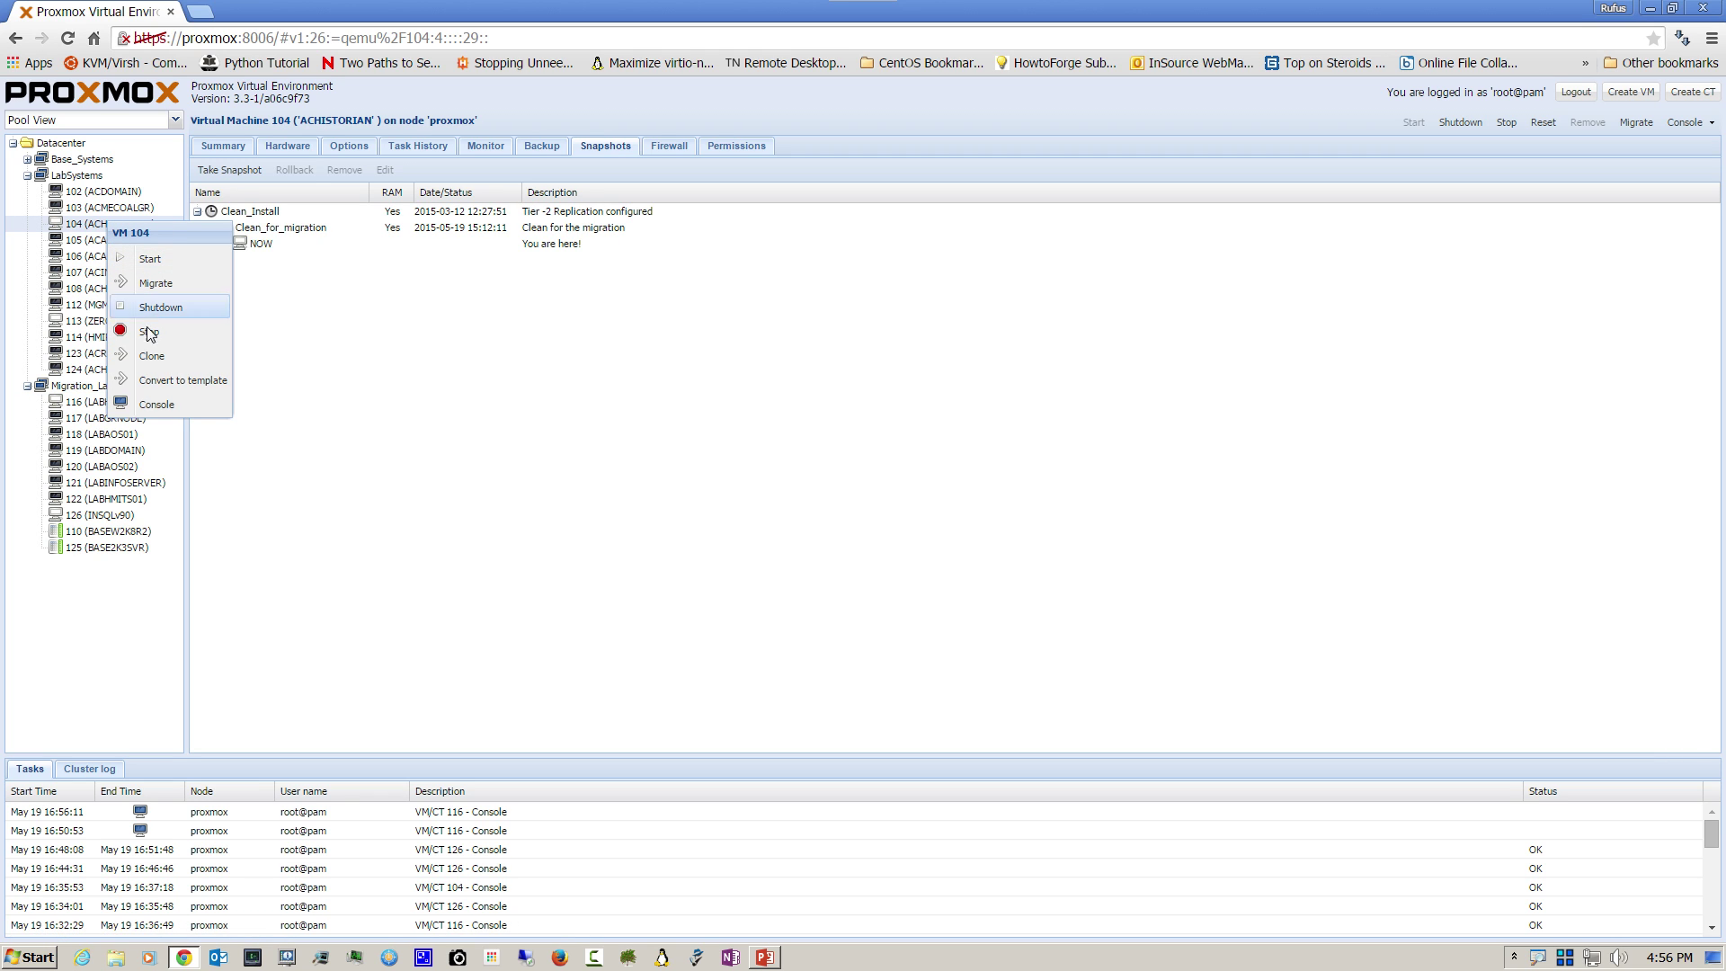
left_click(151, 407)
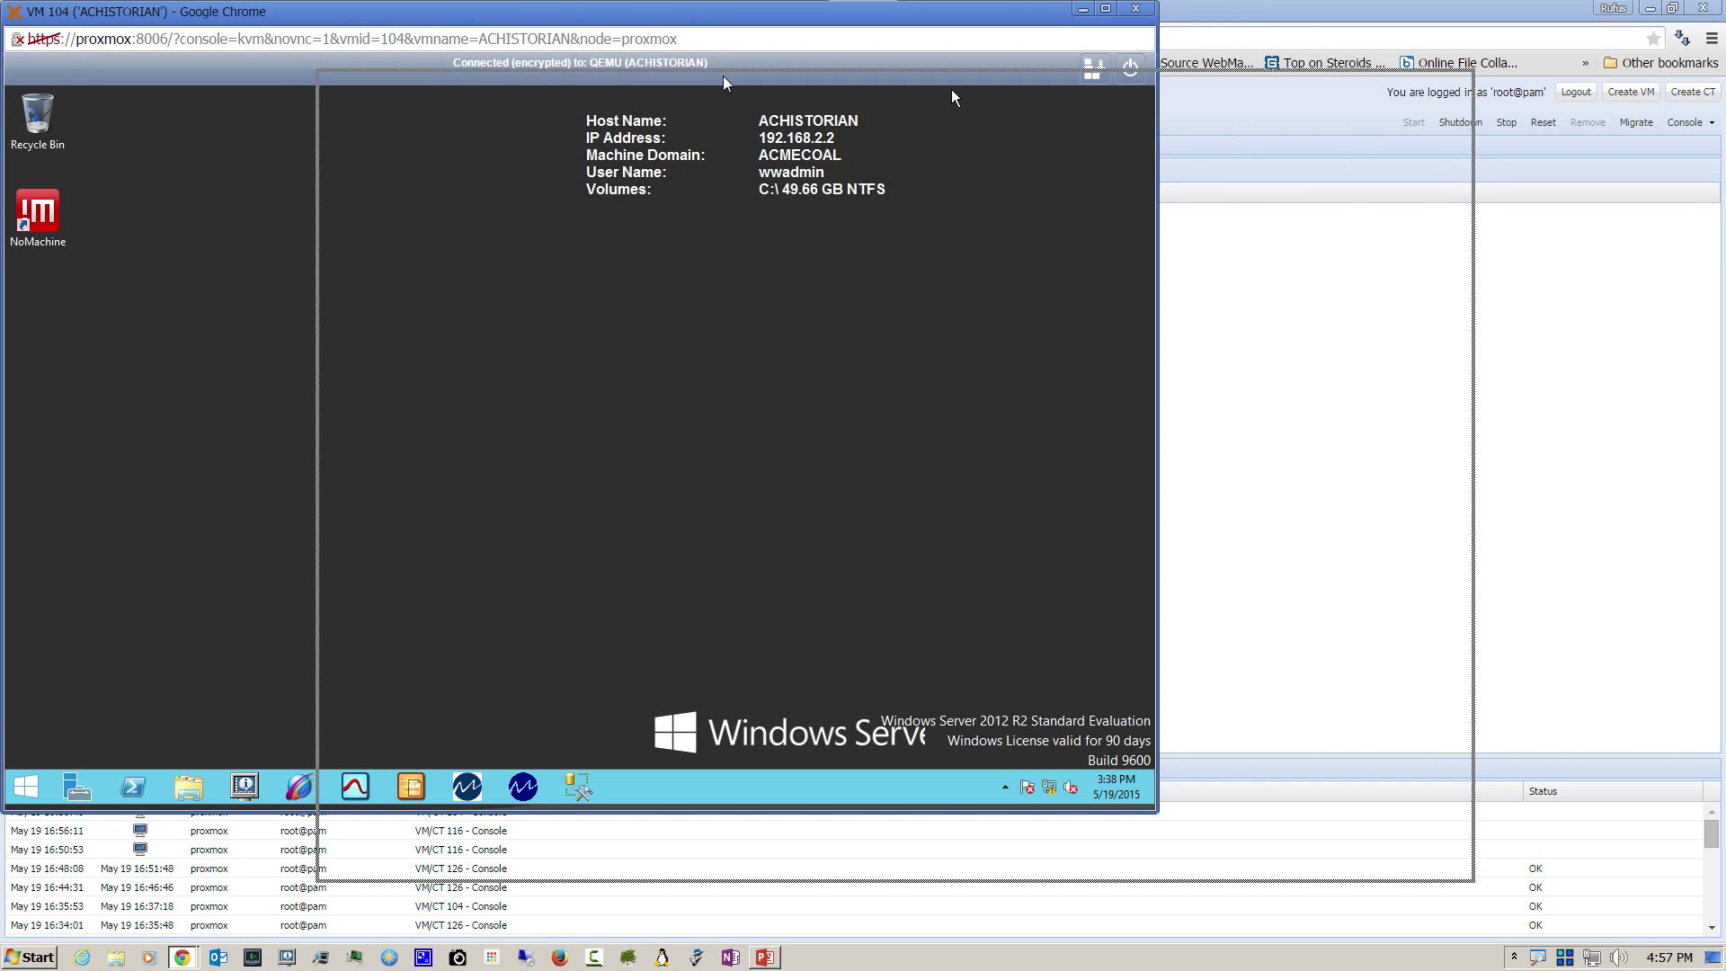
left_click_drag(726, 83, 726, 83)
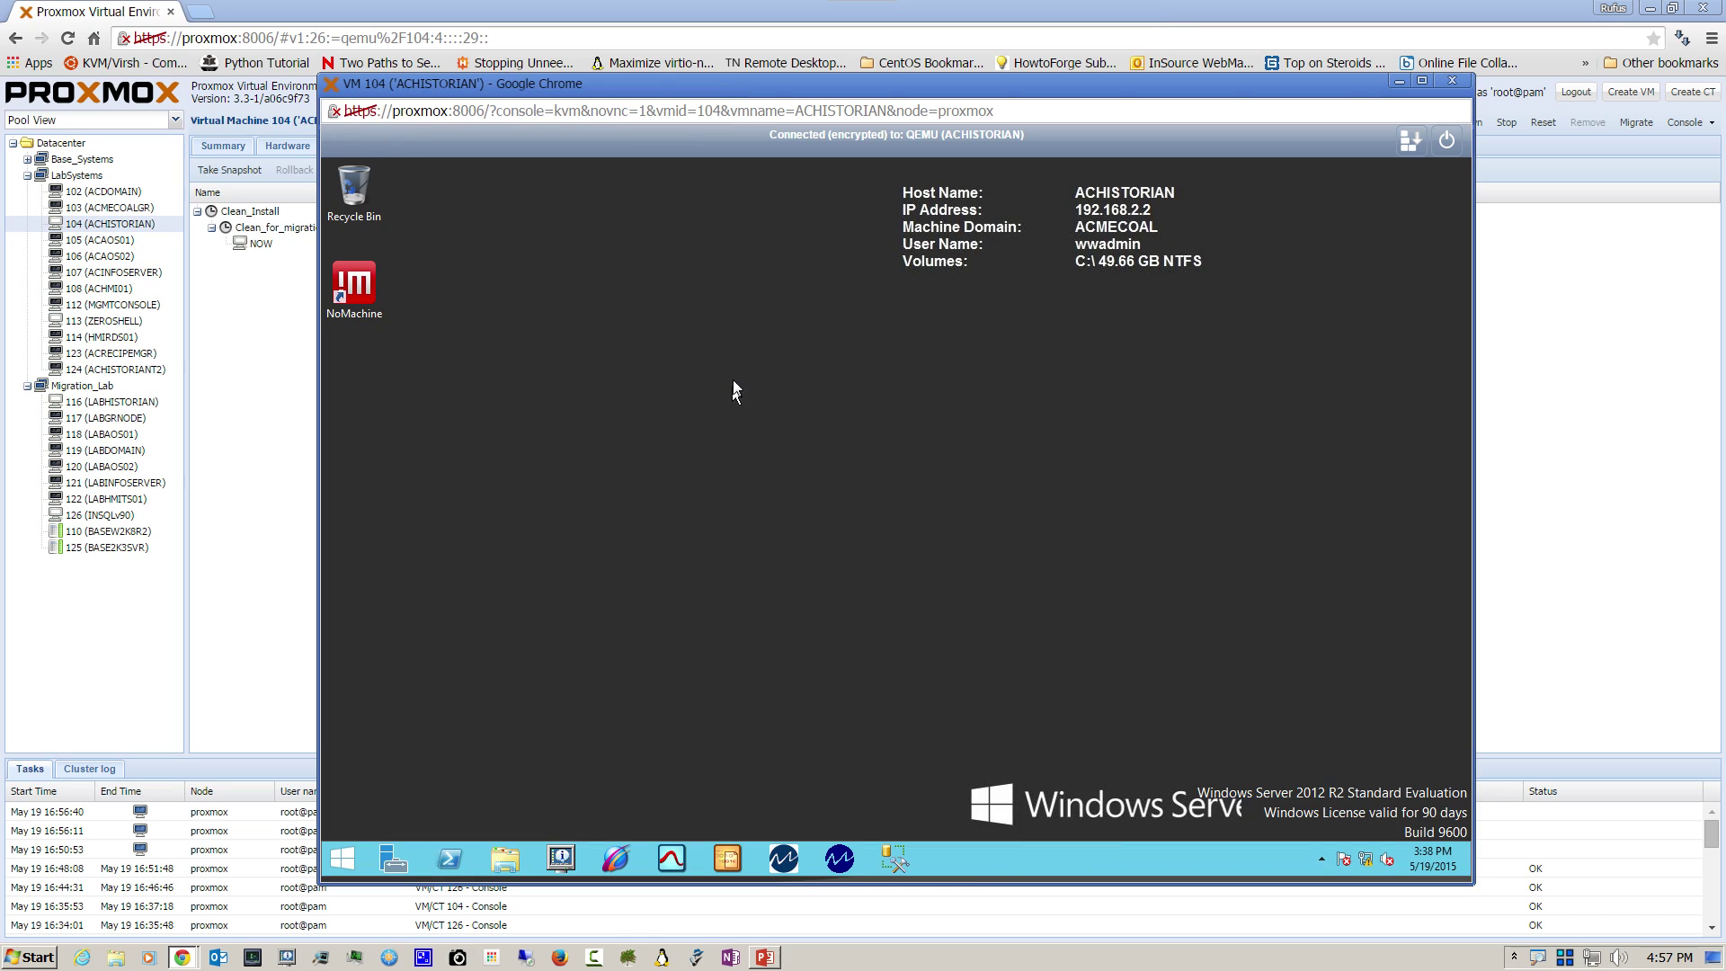
left_click(617, 858)
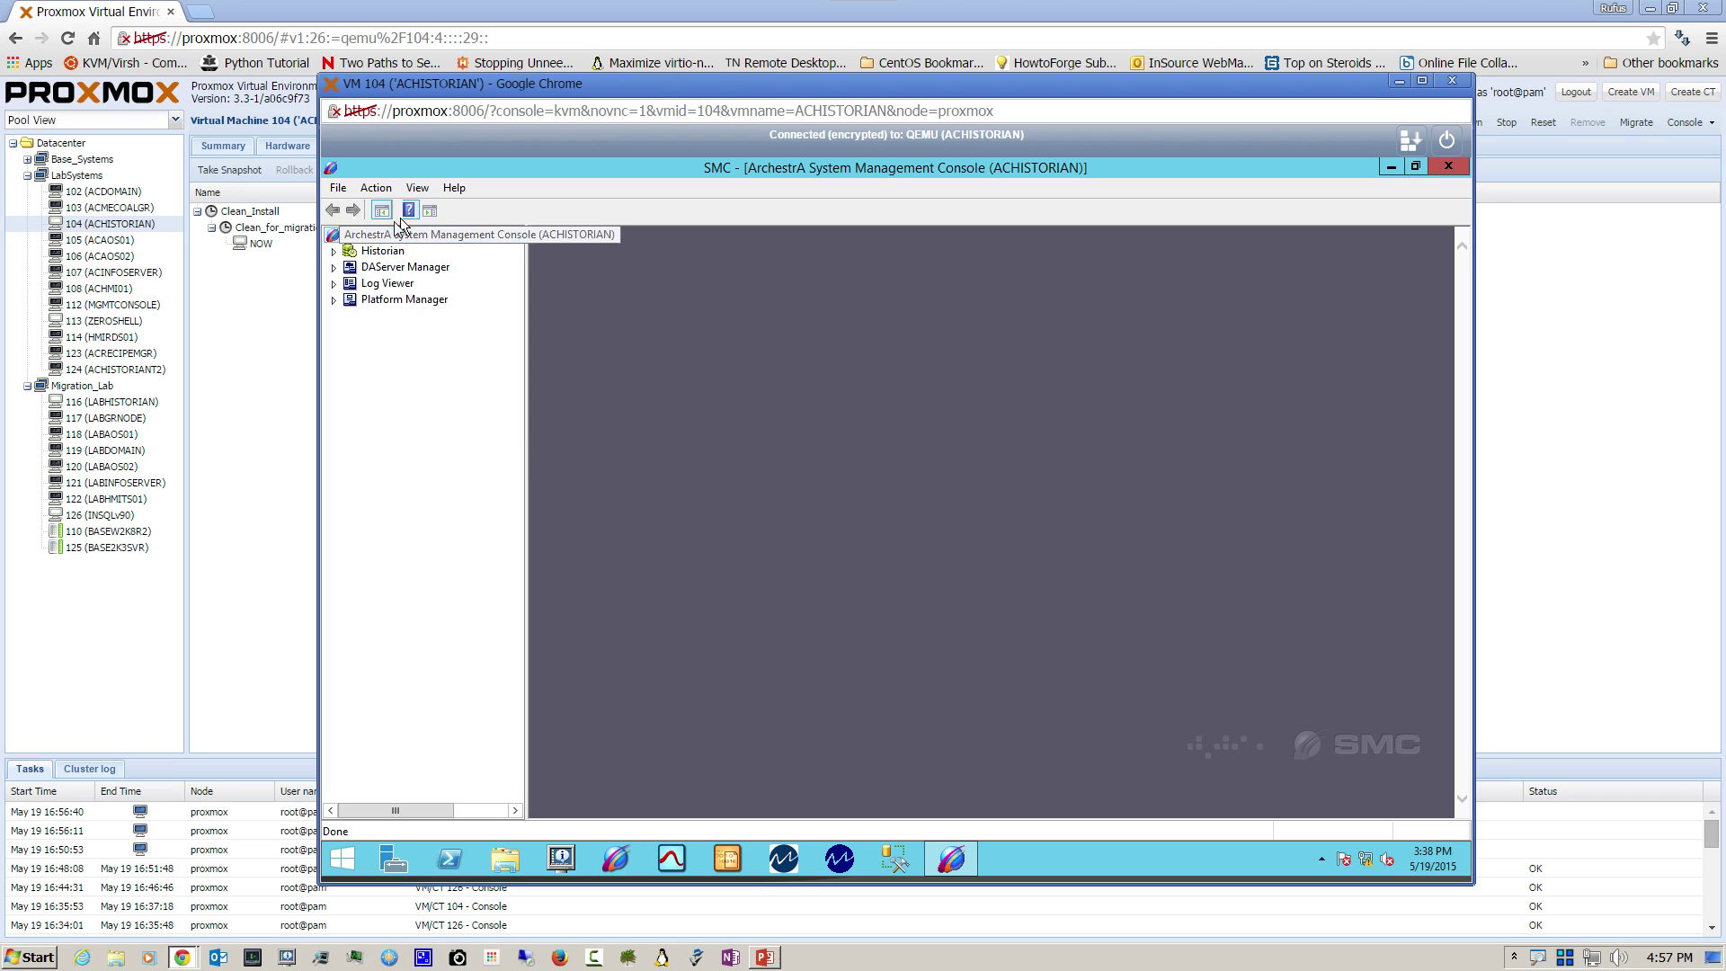
Step: Expand the Historian Group to check the state of the ACHISTORIAN server, and close the System Management Console
left_click(334, 252)
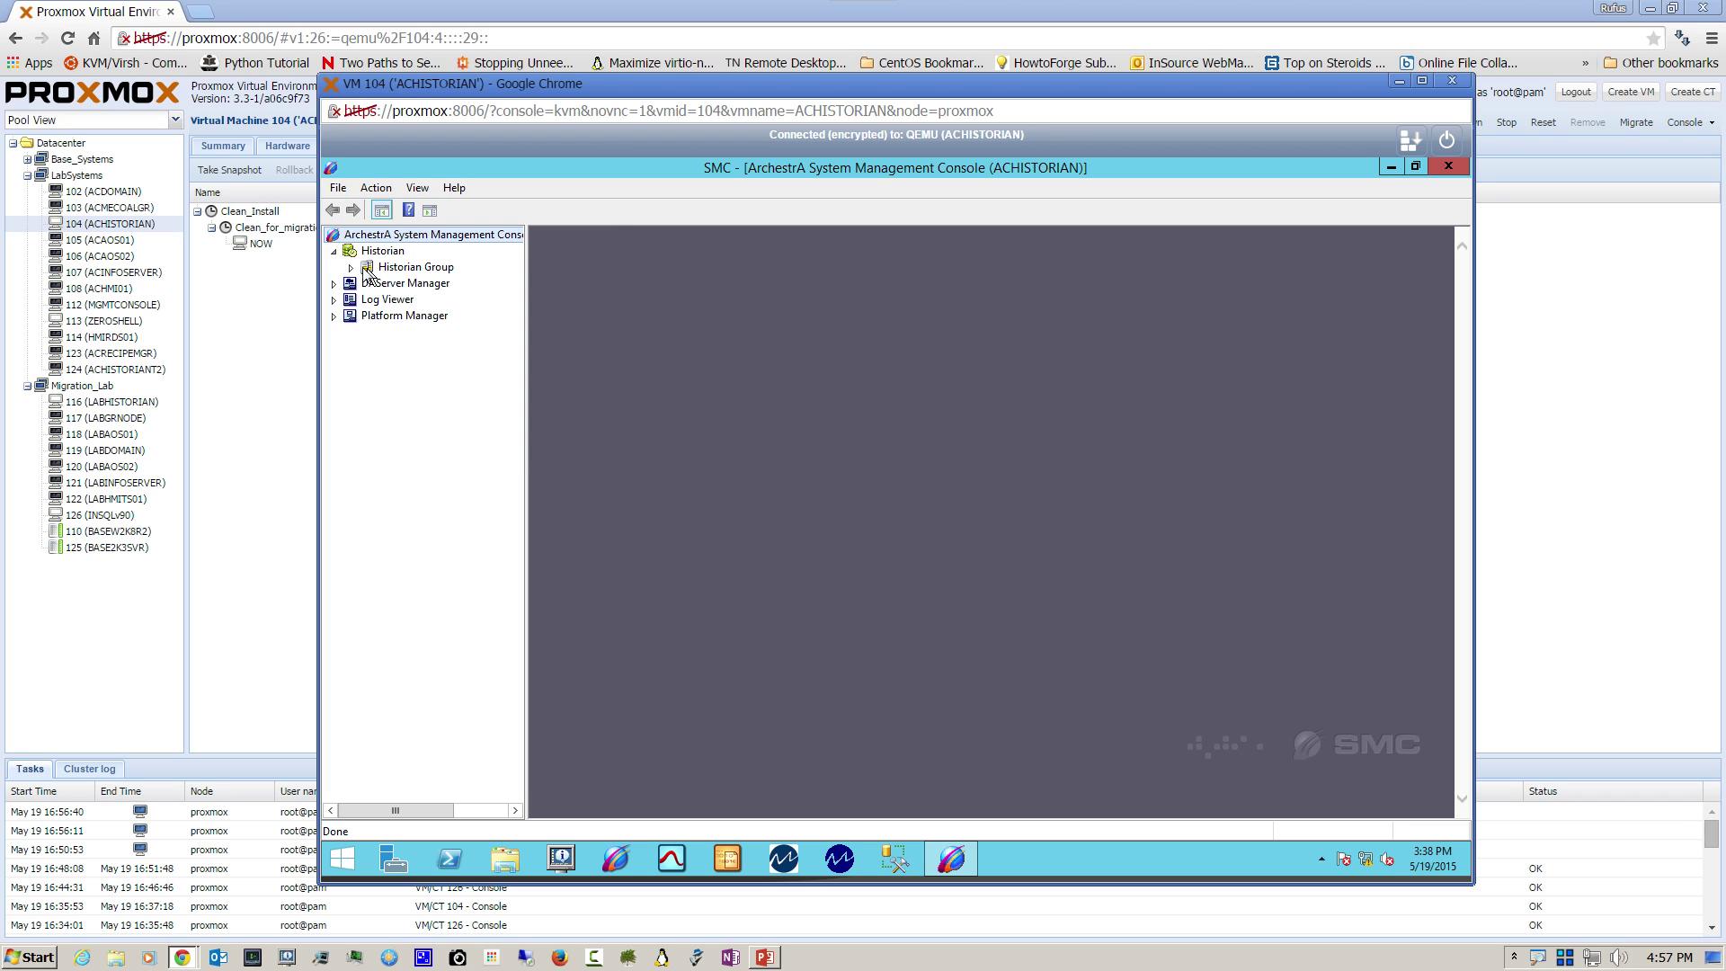
left_click(350, 268)
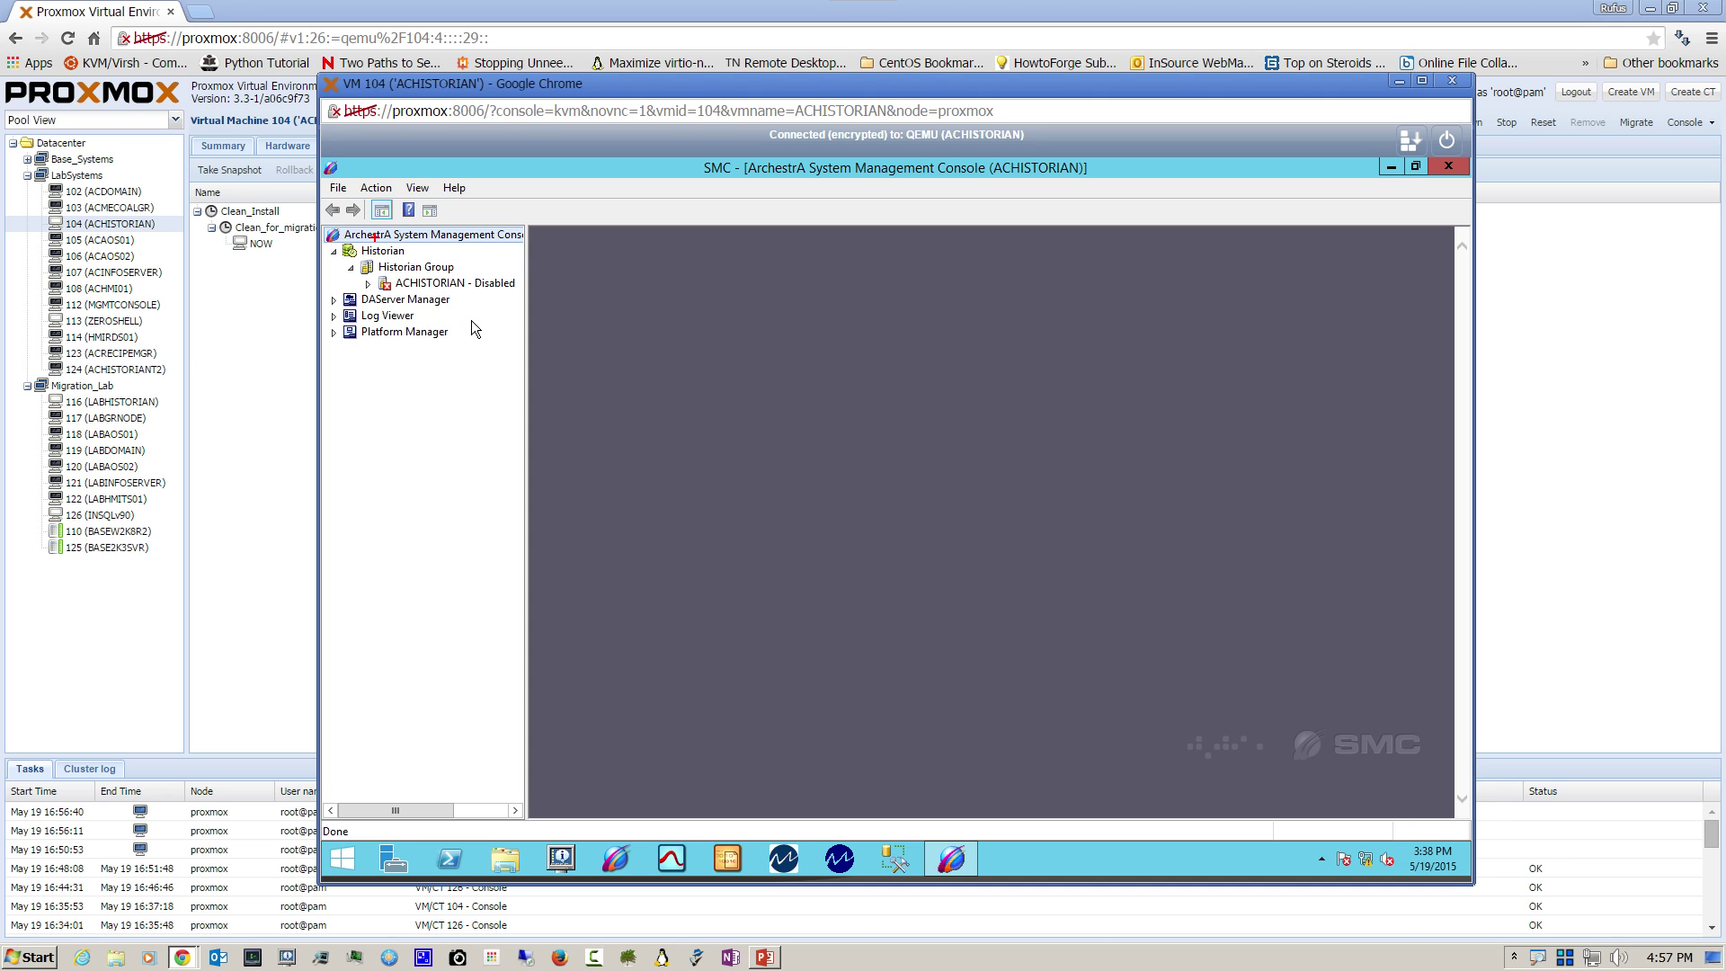
mouse_move(373, 236)
left_mouse_down()
mouse_move(548, 277)
mouse_move(541, 295)
mouse_move(428, 313)
mouse_move(351, 248)
left_mouse_up()
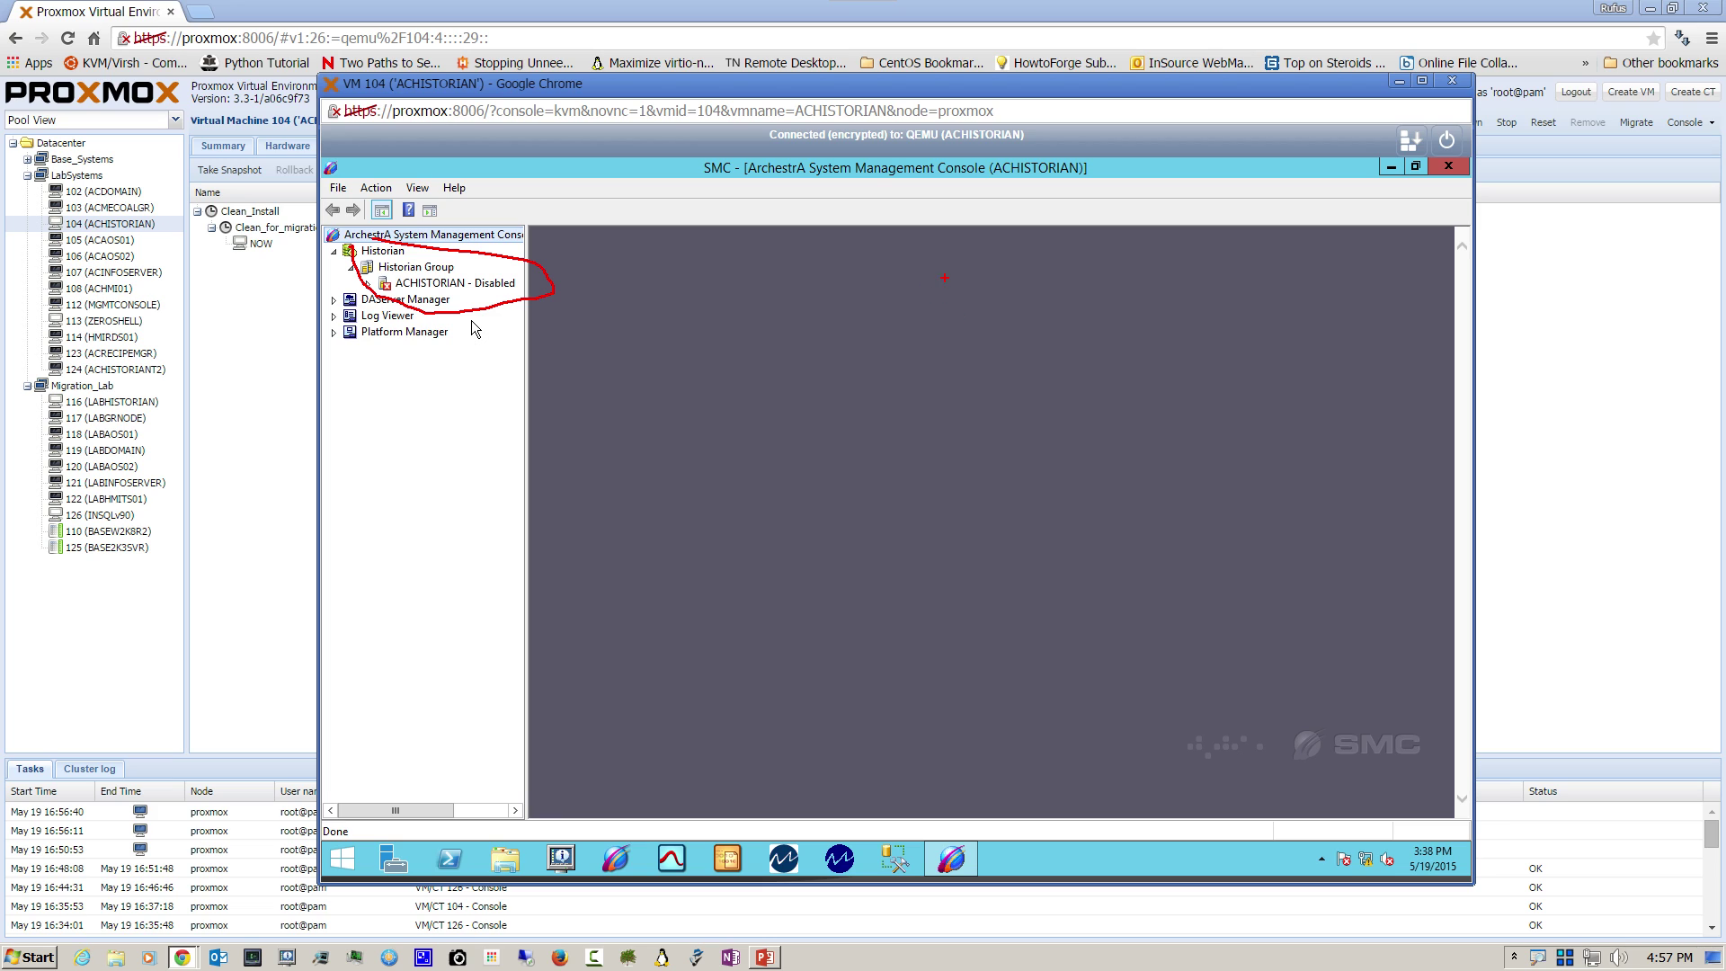
key("Escape")
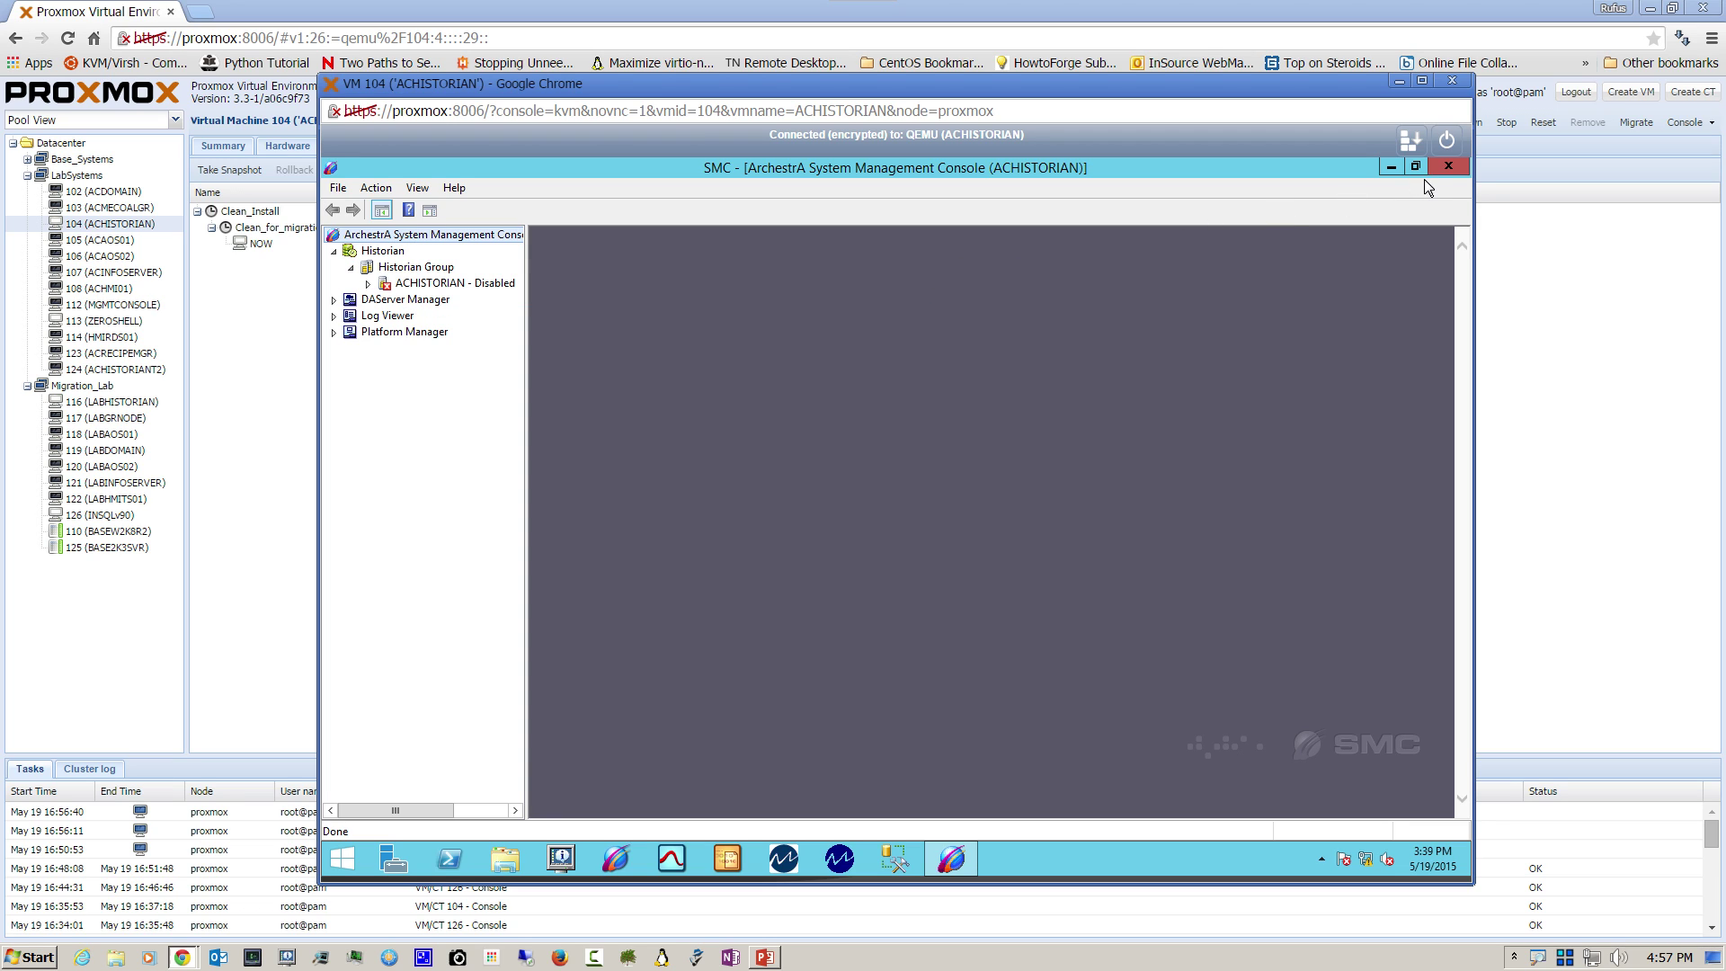
left_click(1448, 166)
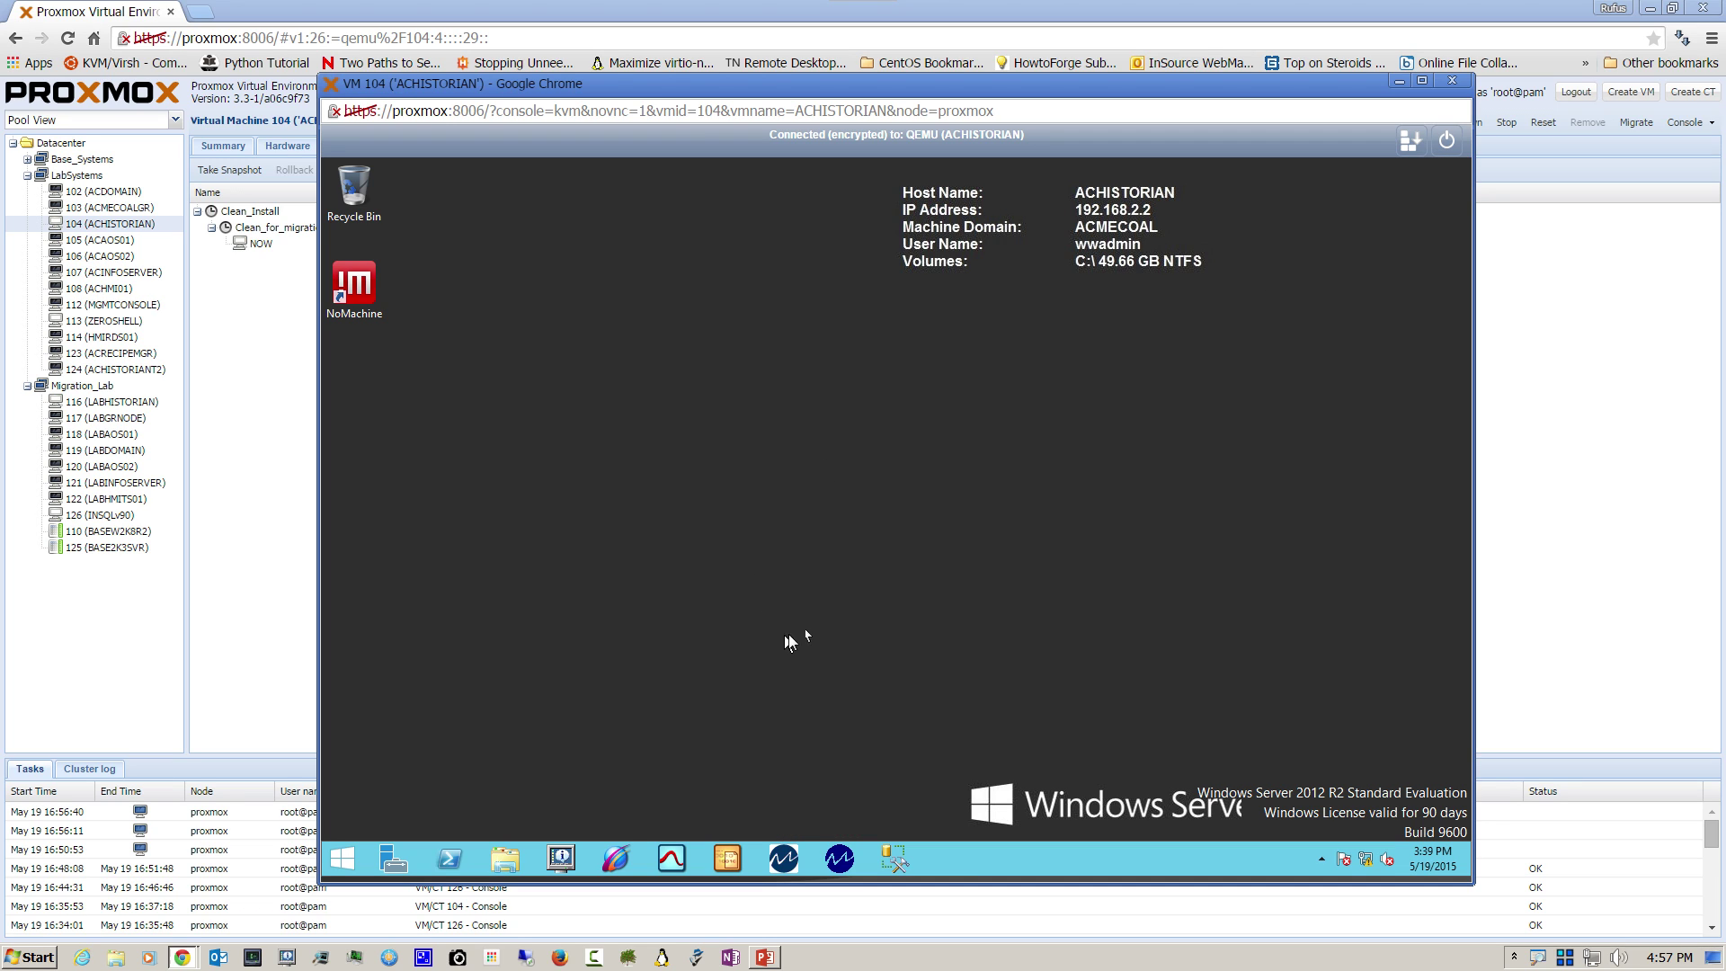
Step: Launch SQL Server Management Studio, connect to ACHISTORIAN with the remembered SQL Server login, and list its databases
left_click(895, 858)
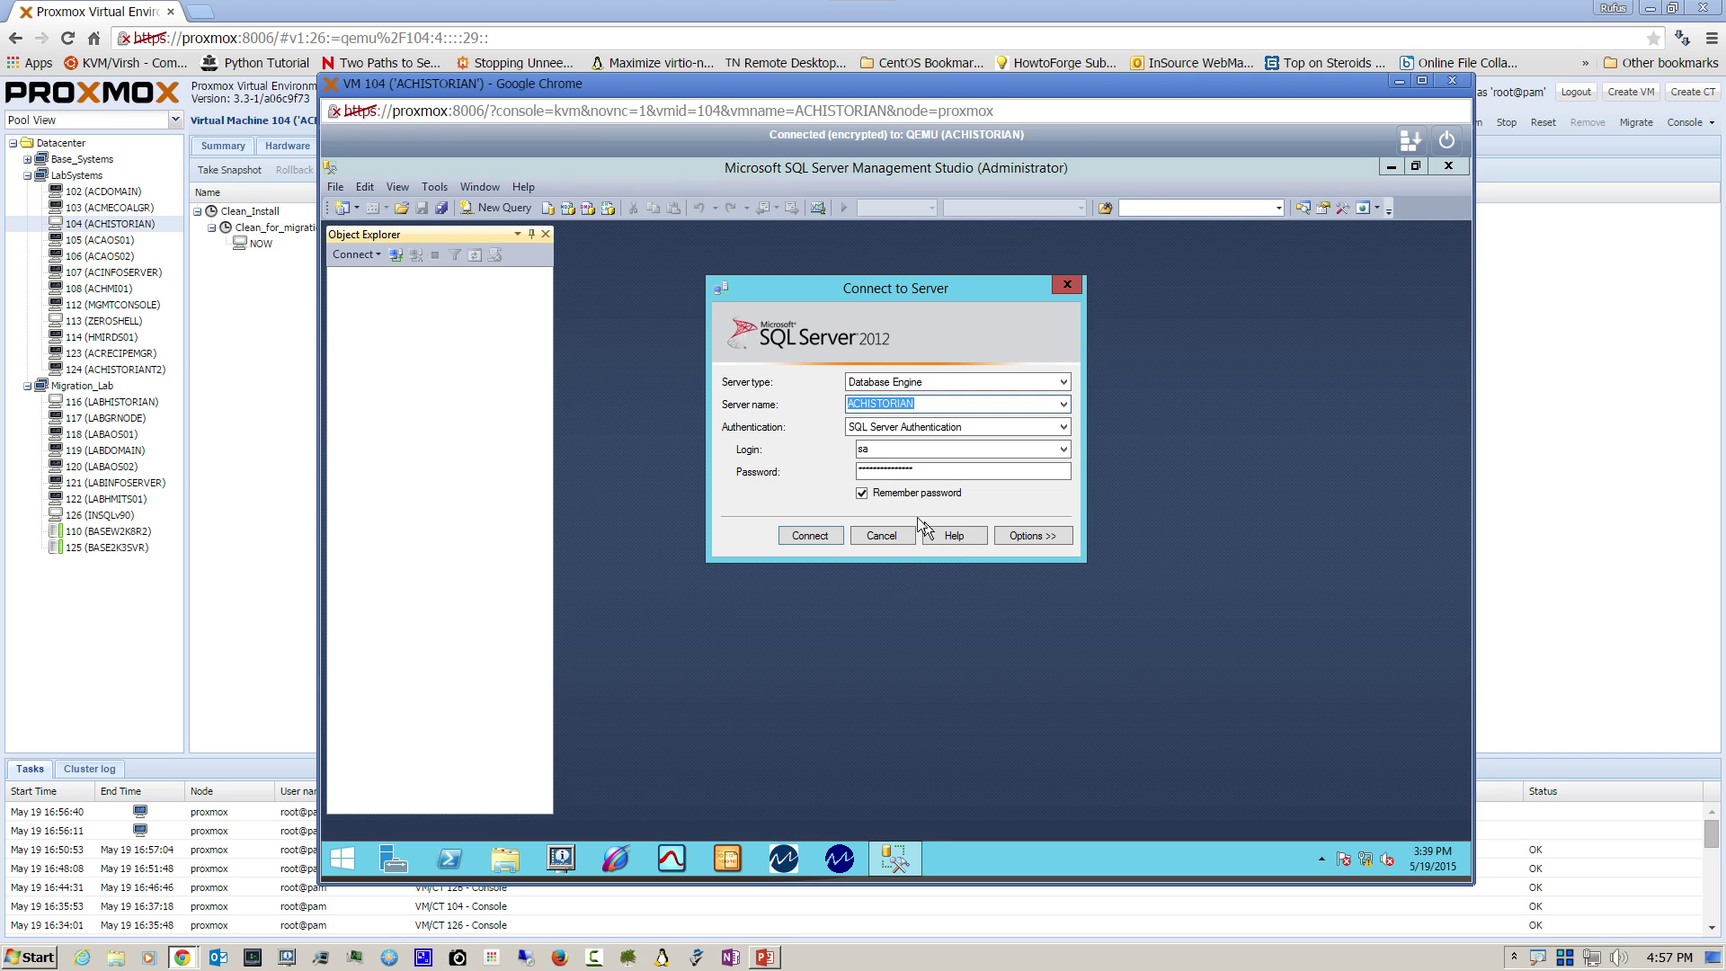
left_click(812, 536)
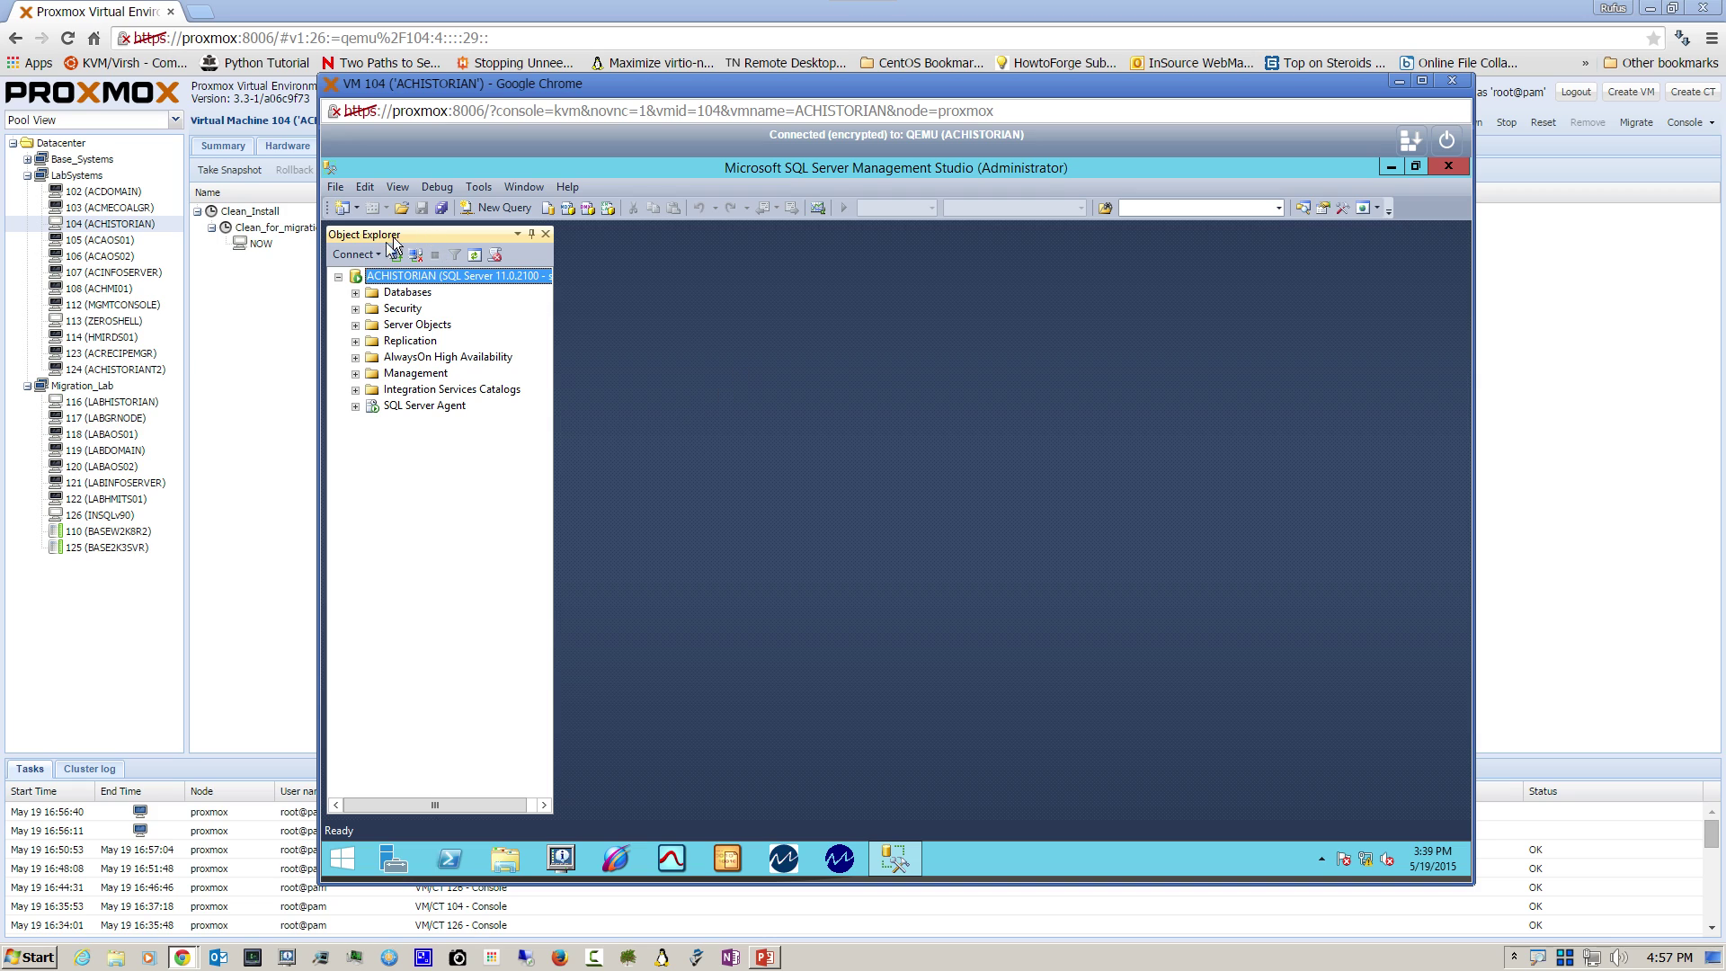
left_click(356, 292)
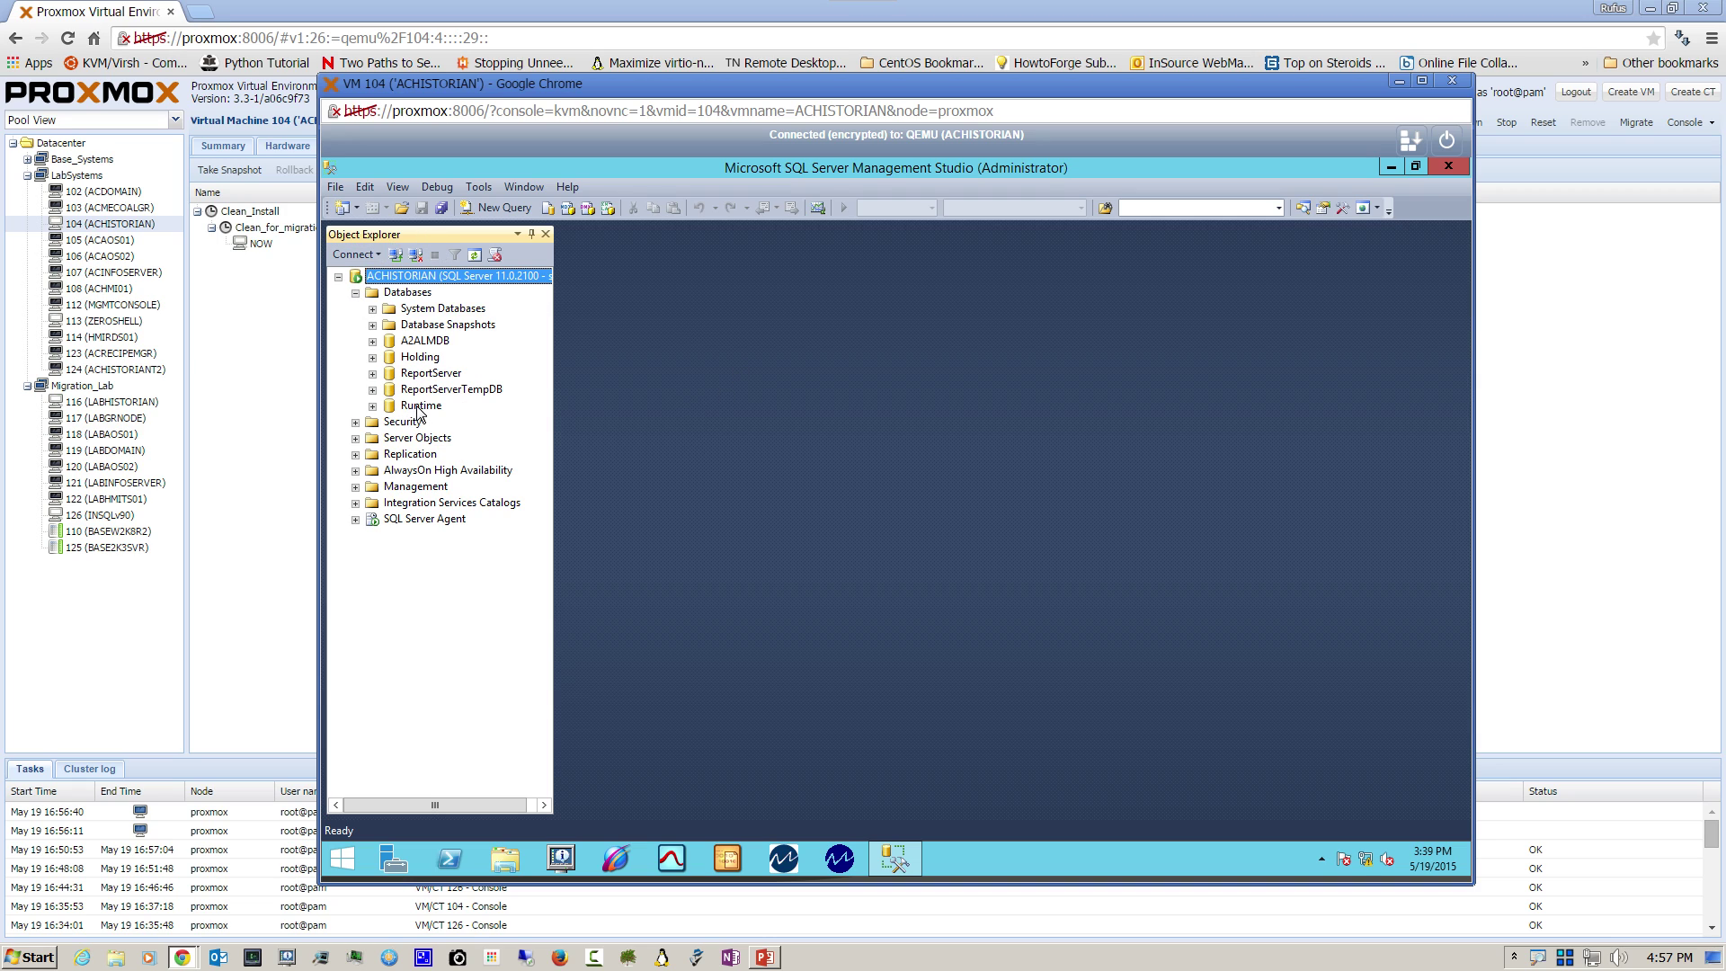
Step: Start a database restore task for the Runtime database
left_click(420, 406)
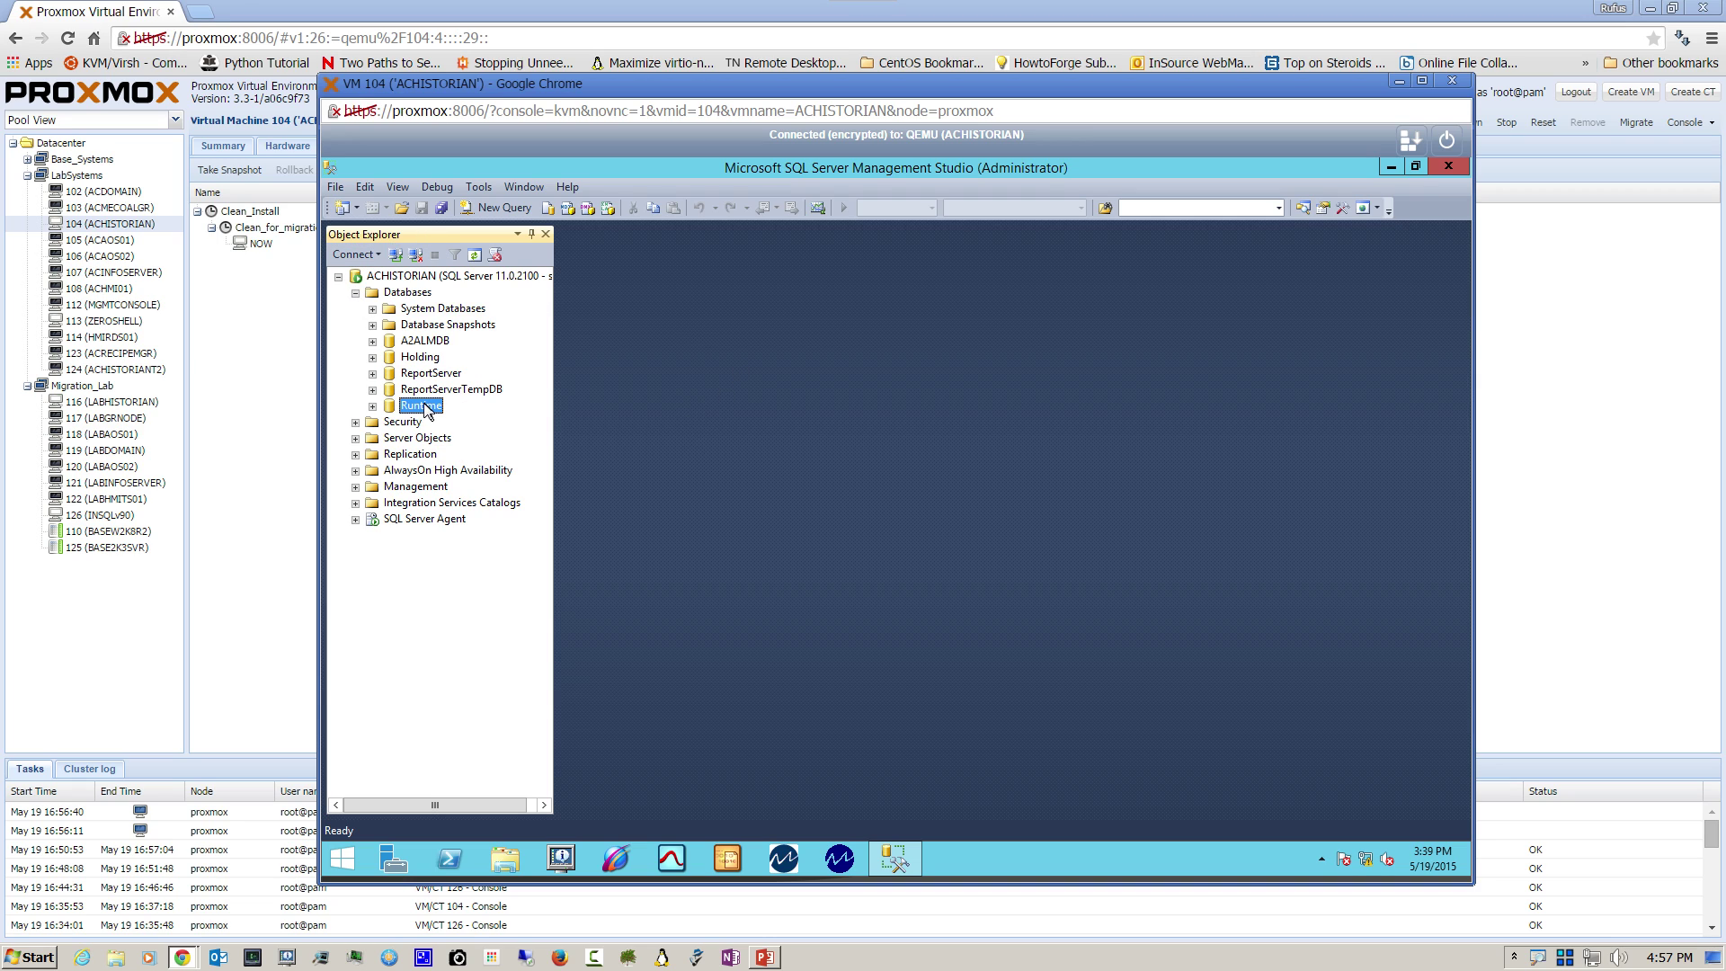
right_click(424, 411)
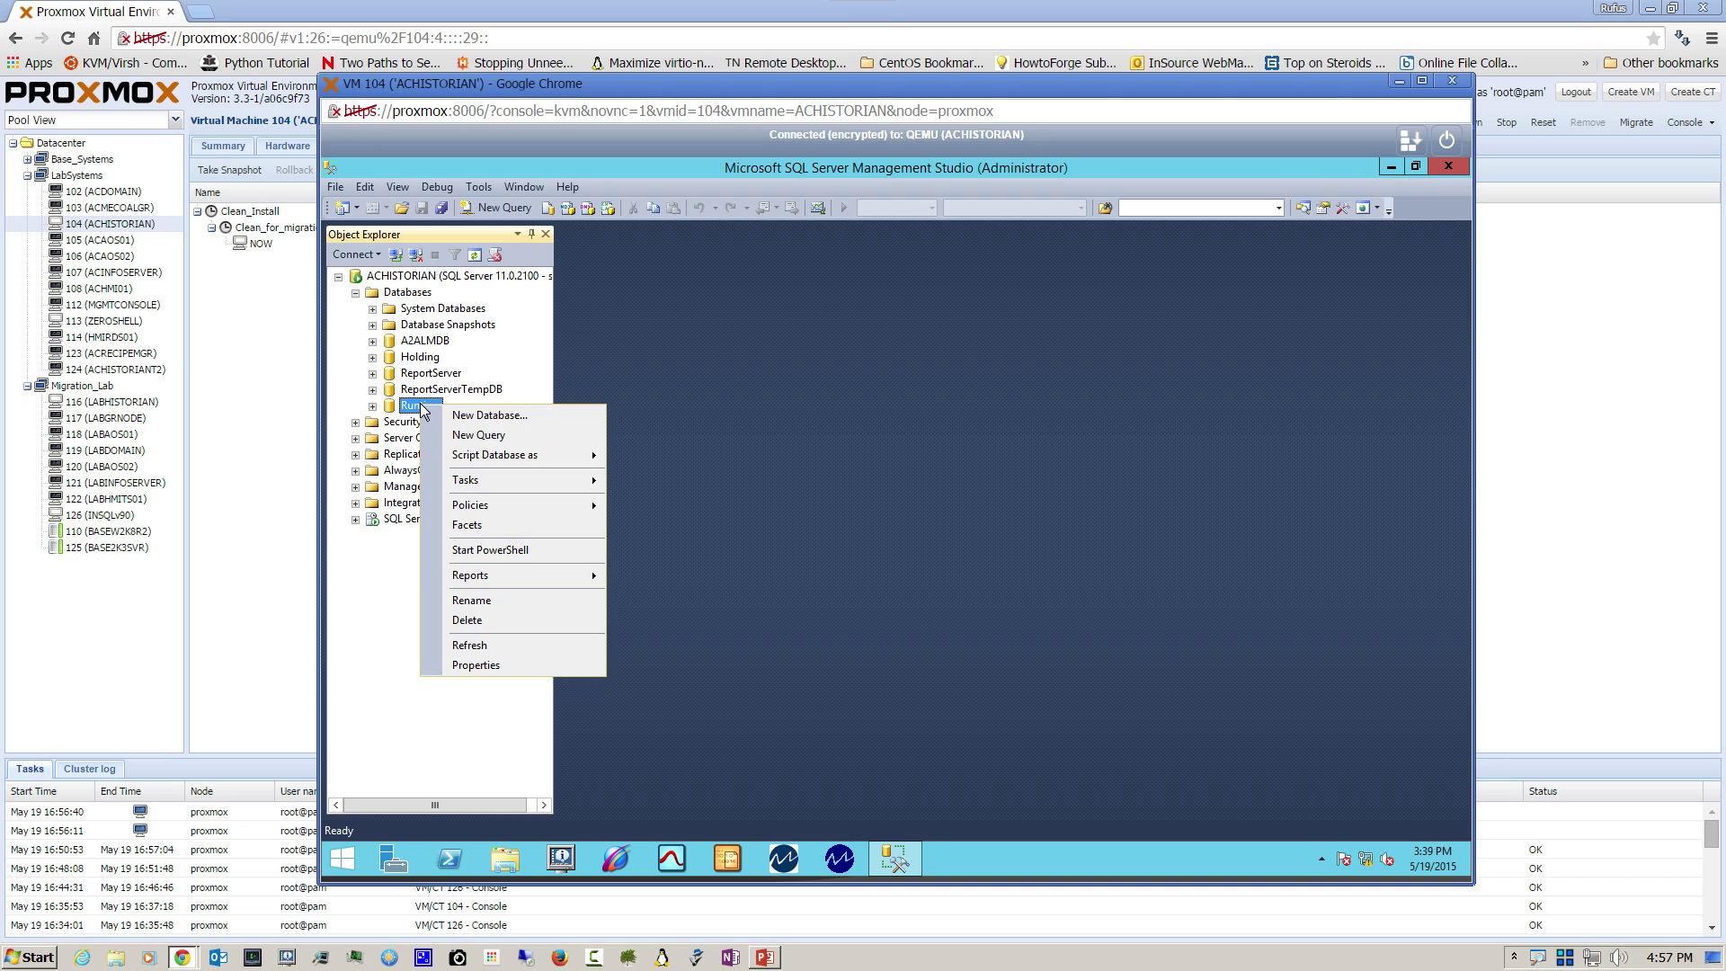
mouse_move(521, 482)
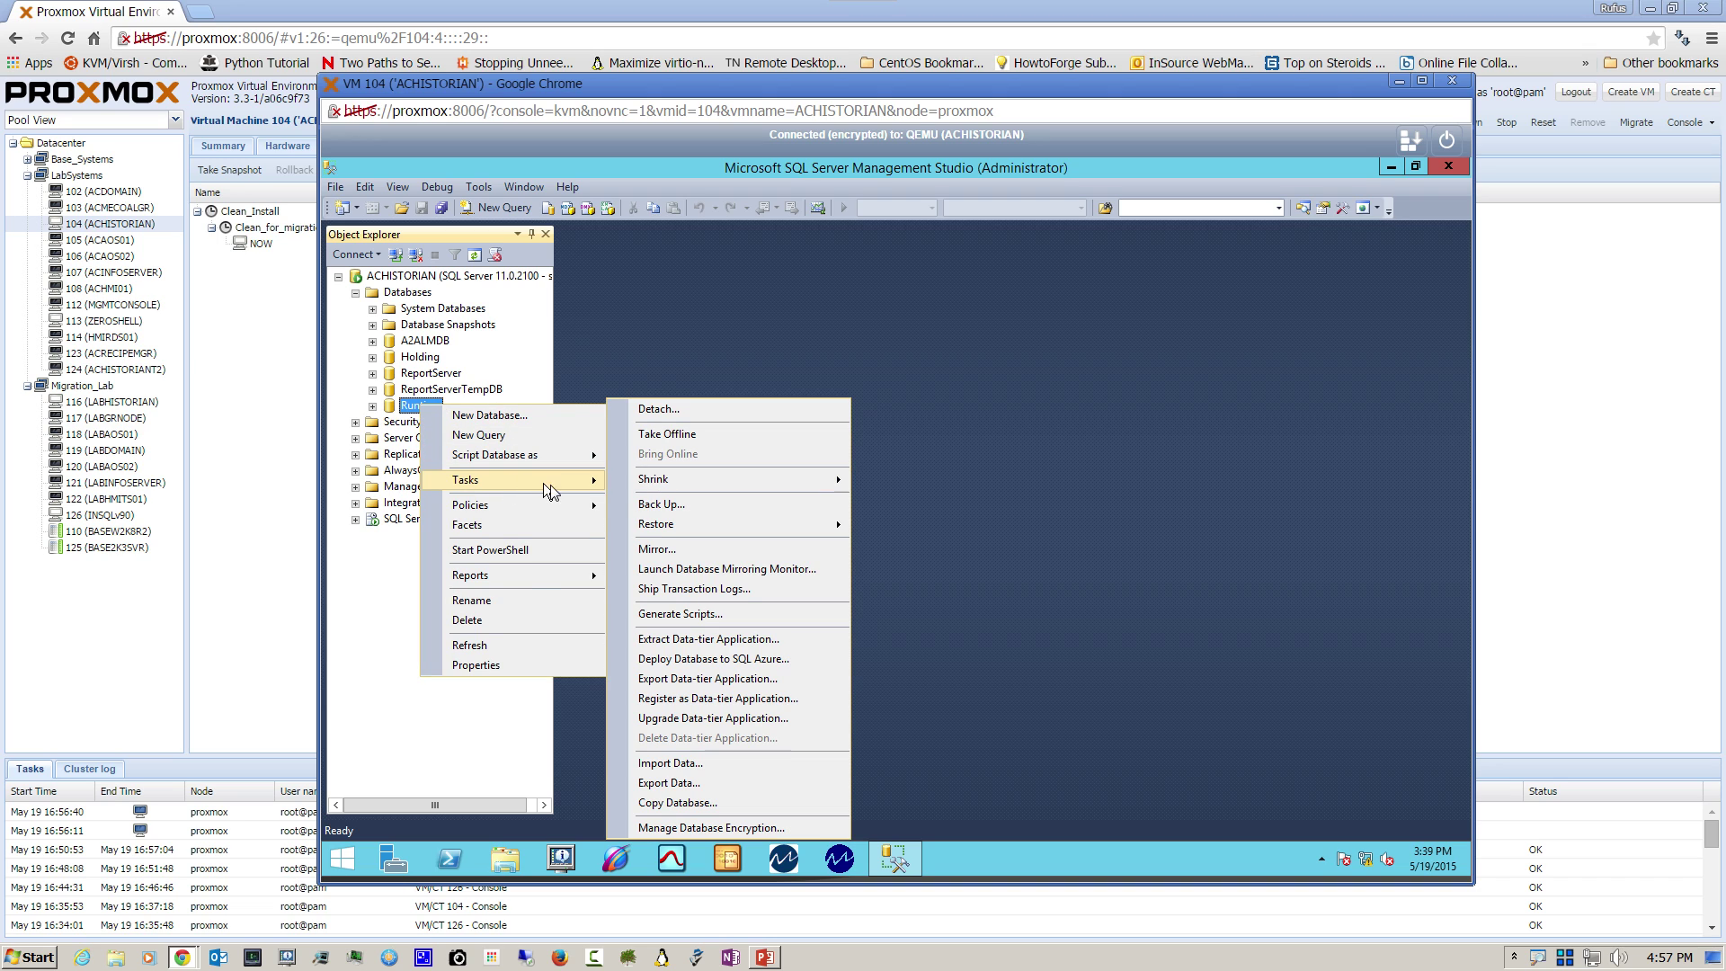
mouse_move(773, 527)
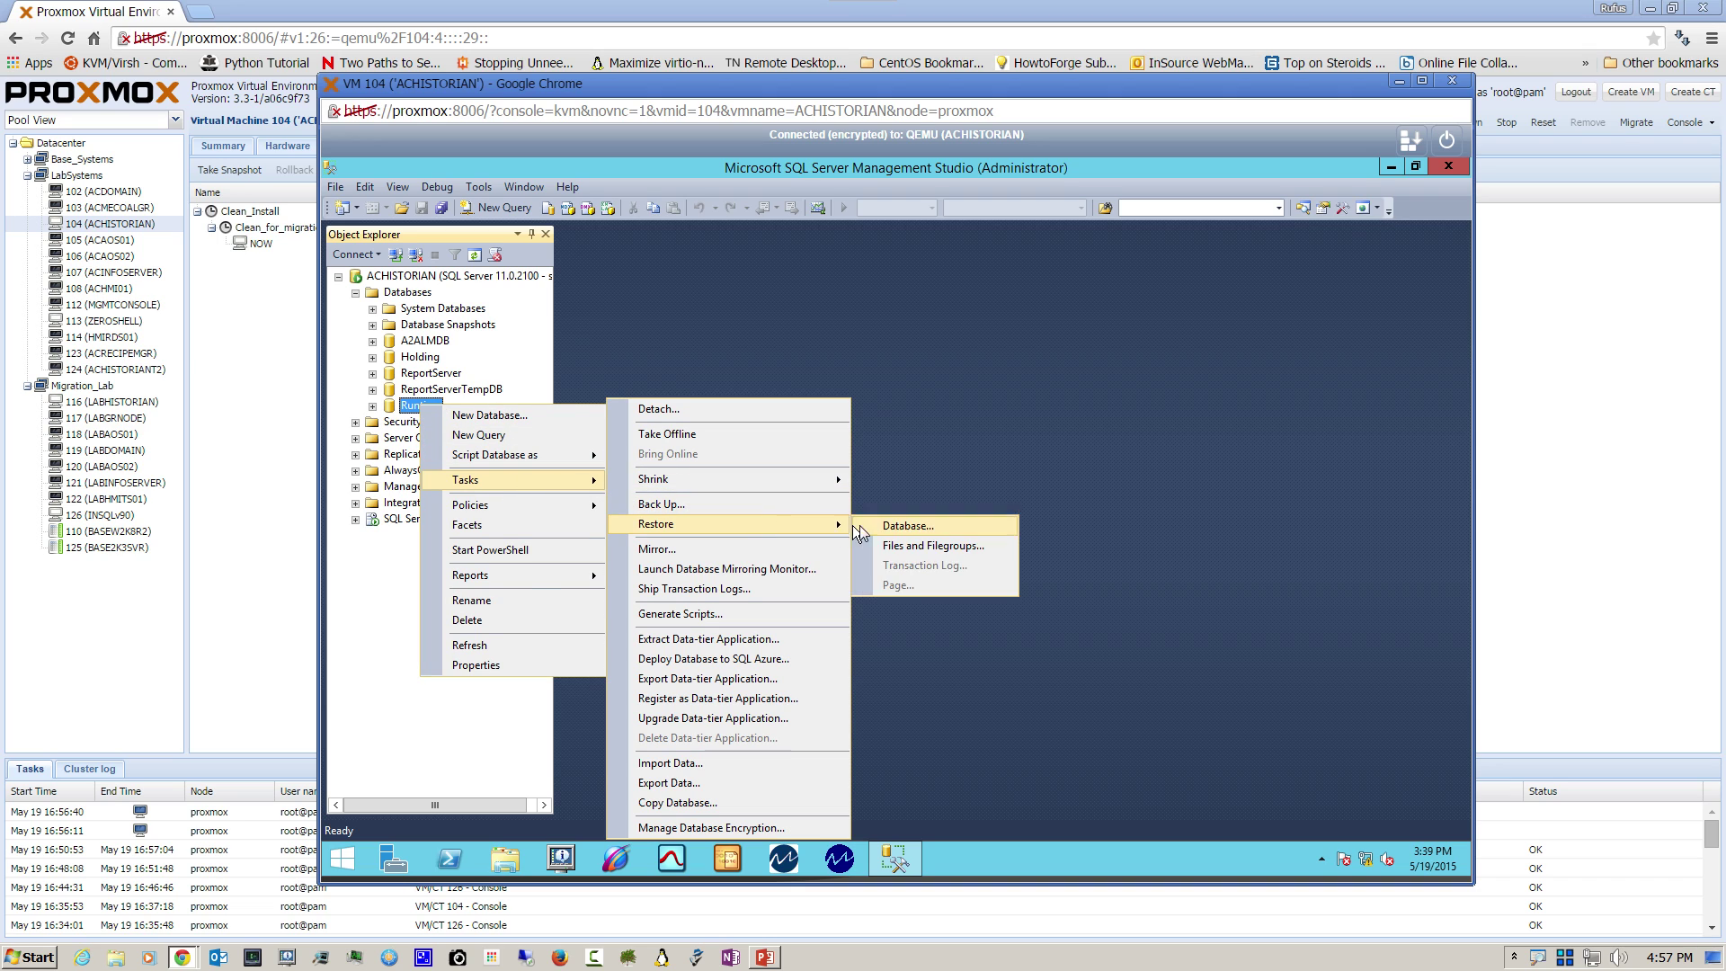
left_click(909, 526)
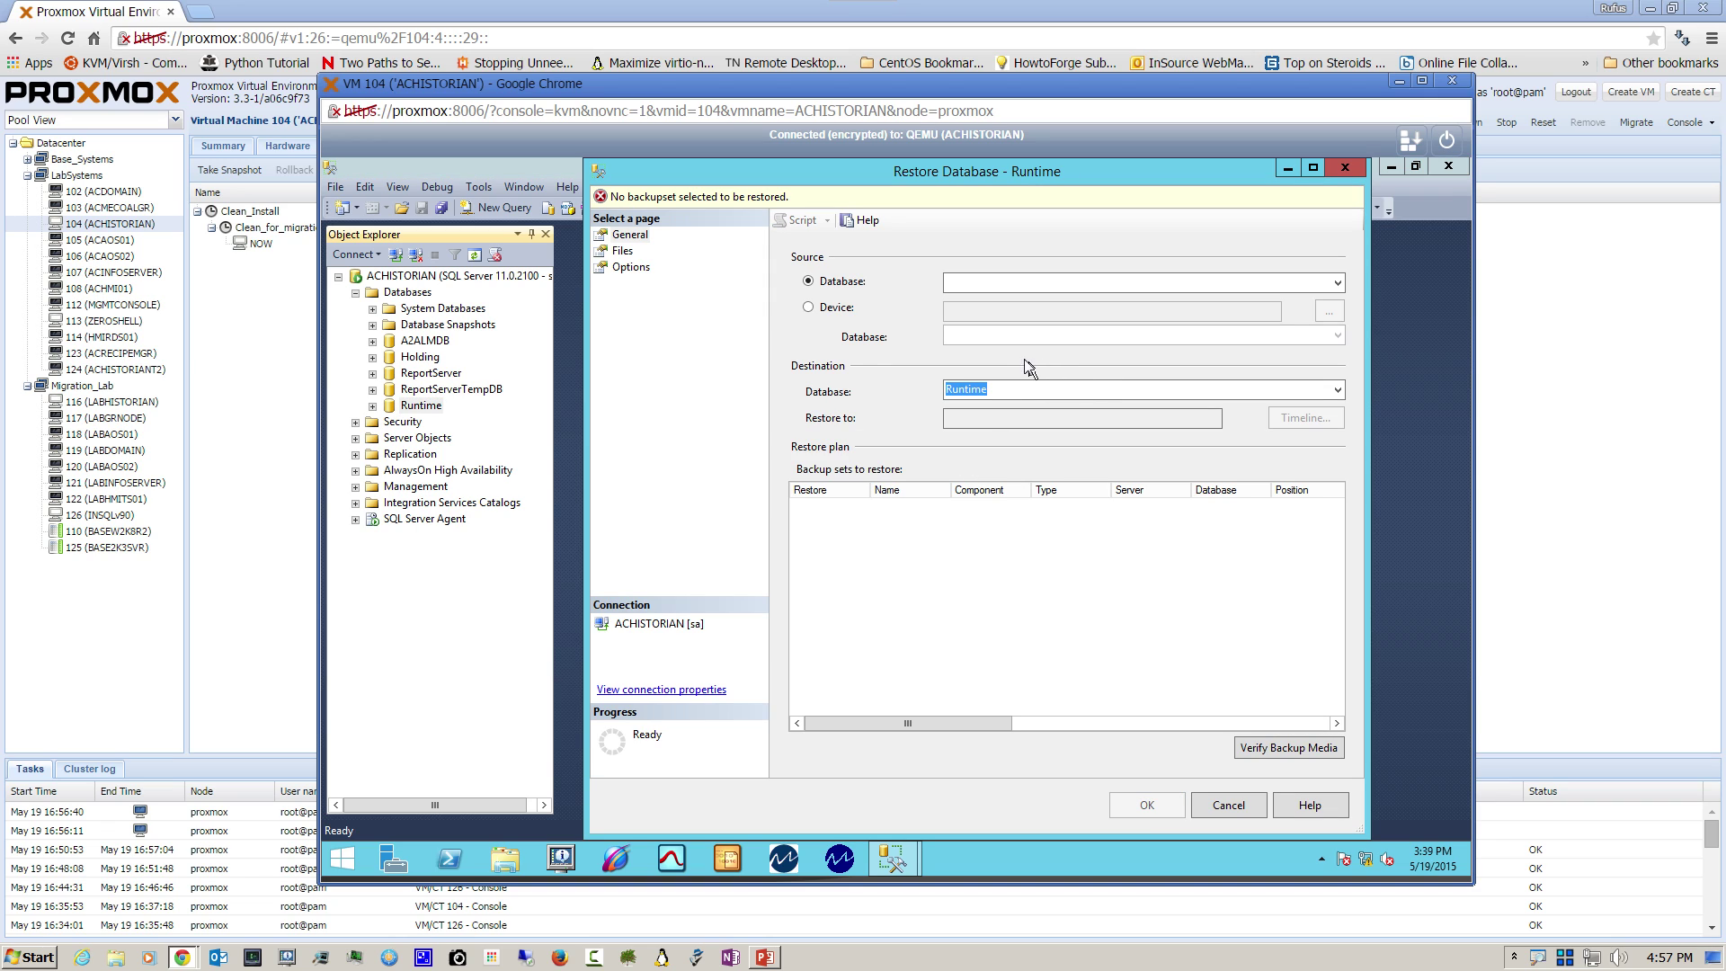
Step: Set the restore source to a device using the backup file C:\Backups\Runtime_Historian2012R2.bak
left_click(808, 307)
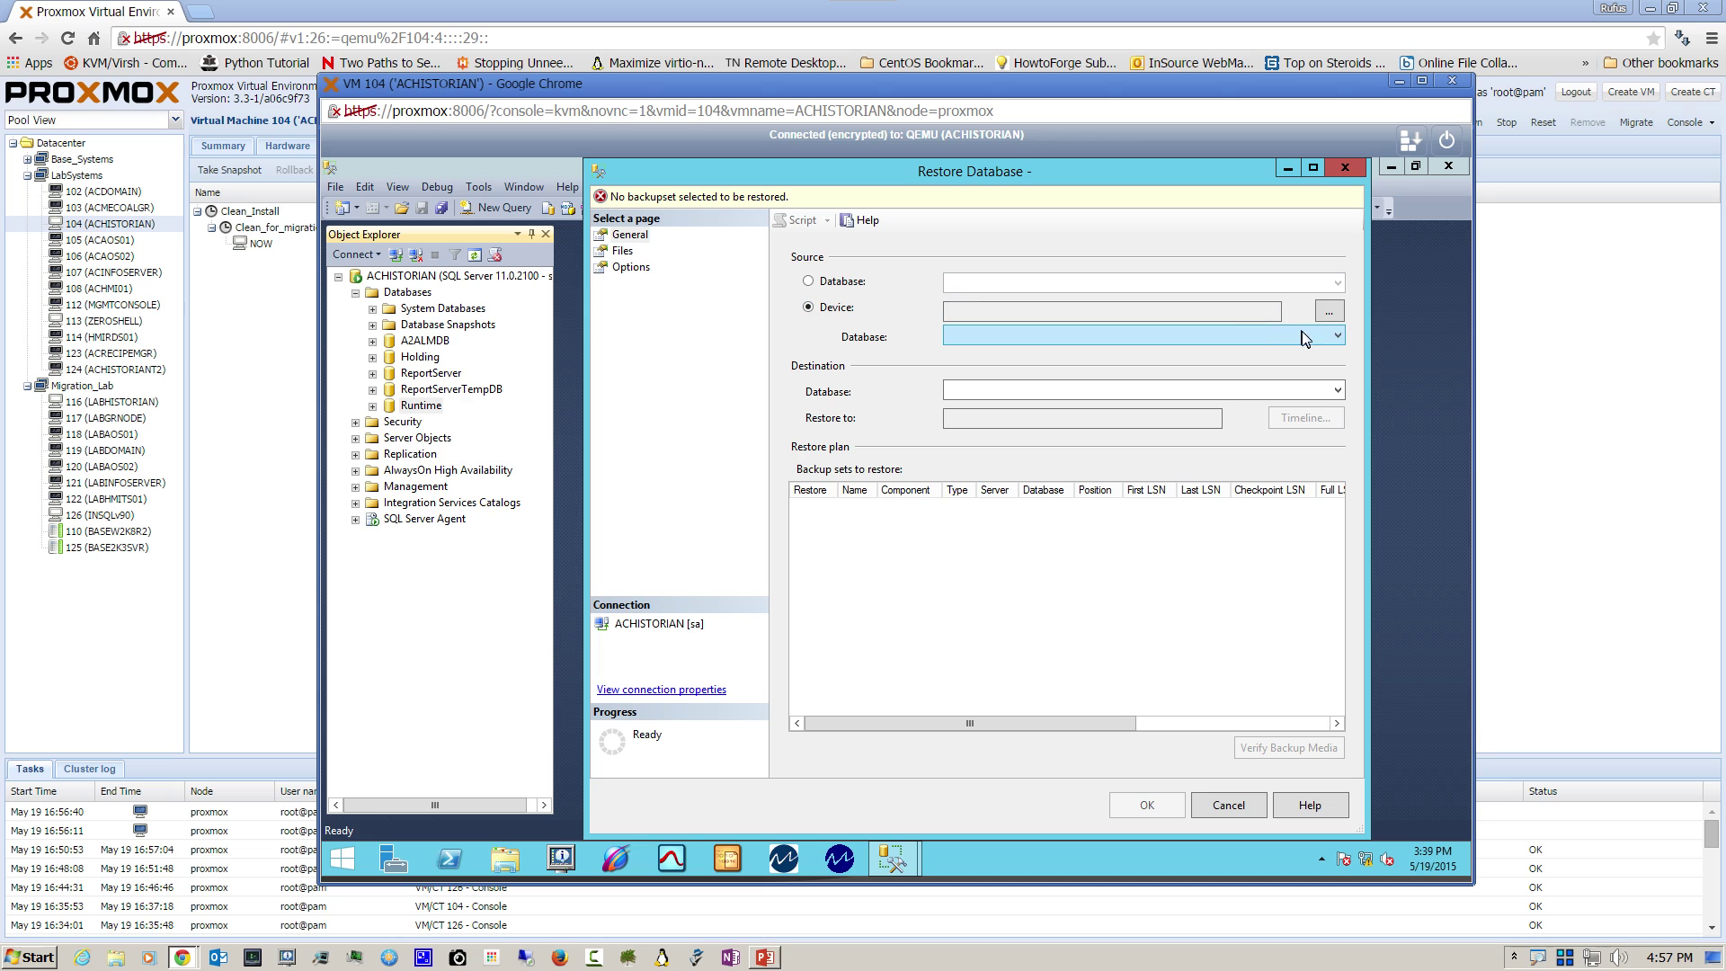
left_click(1329, 311)
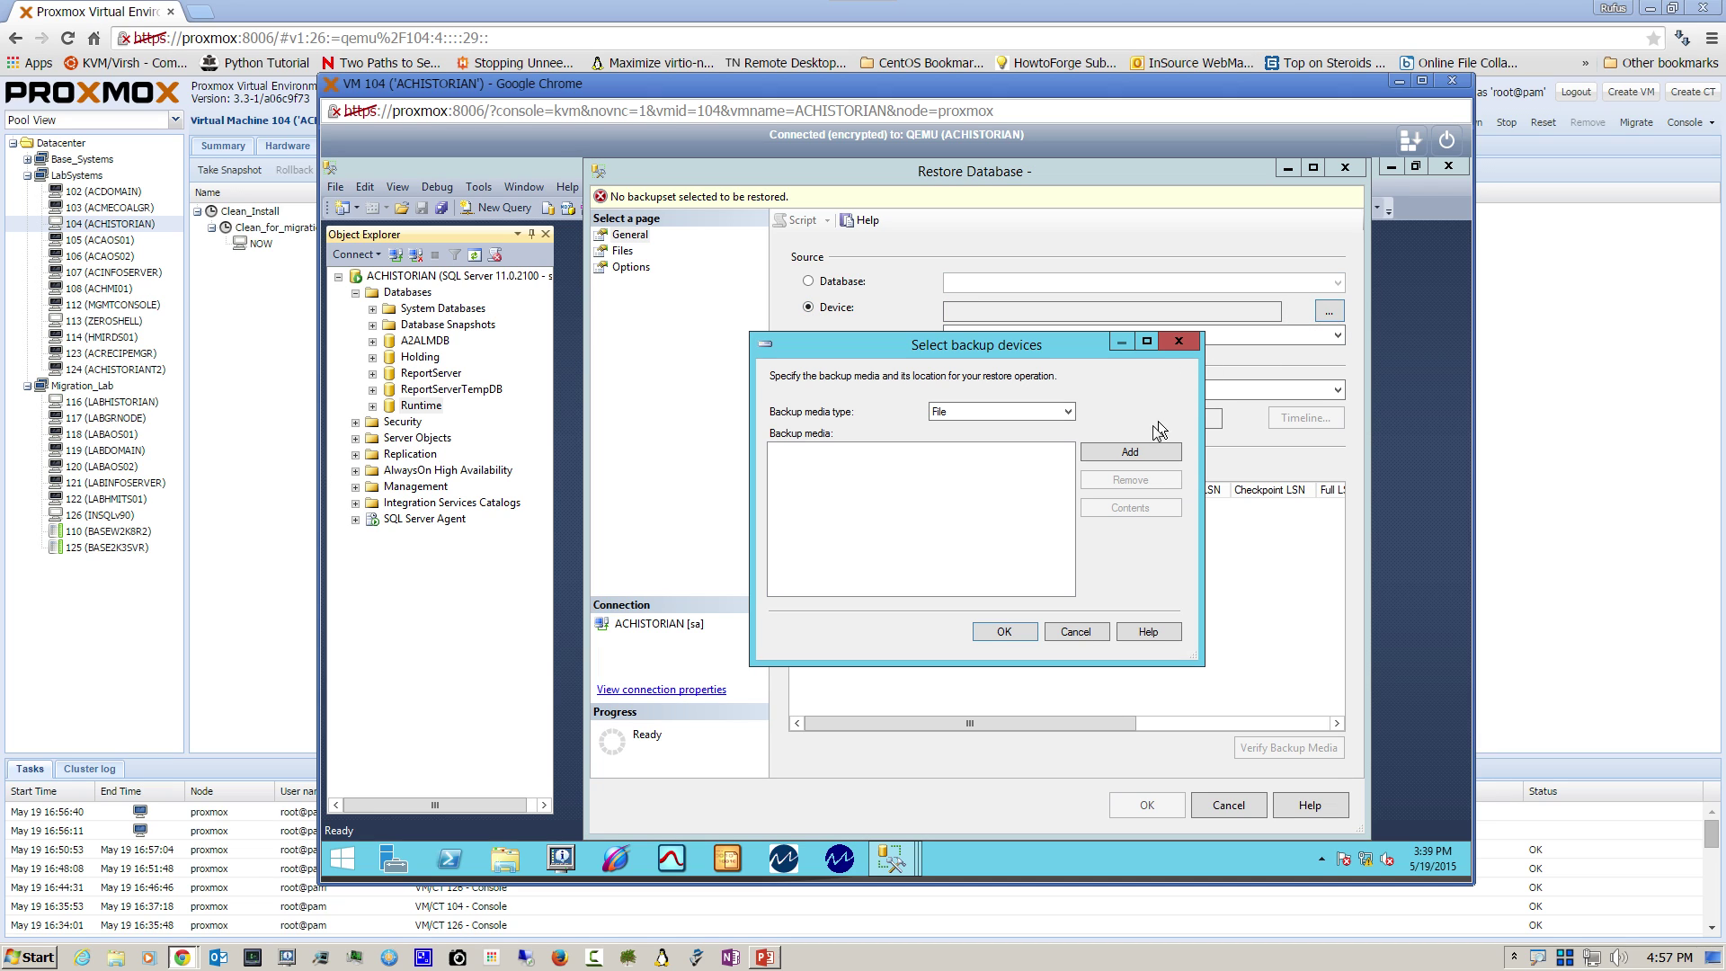
left_click(1135, 447)
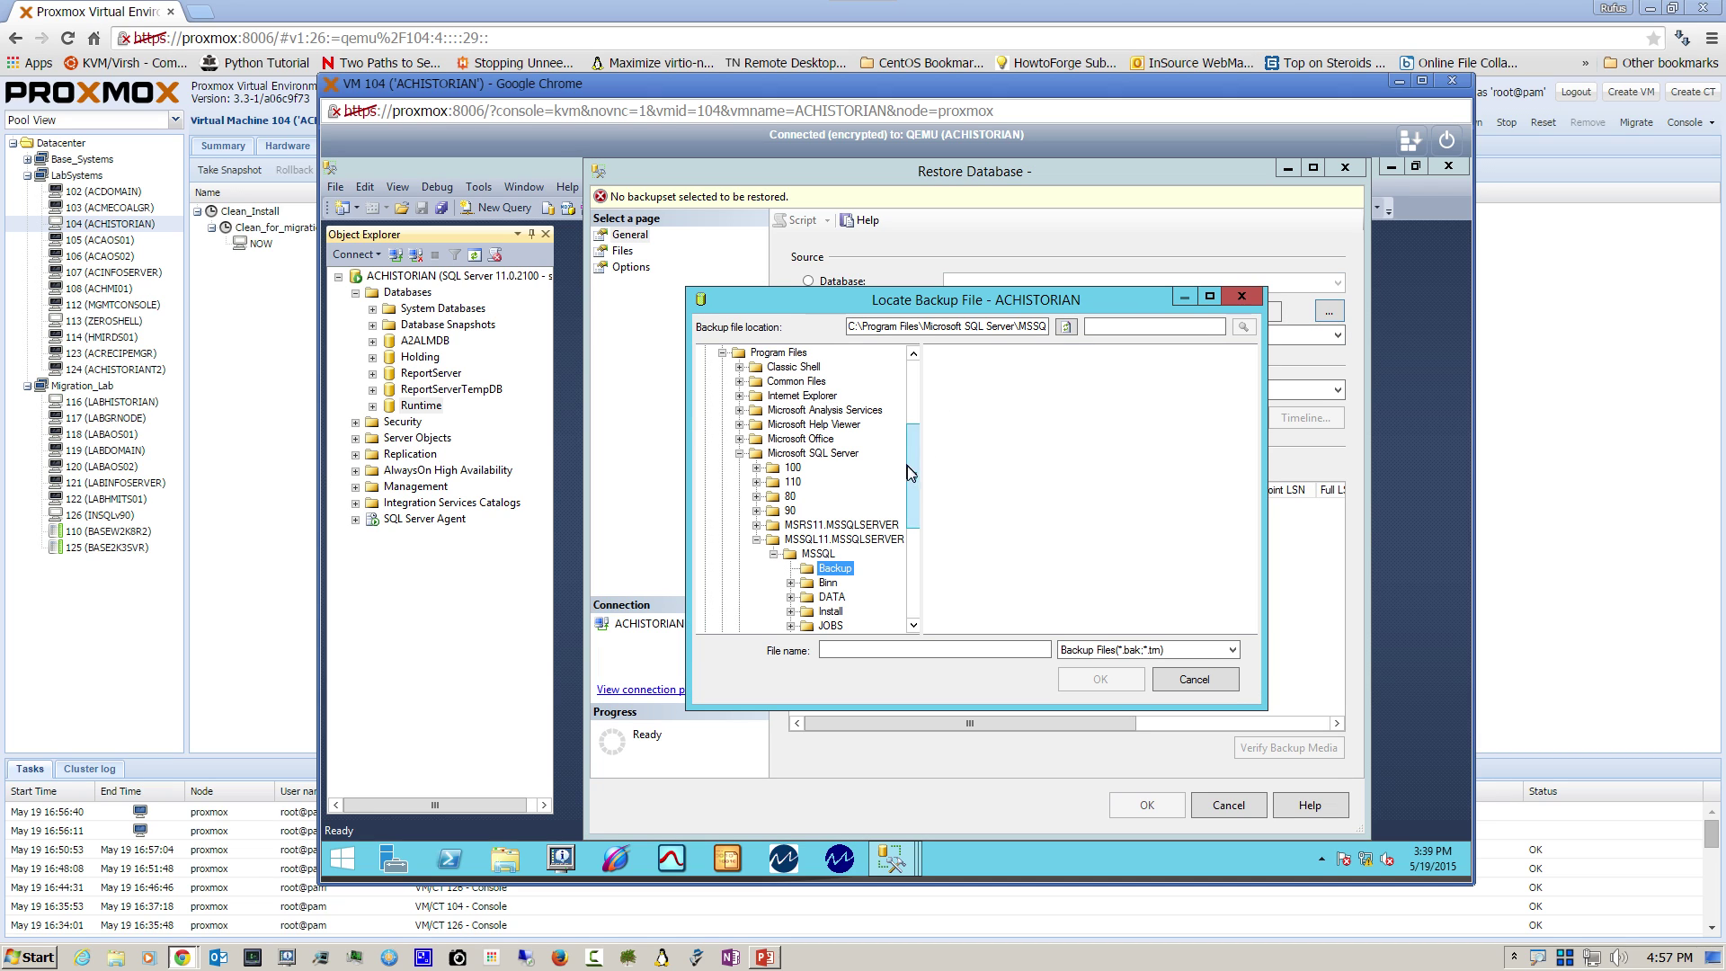
scroll(913, 424, "up", 3)
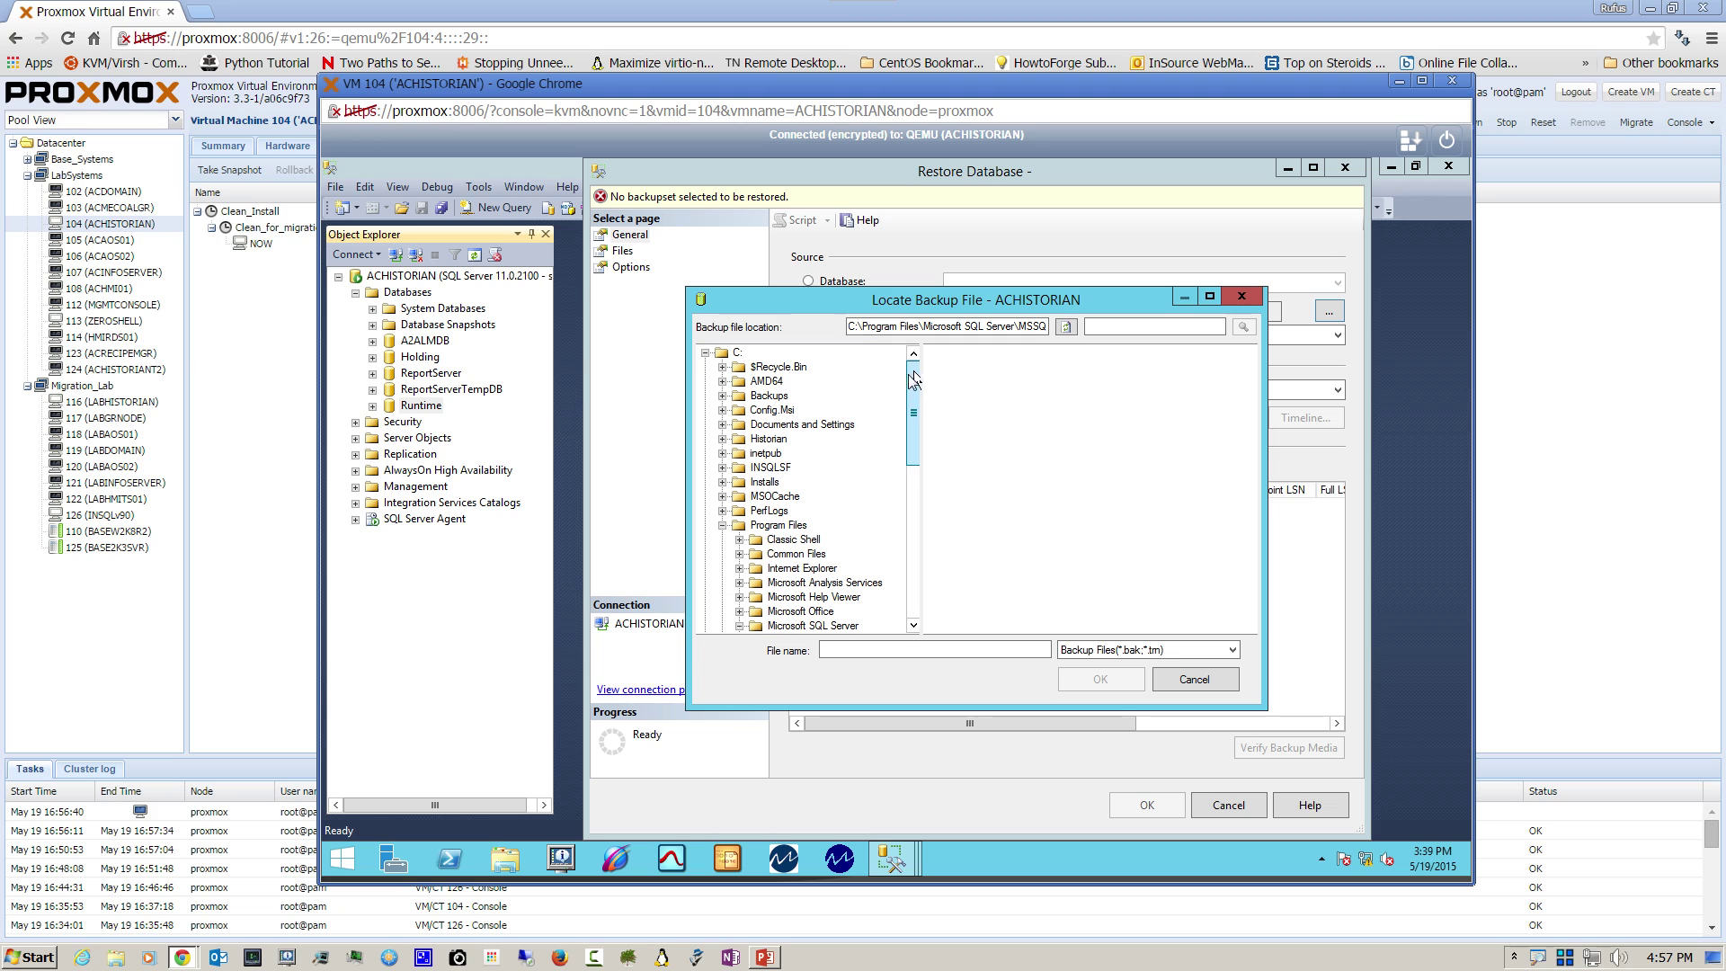
left_click(771, 396)
left_click(982, 354)
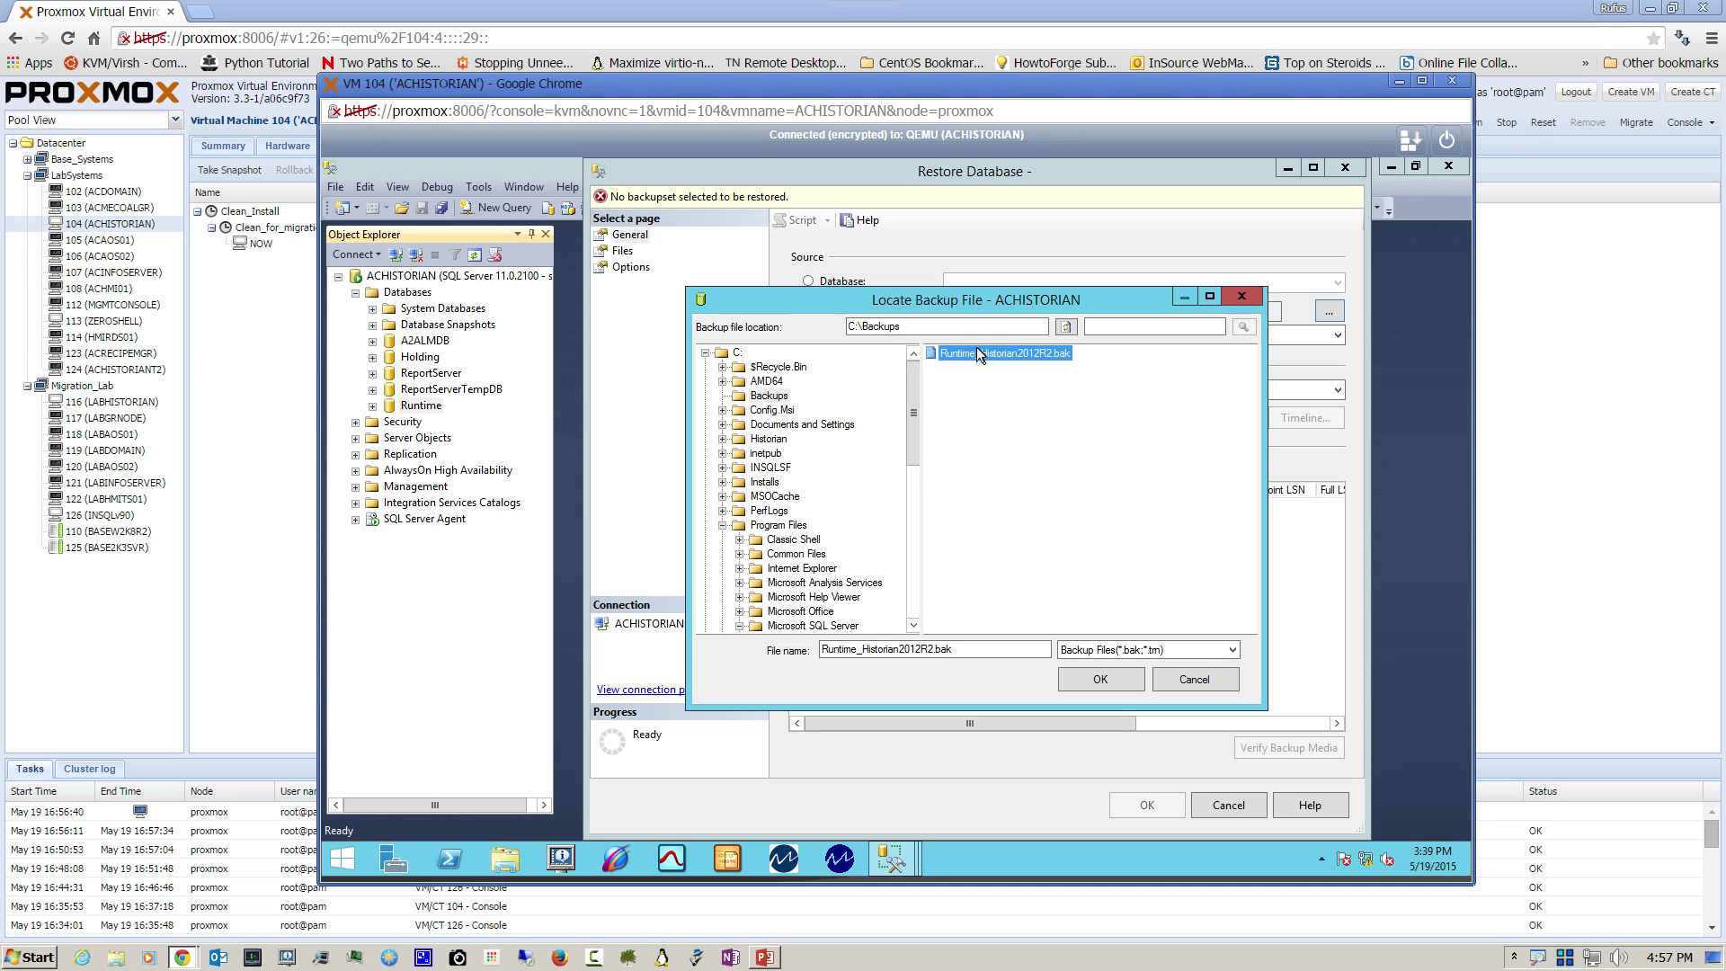
left_click(1100, 680)
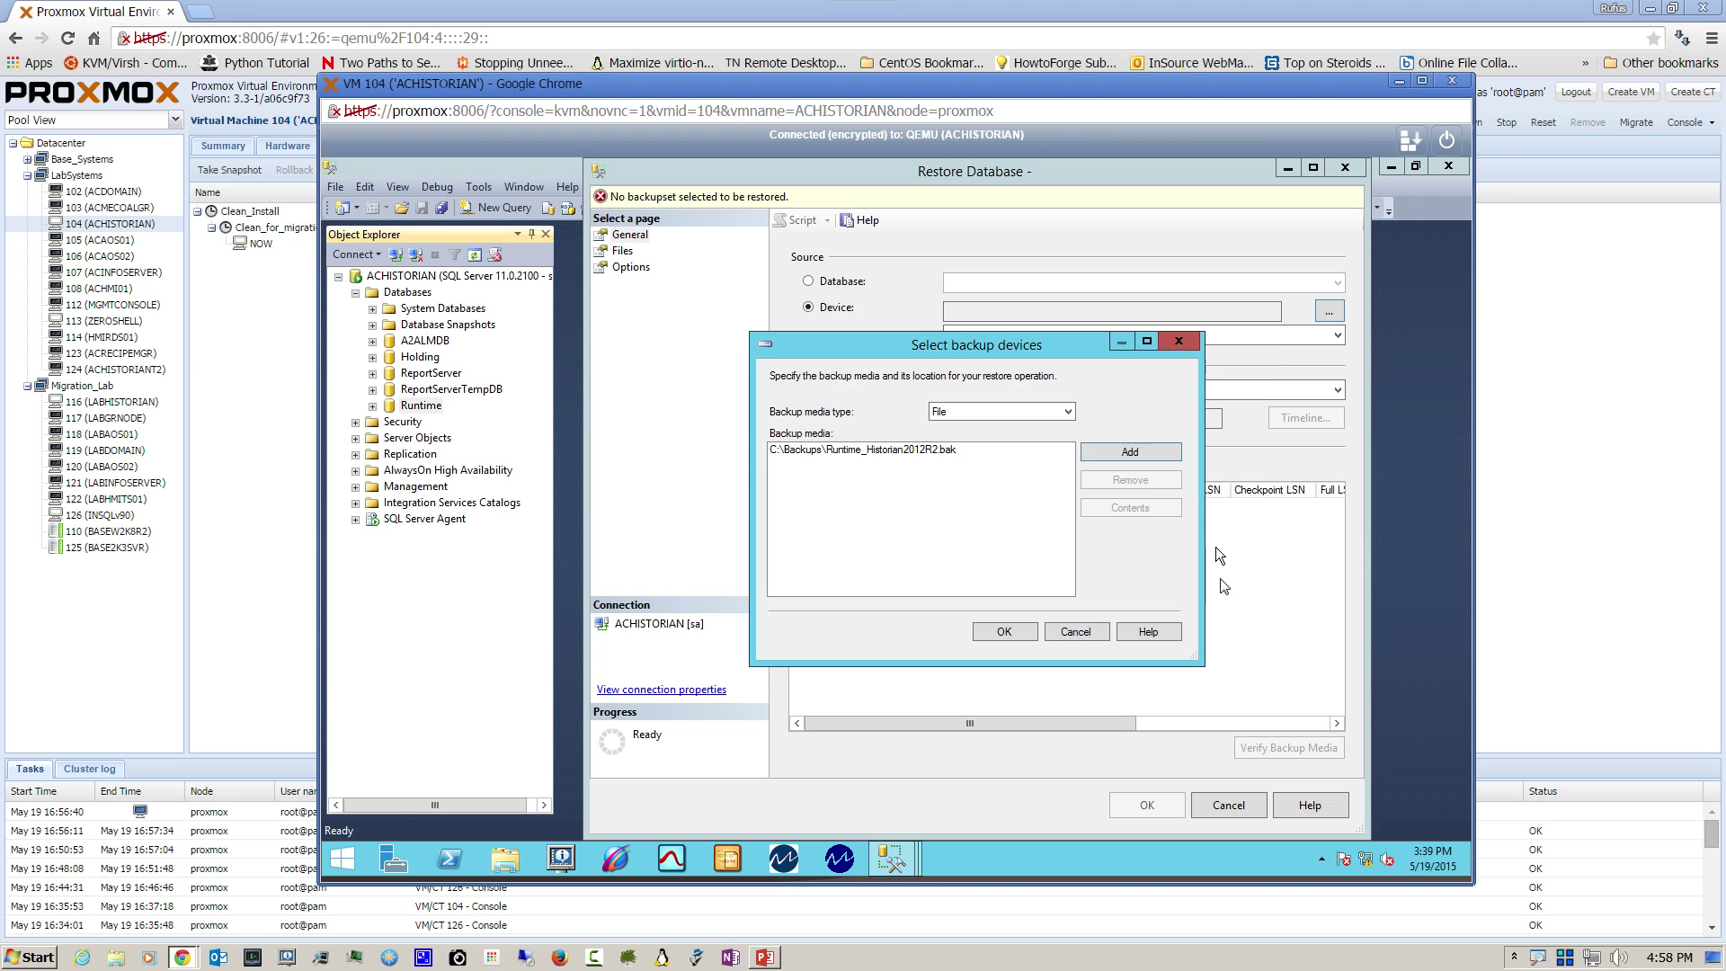
left_click(1005, 632)
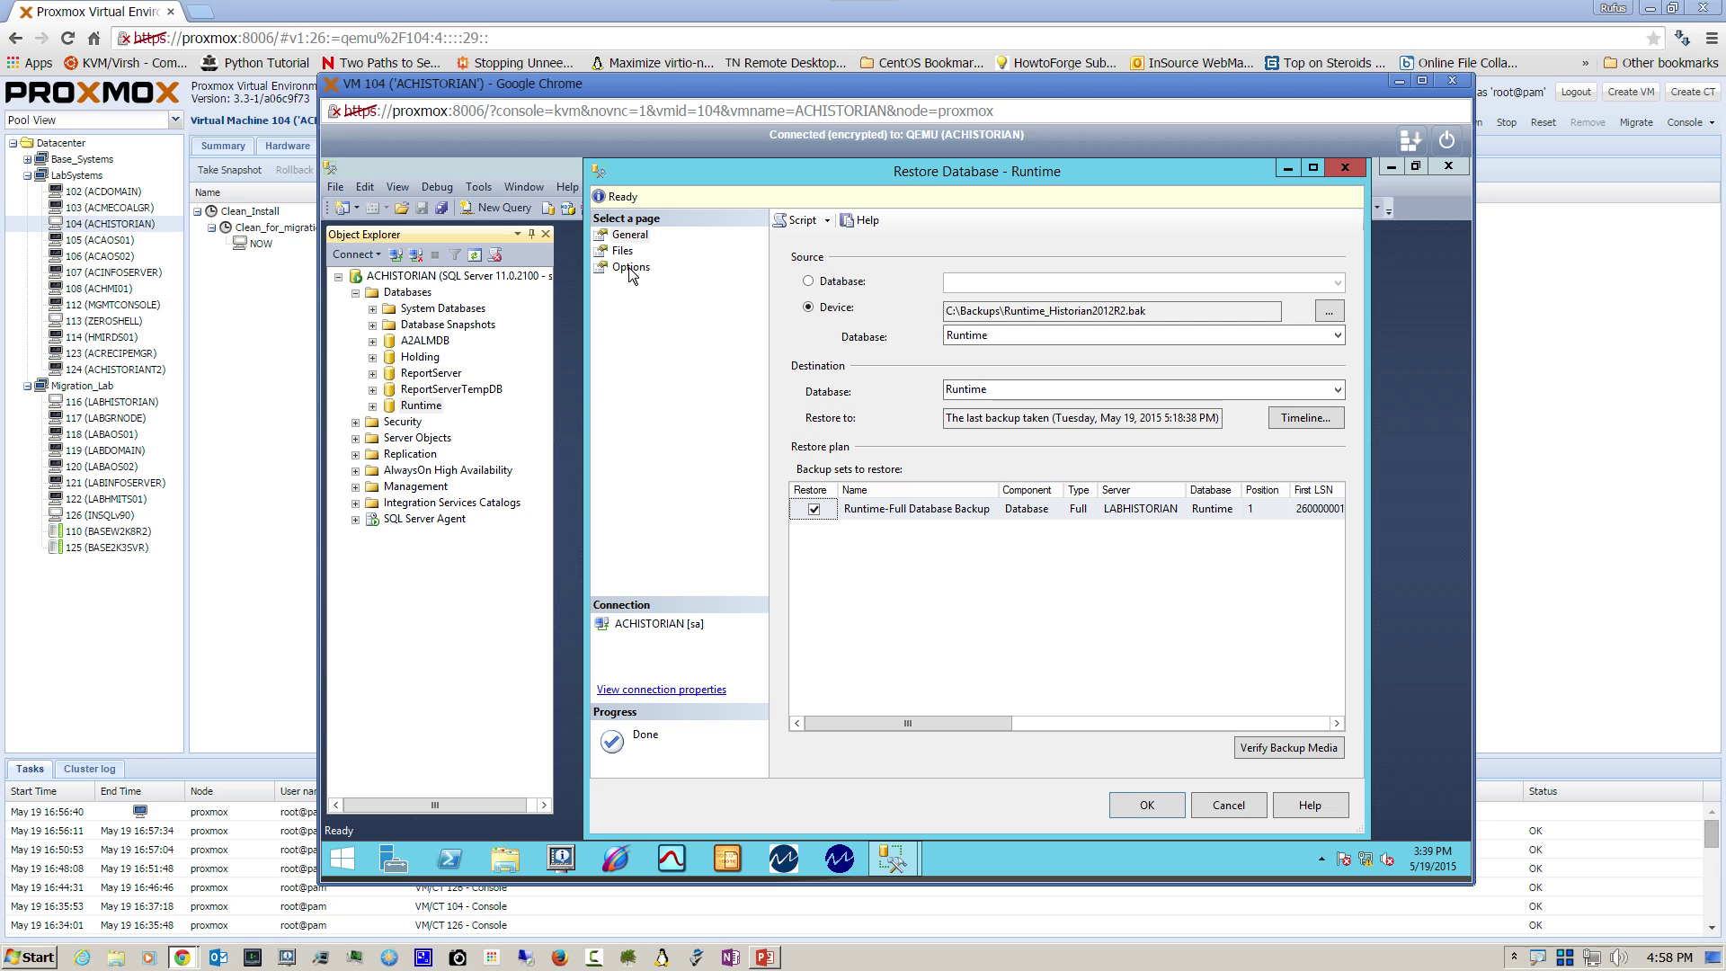
Step: Restore Runtime with the option to overwrite the existing database (WITH REPLACE), and close SQL Server Management Studio
left_click(630, 268)
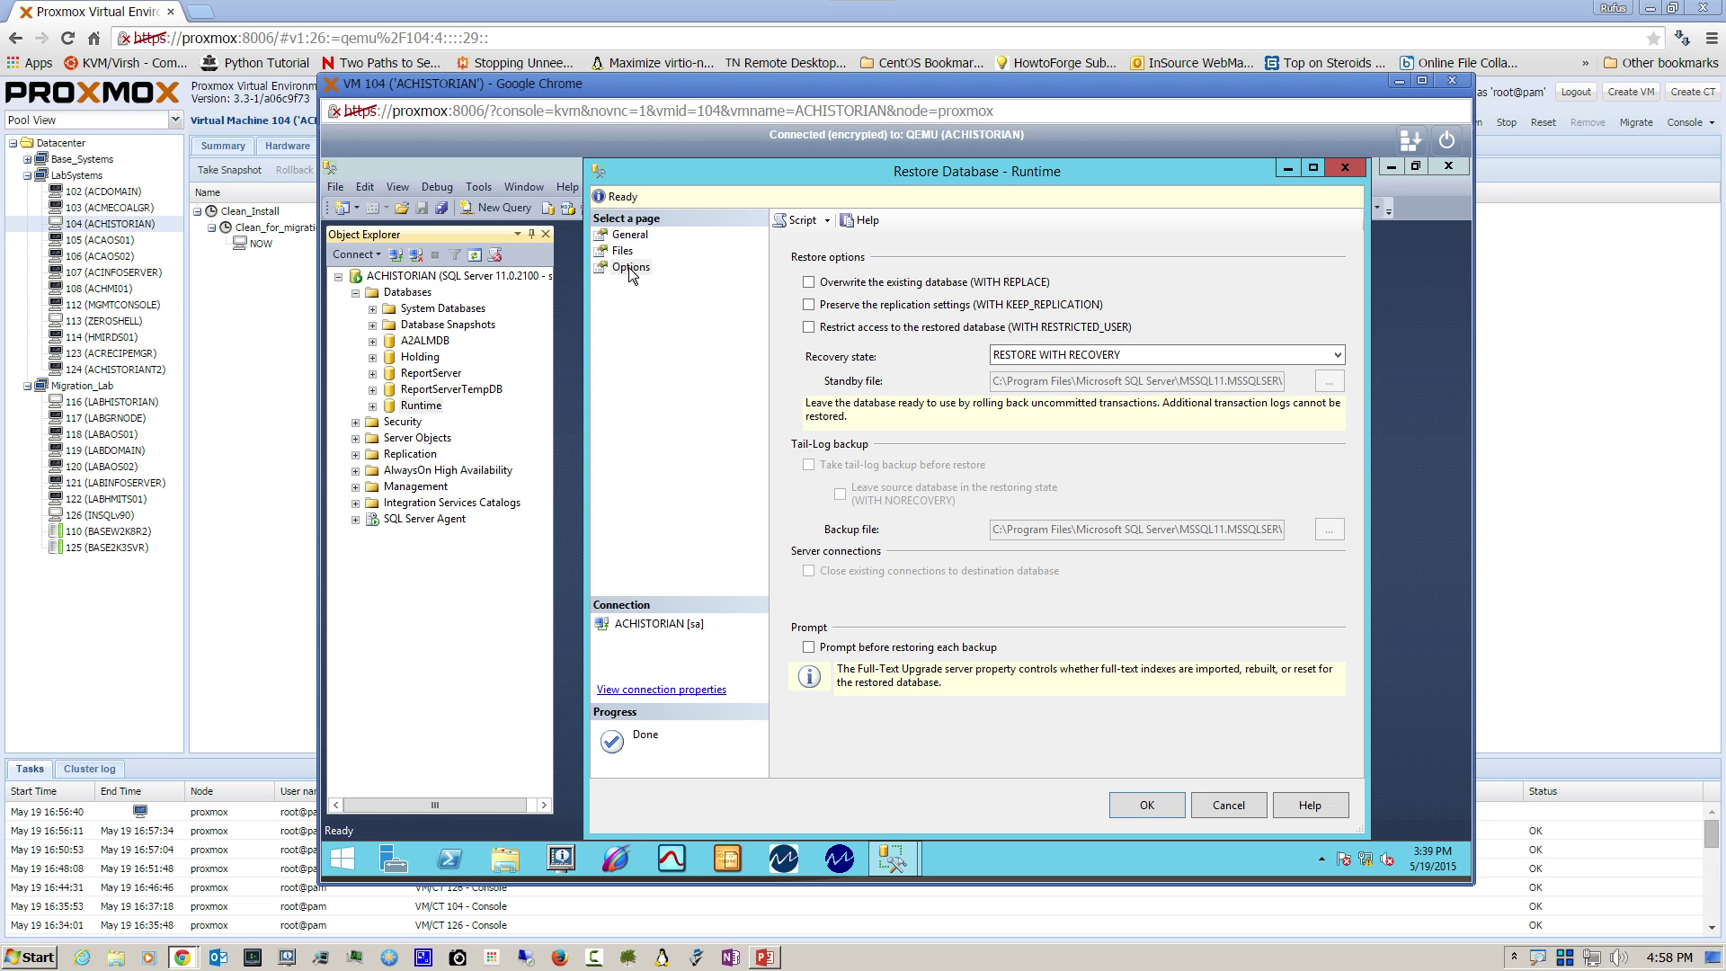
left_click(809, 284)
left_click(1149, 805)
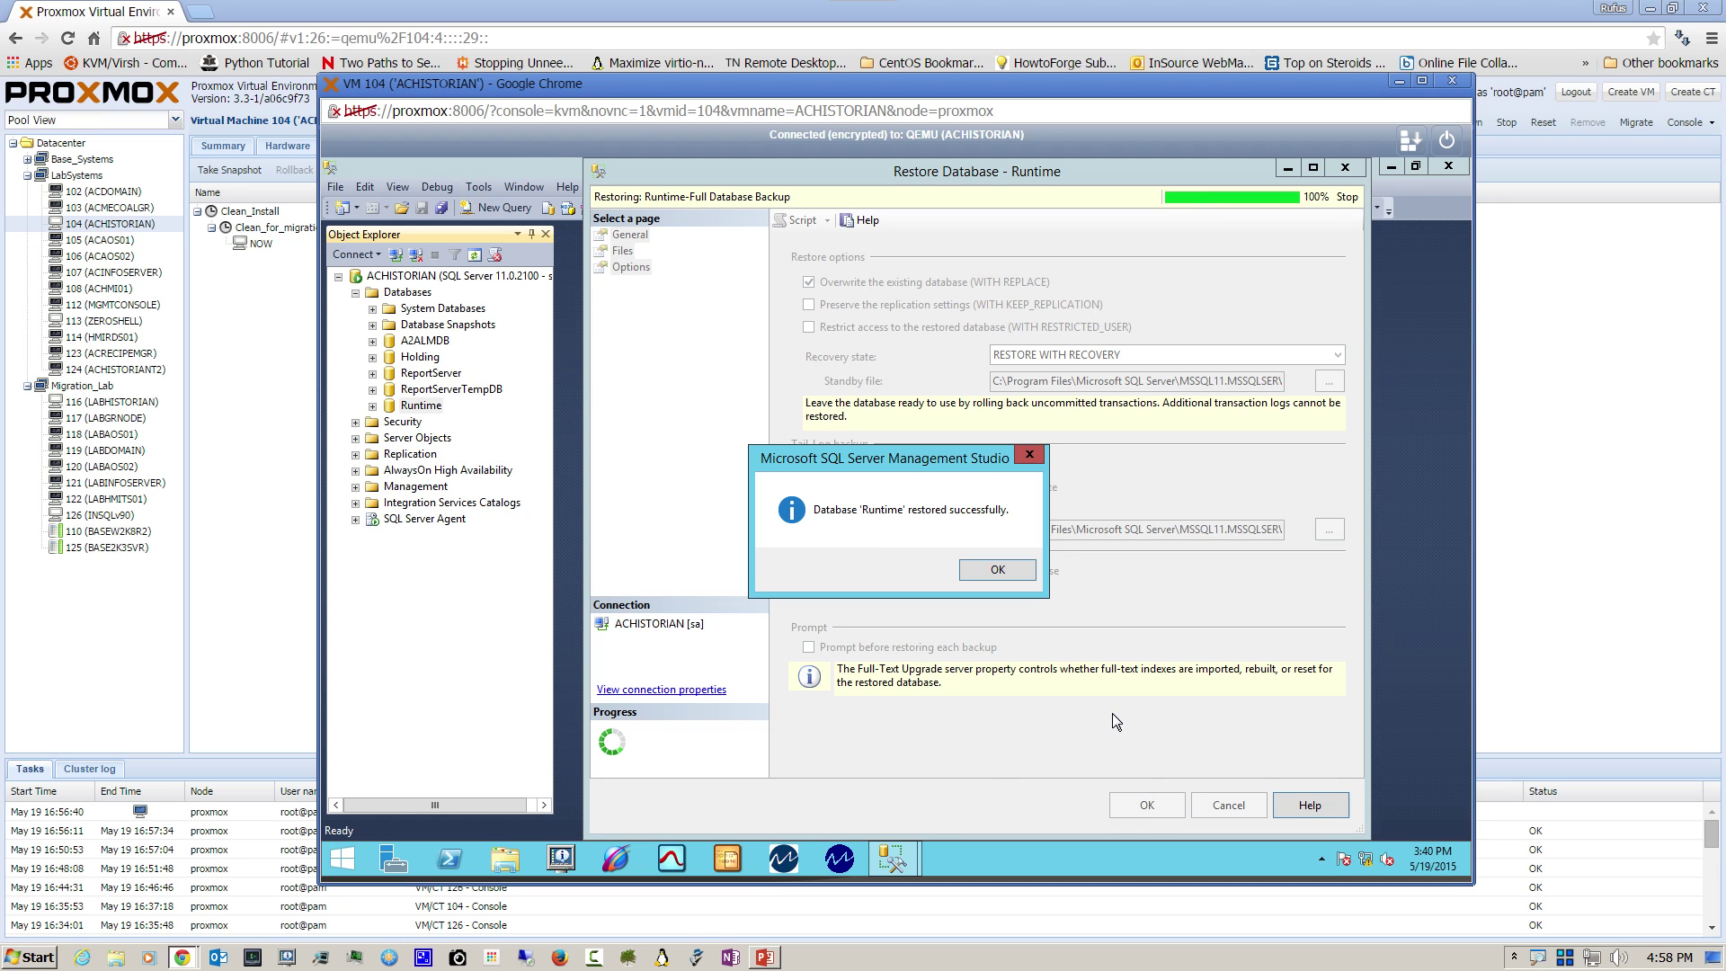
left_click(996, 568)
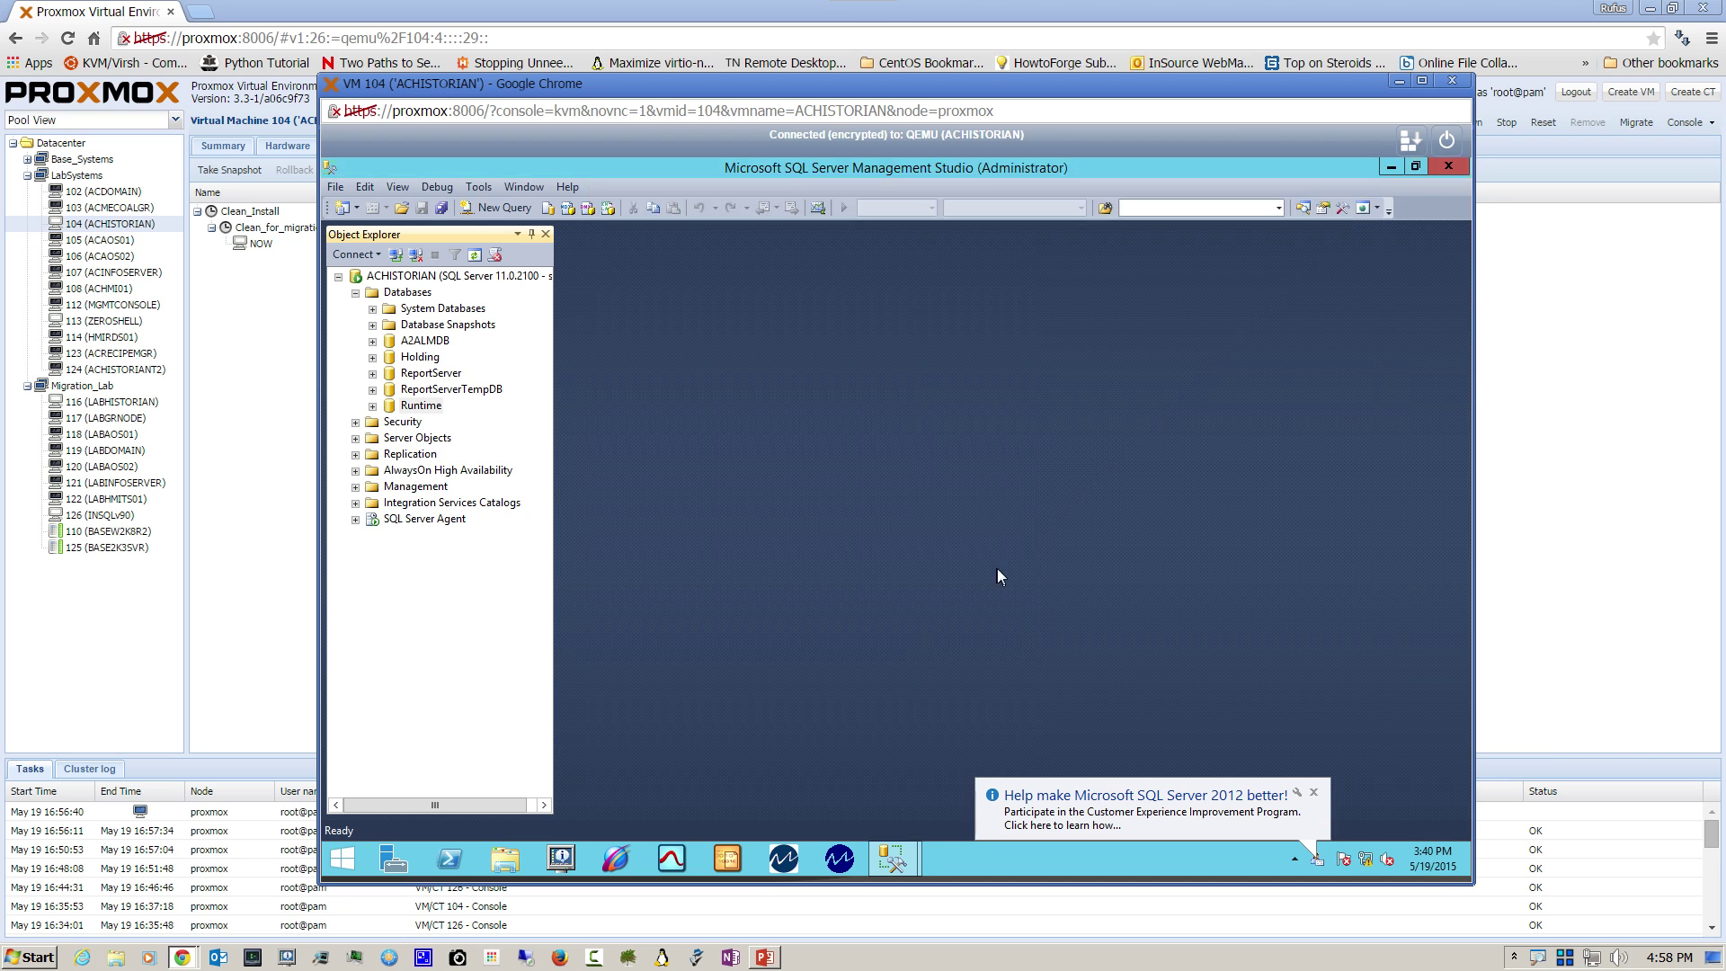
left_click(1447, 163)
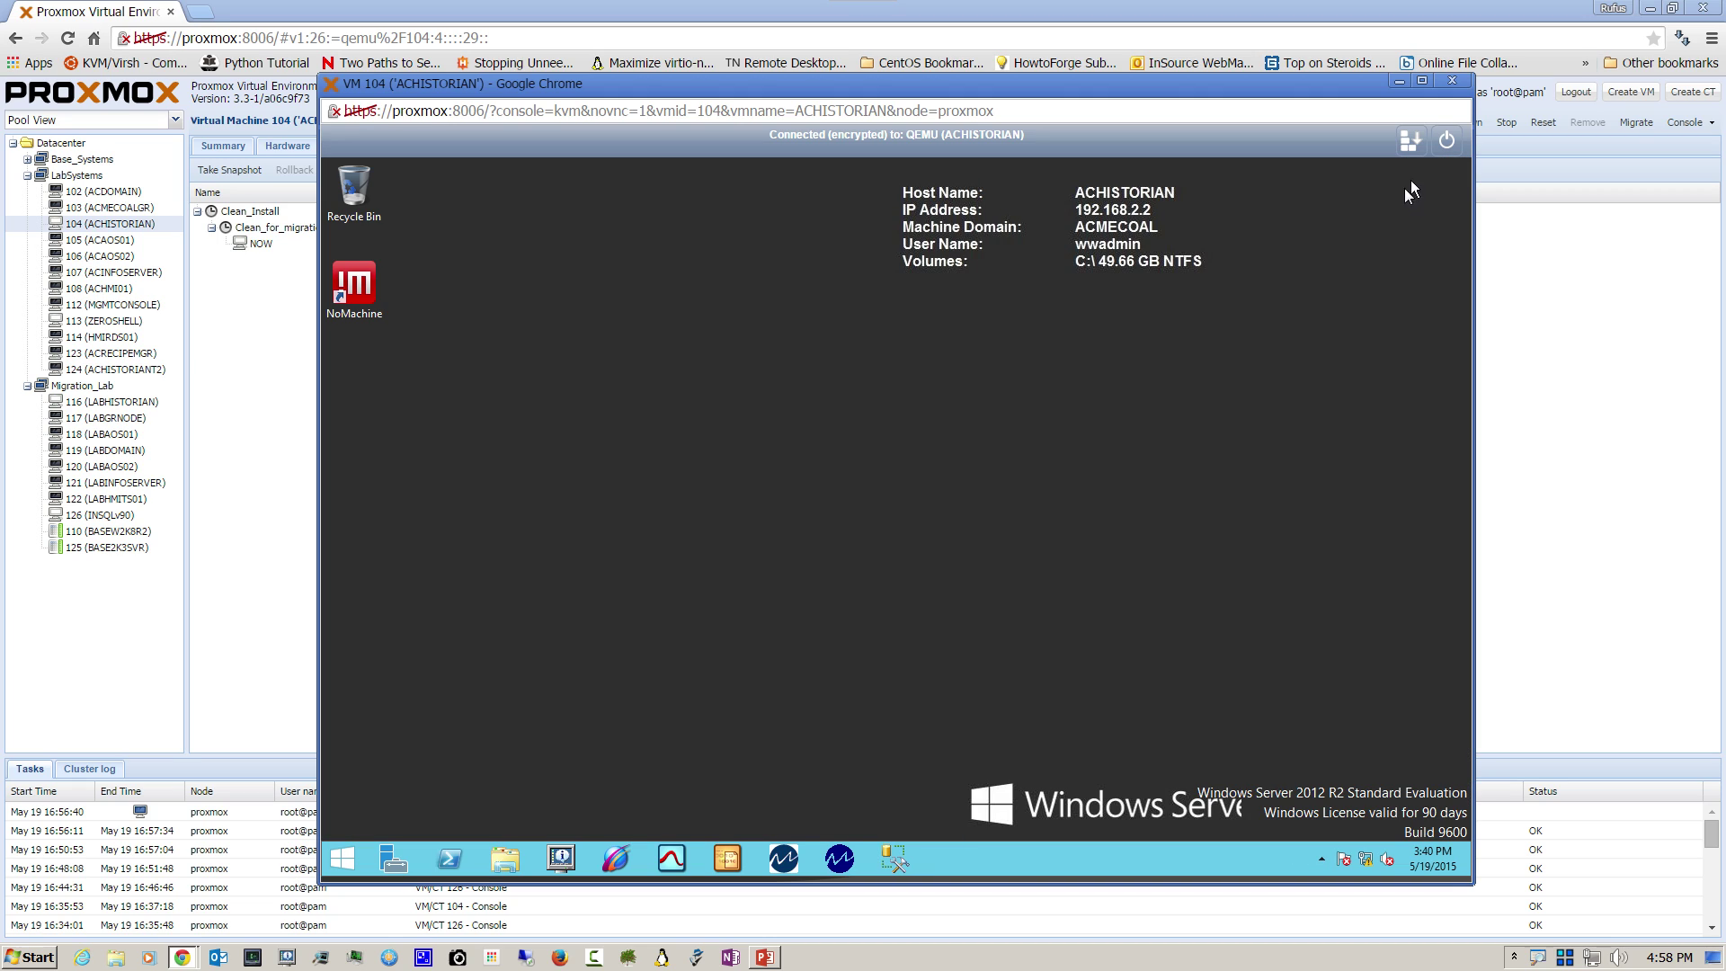
Step: Launch the Configurator from Wonderware's Common programs and run the Historian Server configuration with Auto Start Historian enabled, without dropping the existing database
left_click(344, 860)
left_click(396, 784)
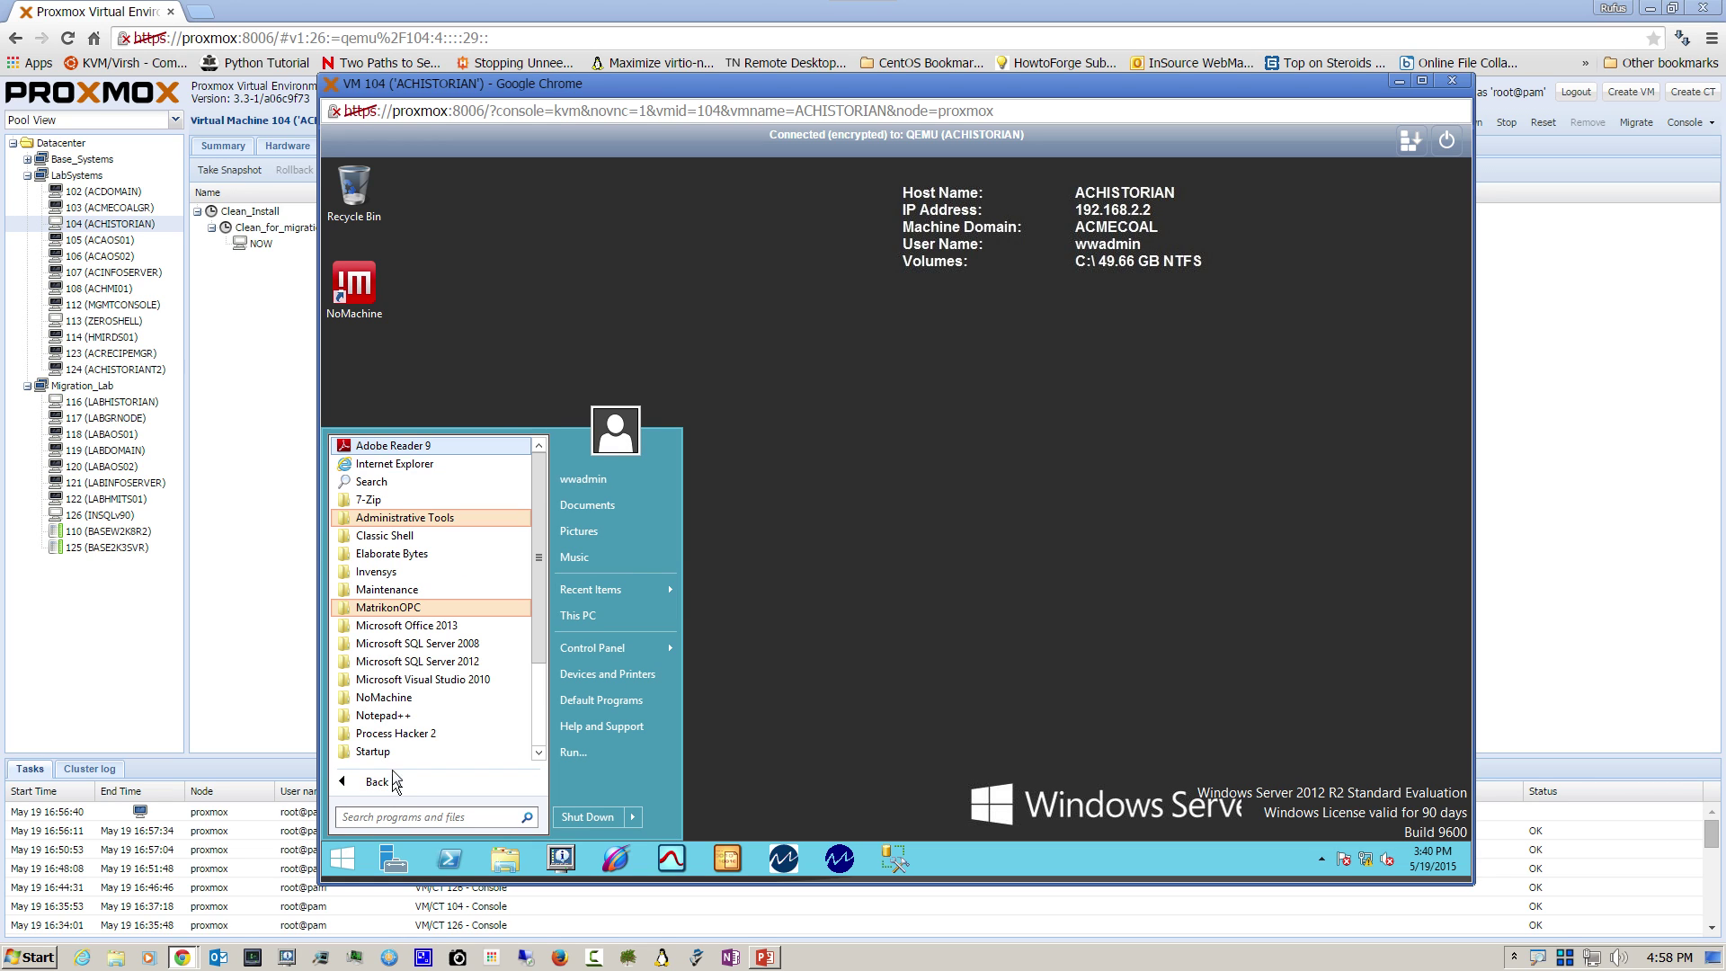
scroll(544, 746, "down", 2)
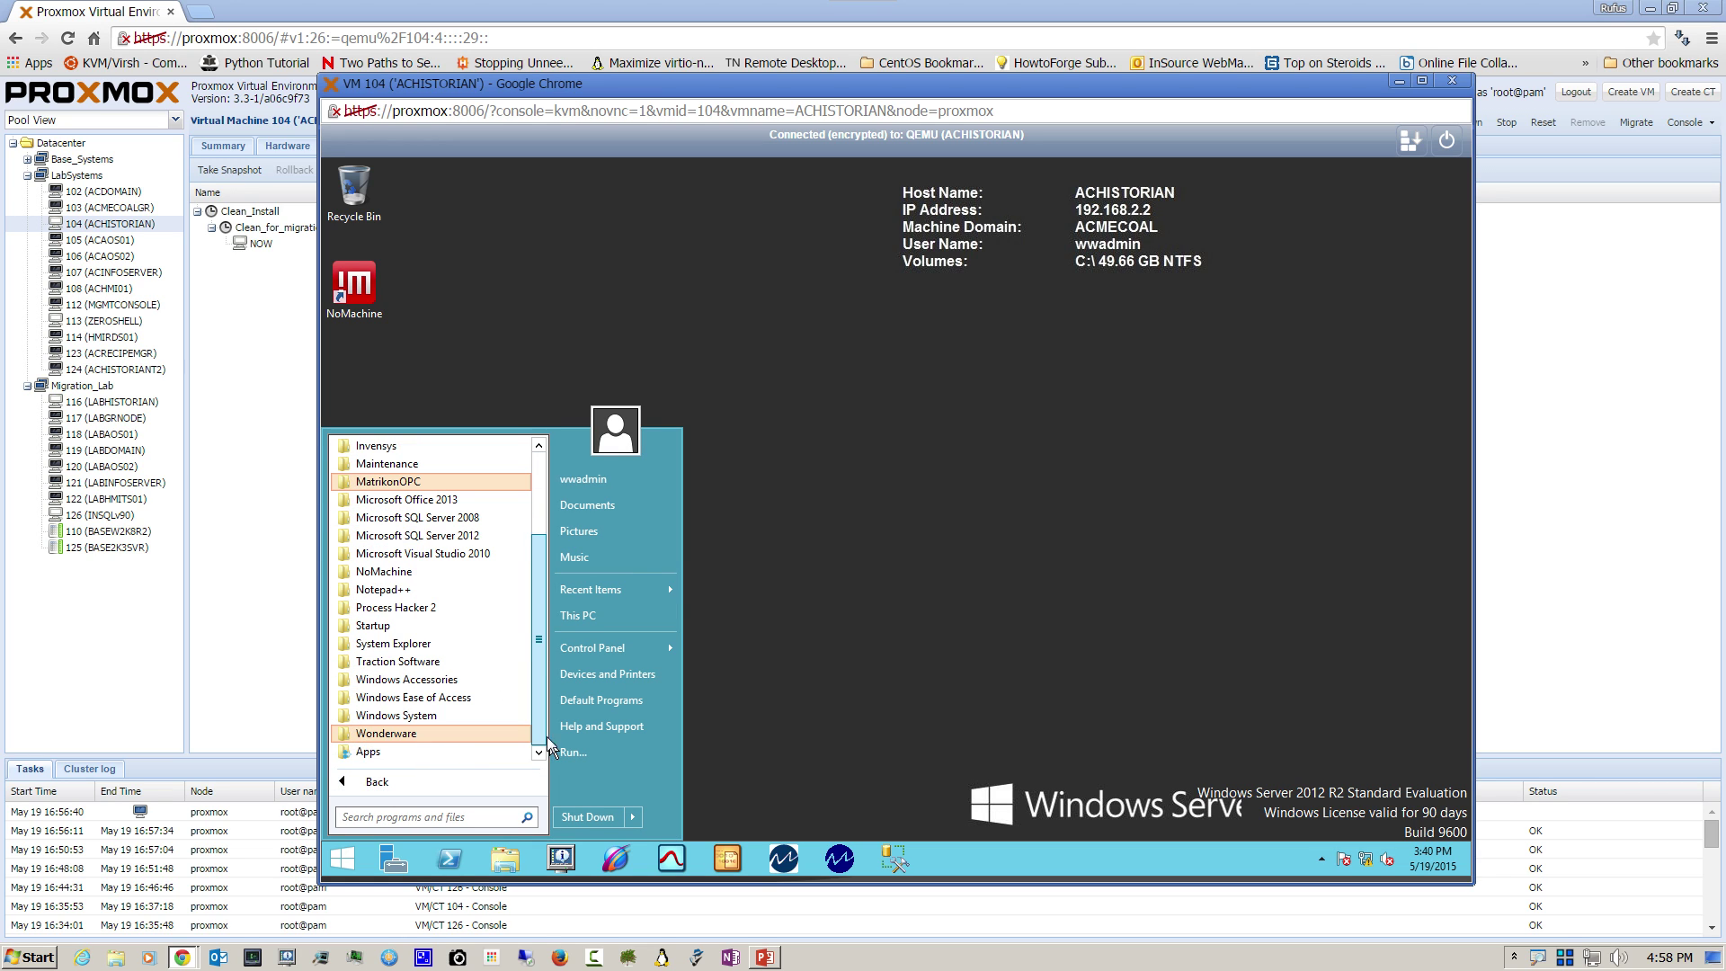
left_click(393, 734)
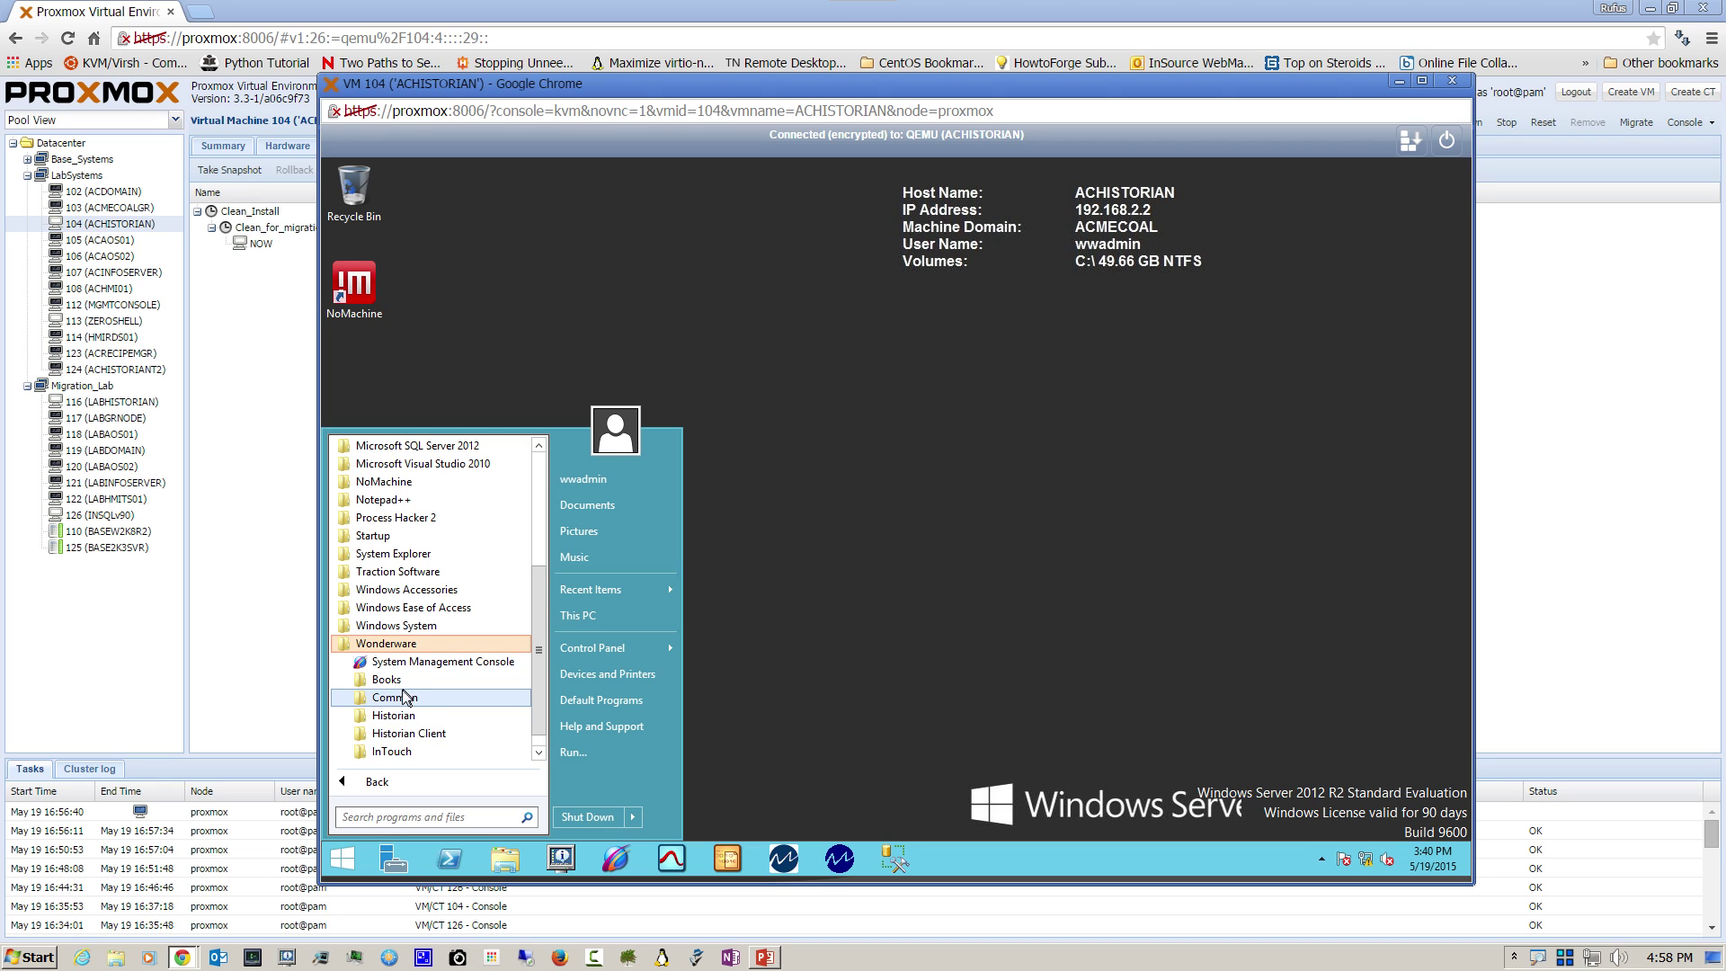
left_click(406, 698)
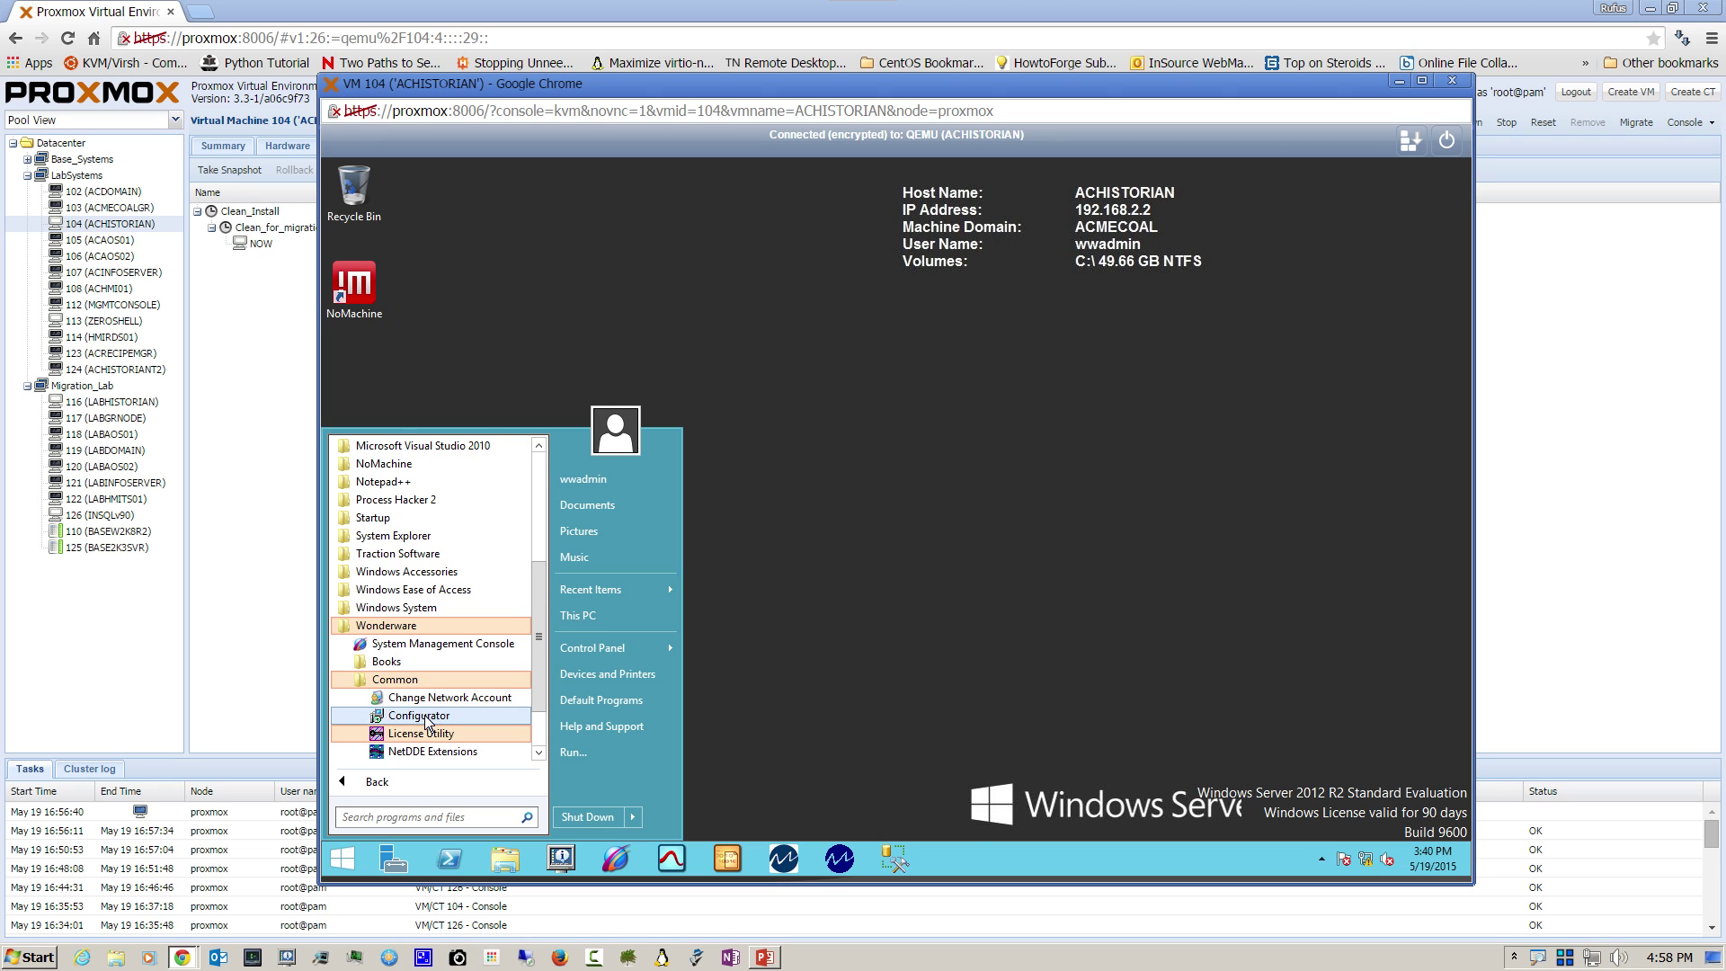
left_click(419, 716)
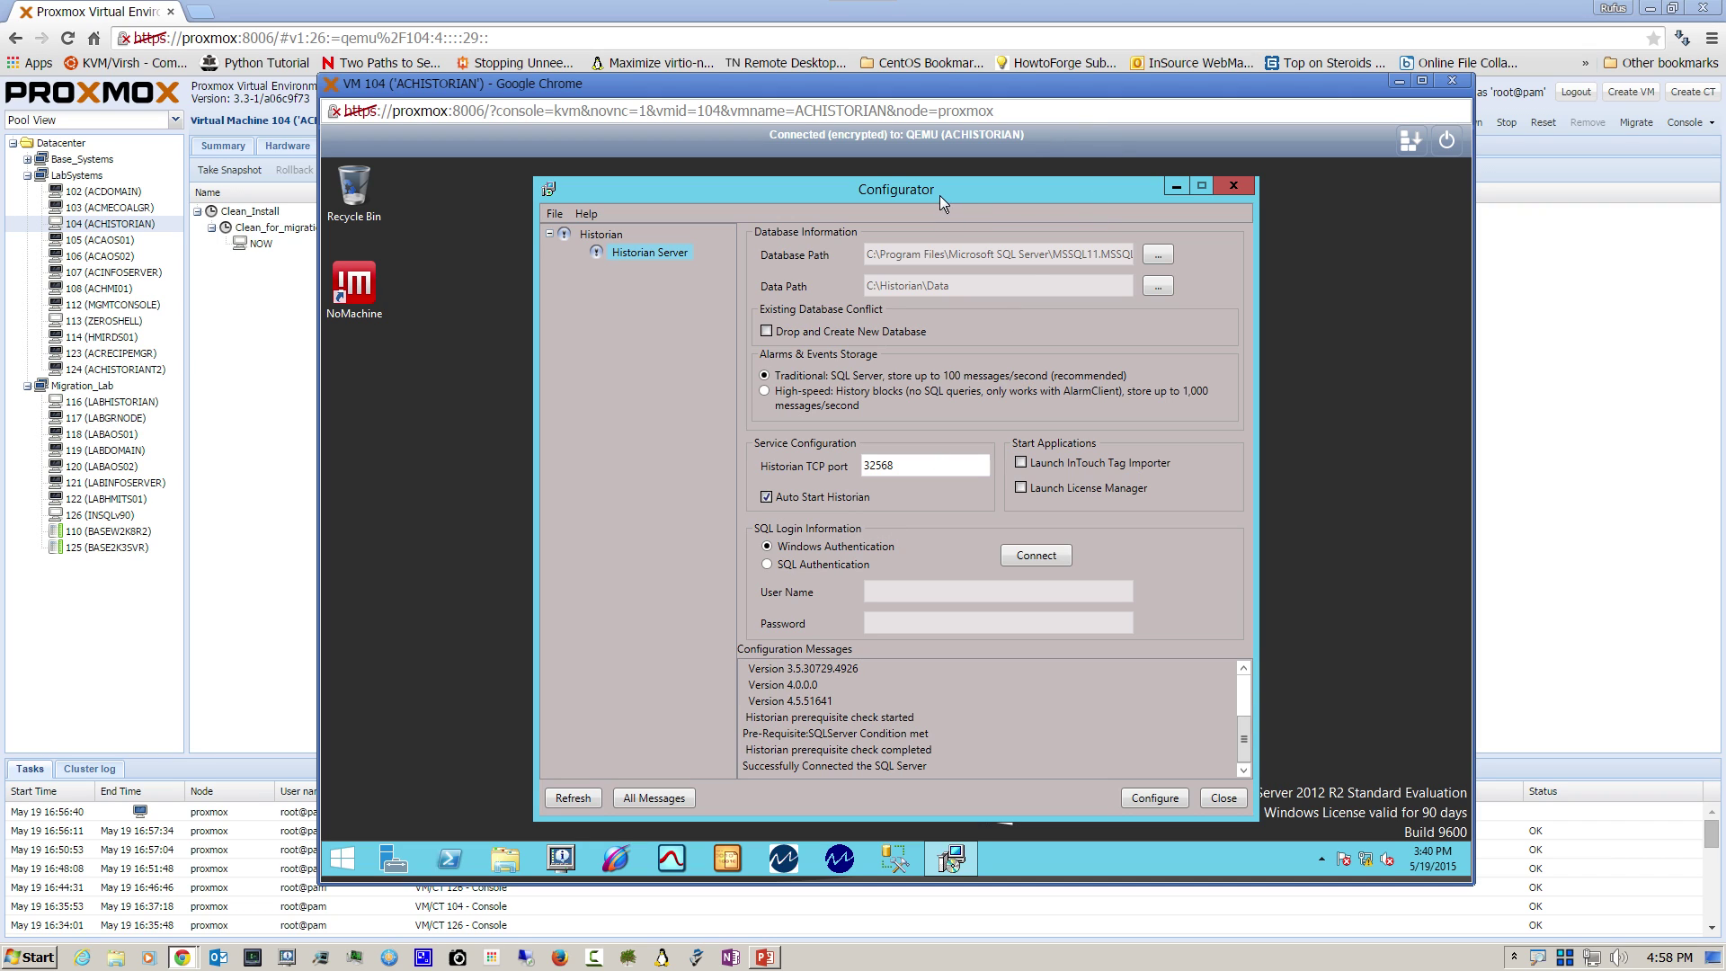
left_click_drag(940, 191, 928, 182)
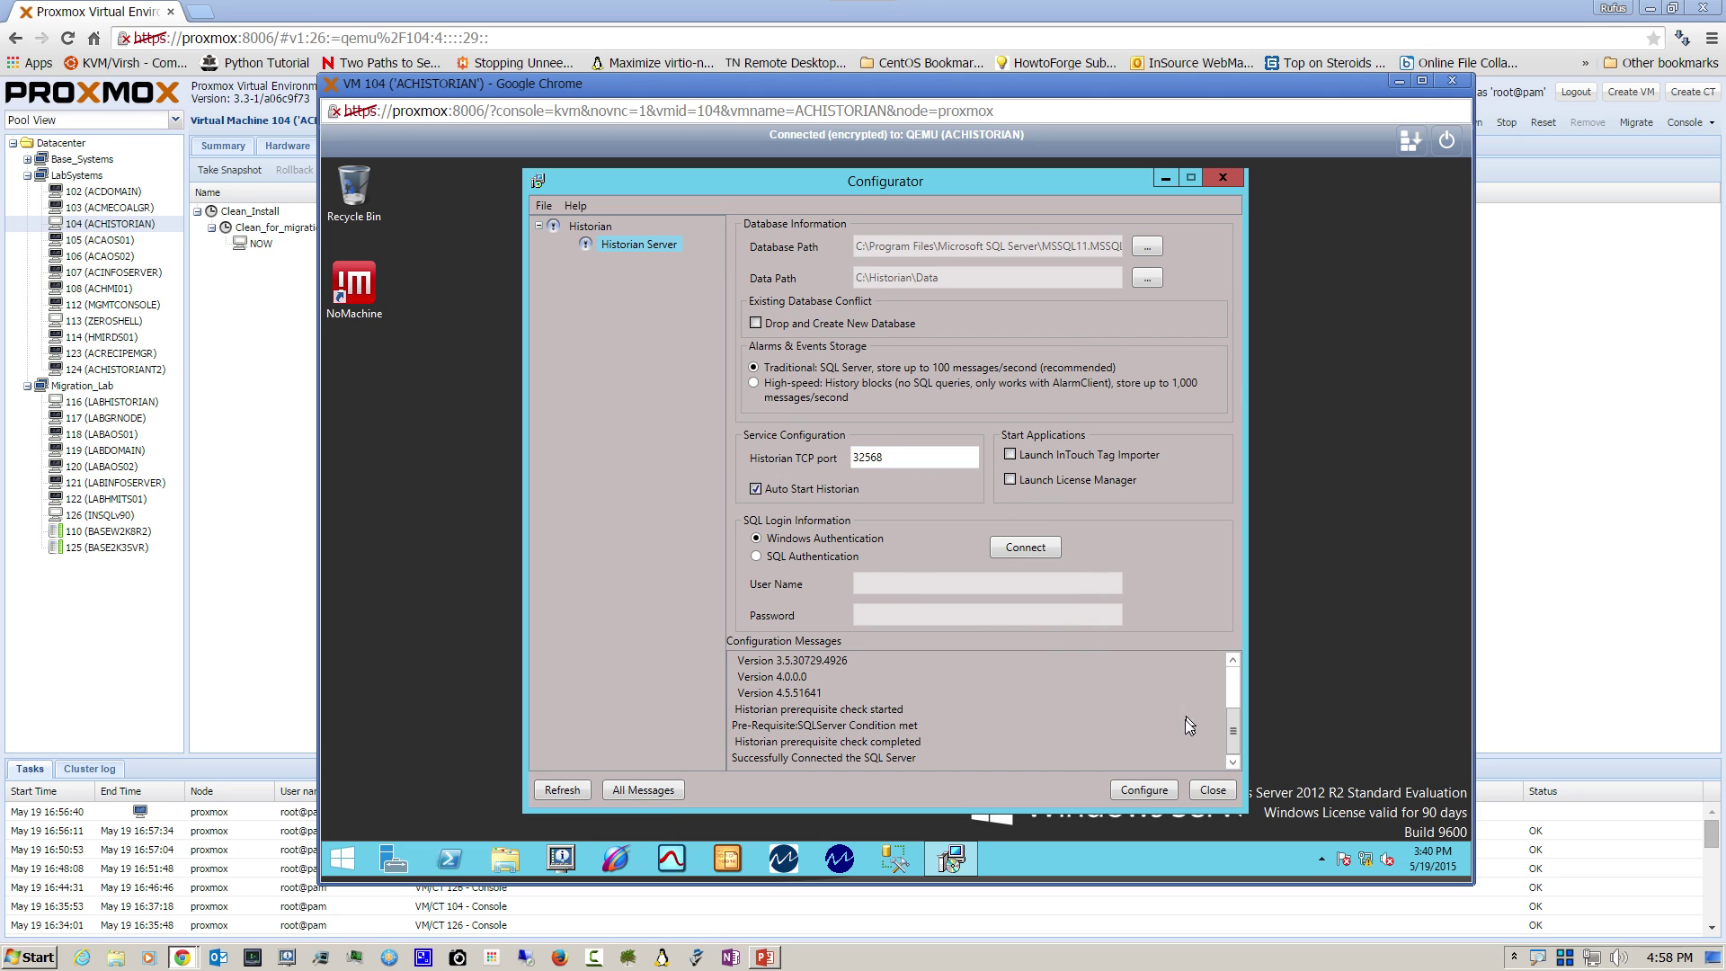
left_click(1144, 792)
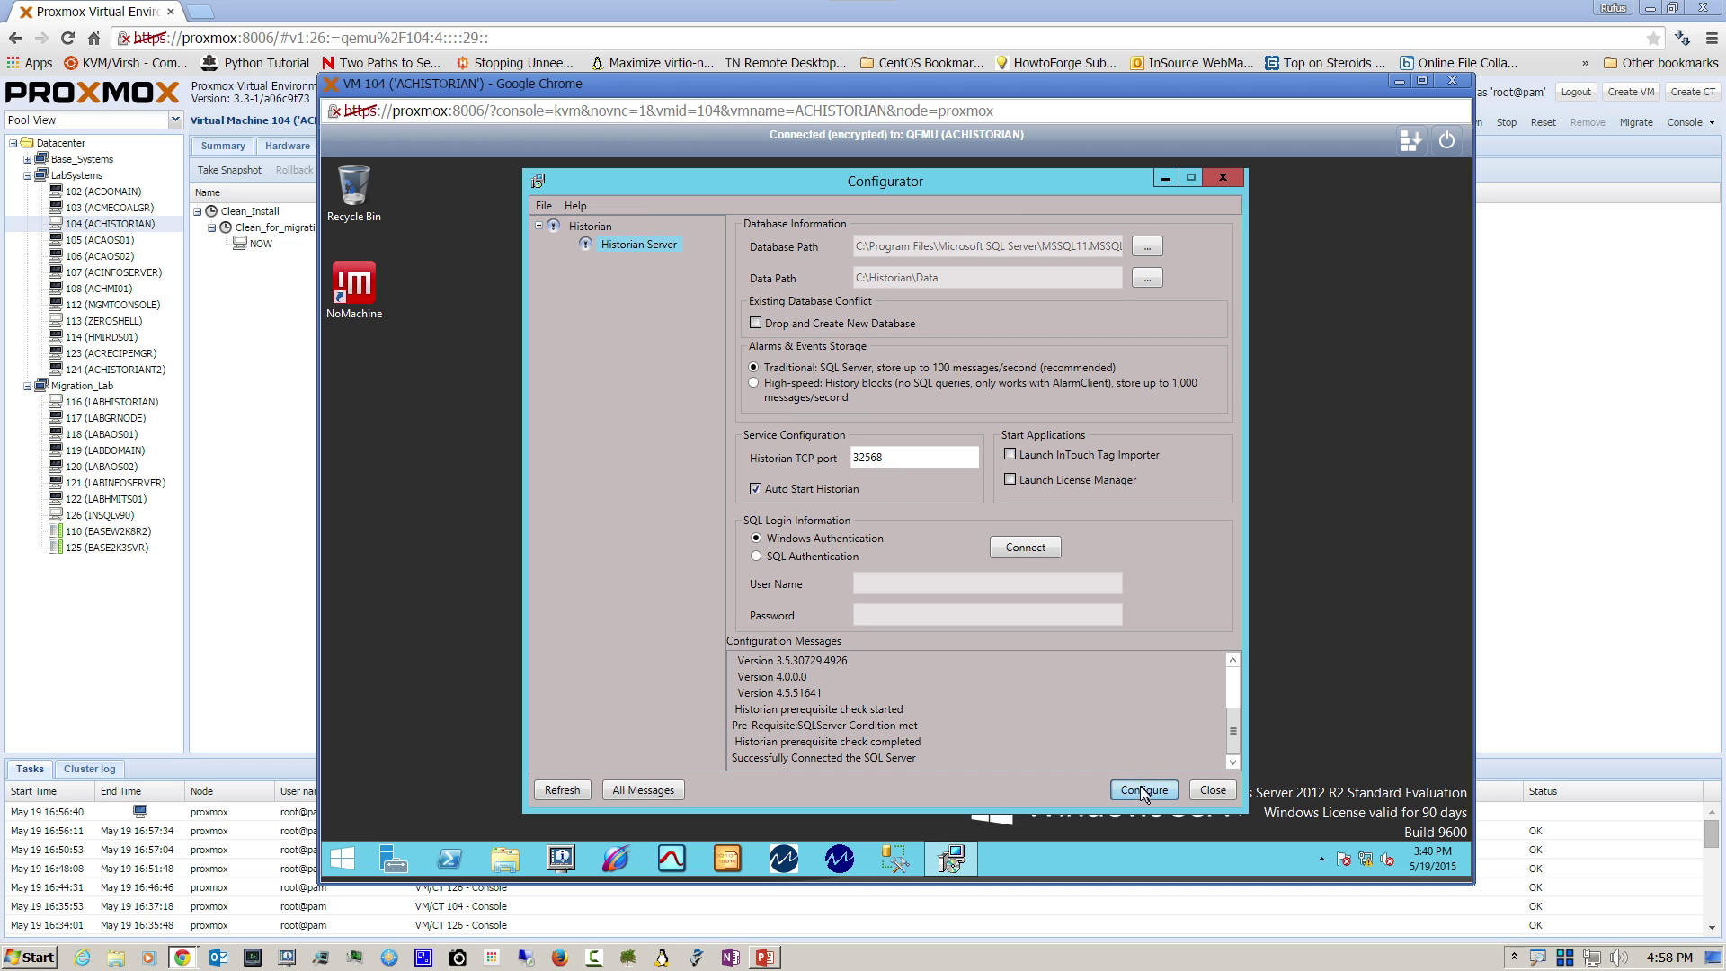
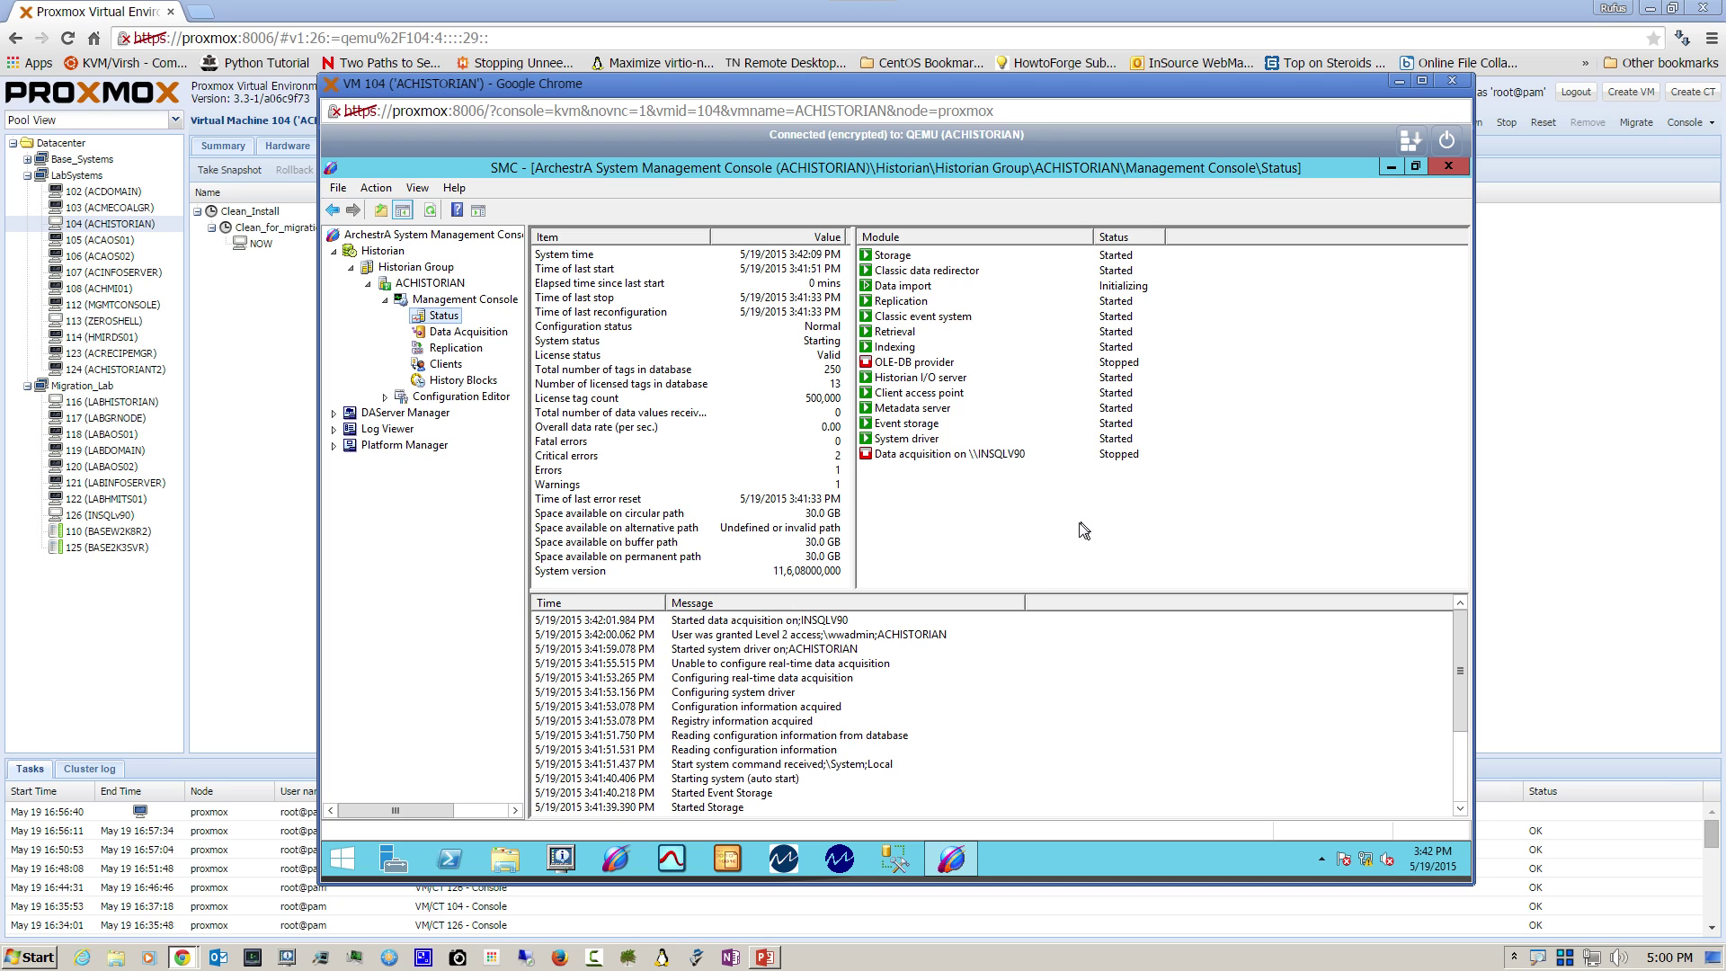
Step: Expand the Configuration Editor's System Configuration and Data Acquisition down to the IDAS - INSQLV90 node, widening the console tree to show full names
left_click(900, 454)
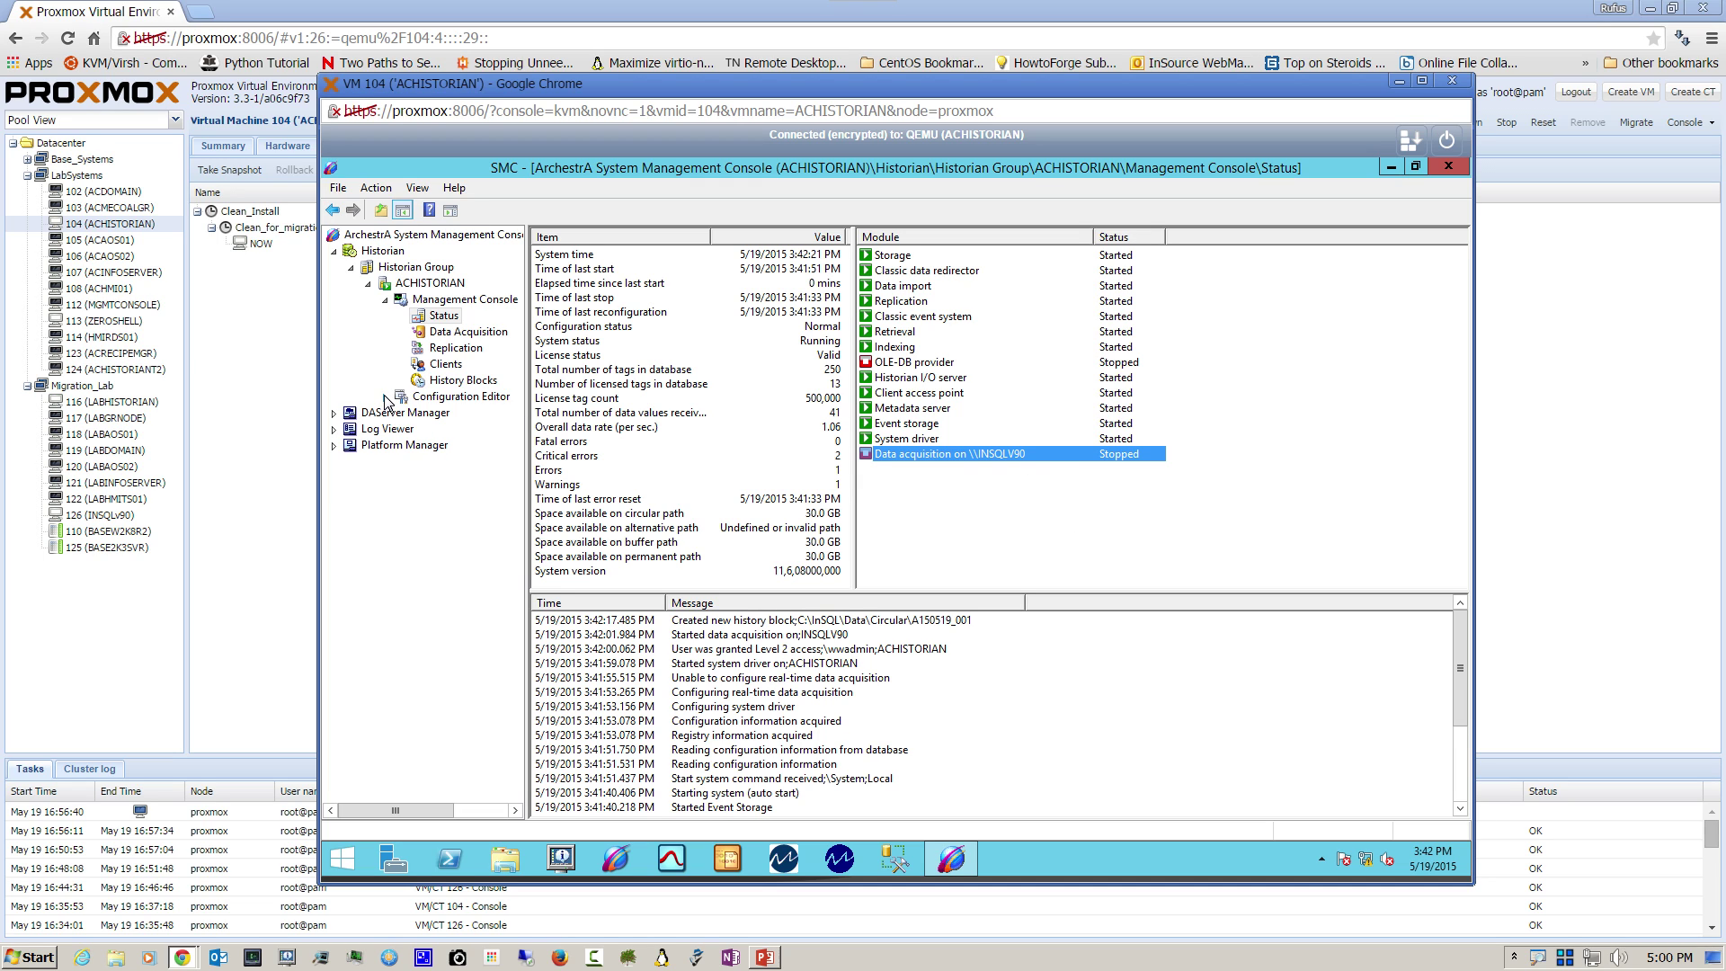
left_click(385, 396)
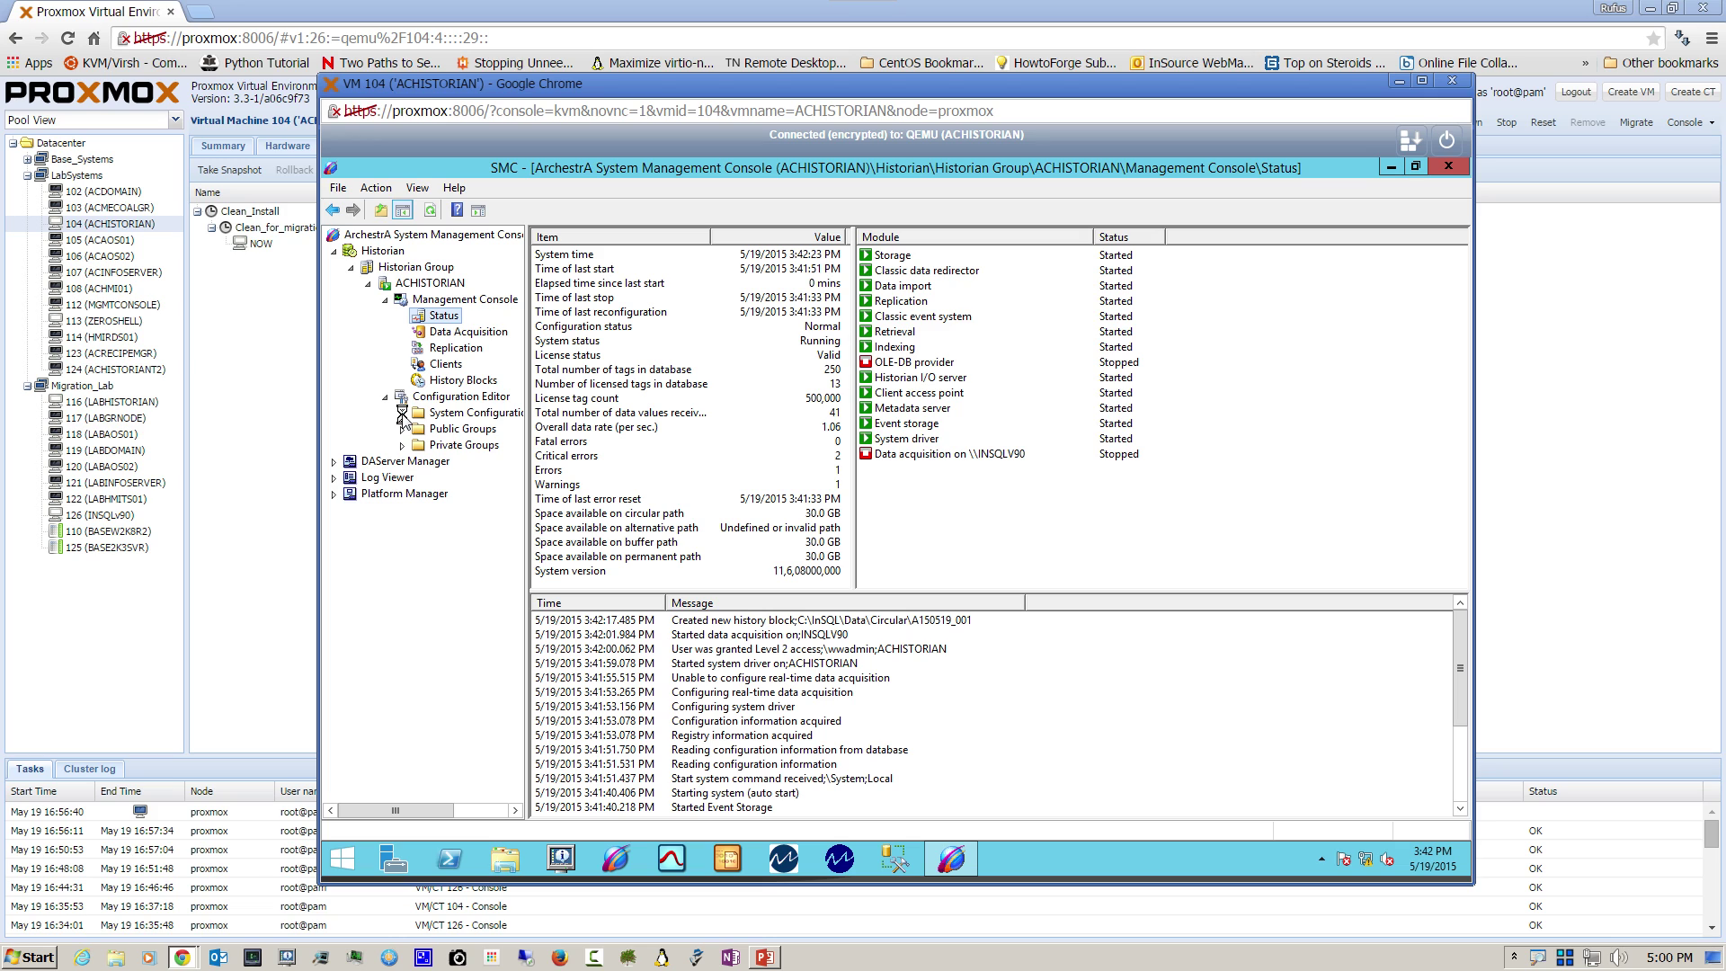
left_click(402, 412)
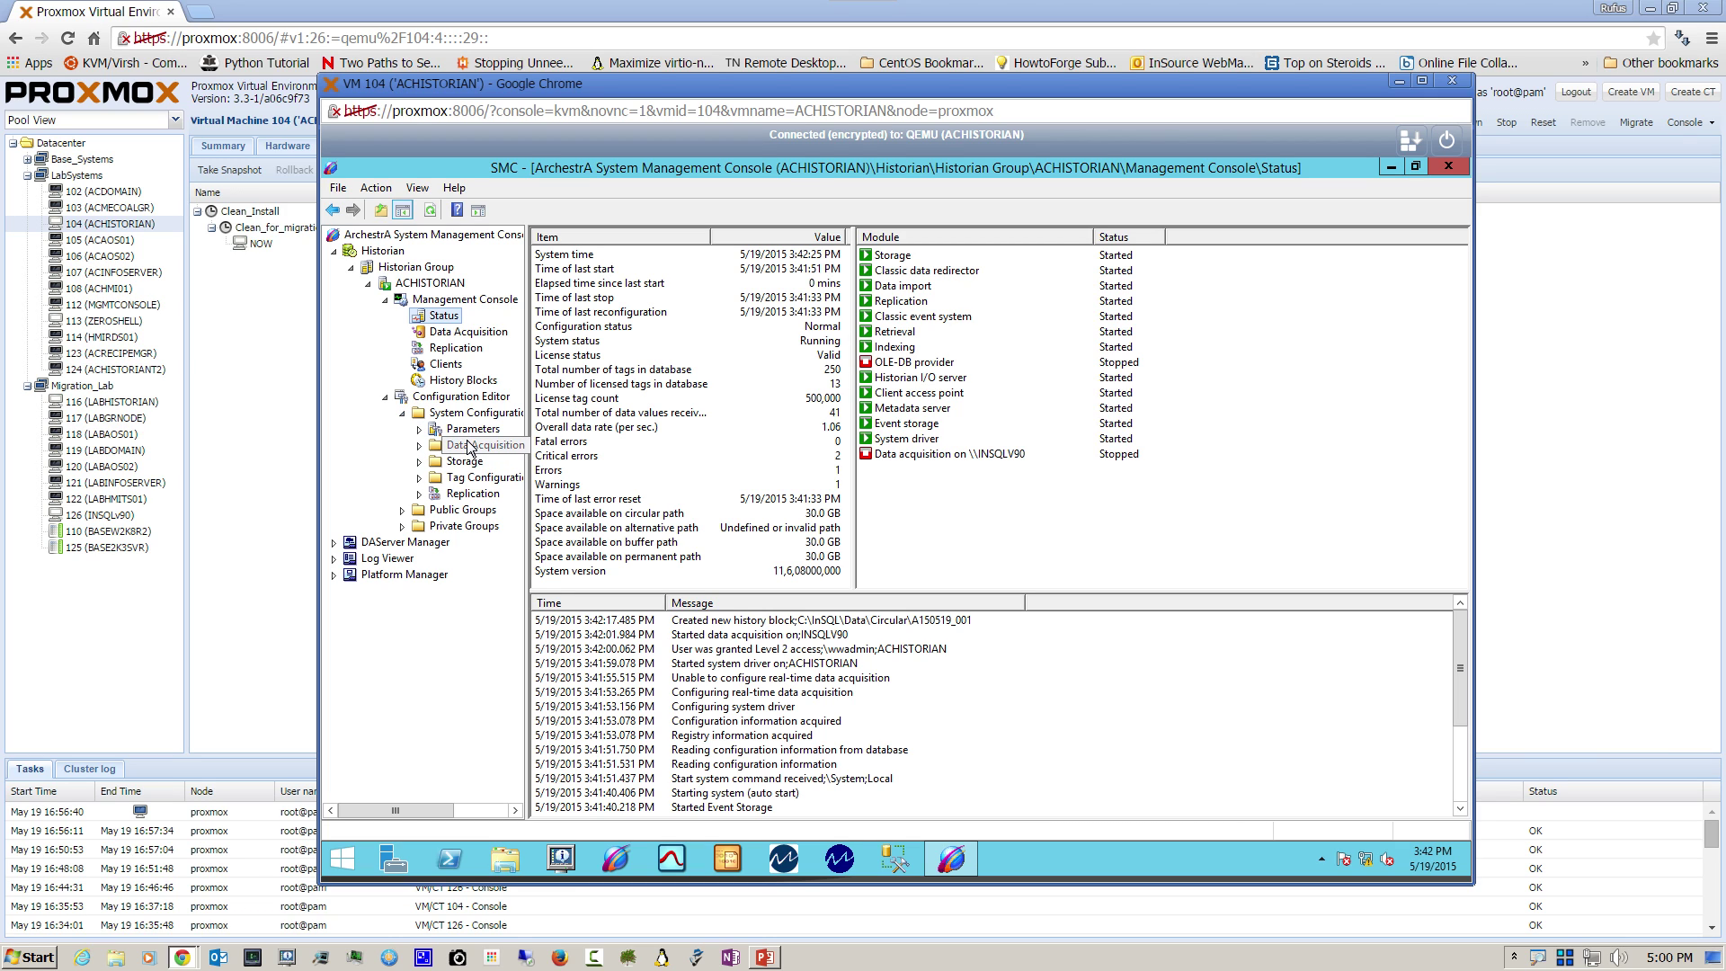
left_click(470, 447)
left_click(419, 445)
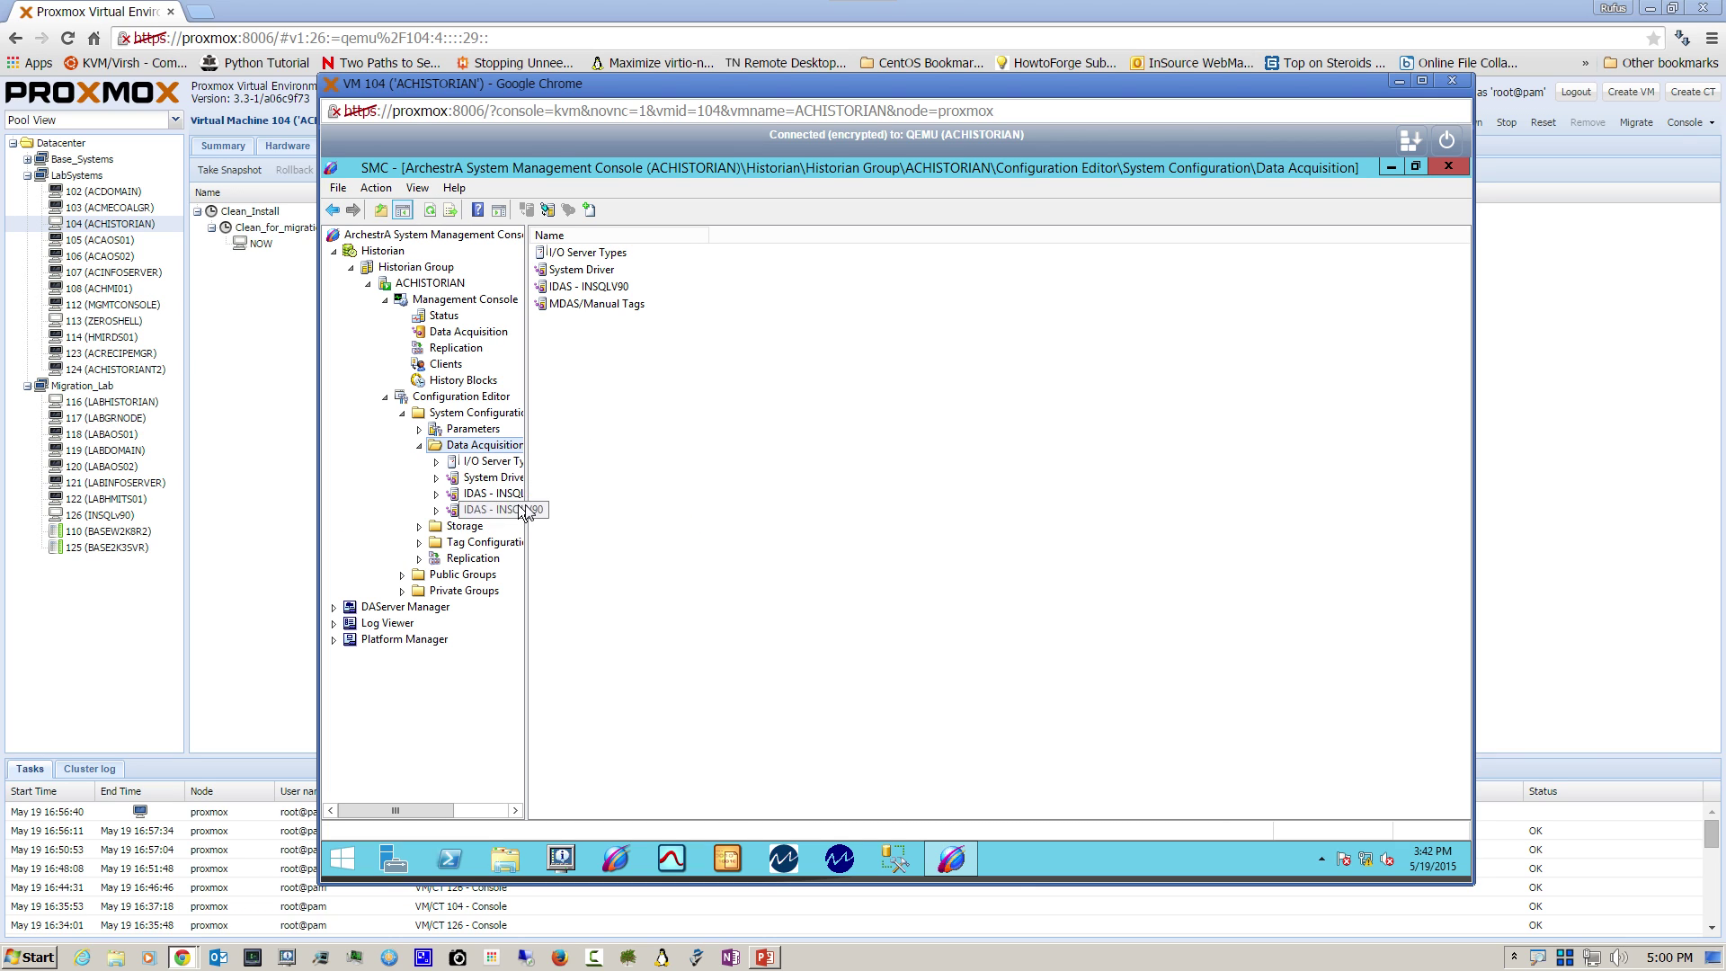
left_click_drag(527, 505, 757, 507)
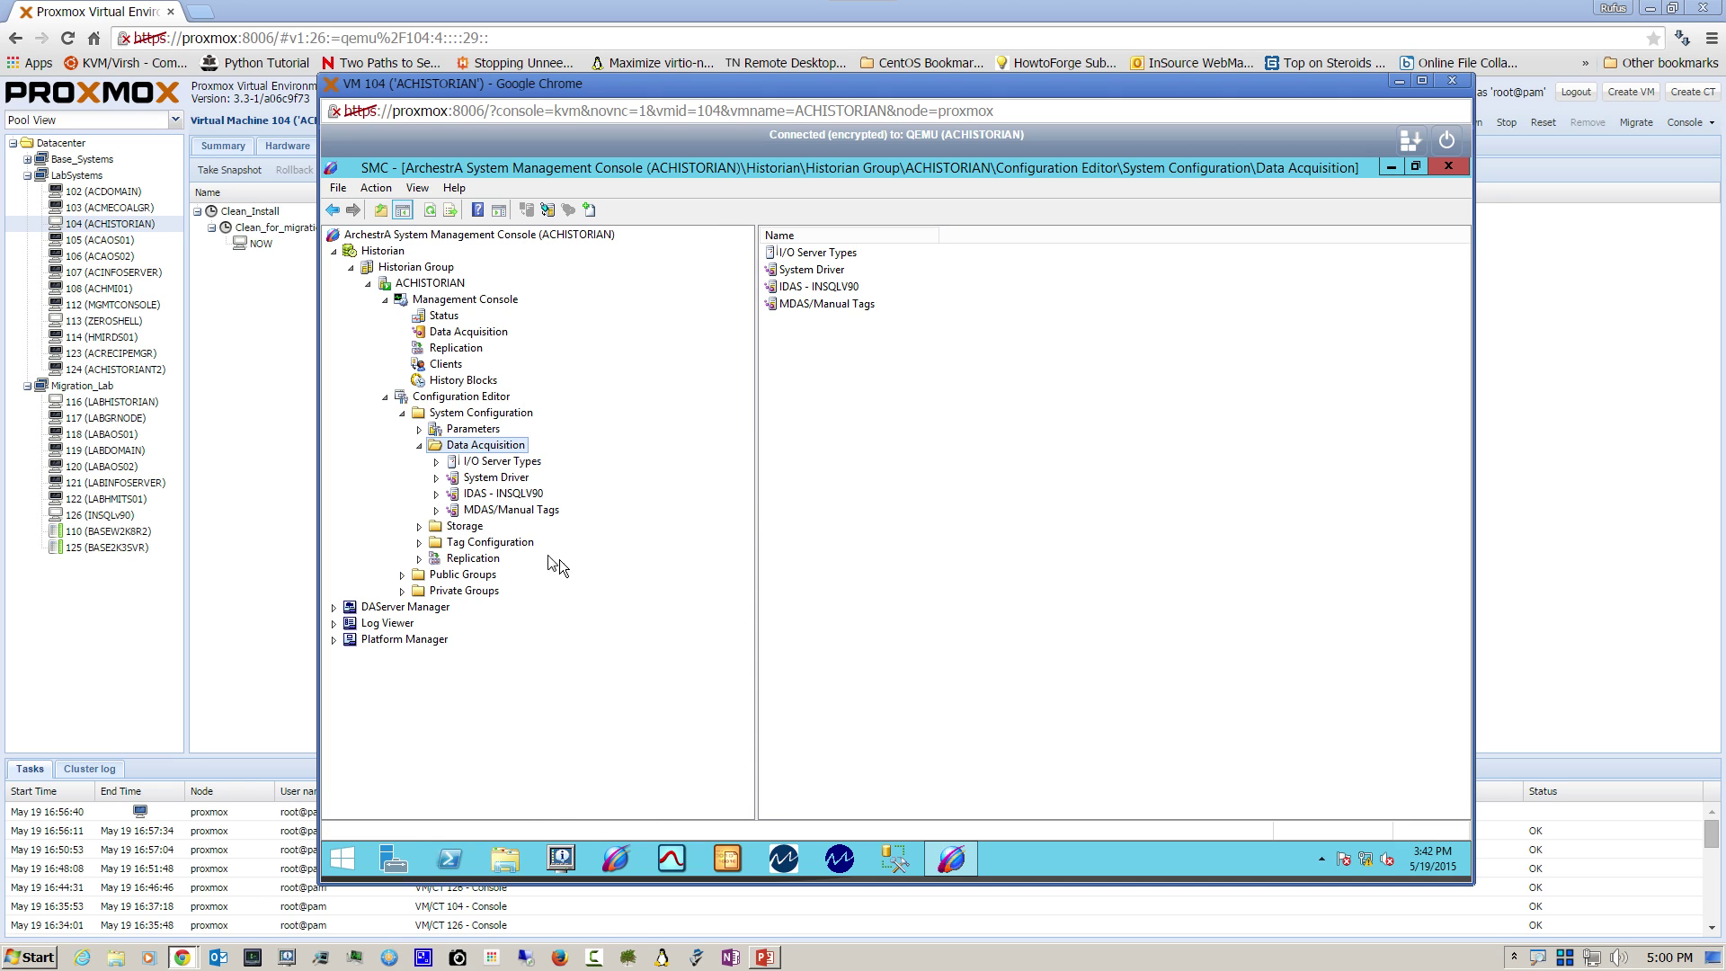
left_click(485, 497)
left_click(437, 495)
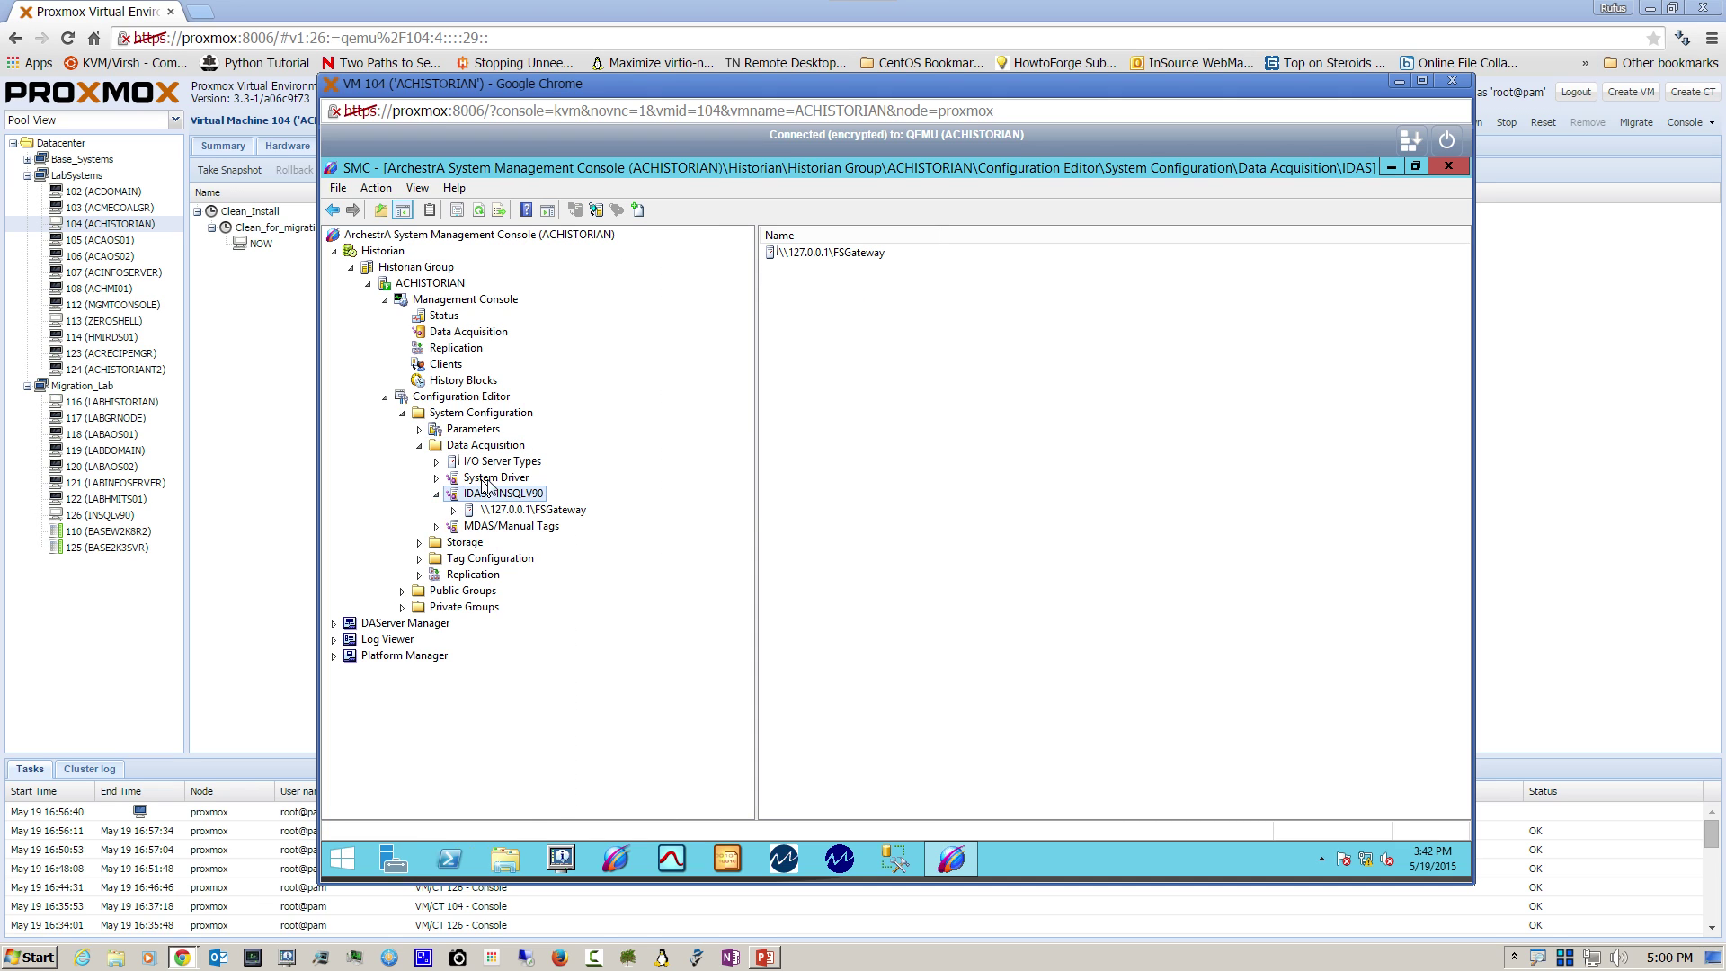
Step: Modify the IDAS location of IDAS - INSQLV90 to ACHISTORIAN in its properties, accept the location change warning and apply it
right_click(499, 494)
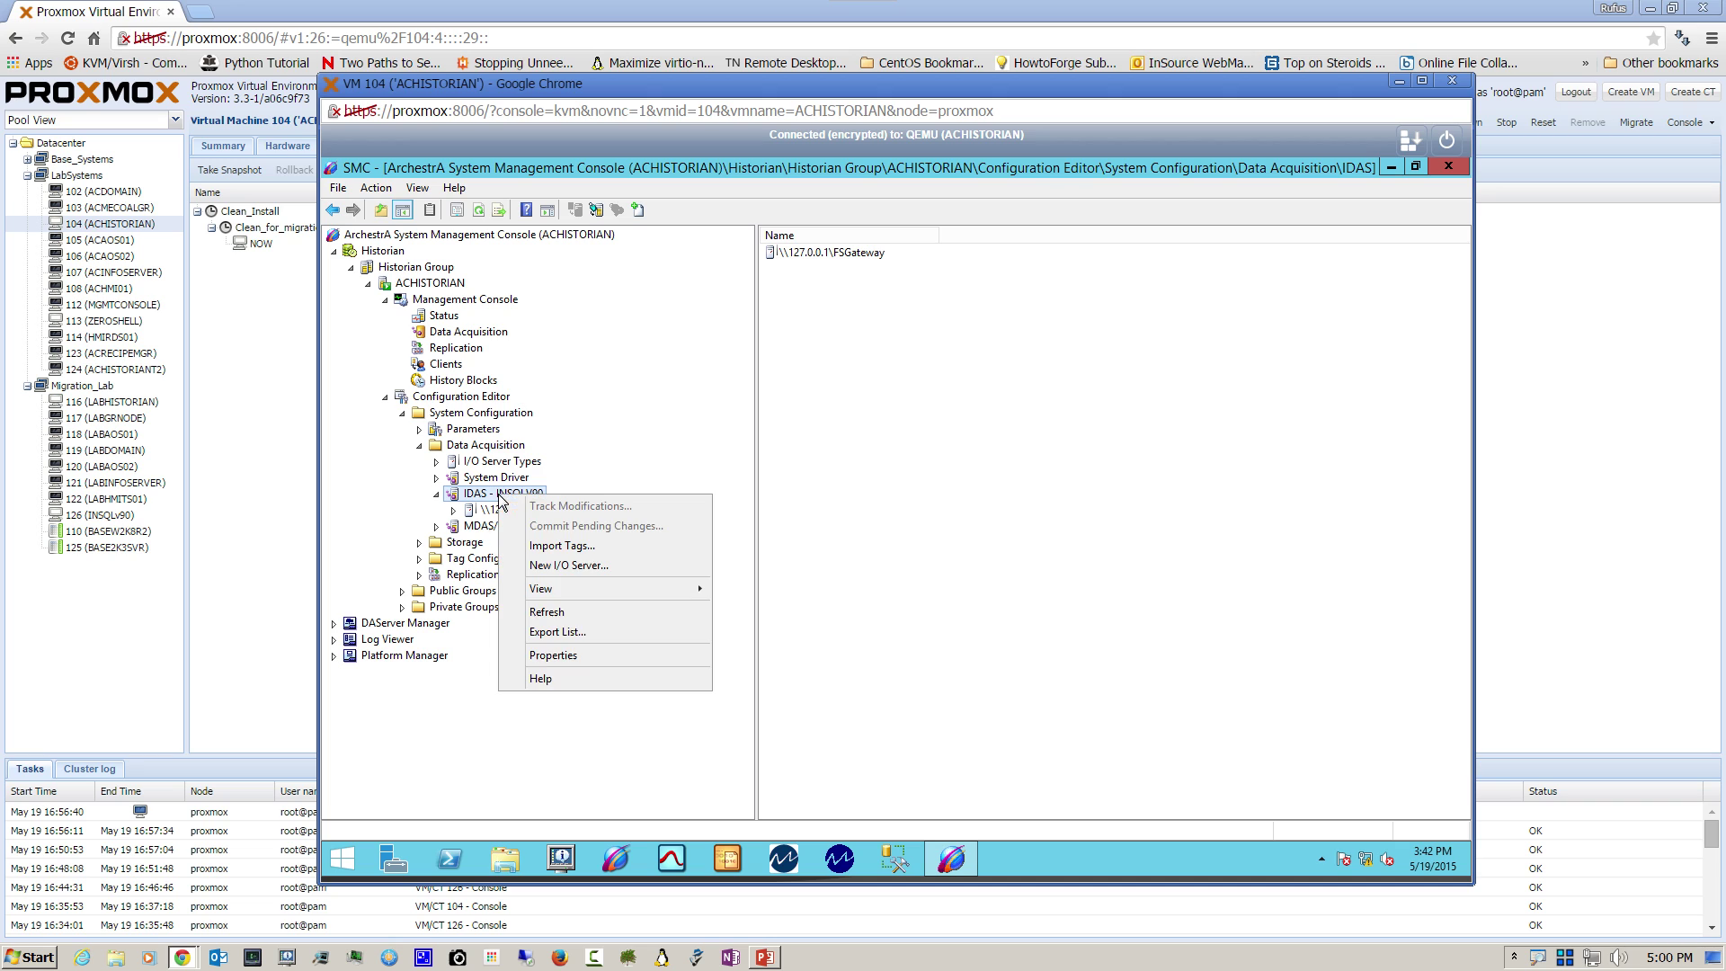
left_click(565, 656)
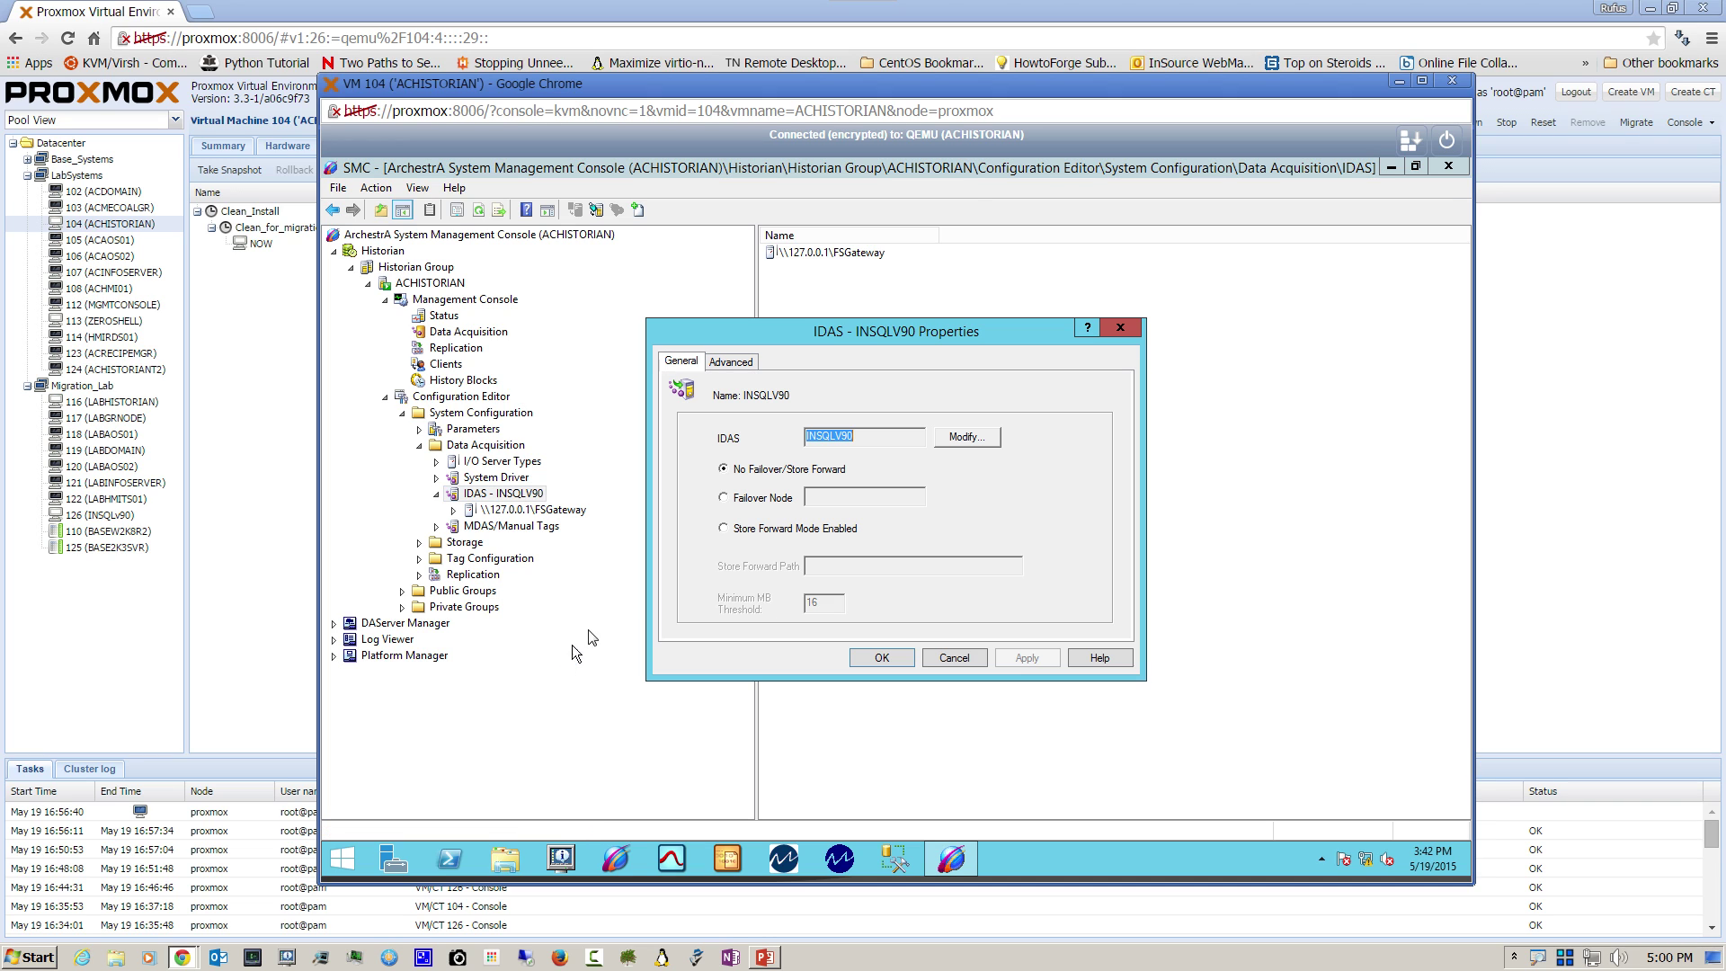
left_click(962, 439)
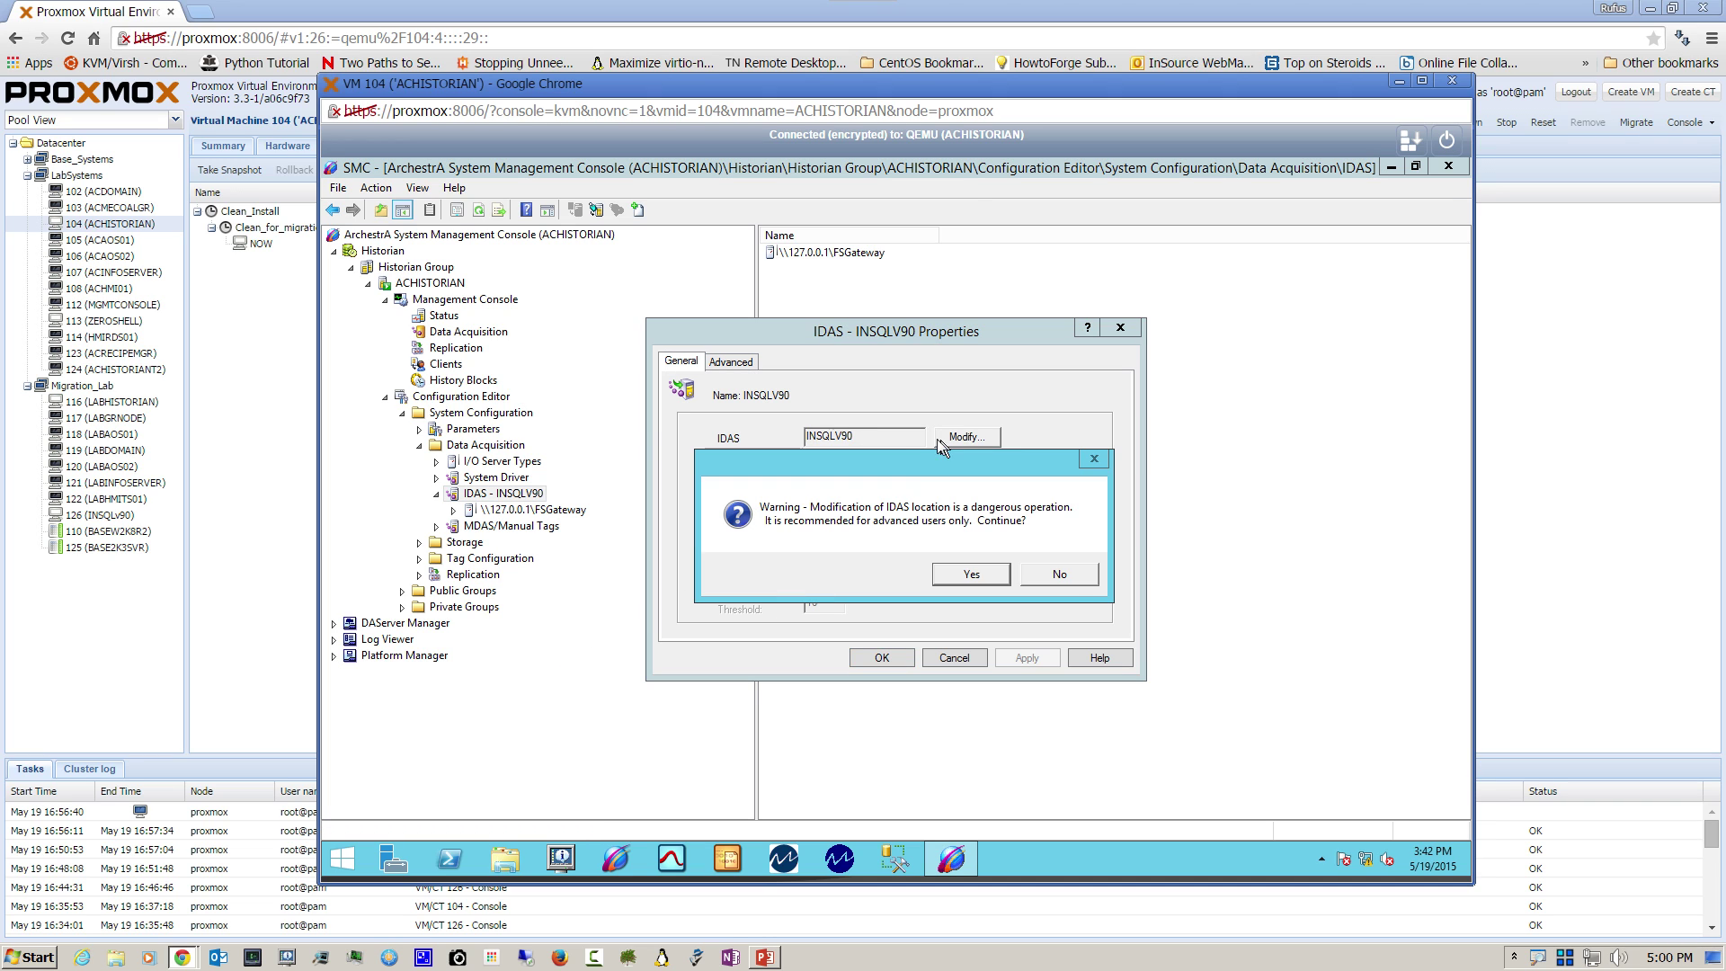
left_click(967, 582)
left_click_drag(877, 436, 732, 414)
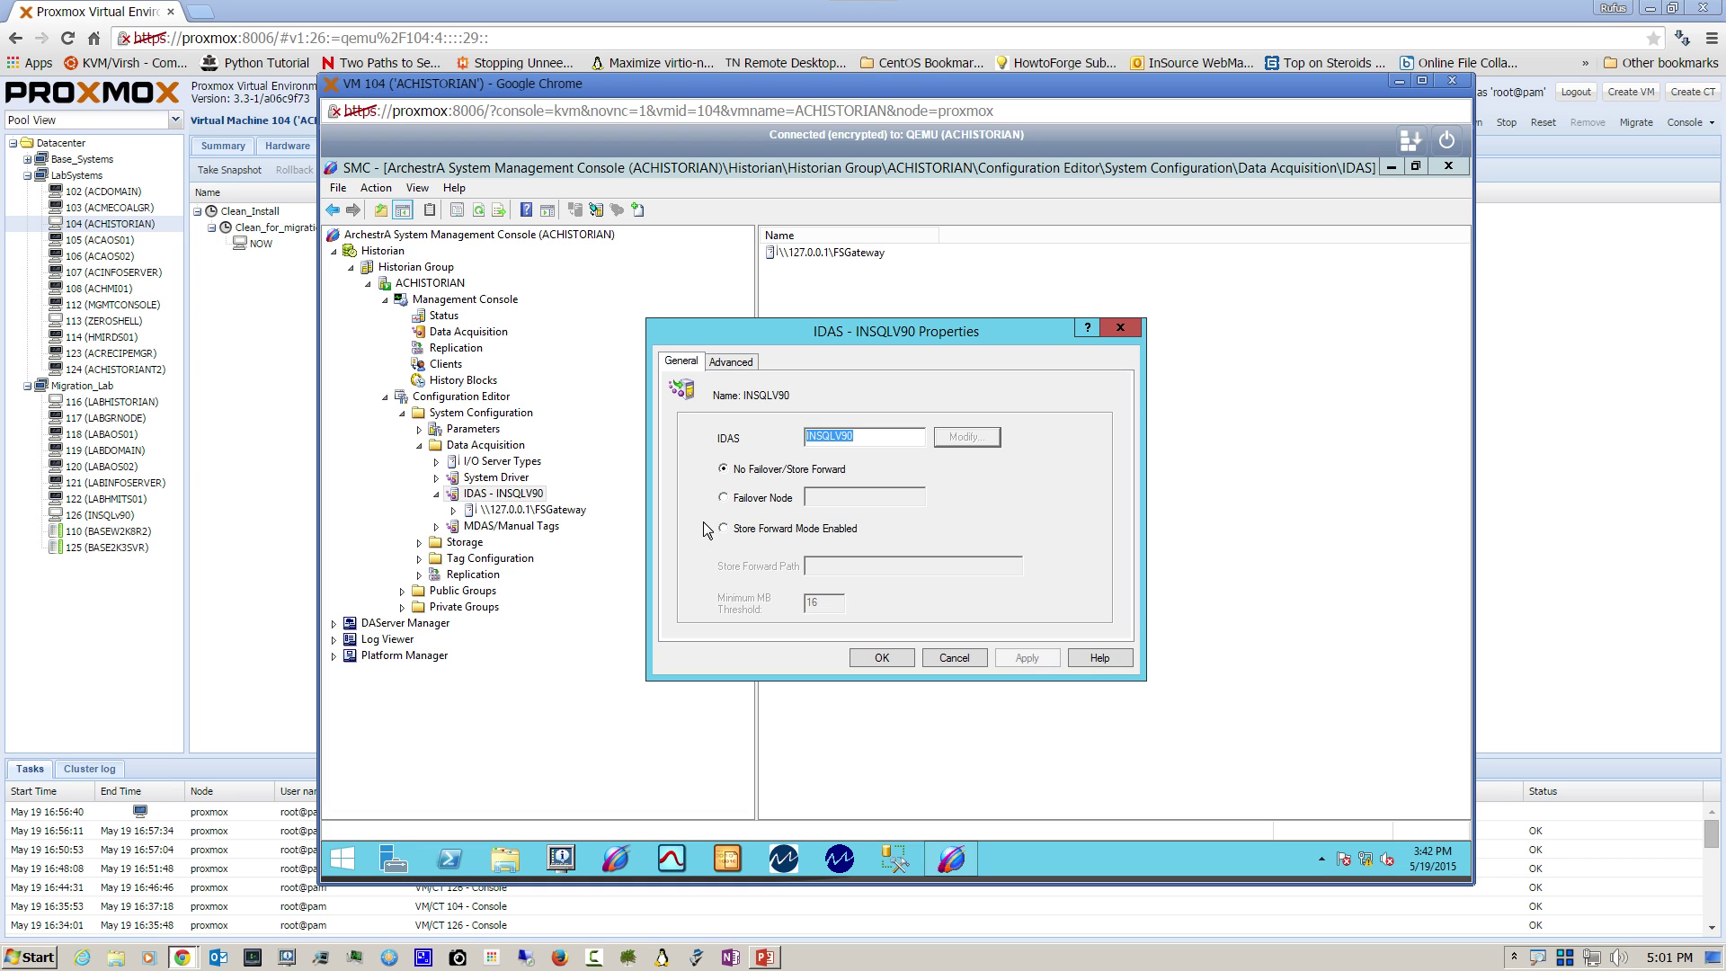
type("ACHISTORIAN")
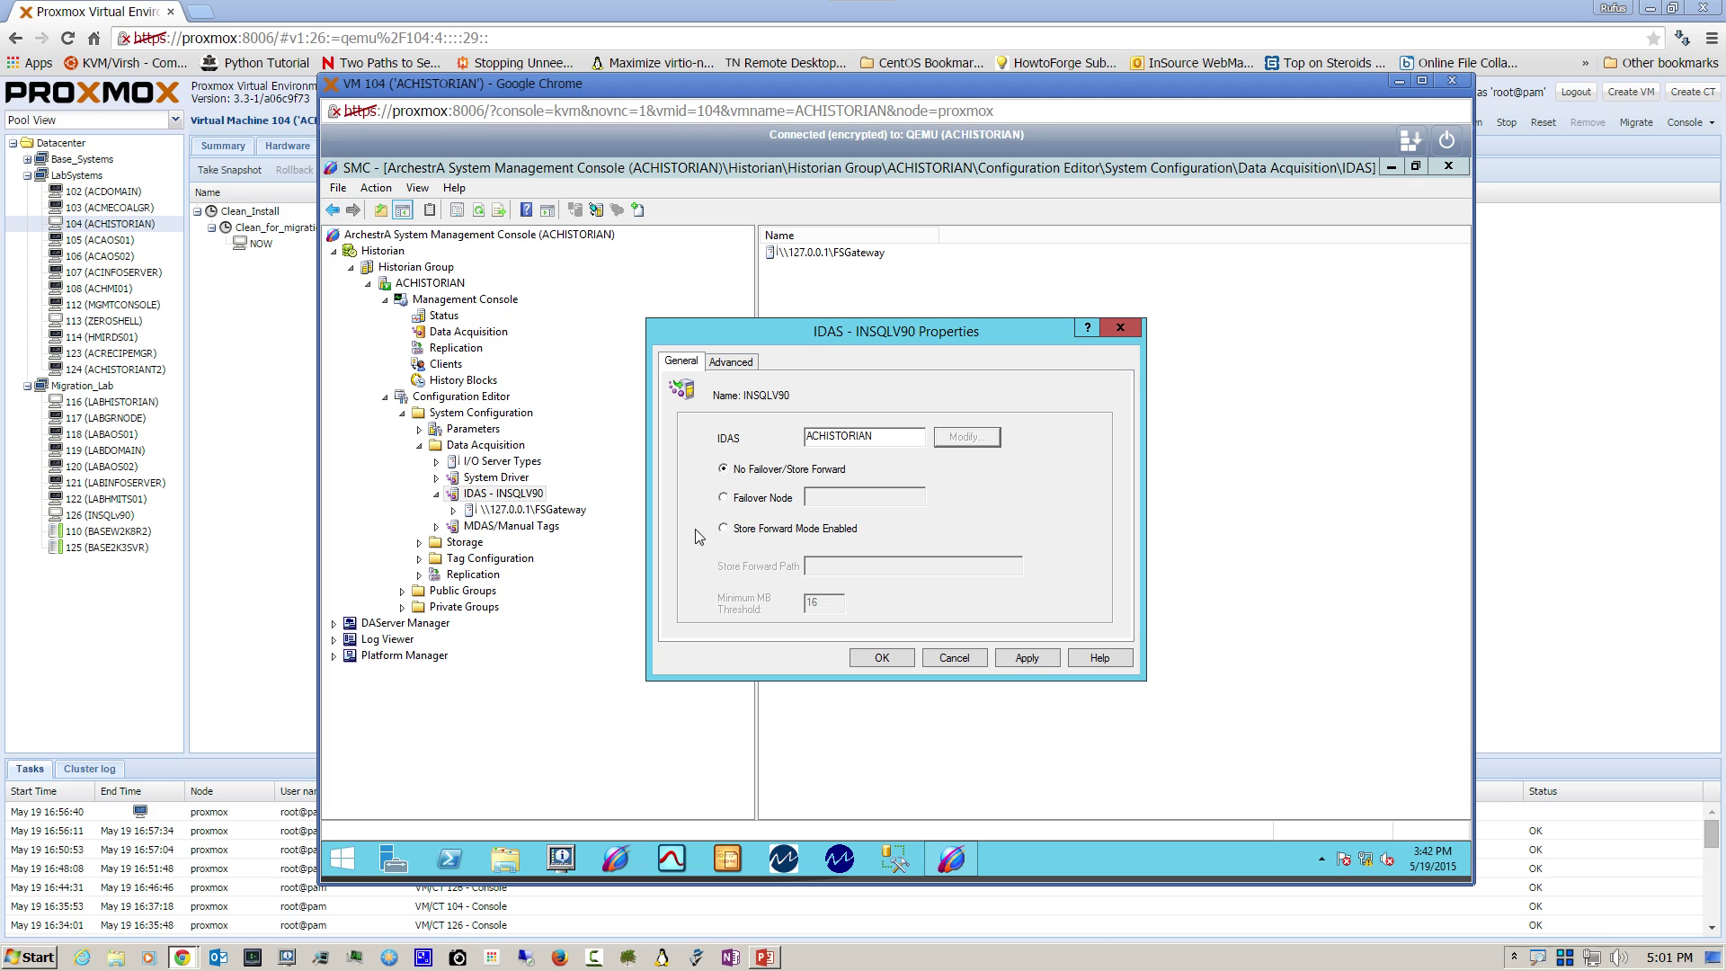
left_click(1034, 662)
left_click(883, 658)
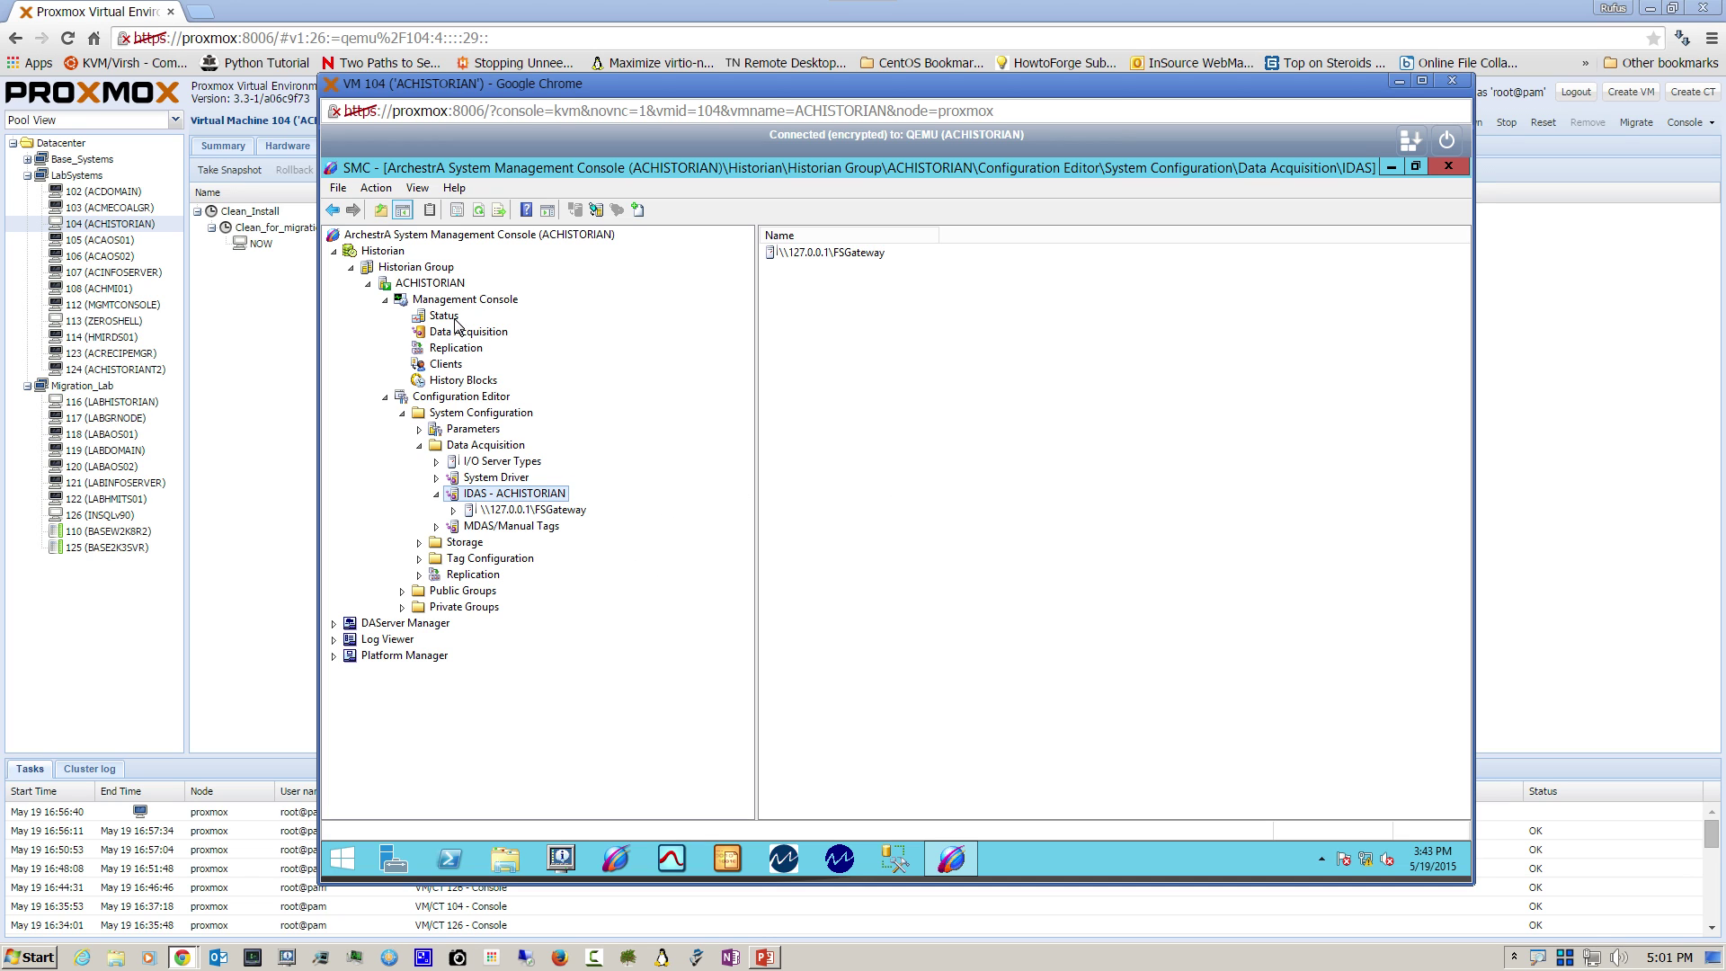
Step: Check the historian's status and commit the pending configuration changes on ACHISTORIAN
left_click(444, 316)
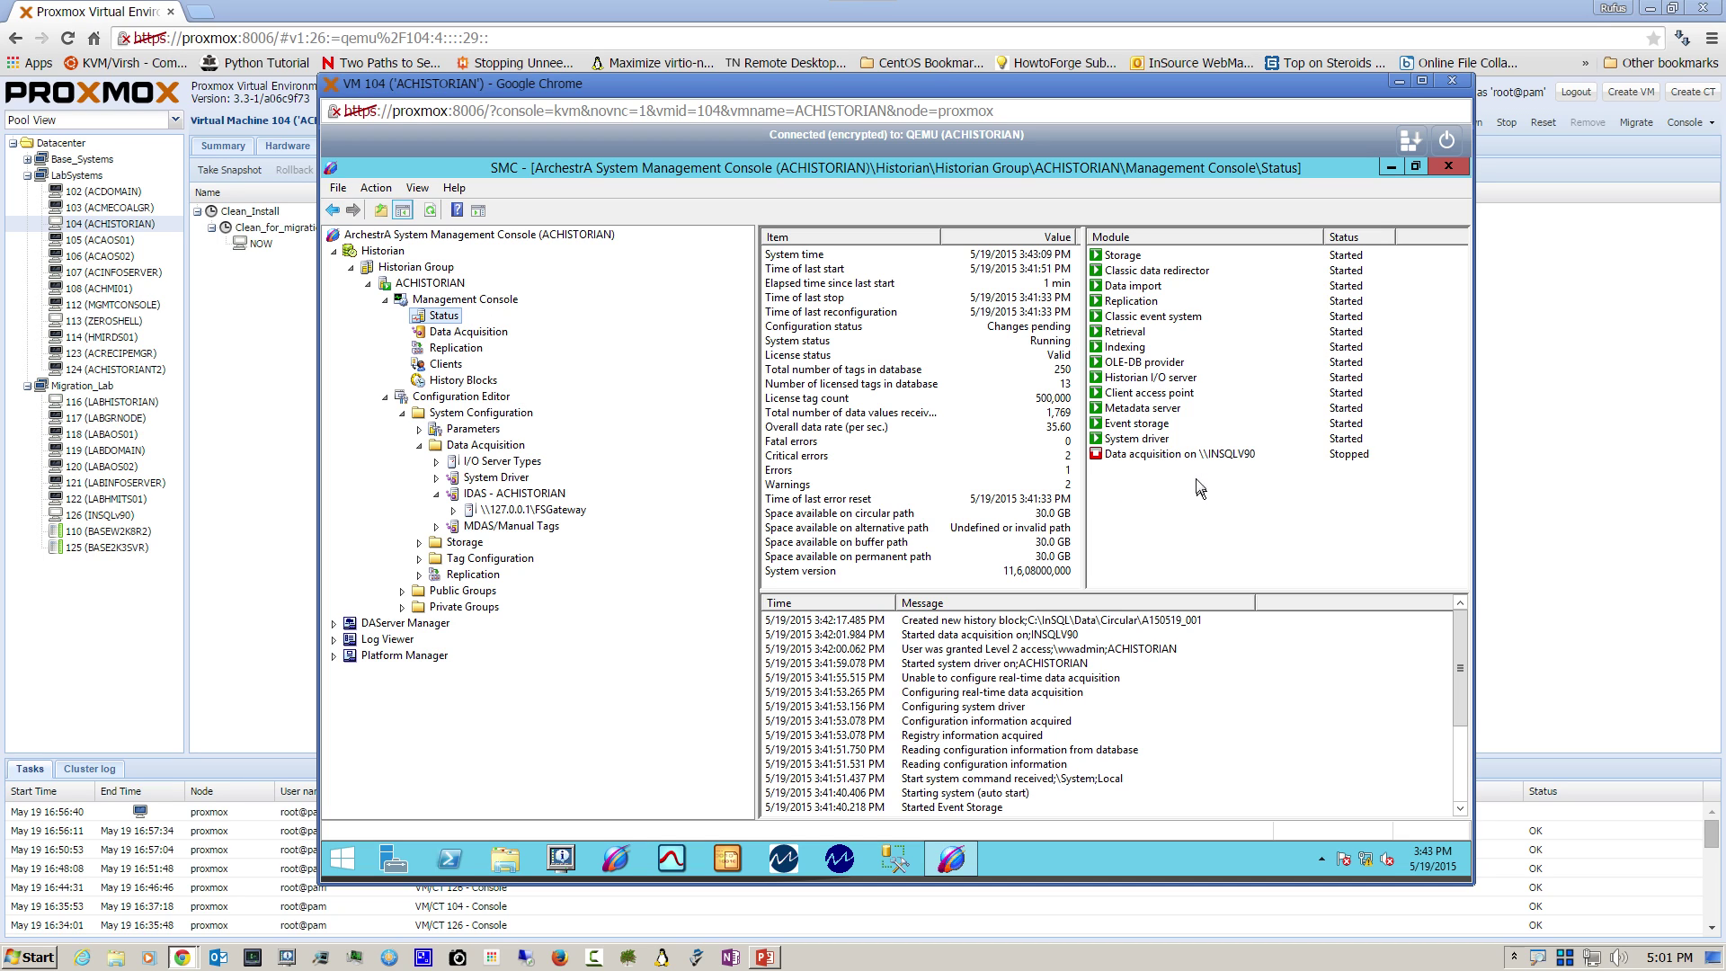
right_click(509, 514)
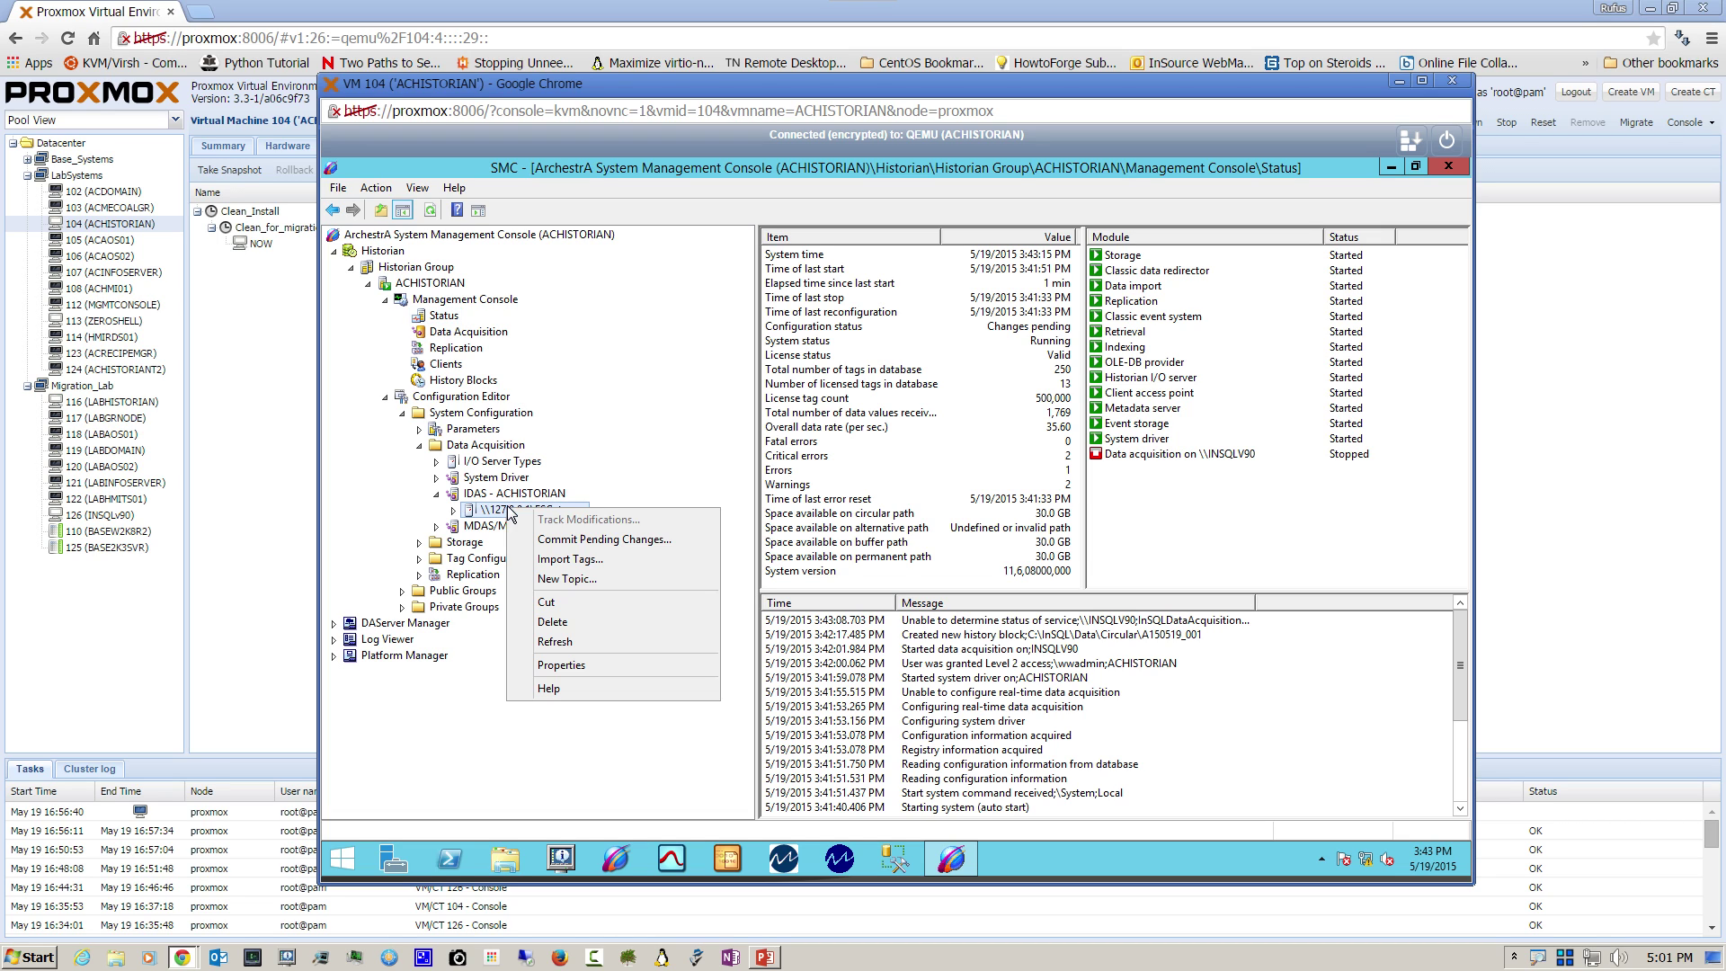
left_click(579, 539)
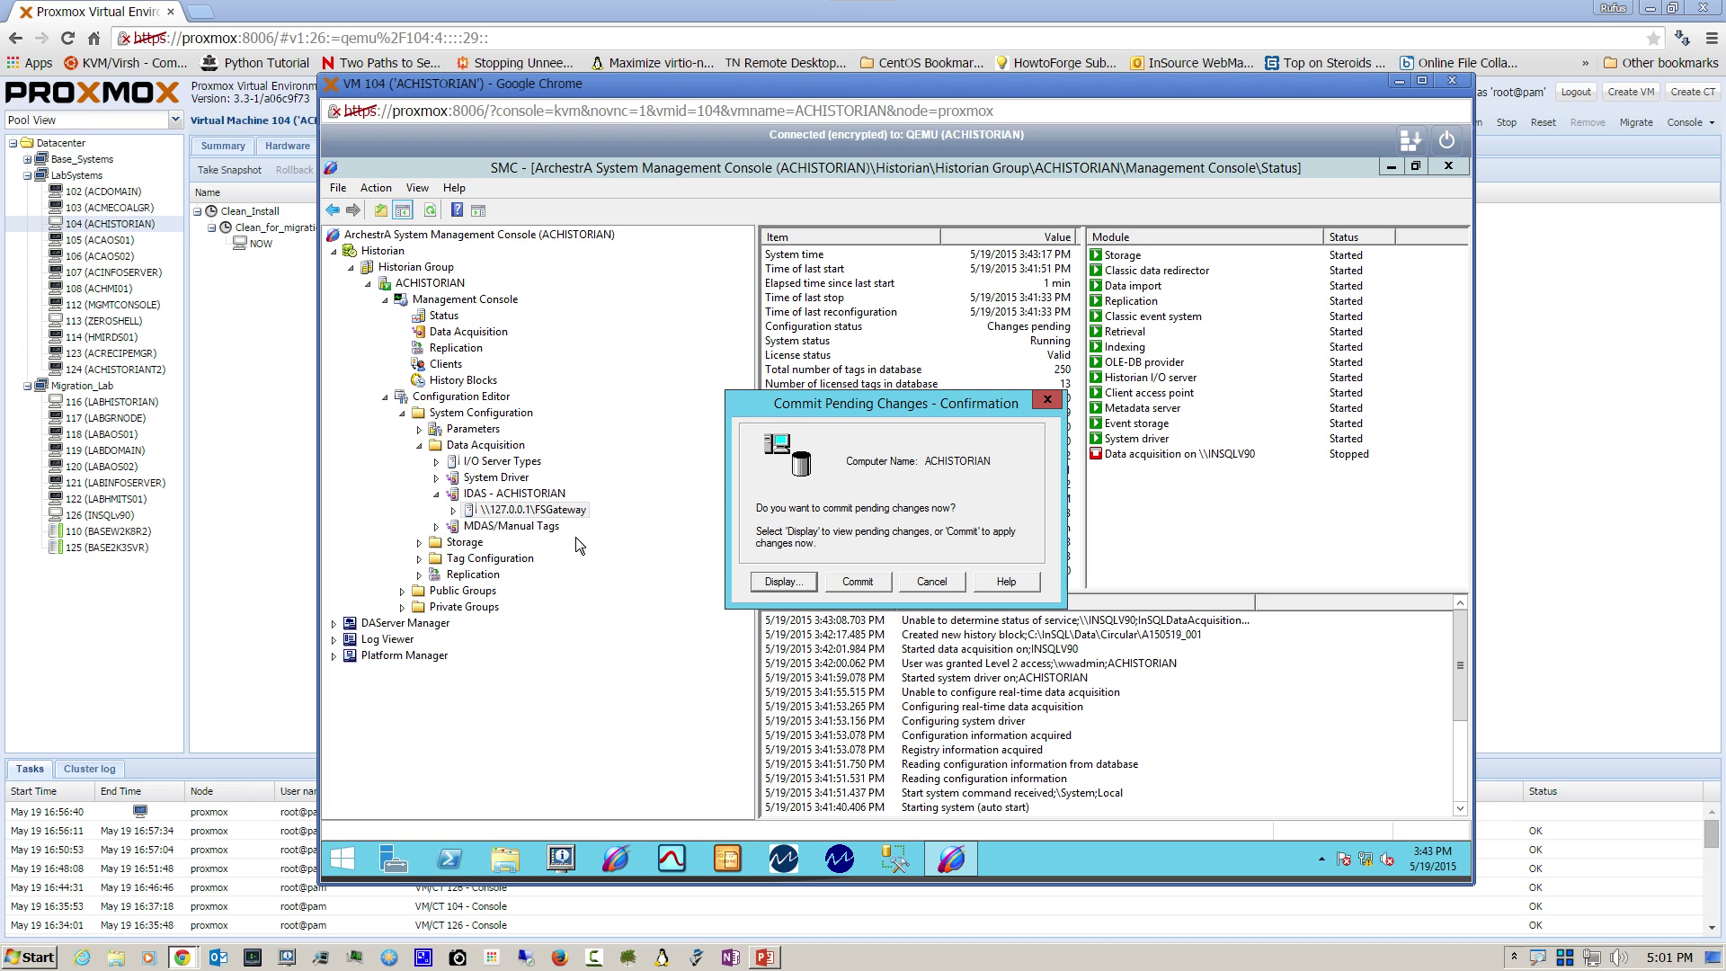
left_click(862, 580)
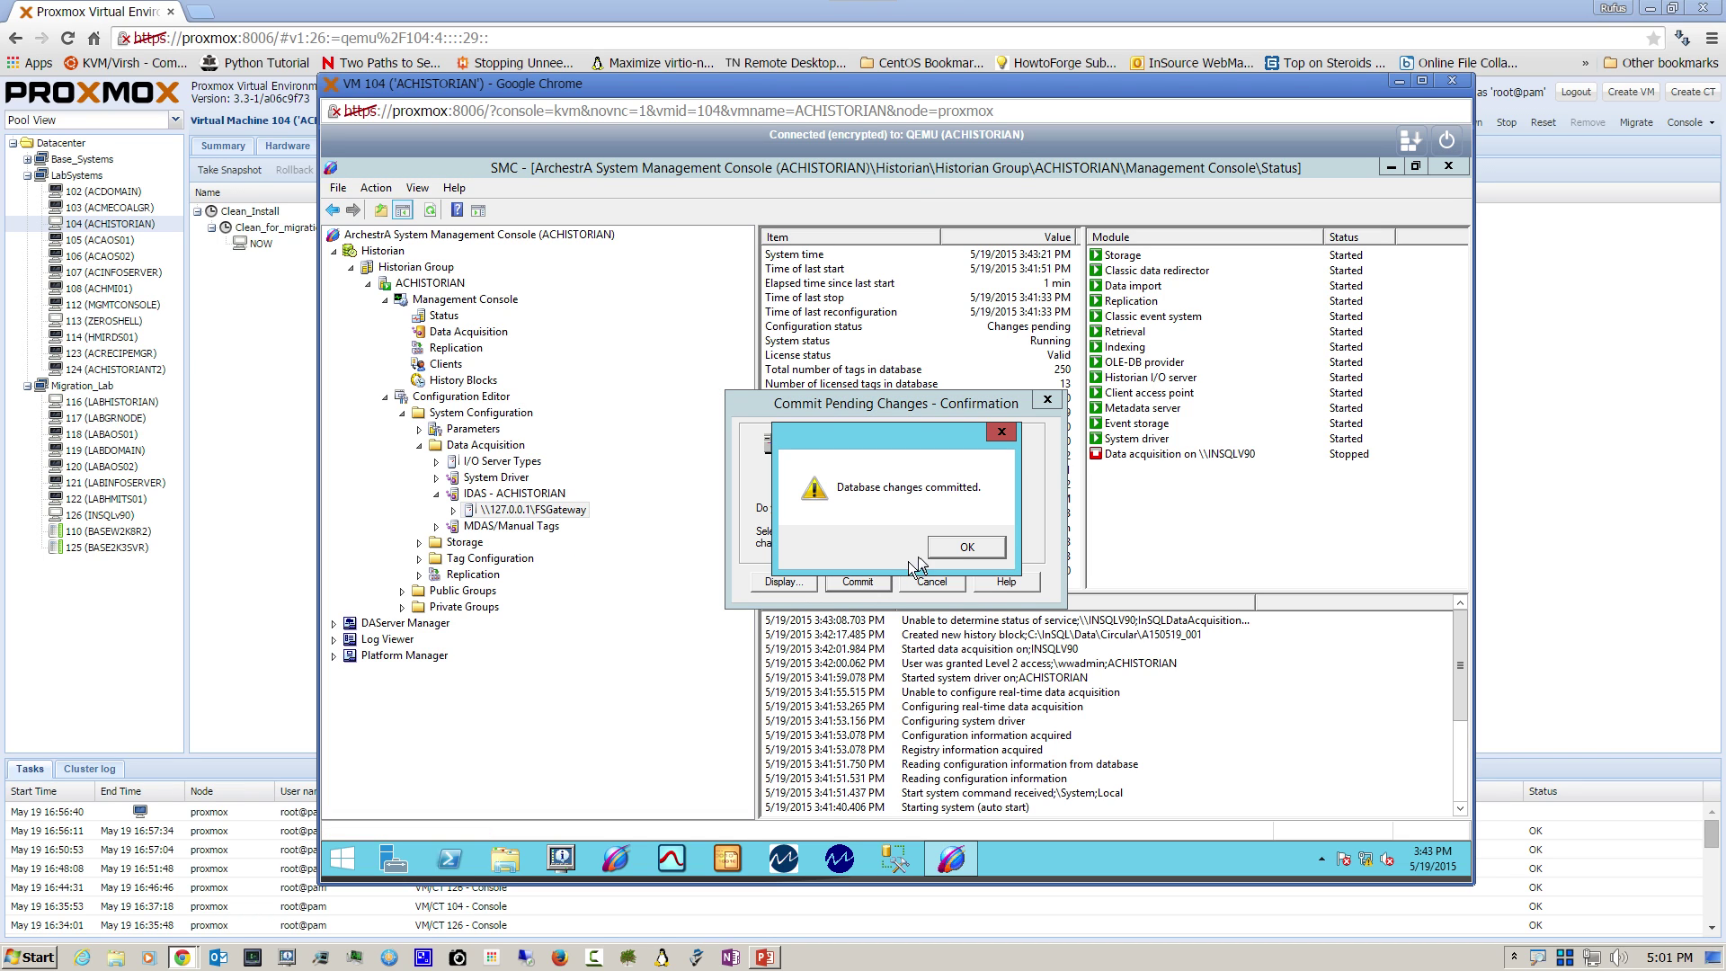
left_click(953, 551)
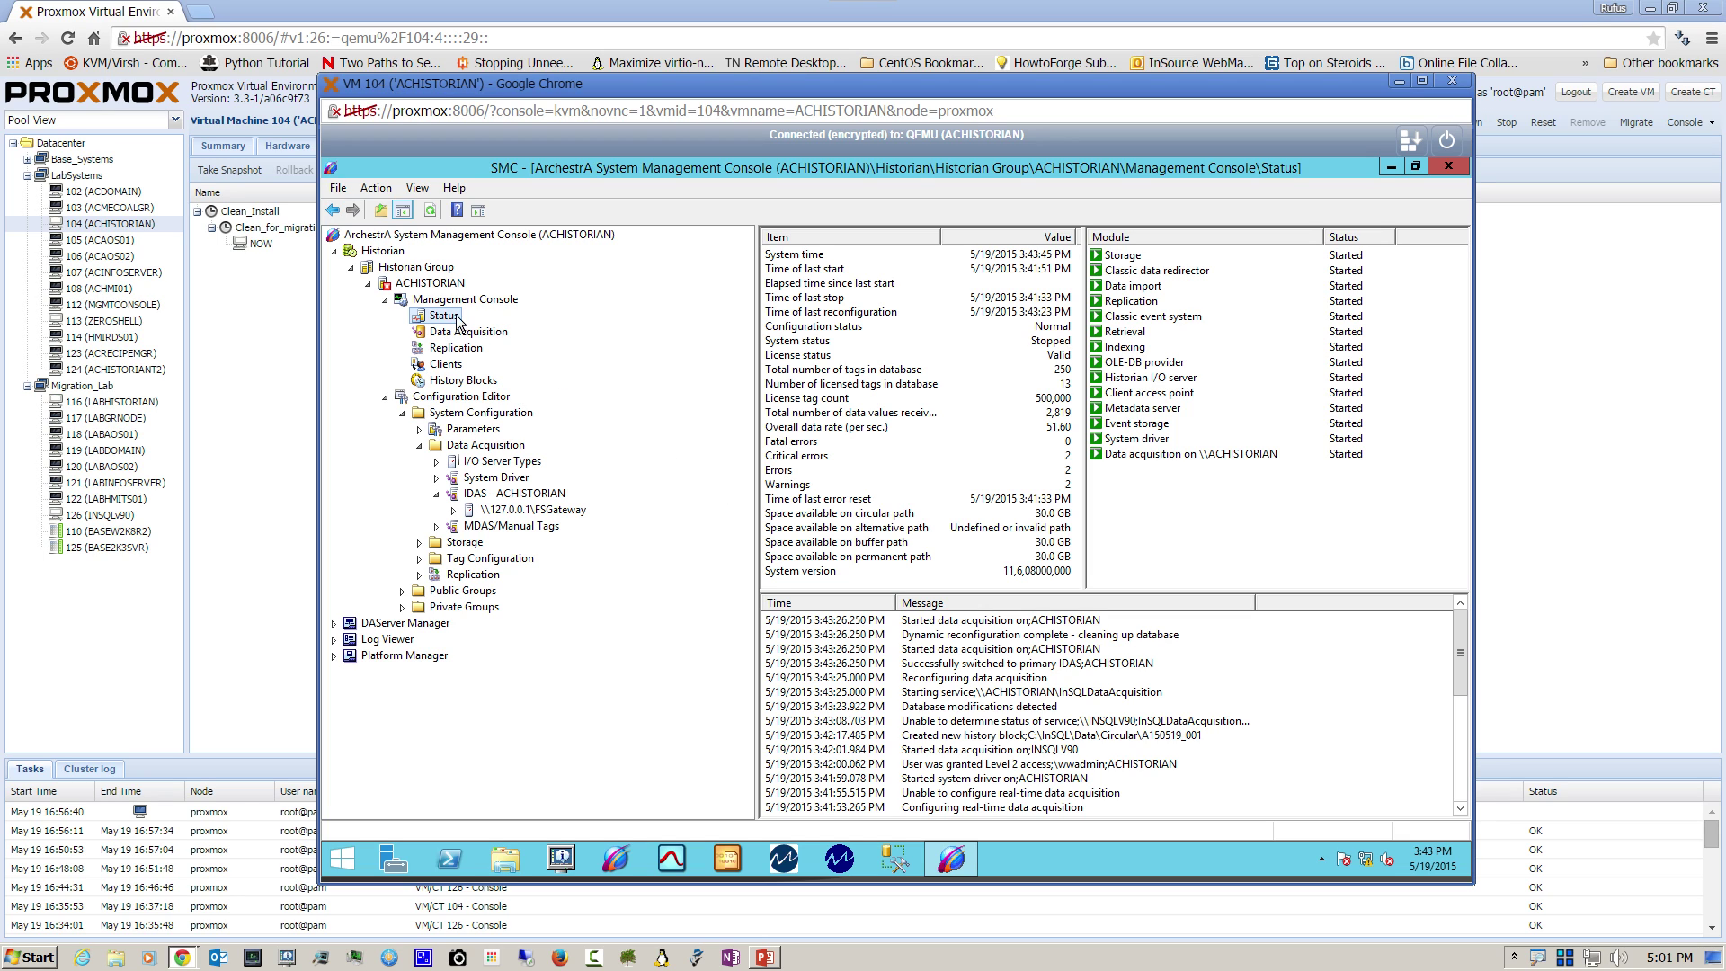
Step: Examine the data acquisition module's status and the Management Console's Data Acquisition topics, widening the Topic column to read full paths
left_click(1171, 456)
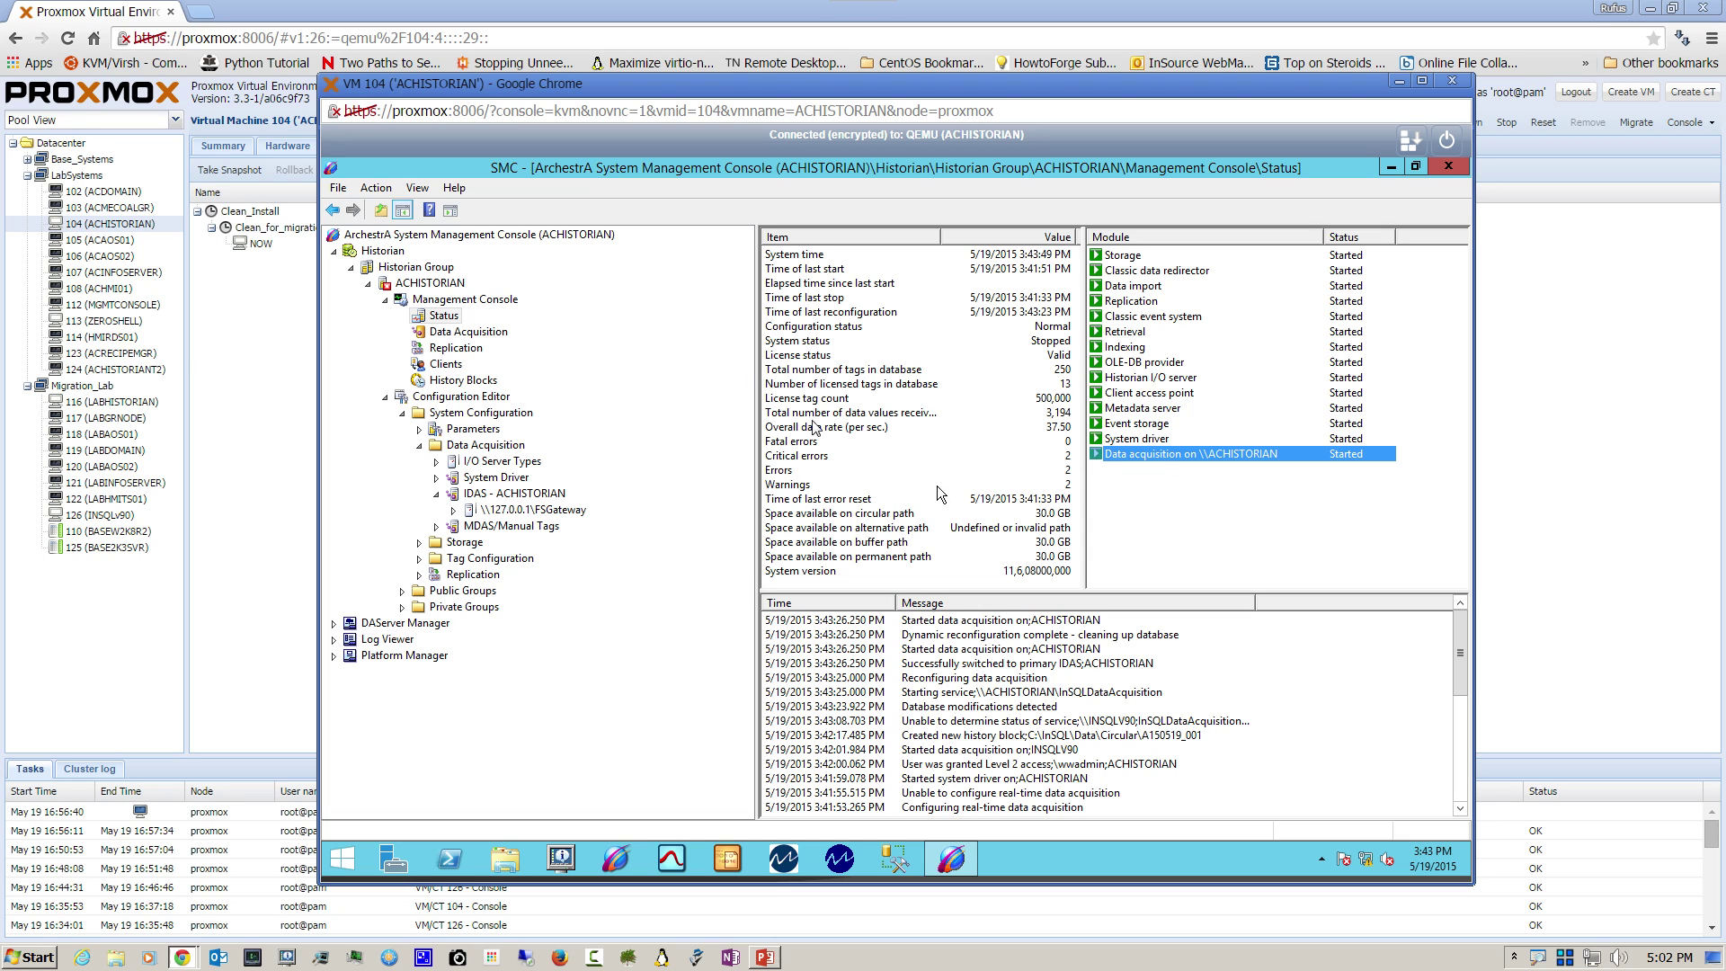
left_click(454, 335)
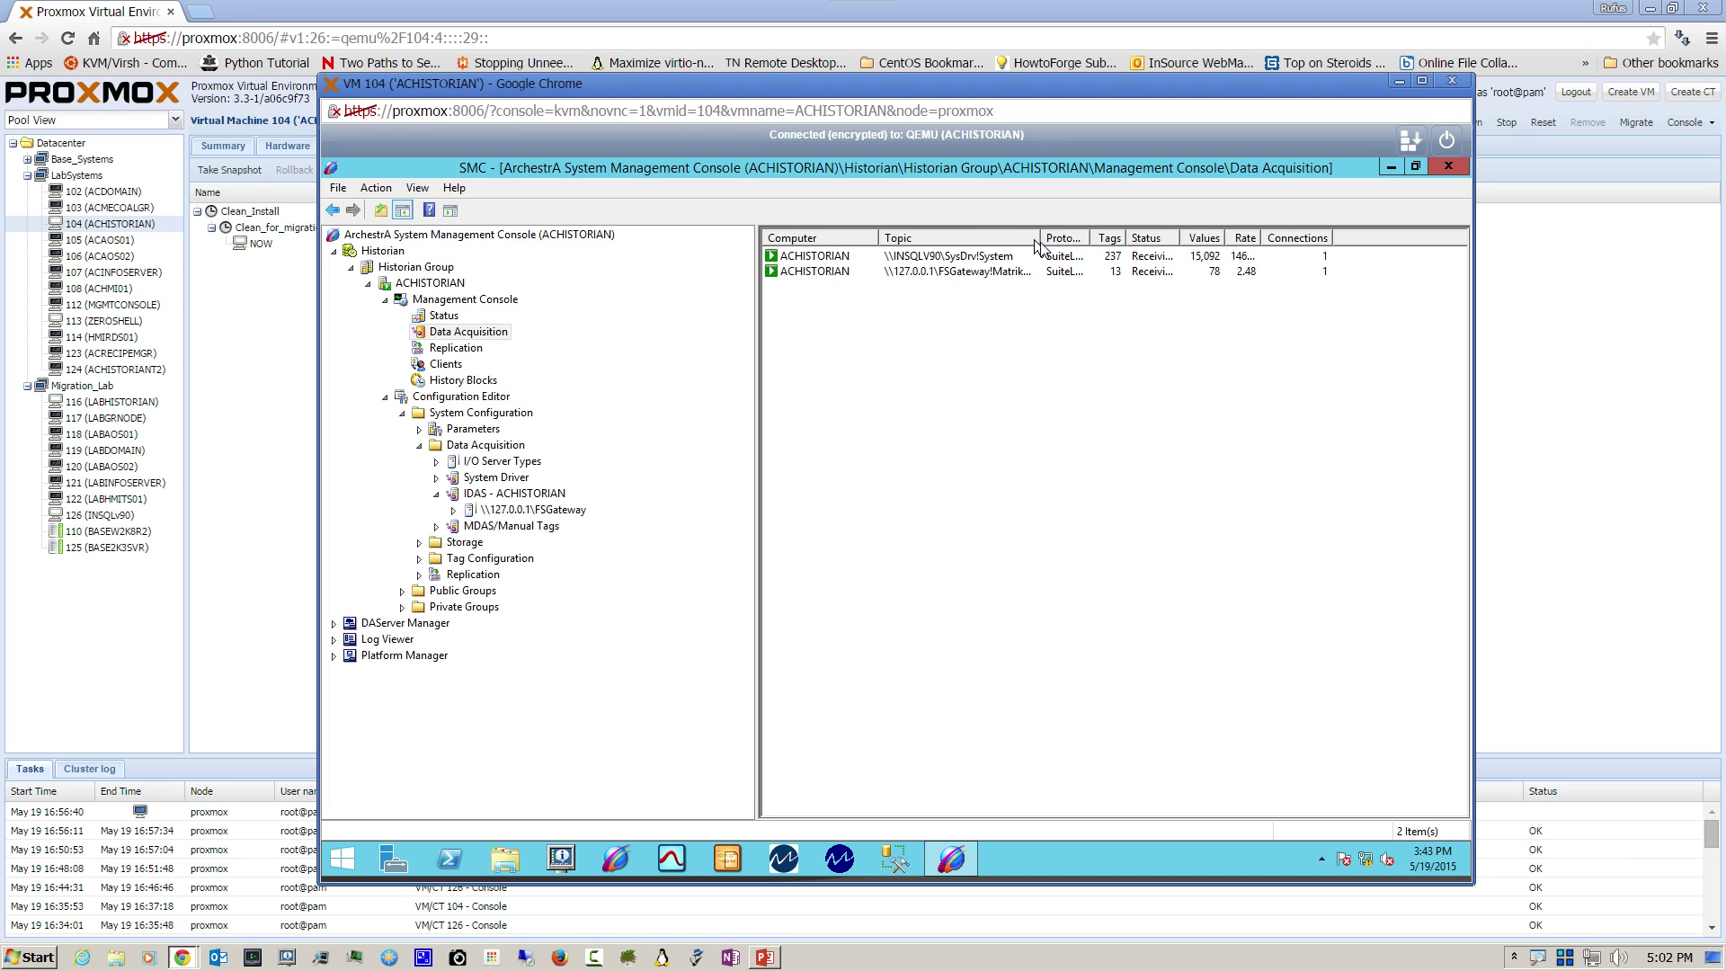
left_click_drag(1069, 242, 1104, 243)
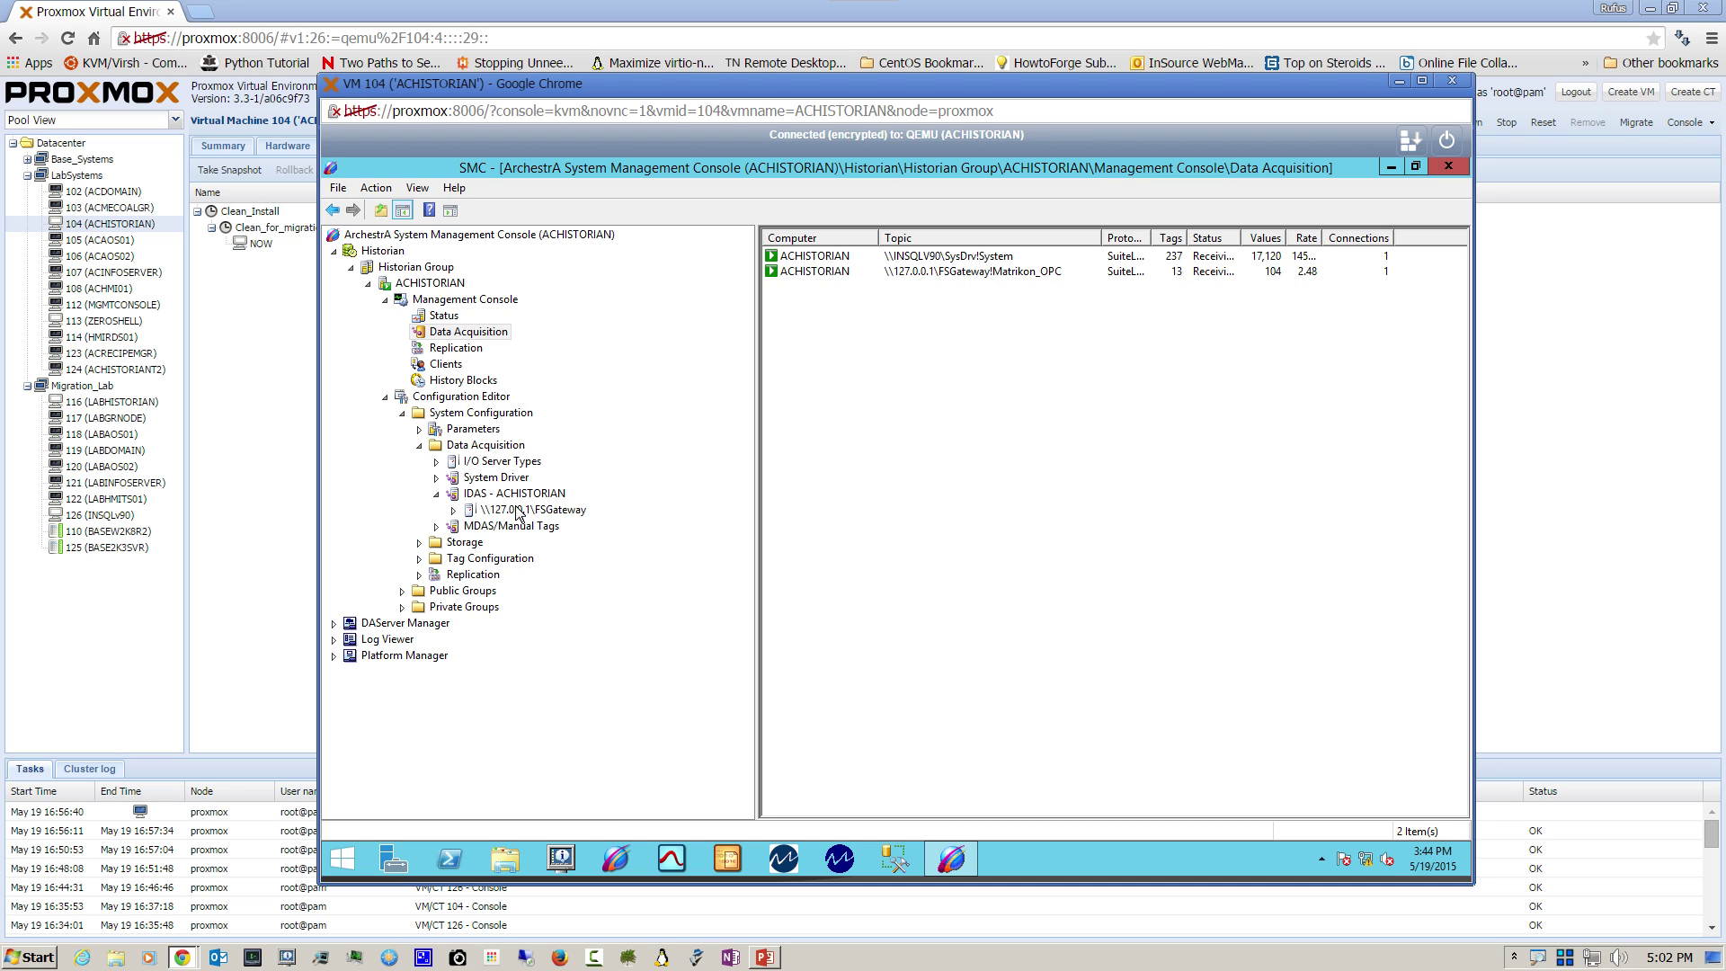
Step: Review the storage location paths in the System Configuration, and return to the historian's Status view to check available space
left_click(462, 543)
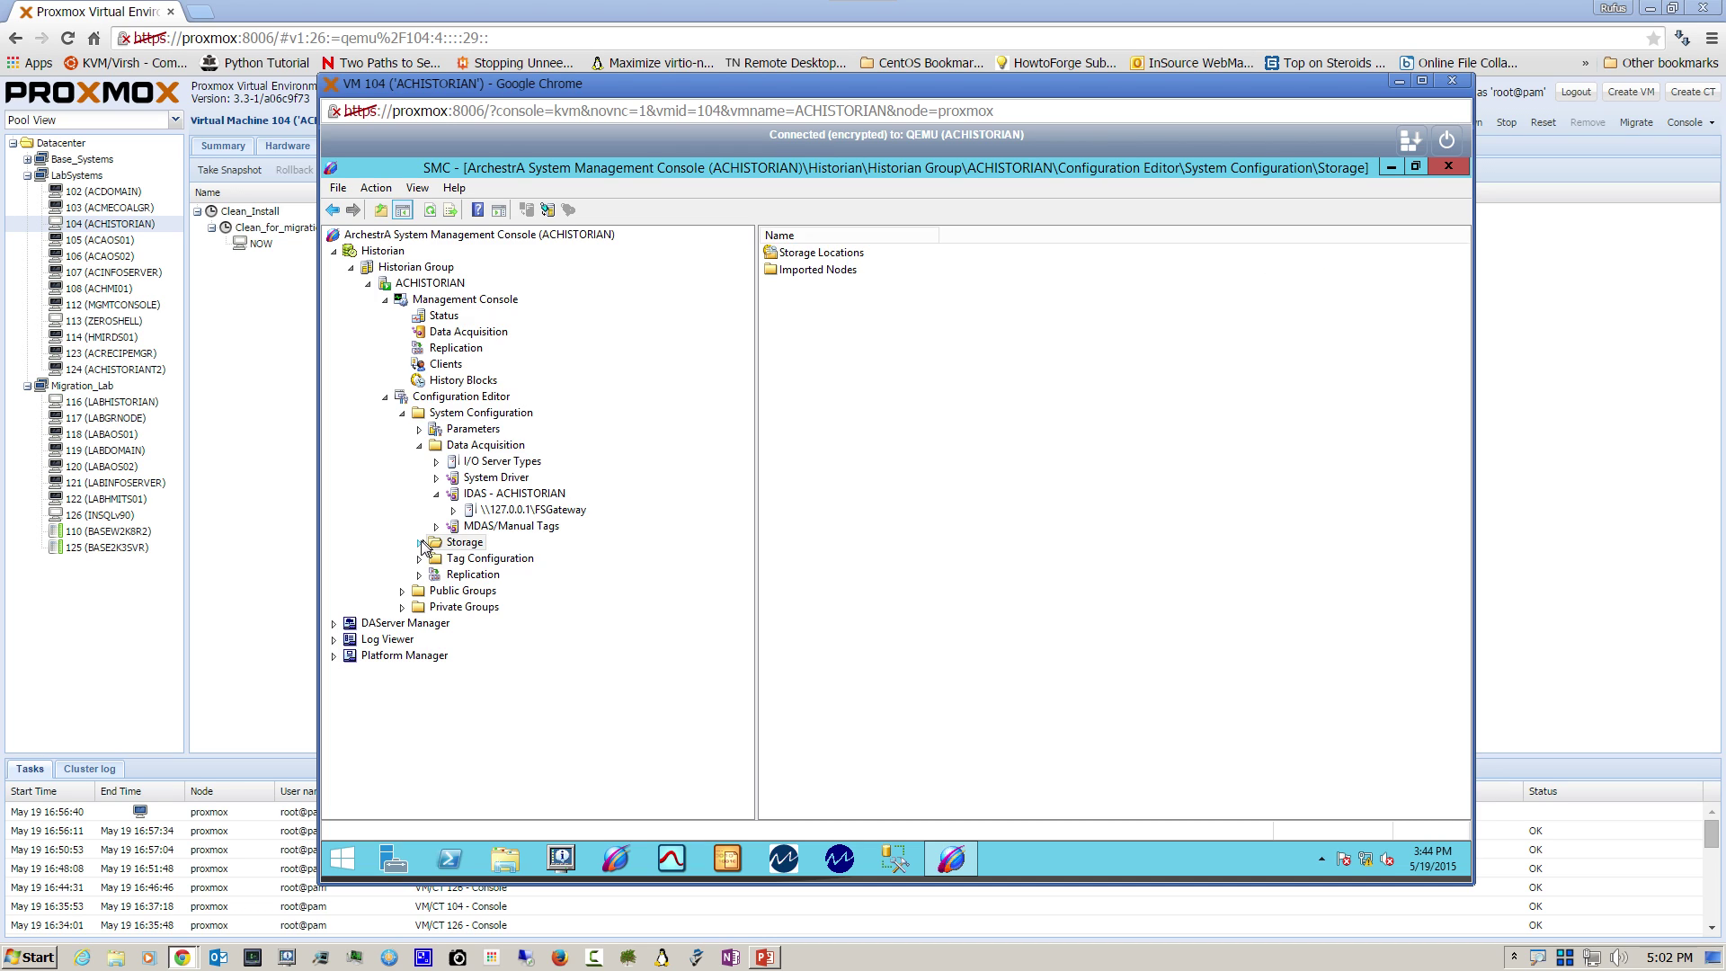
left_click(420, 543)
left_click(503, 558)
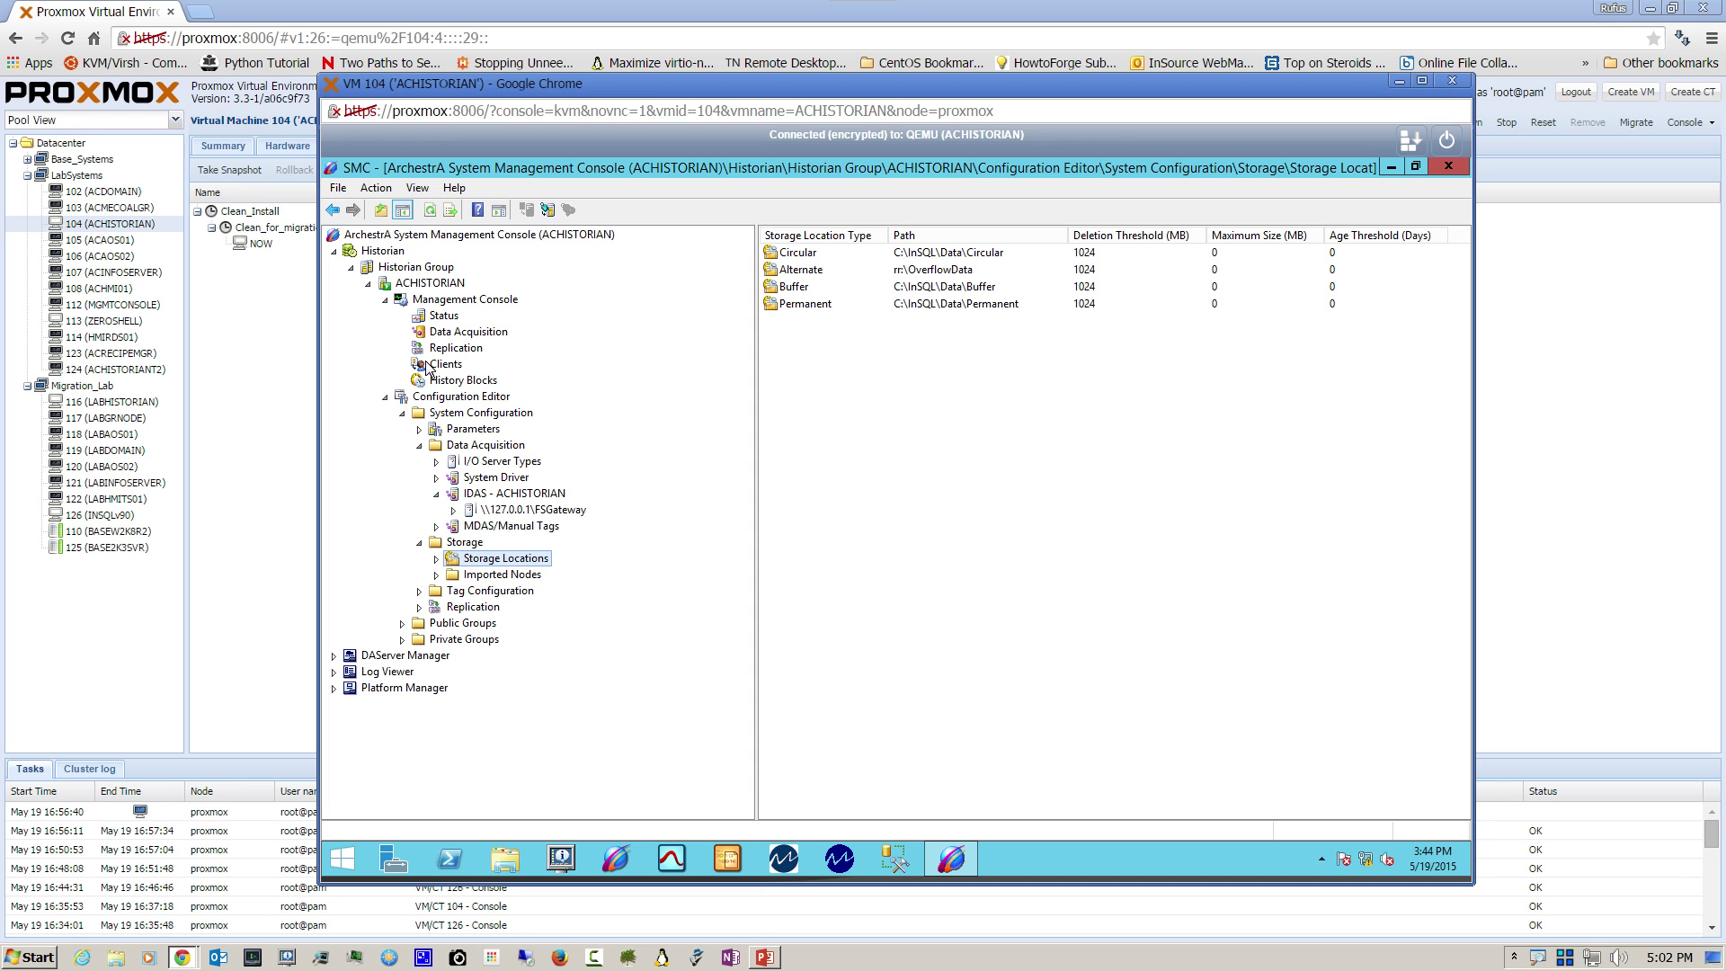
left_click(444, 317)
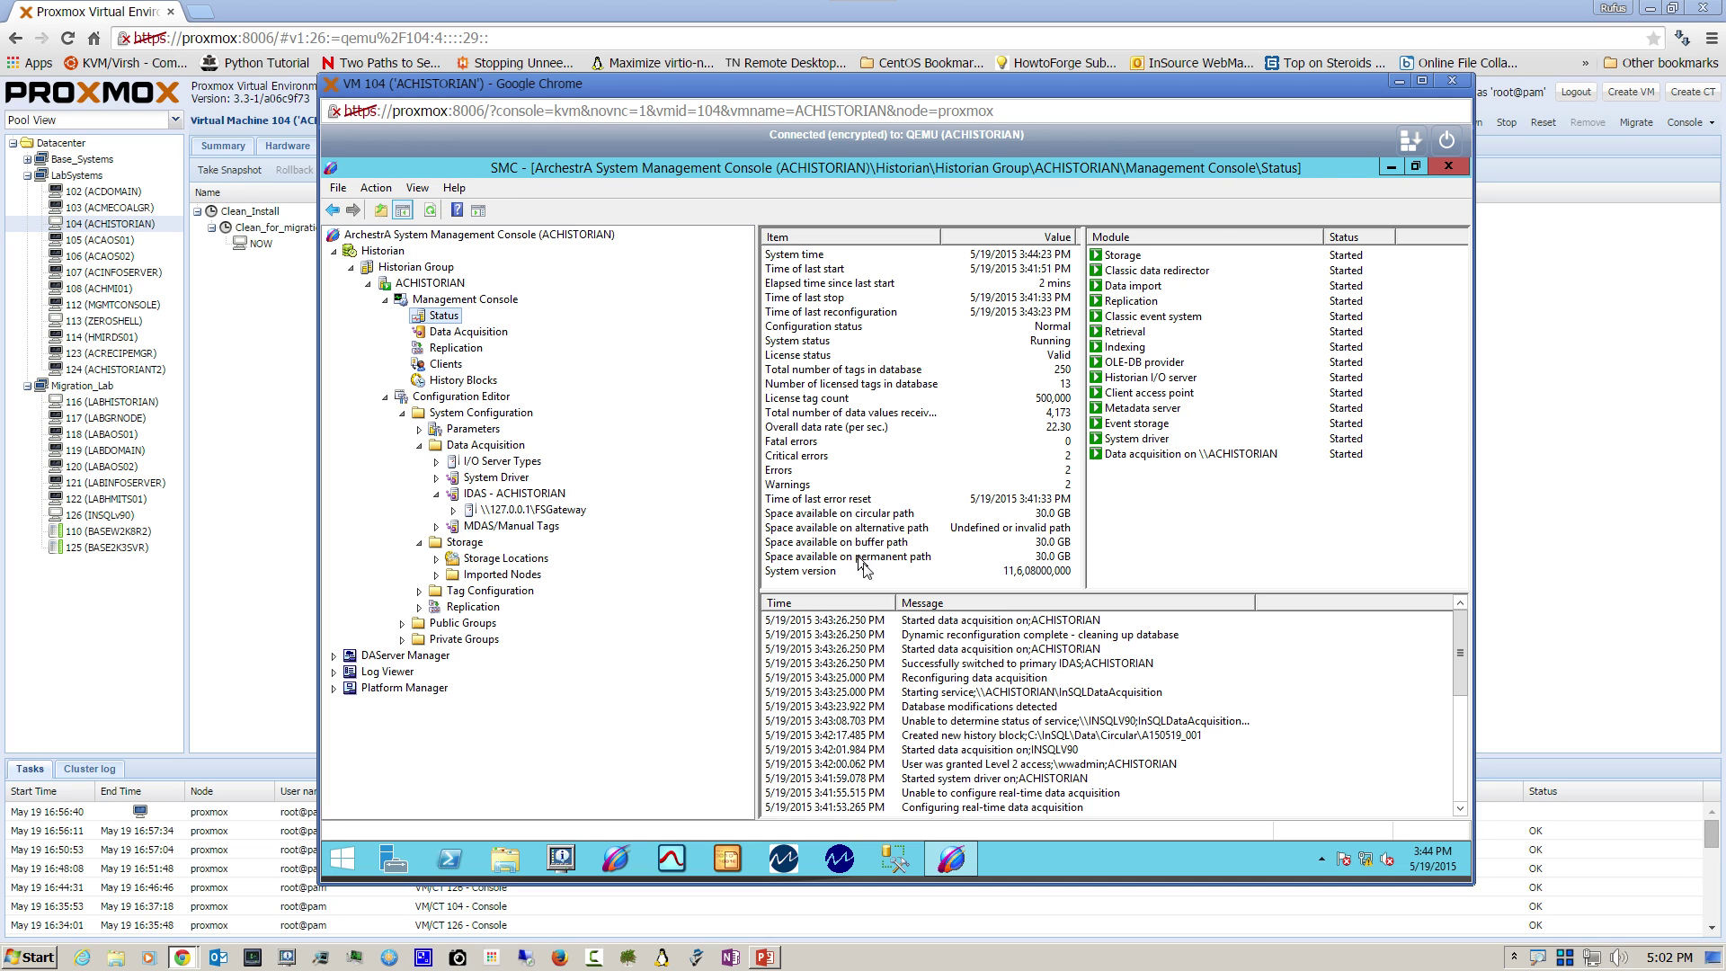